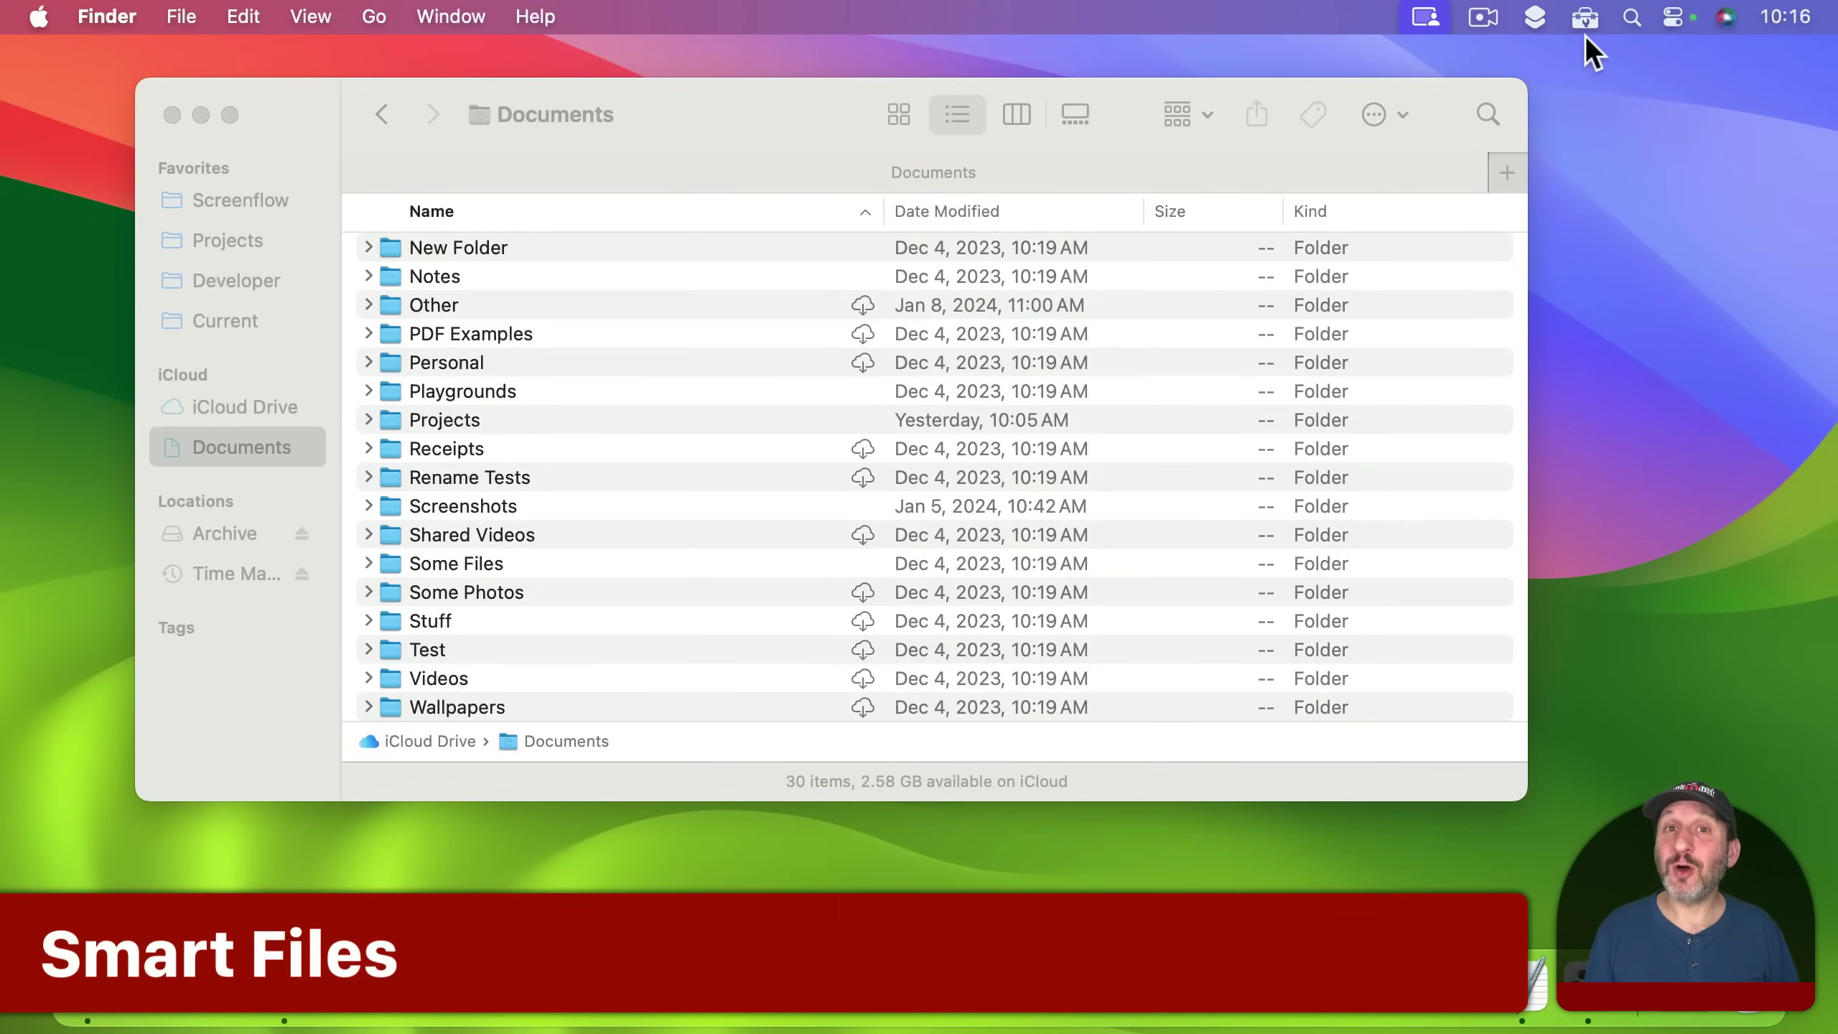
Browse Clip Tools' list of paste features, then dismiss it to return to Finder.
left_click(1591, 10)
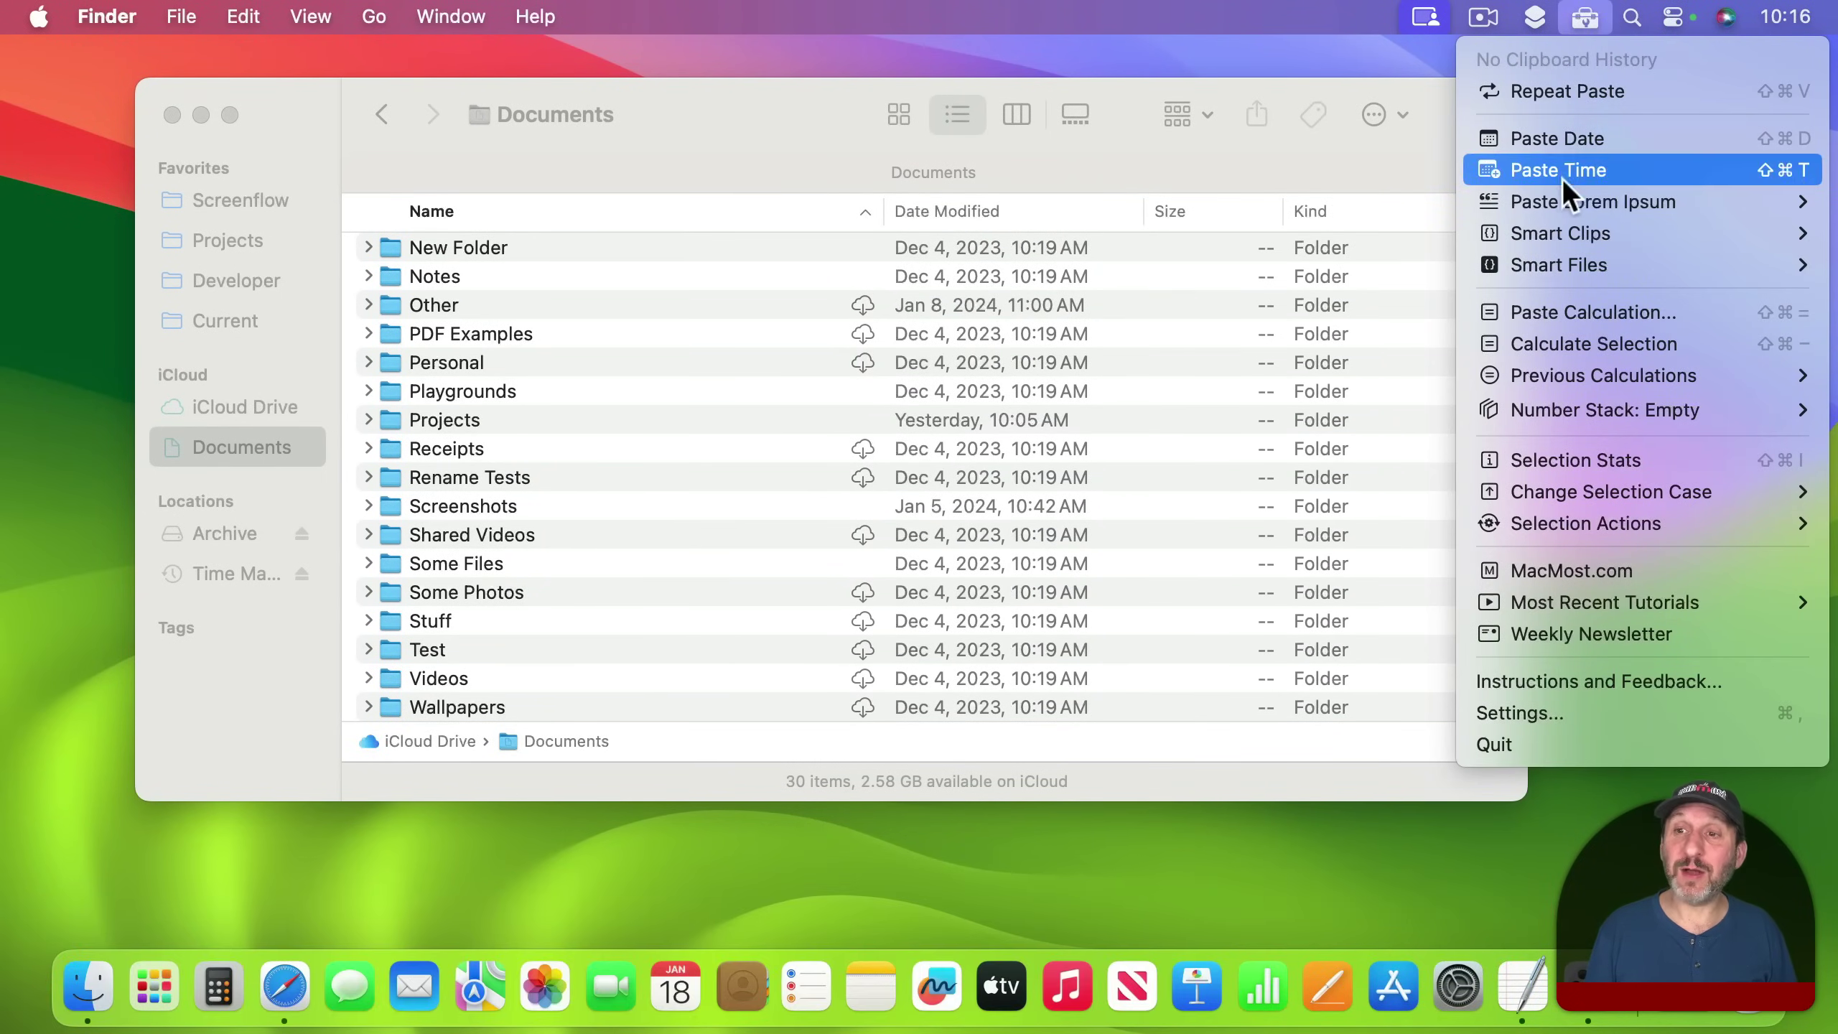
mouse_move(1540, 233)
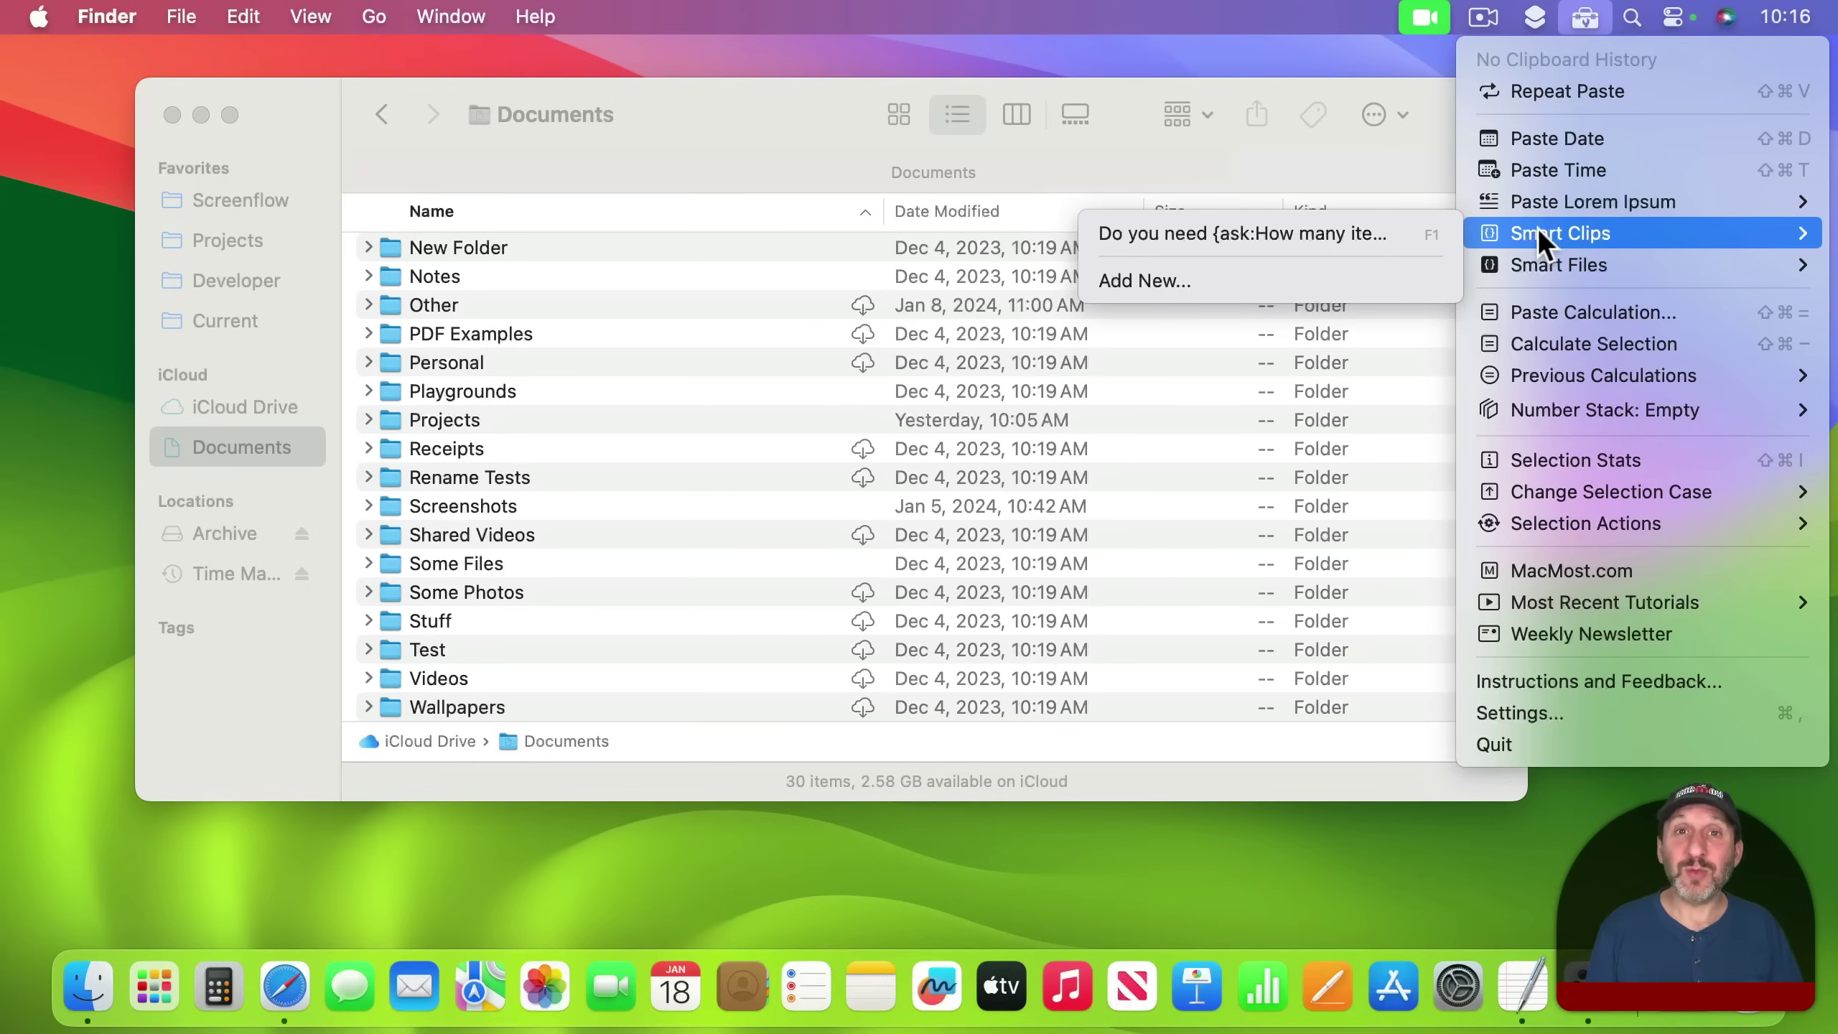
mouse_move(1549, 265)
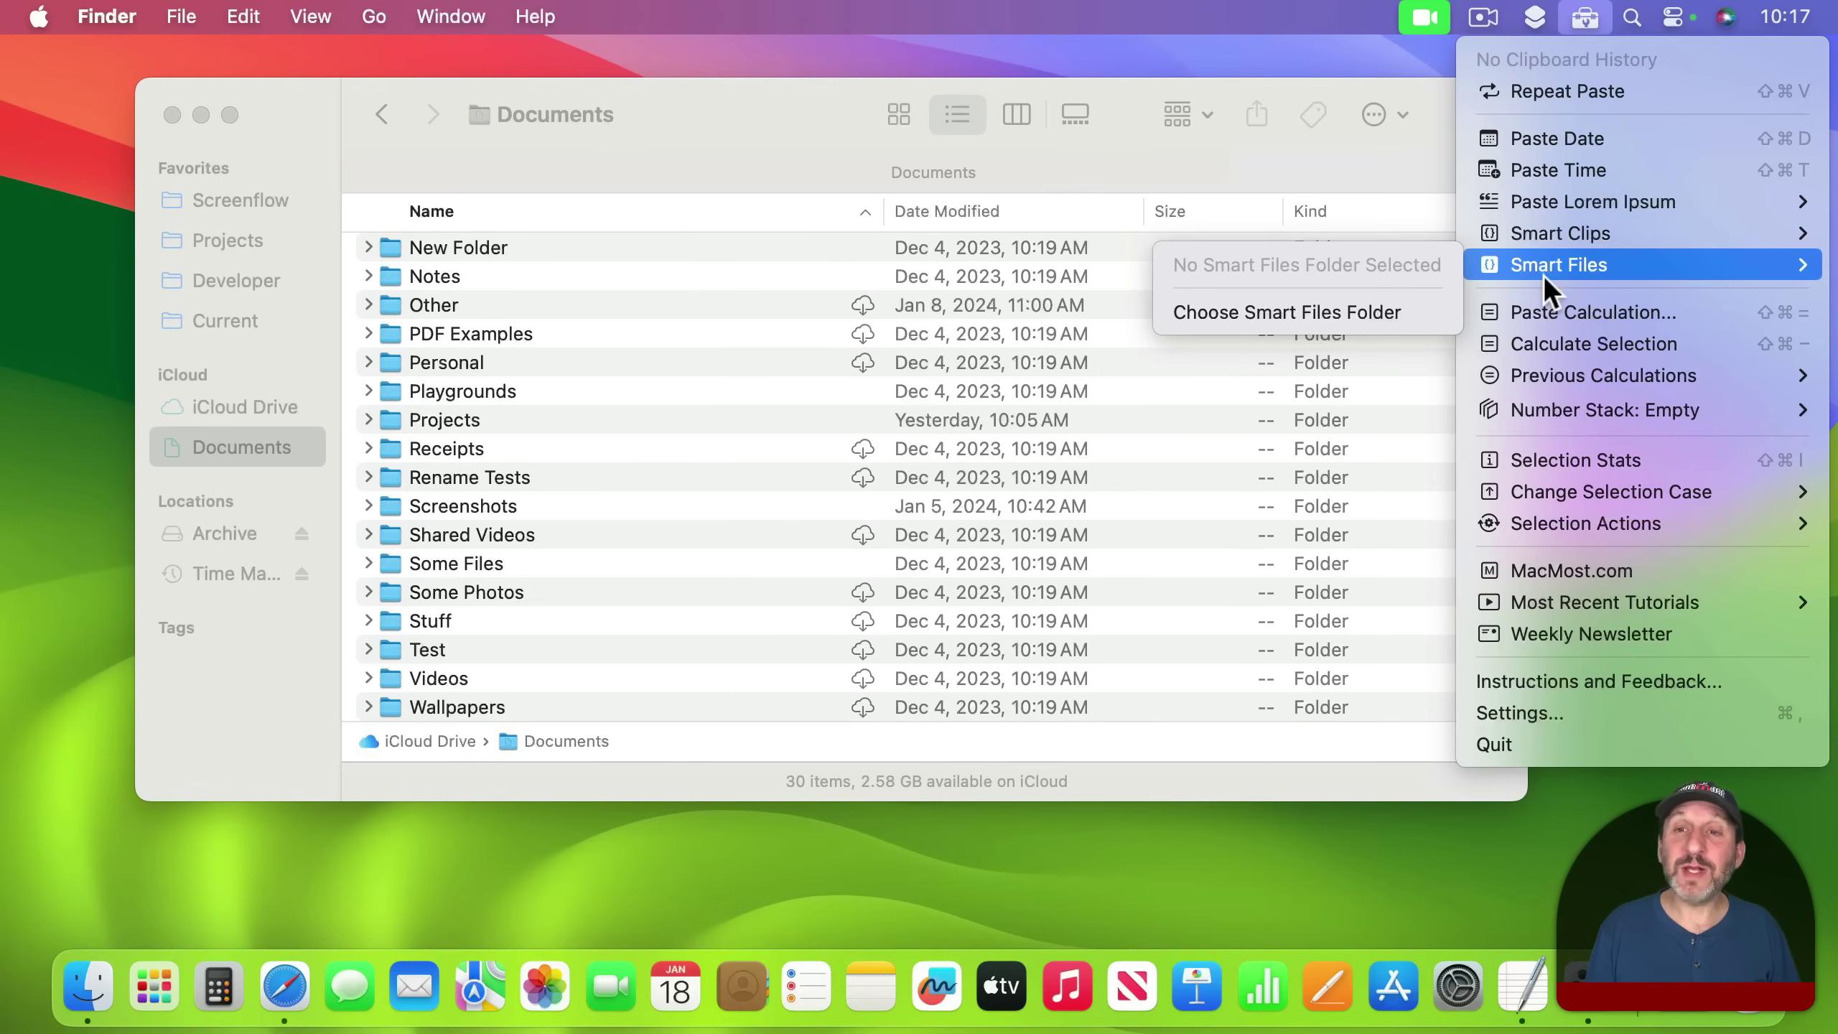
left_click(832, 168)
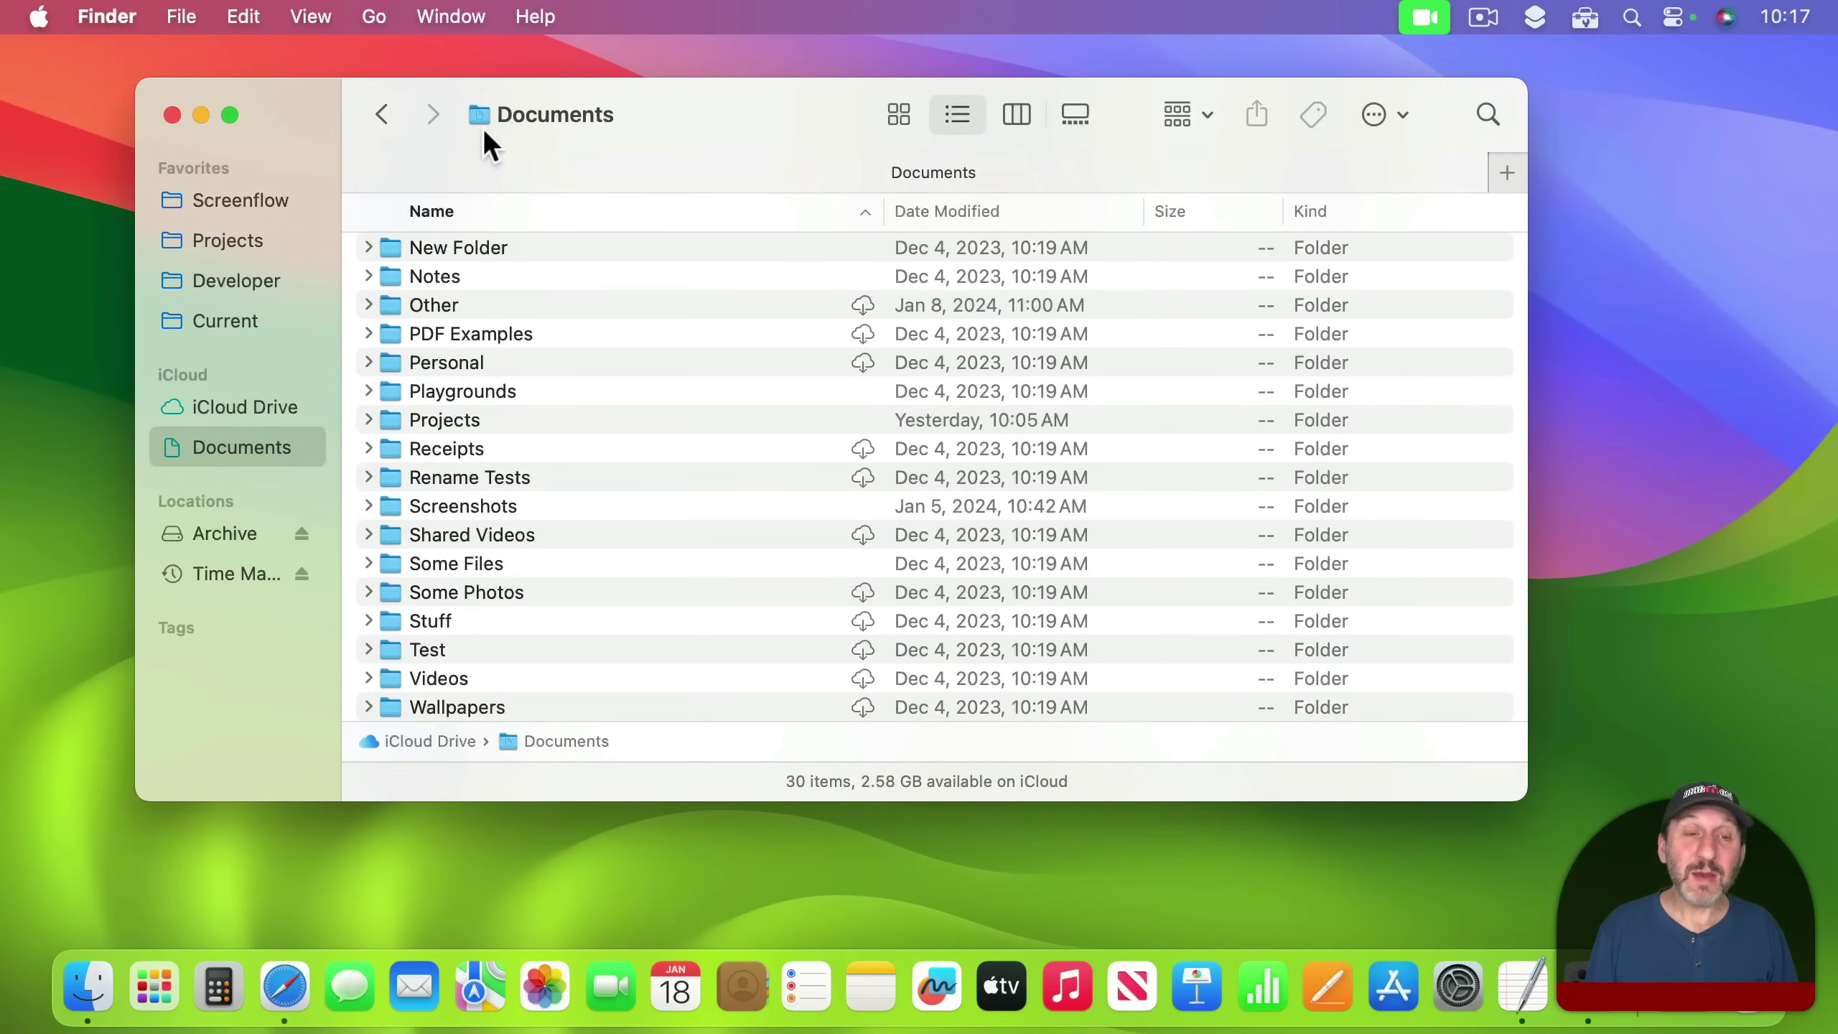
Create a new folder named 'Smart Files' in Documents.
left_click(201, 21)
left_click(191, 84)
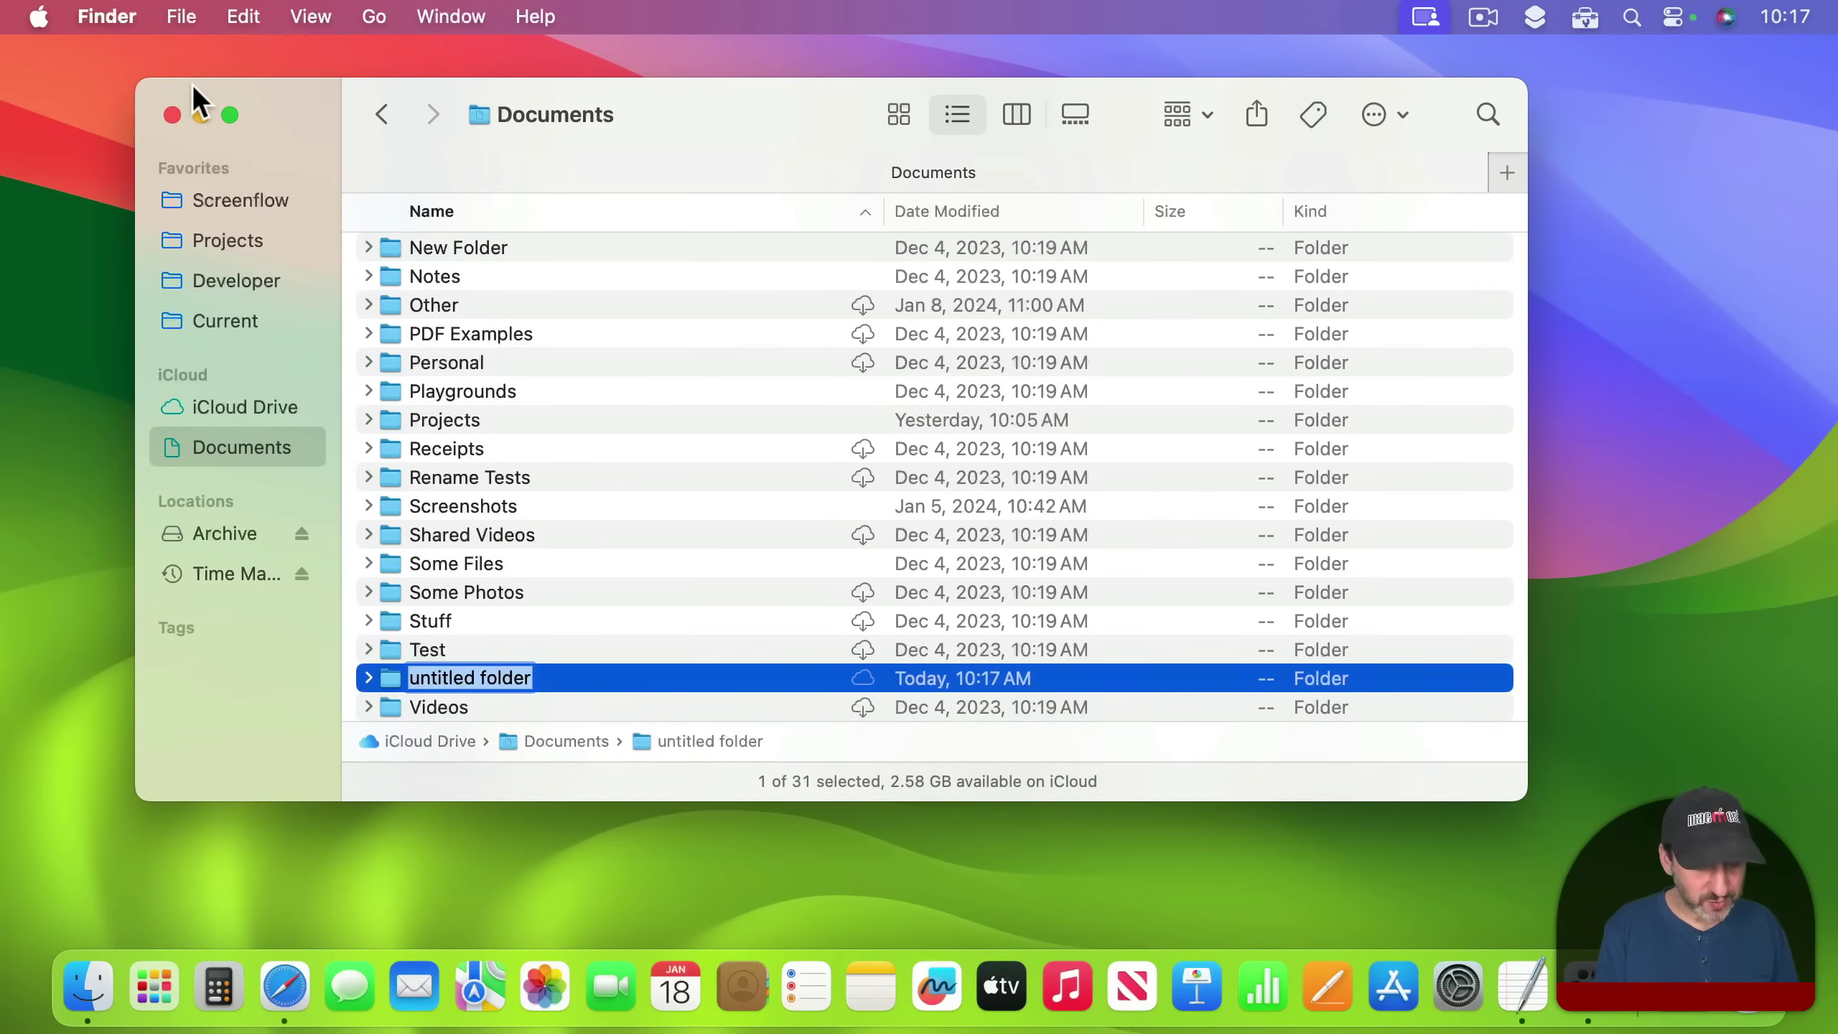
type("Smart Files")
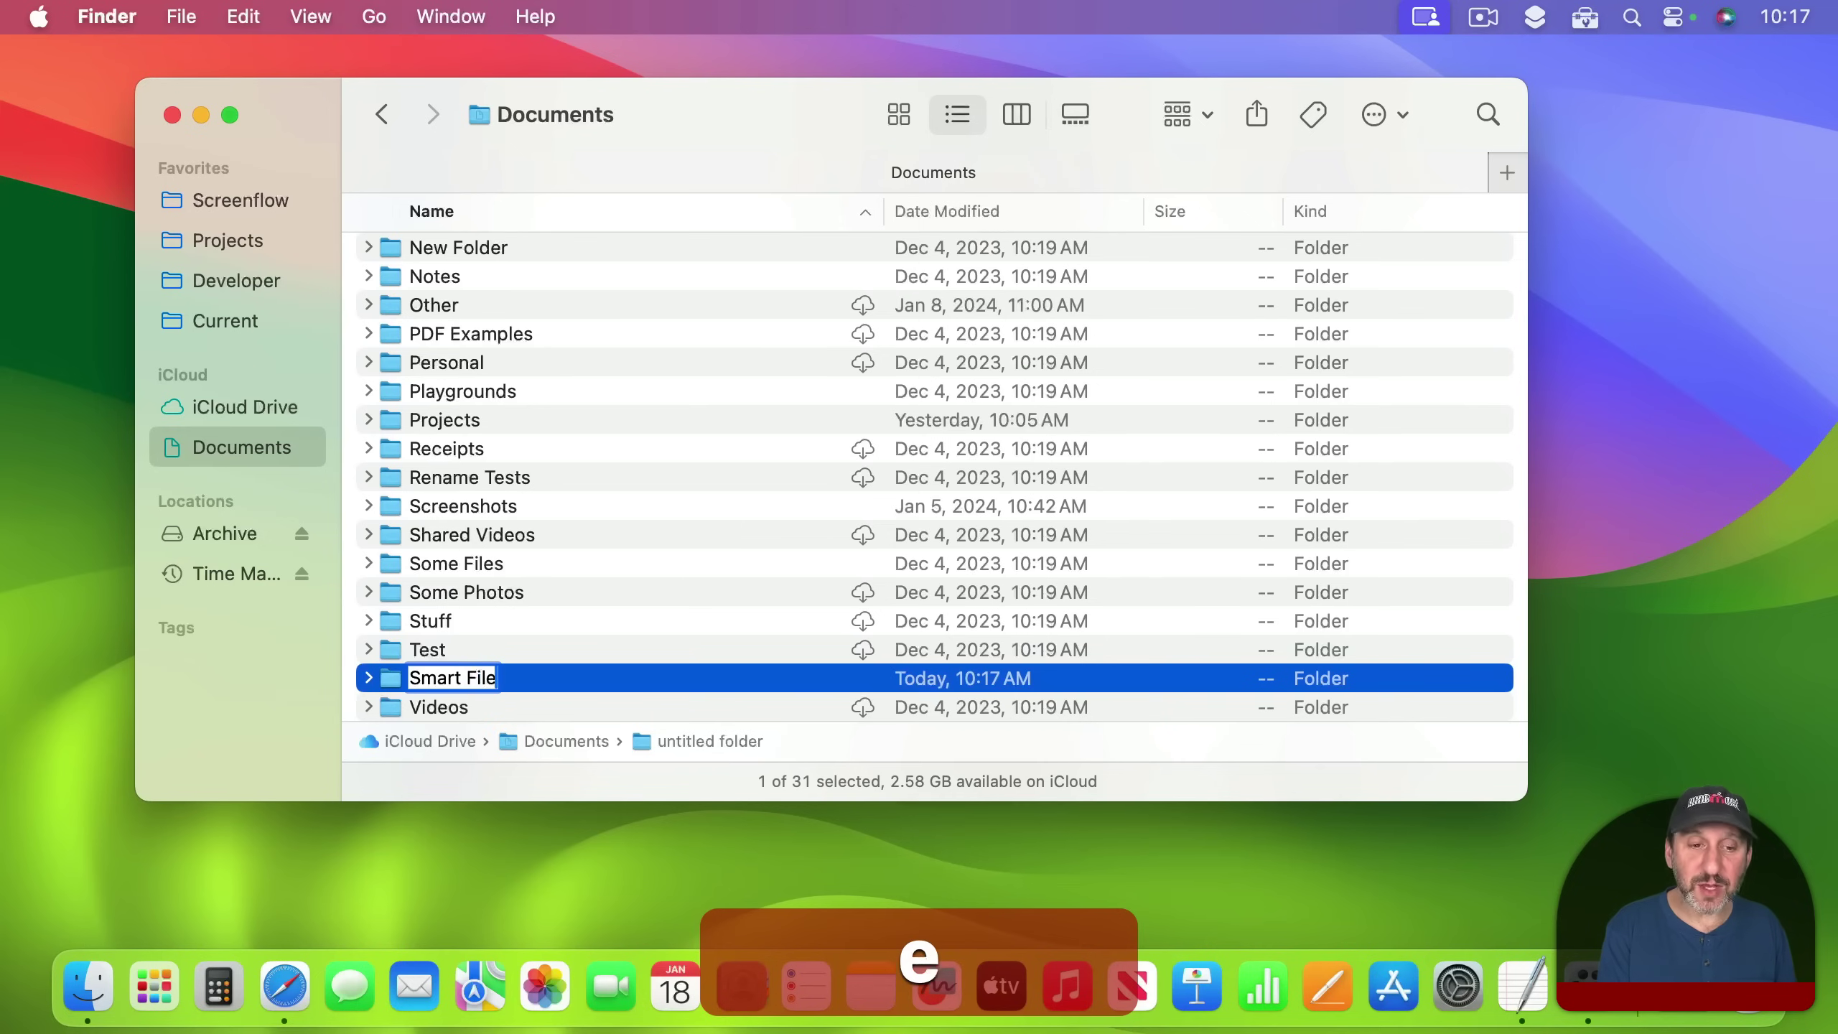
key("Return")
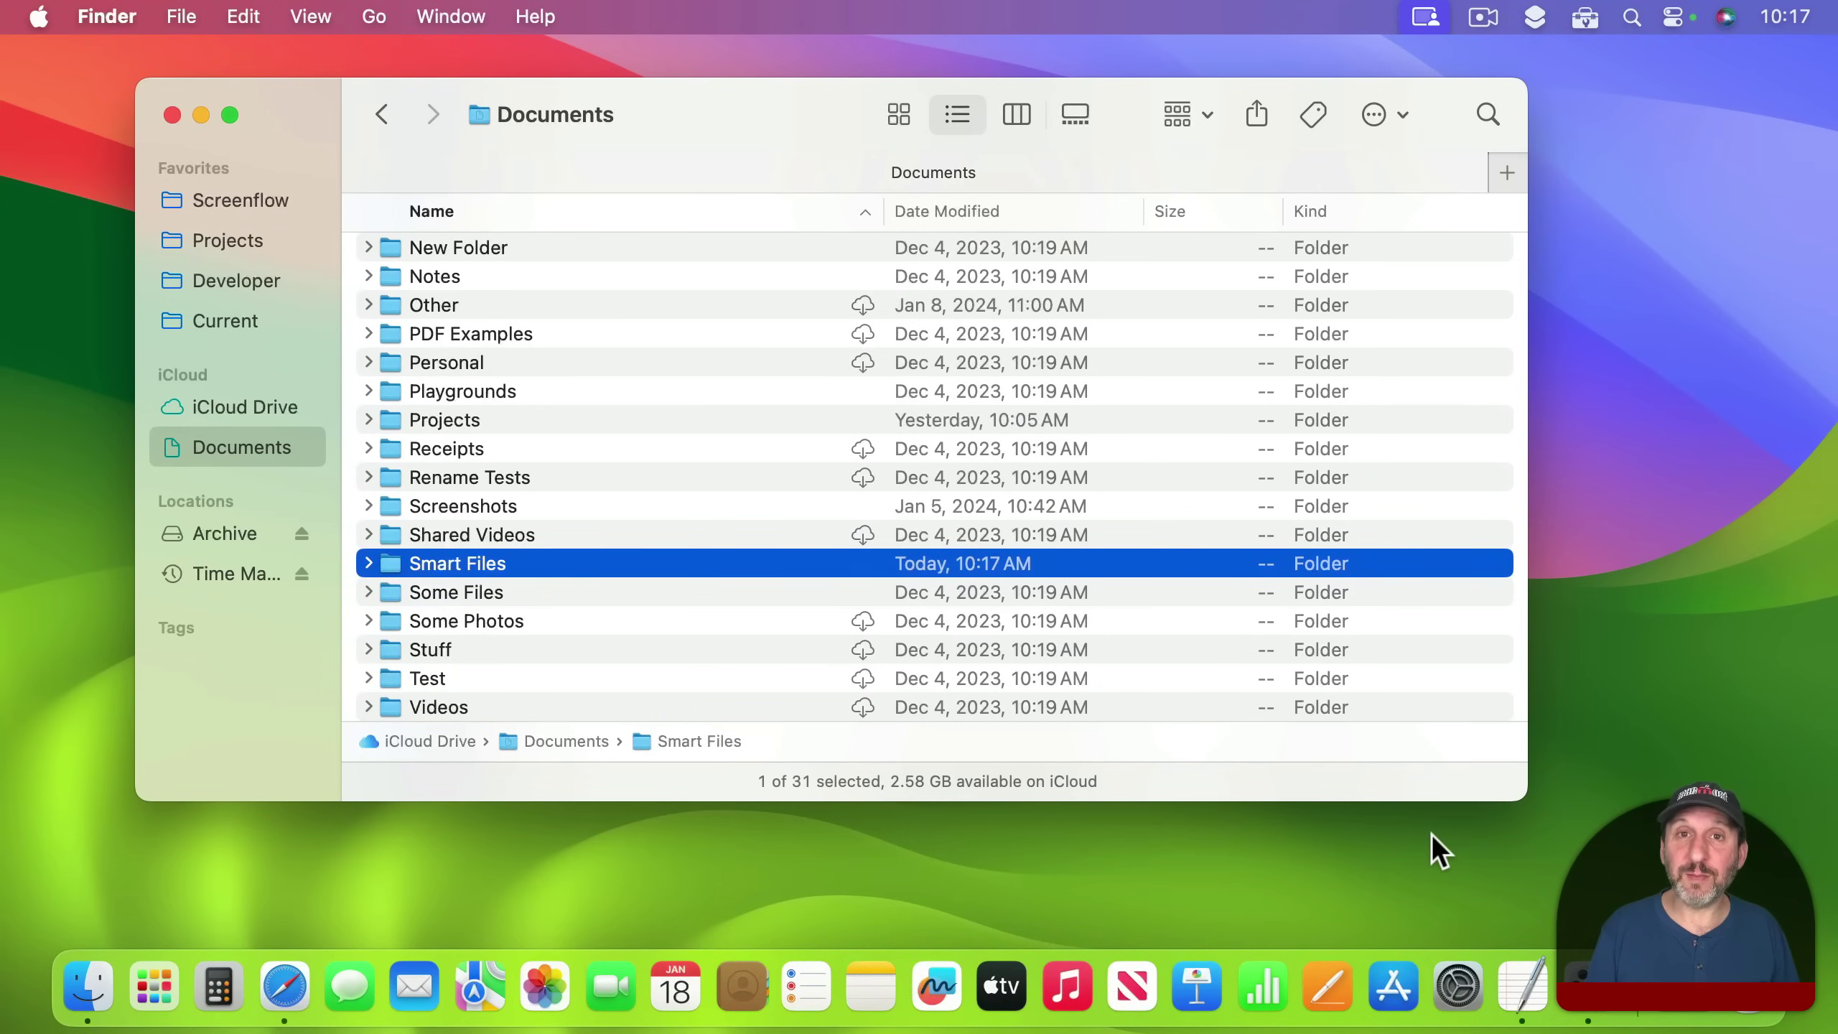
Launch TextEdit and type 'Thanks for contacting us. We'll get back to you as soon as possible.' into a new document.
key("F4")
type("text")
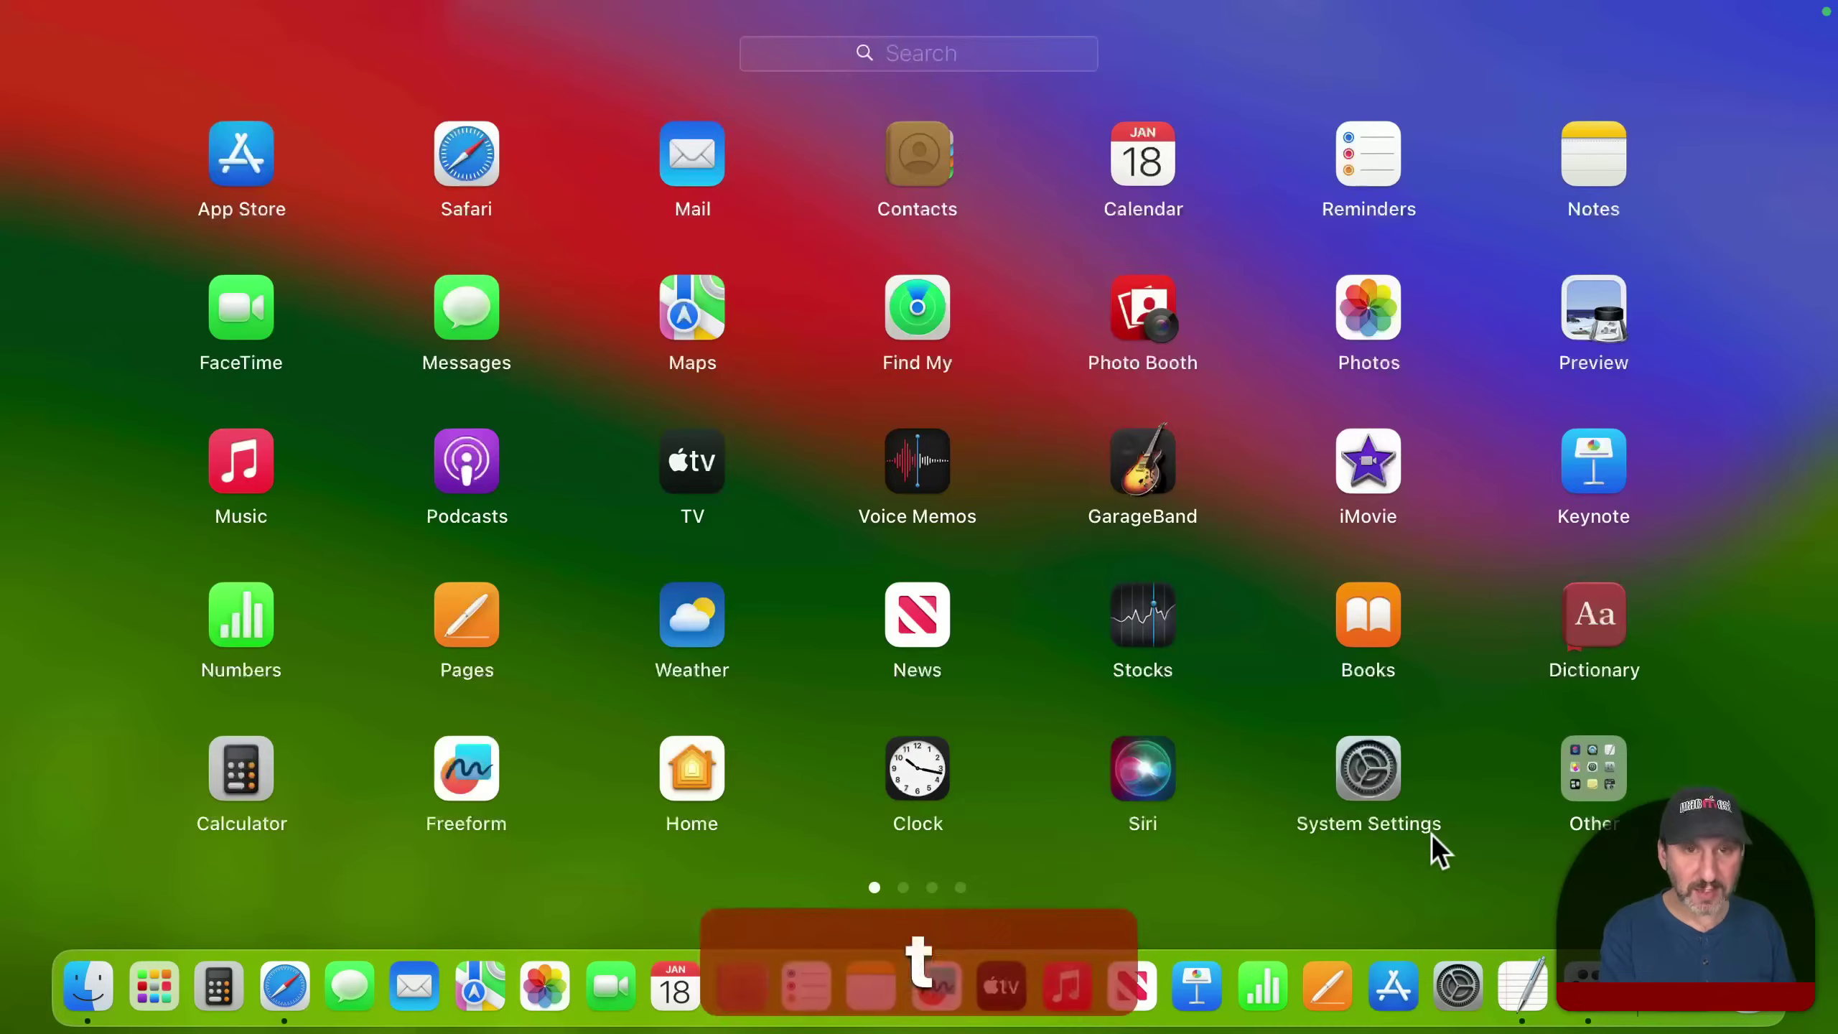
key("Return")
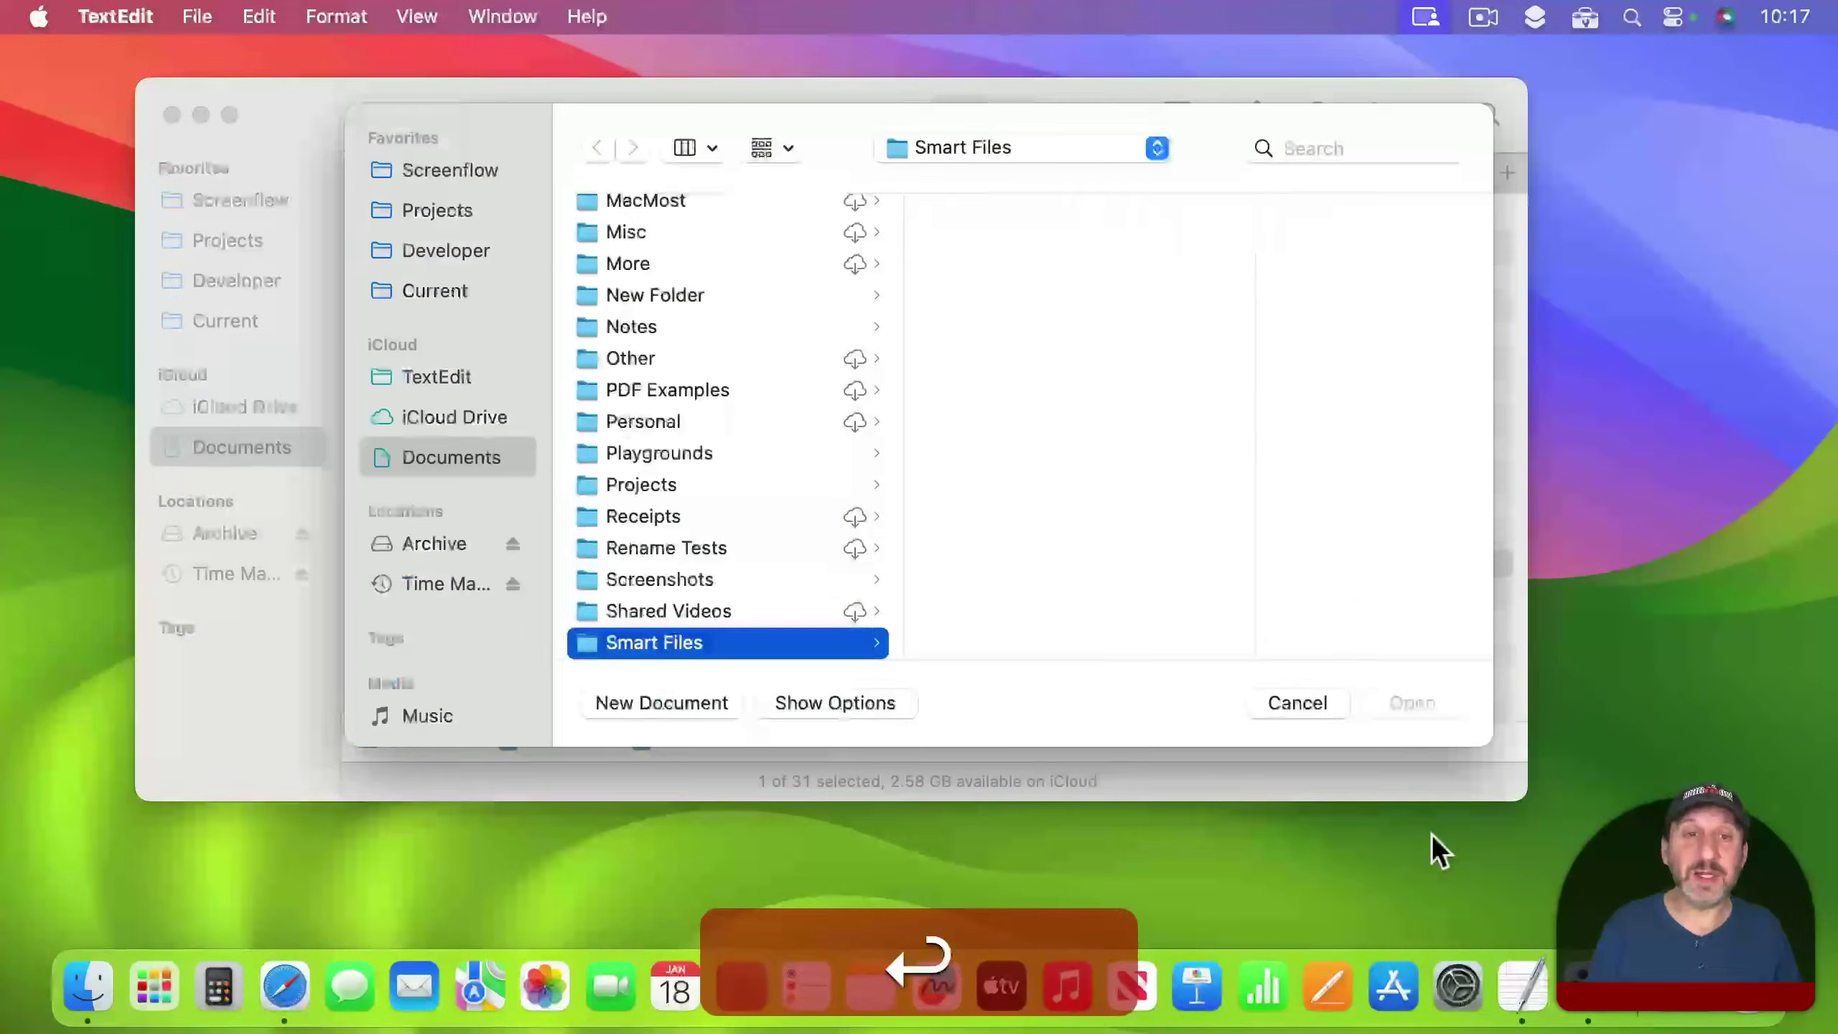
left_click(697, 704)
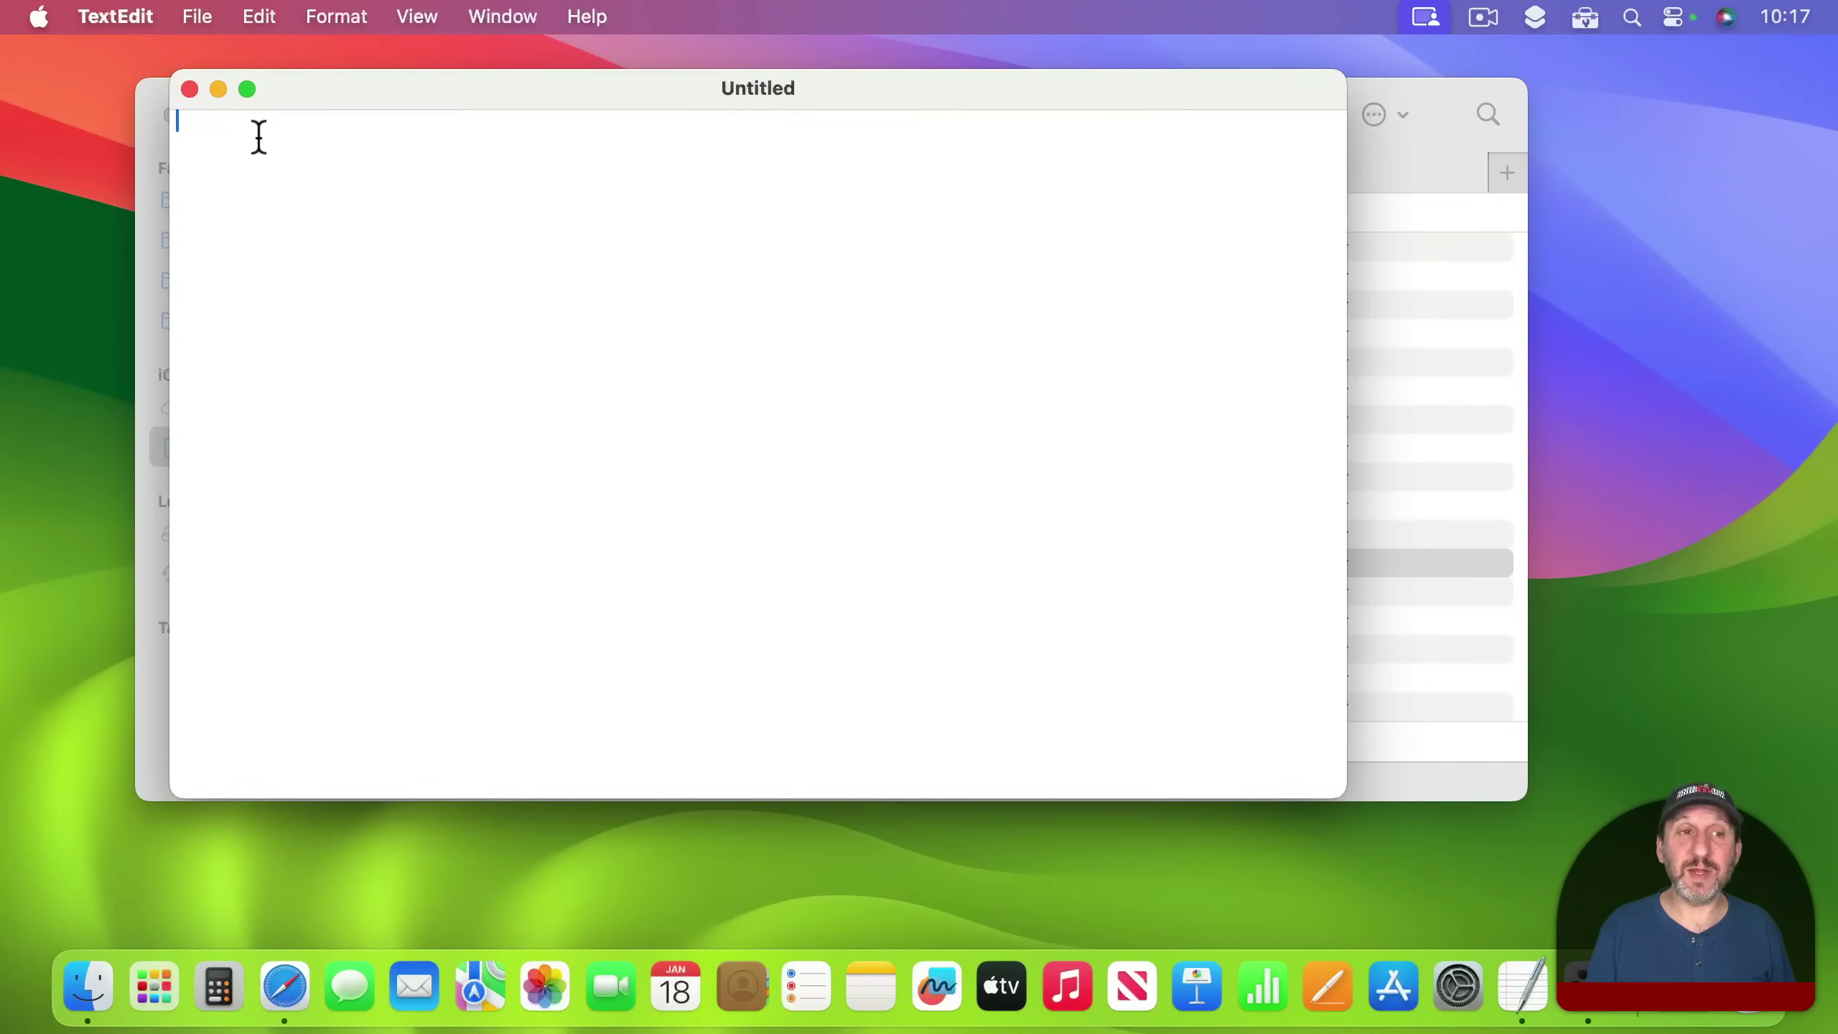
left_click(349, 30)
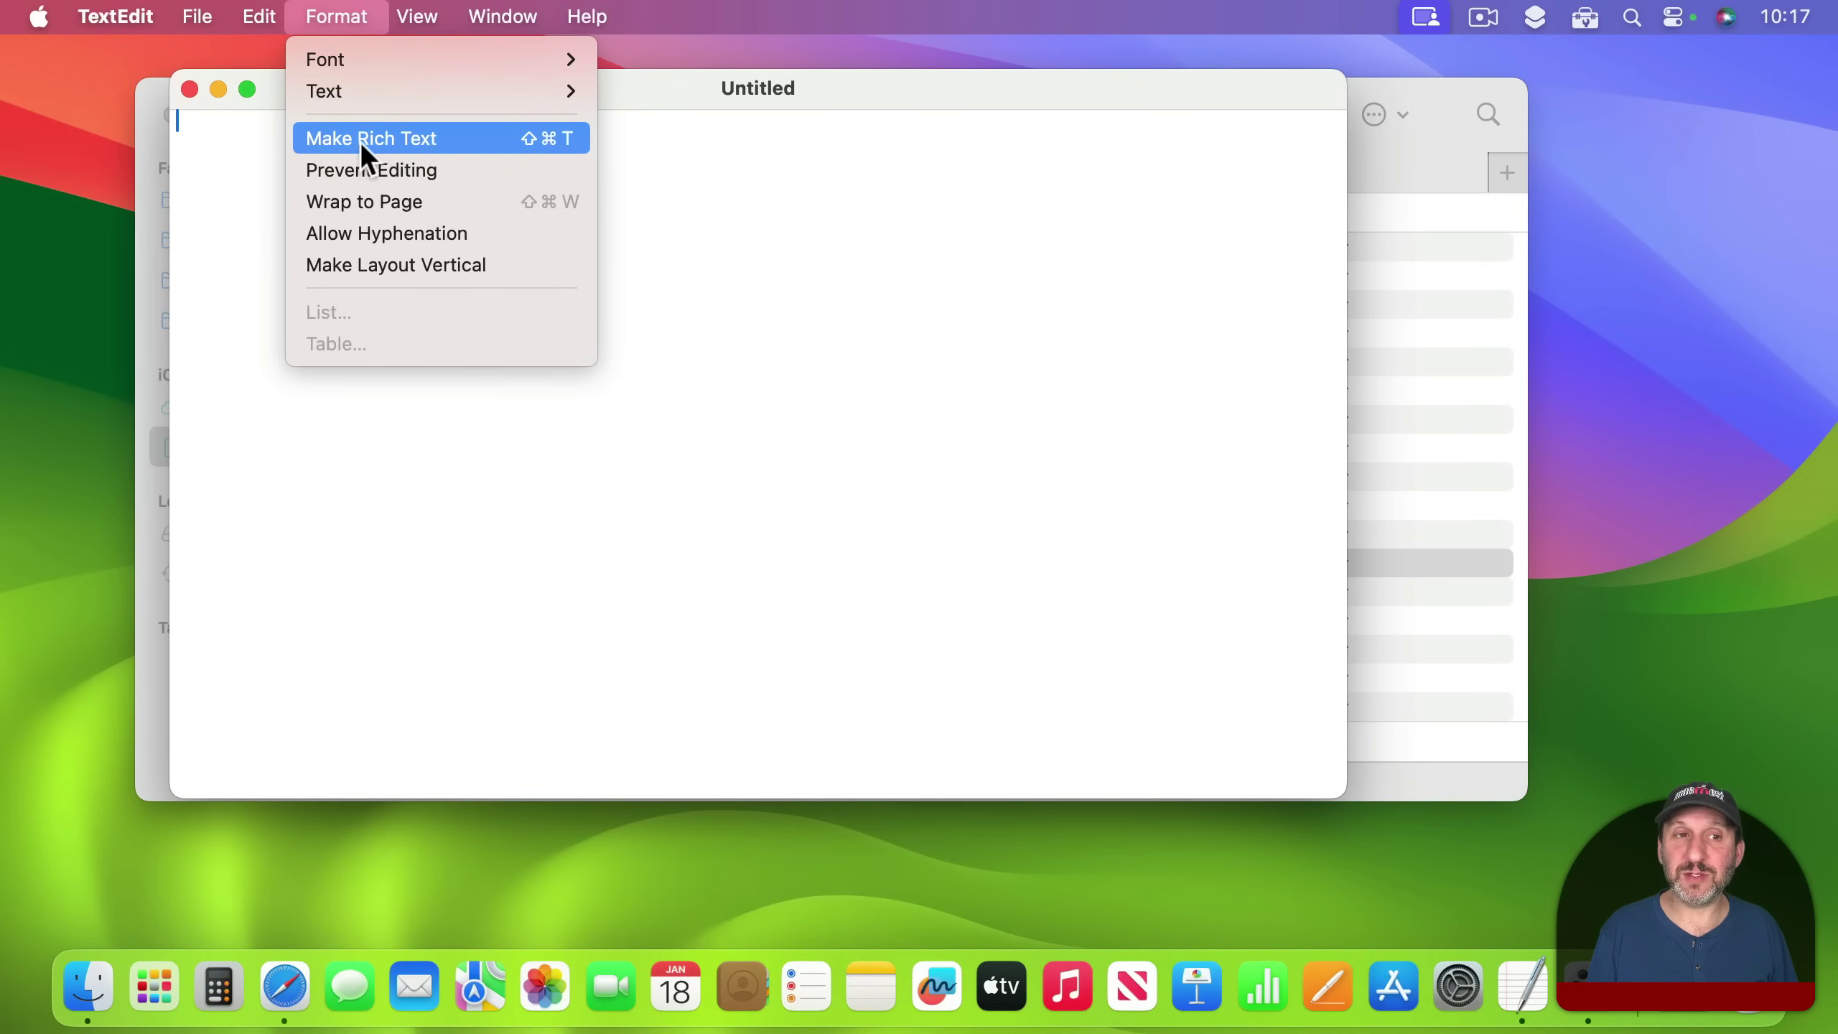
left_click(772, 148)
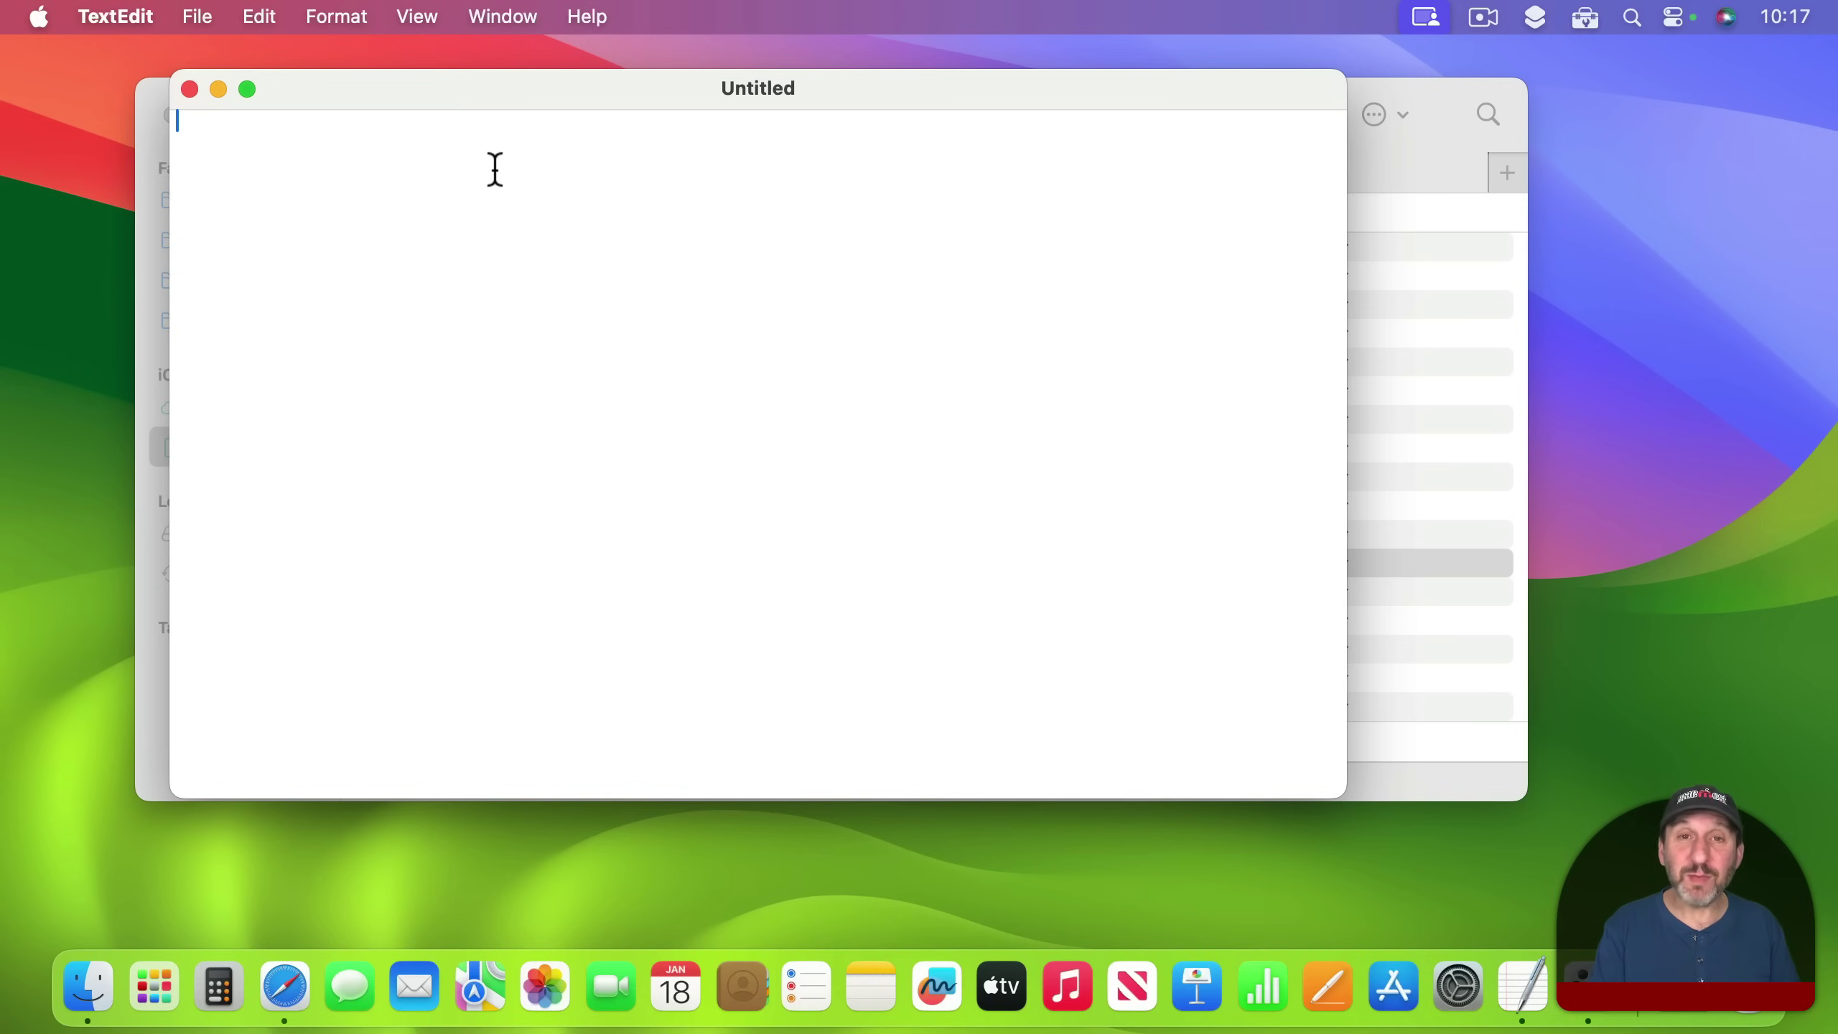
type("Thanks for contacting us. We'll get back to you as soon as possible.")
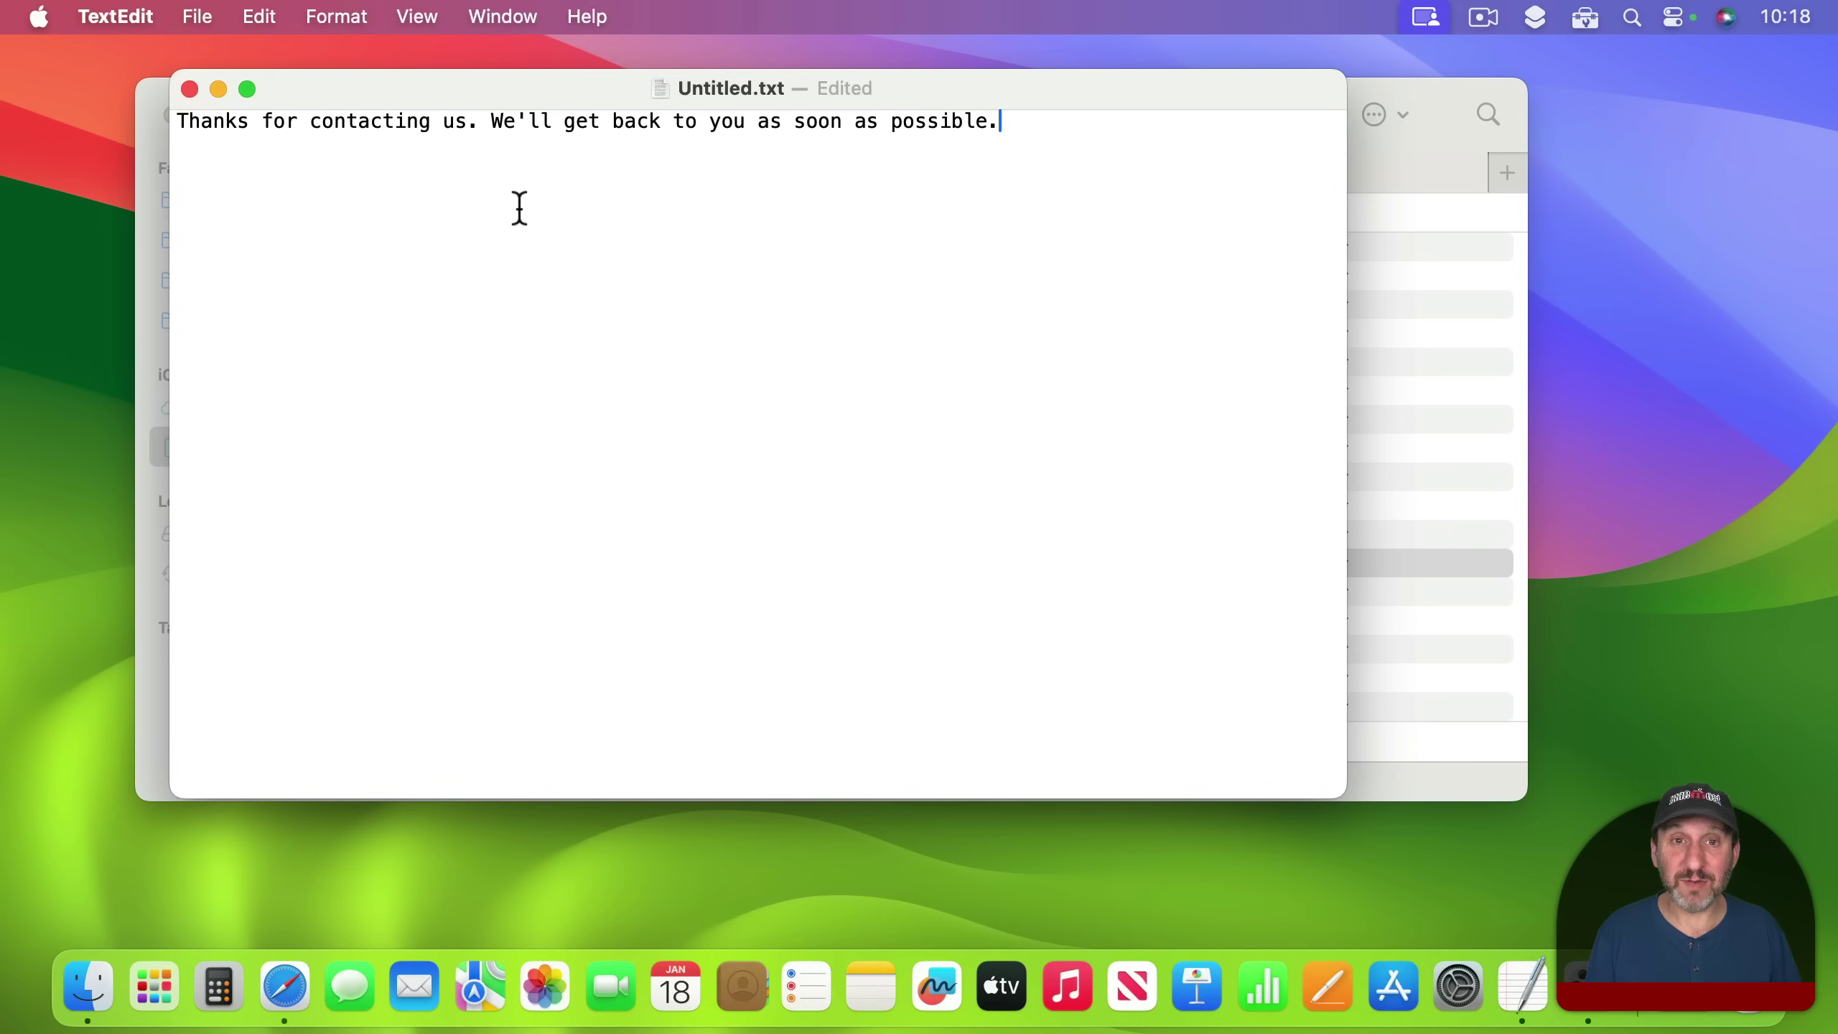
Save the document as 'Get Back To You' in the Smart Files folder.
left_click_drag(440, 95, 827, 113)
key("super+s")
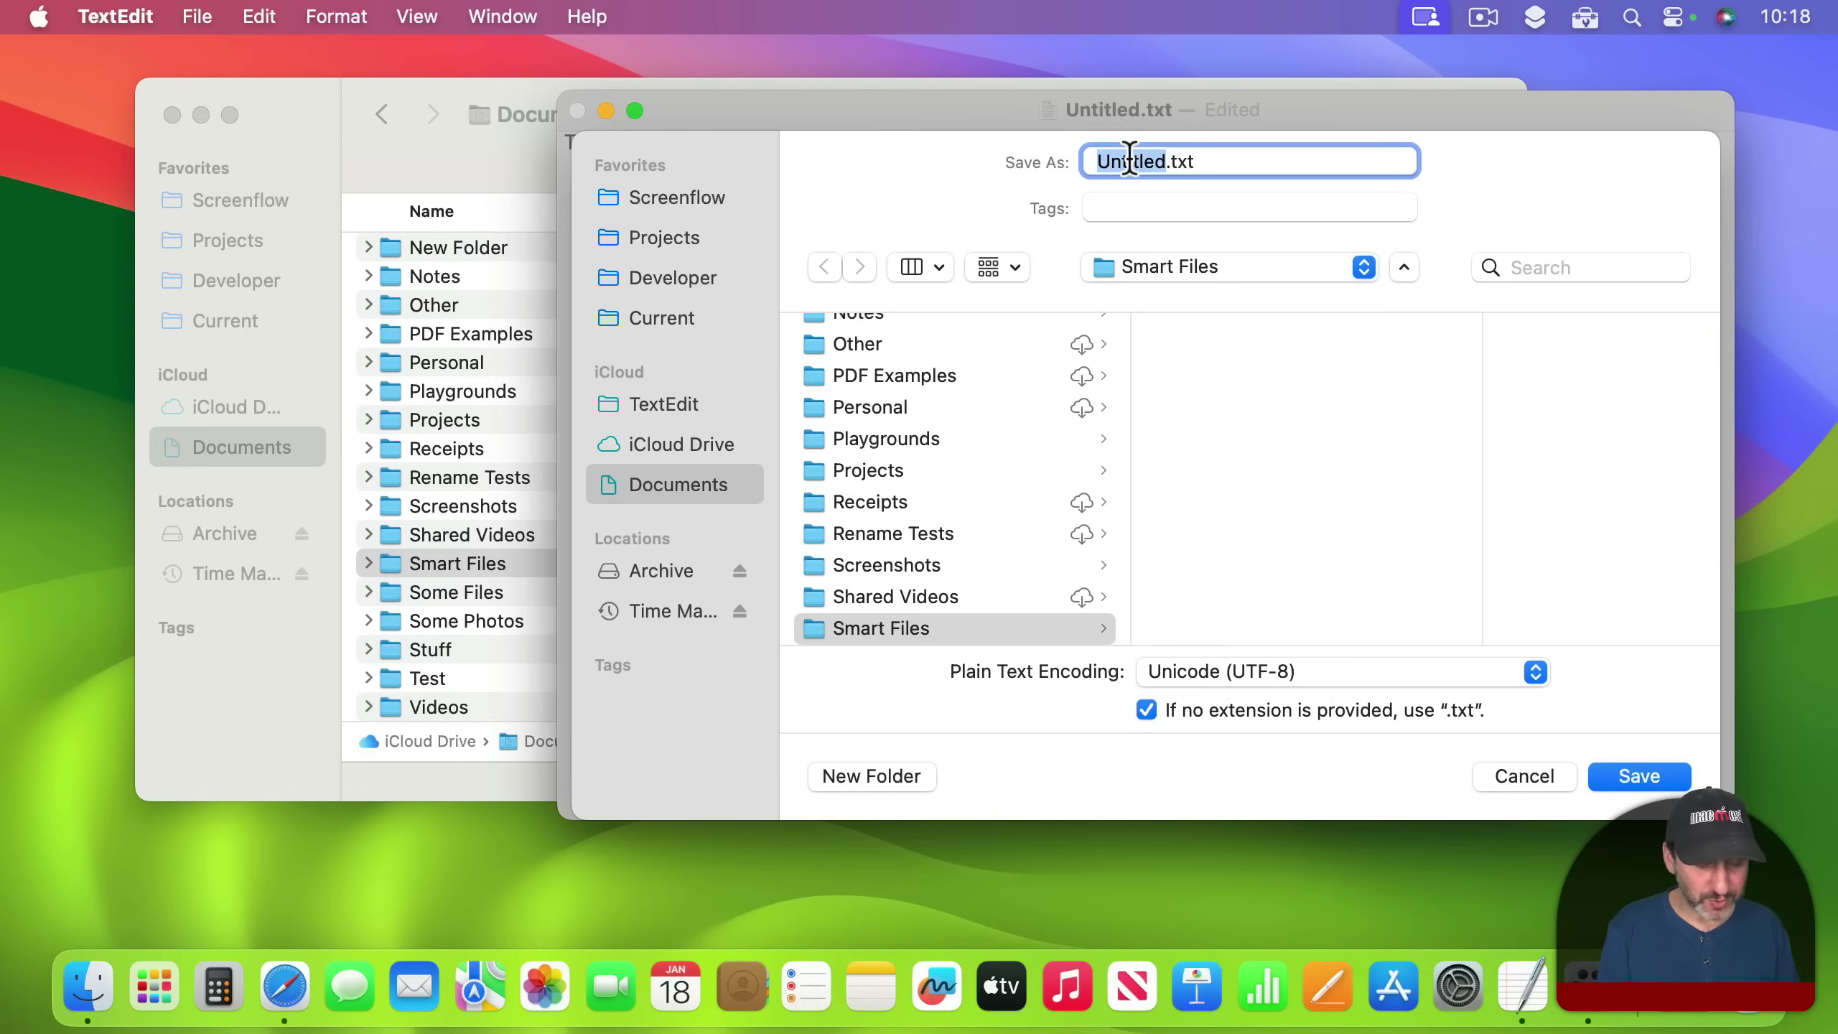
type("Get Back To You")
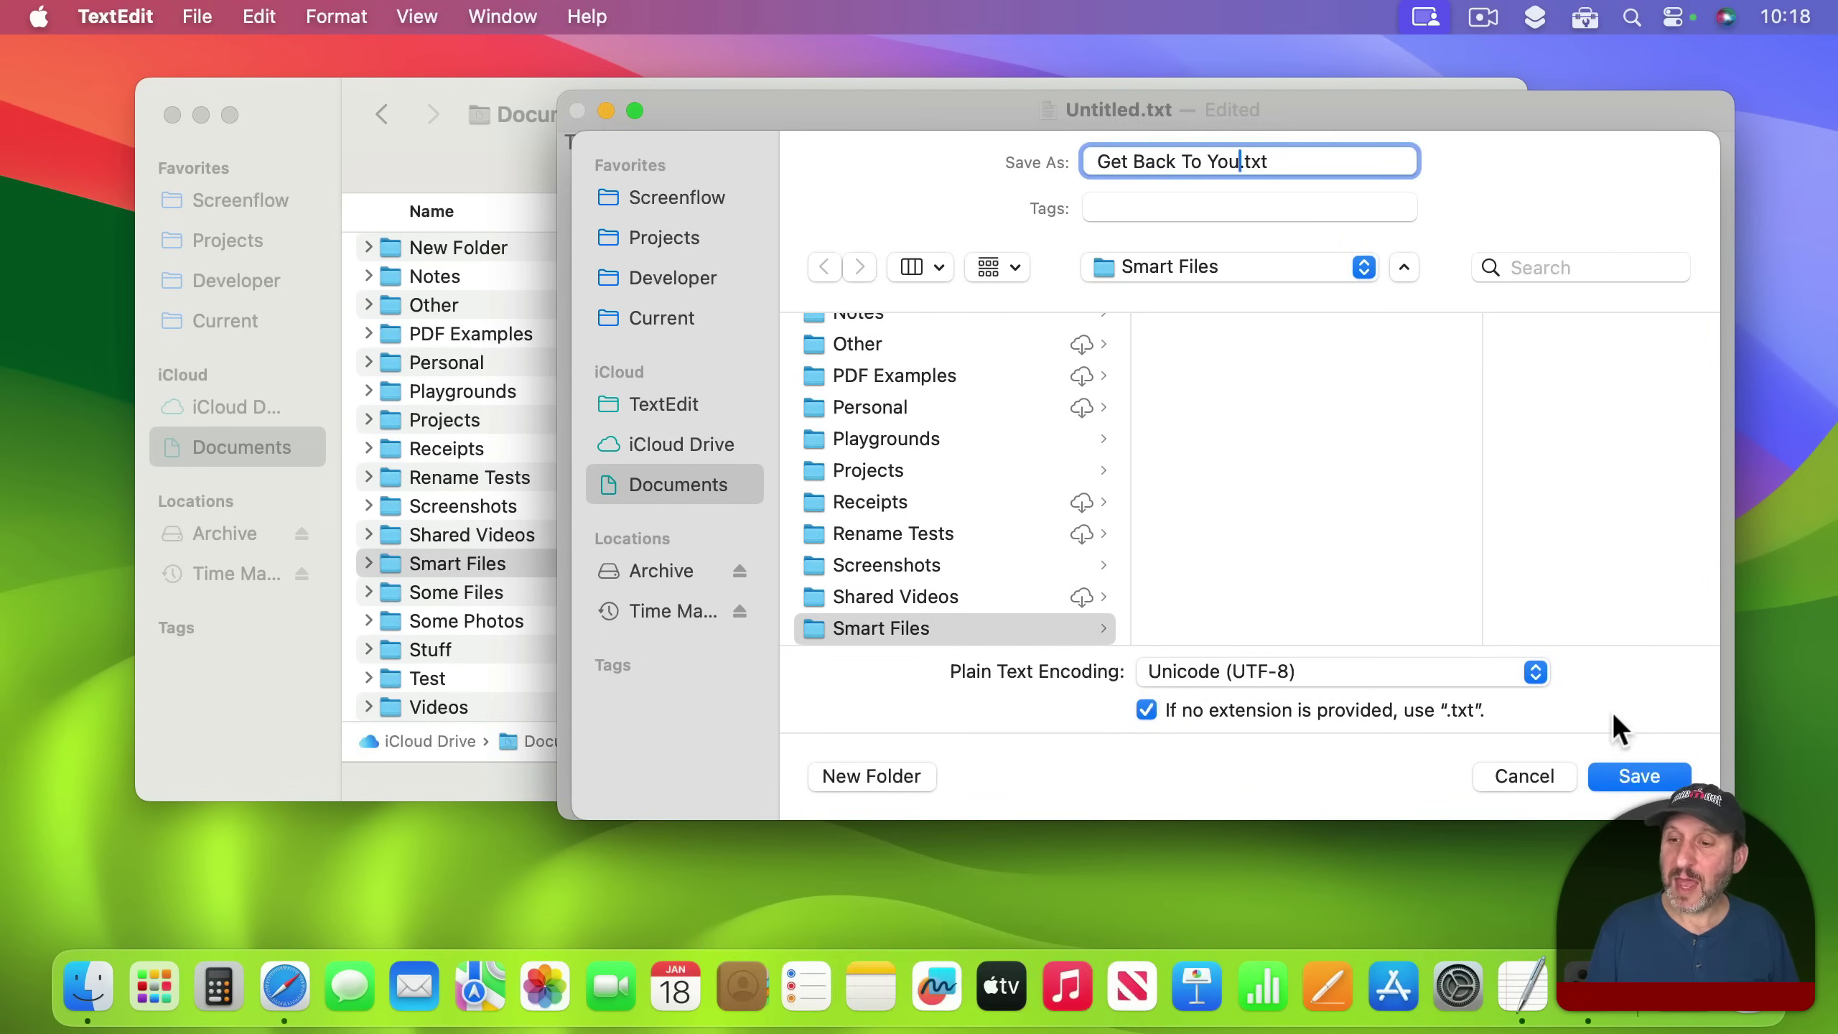
left_click(1629, 773)
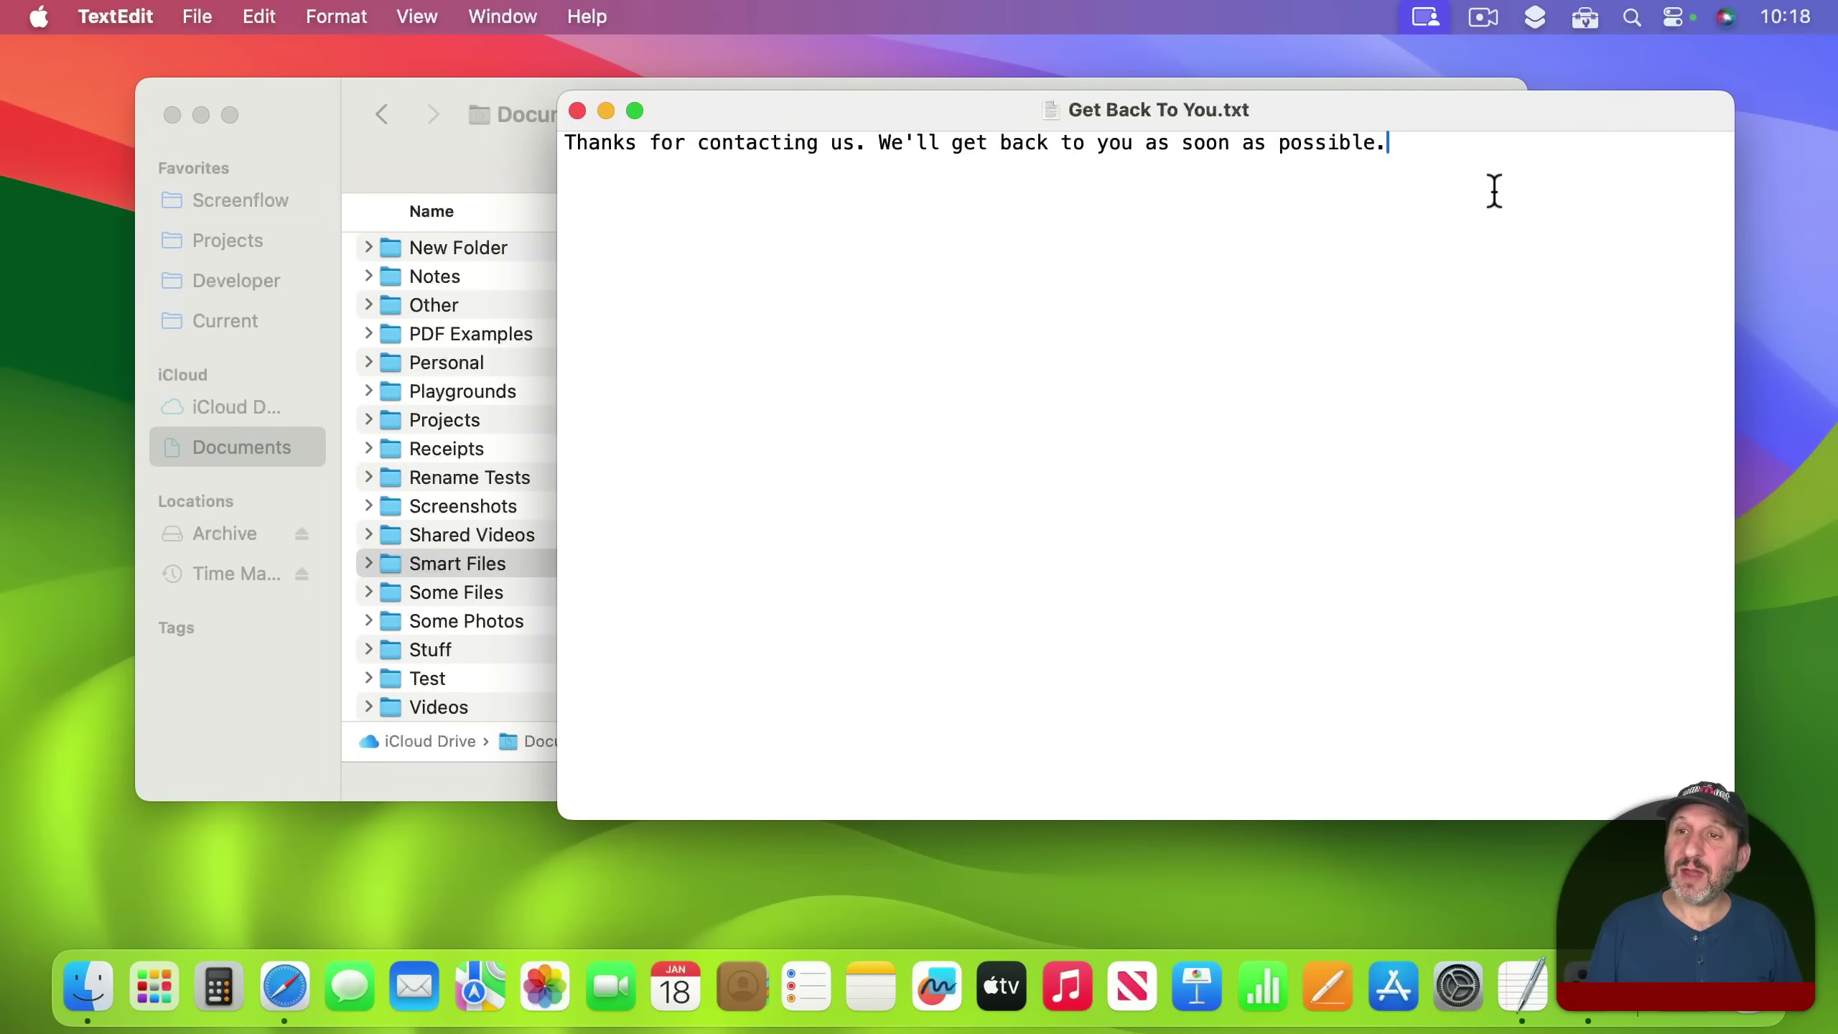
Close the saved document and start a fresh blank TextEdit document.
left_click(581, 111)
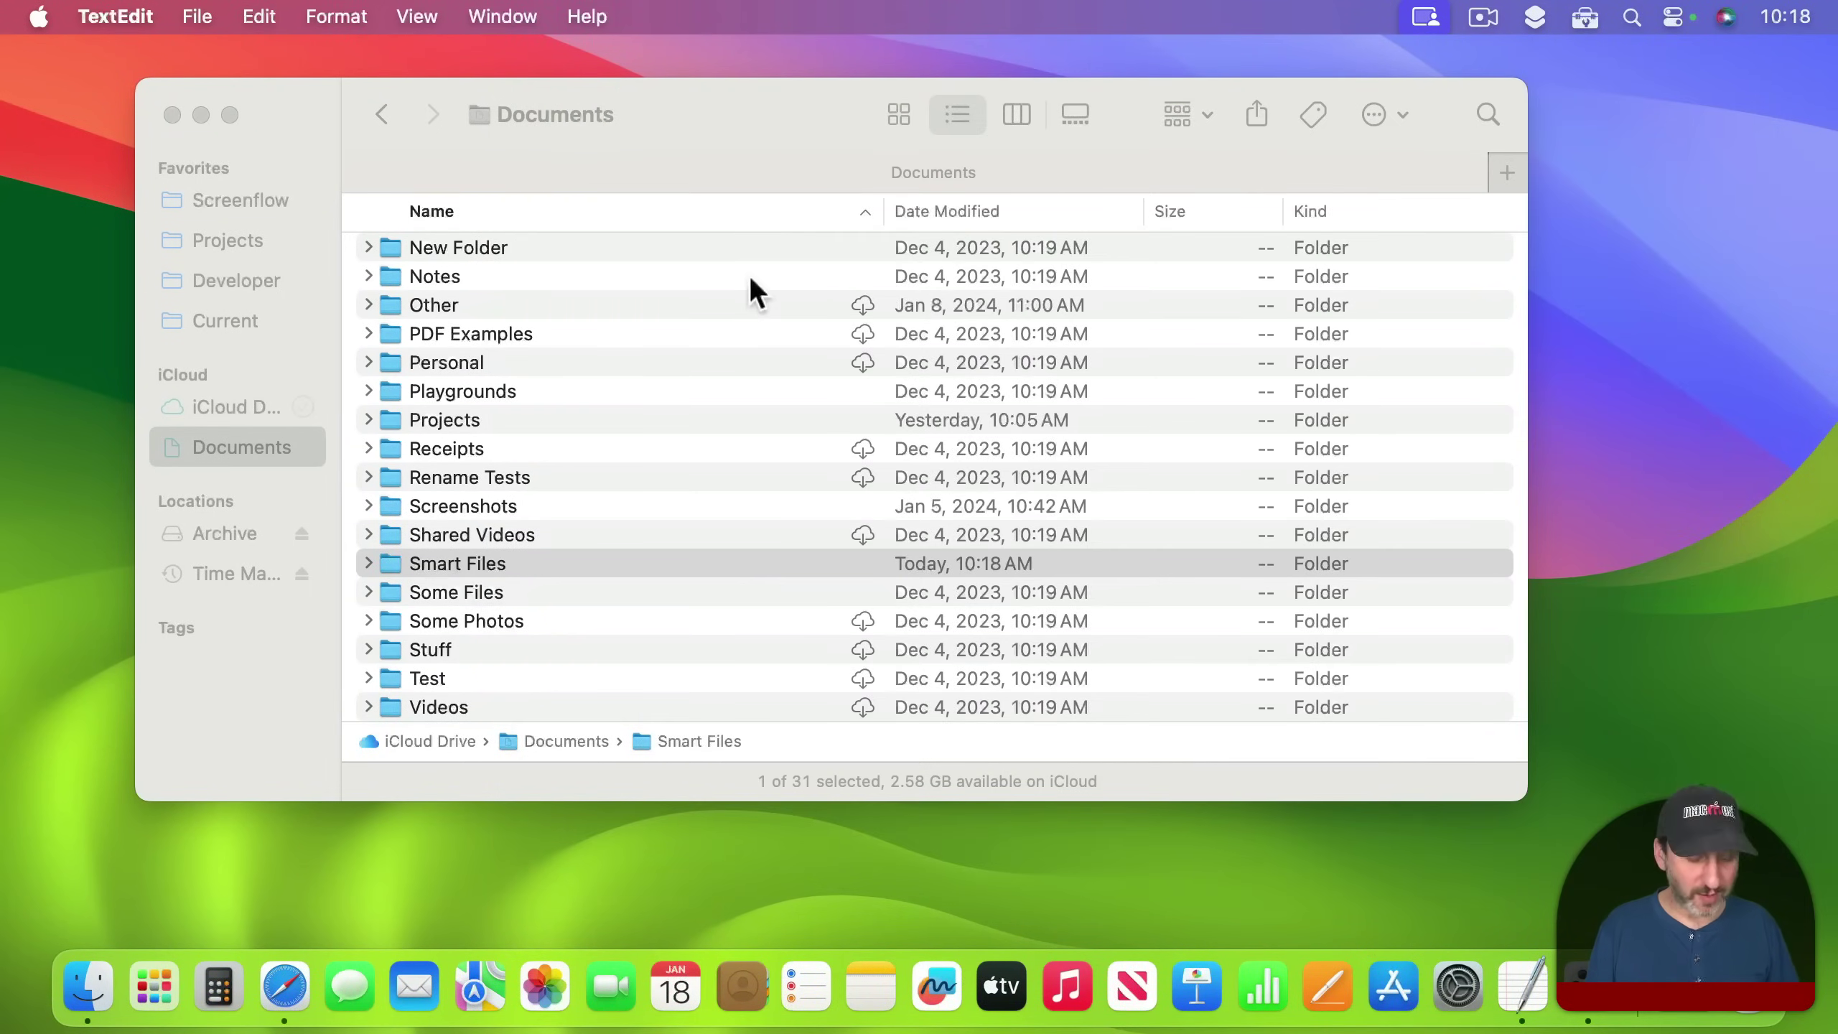
key("super+n")
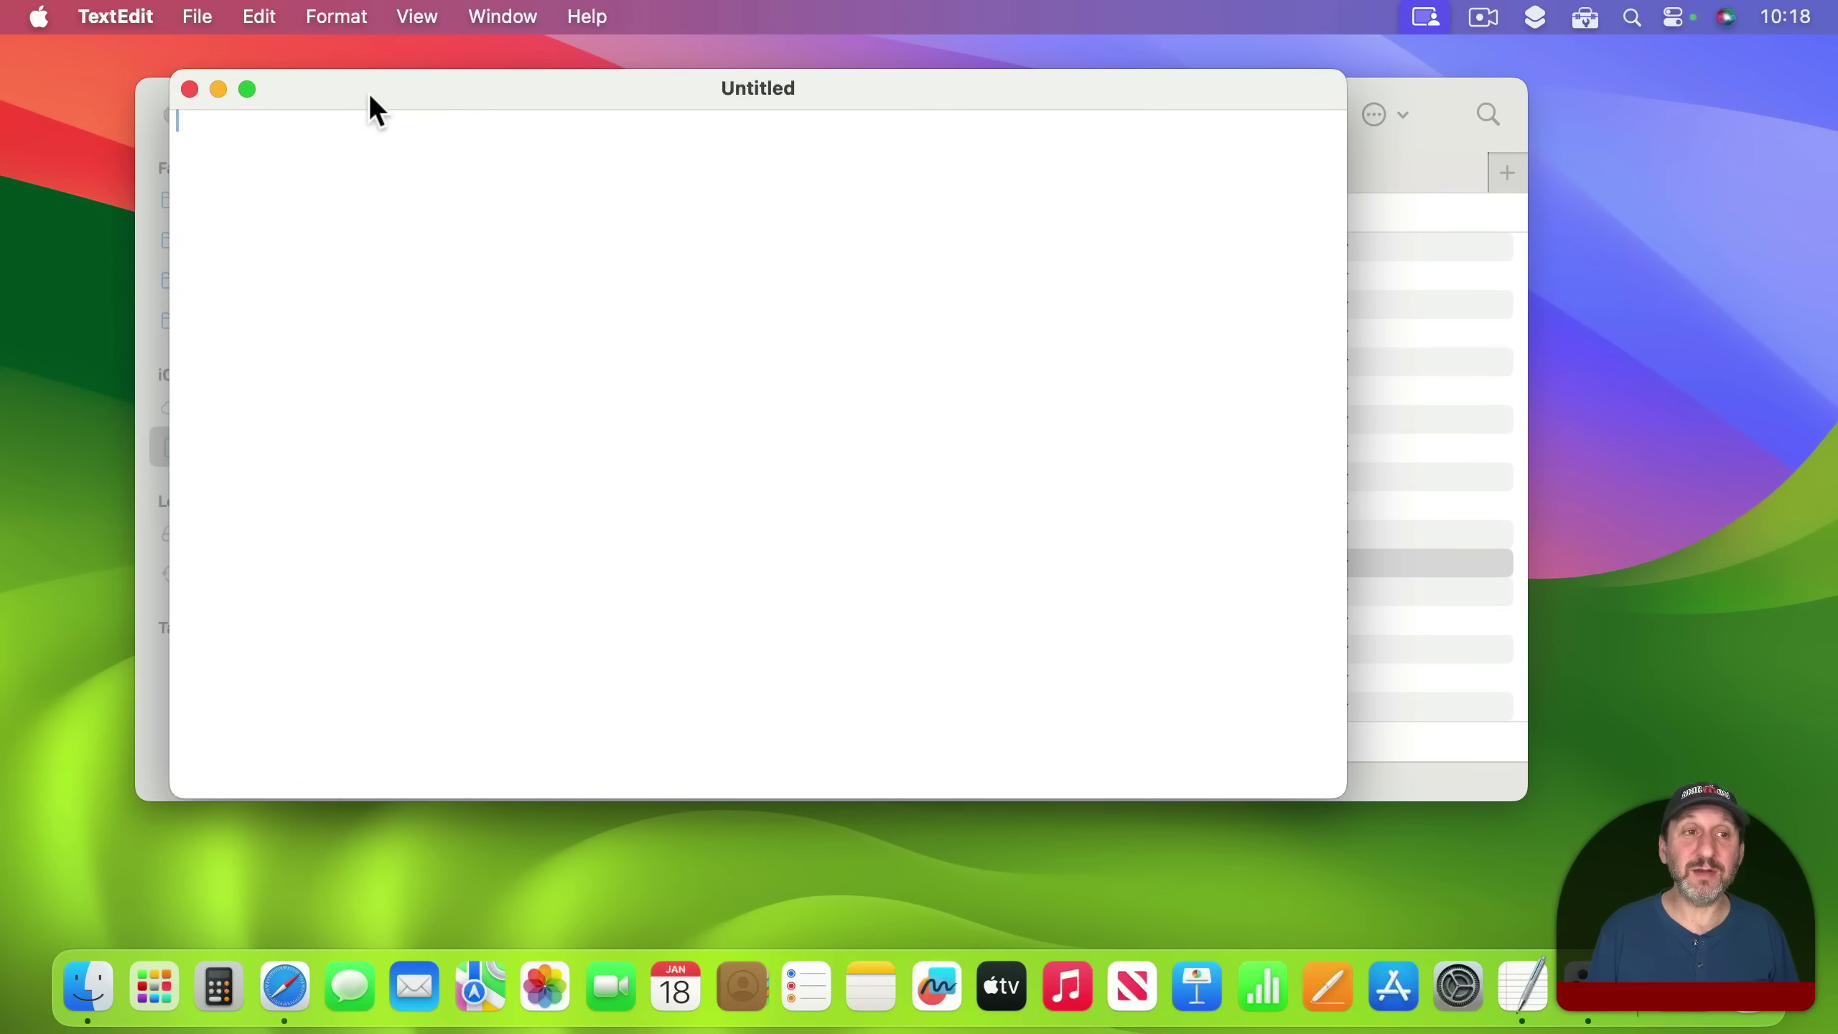
left_click_drag(368, 92, 396, 115)
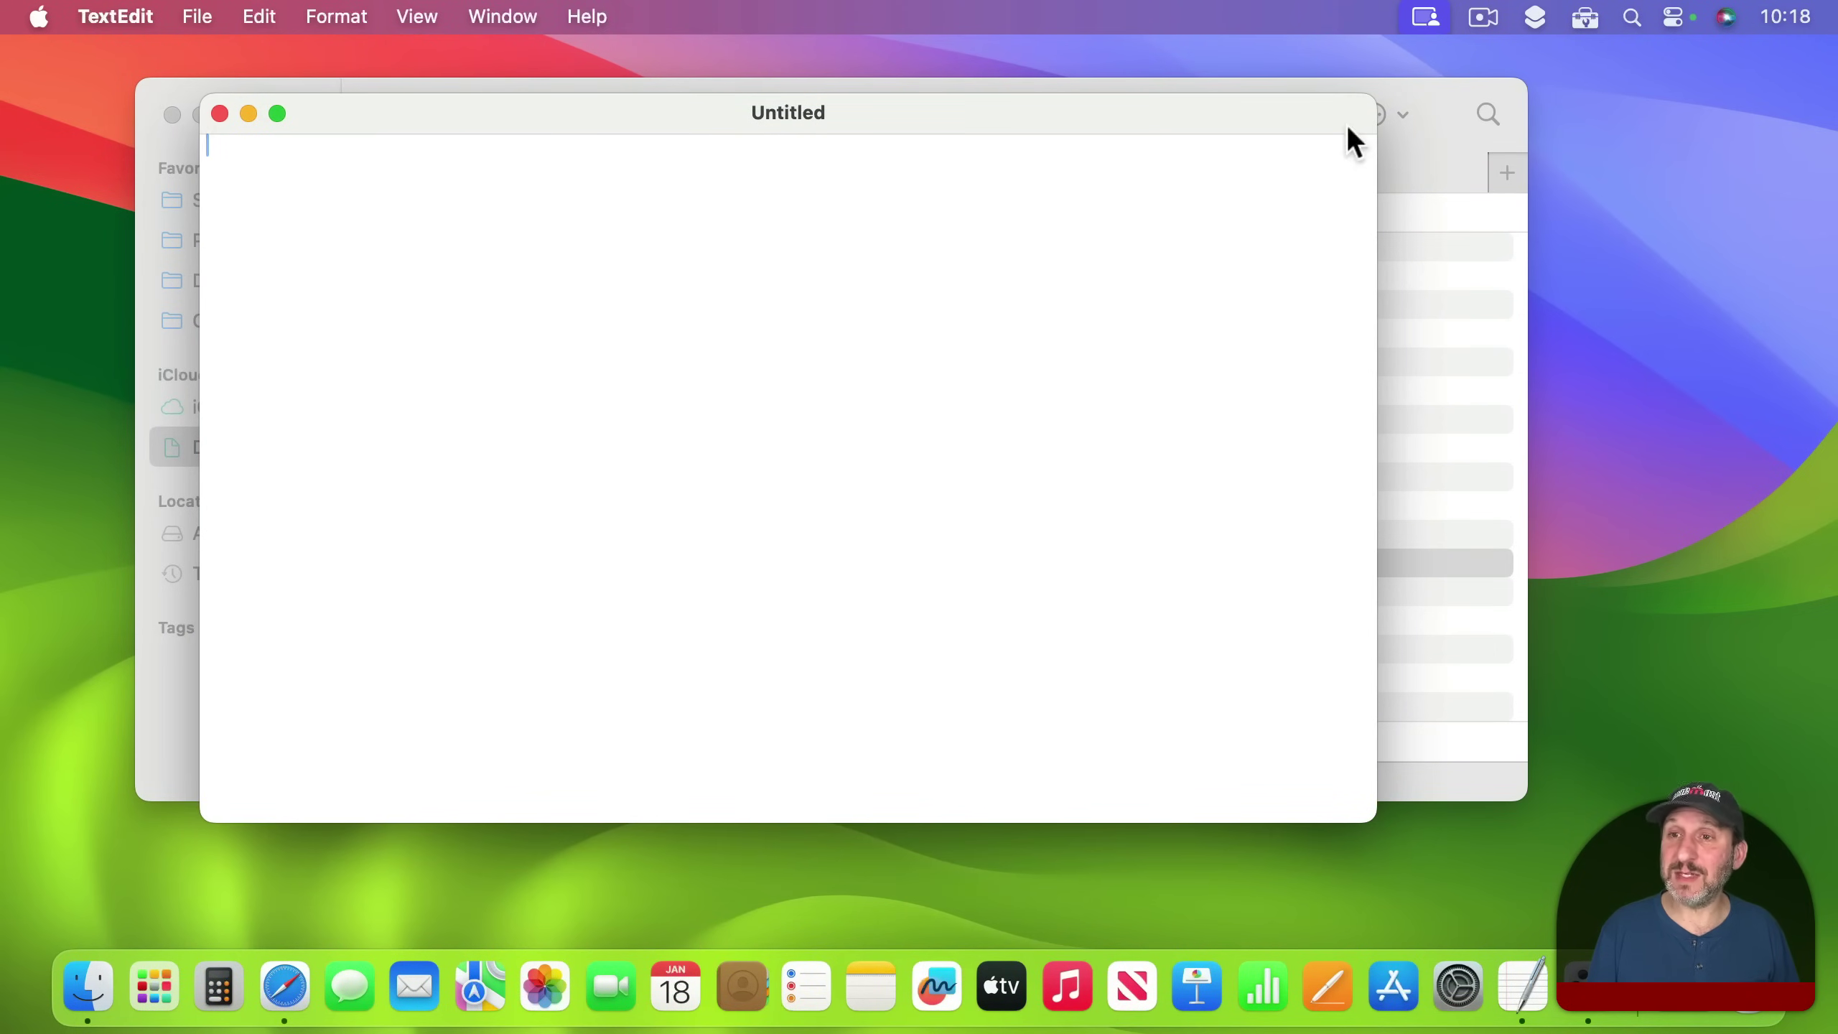
Set Documents/Smart Files as Clip Tools' Smart Files folder.
left_click(1585, 18)
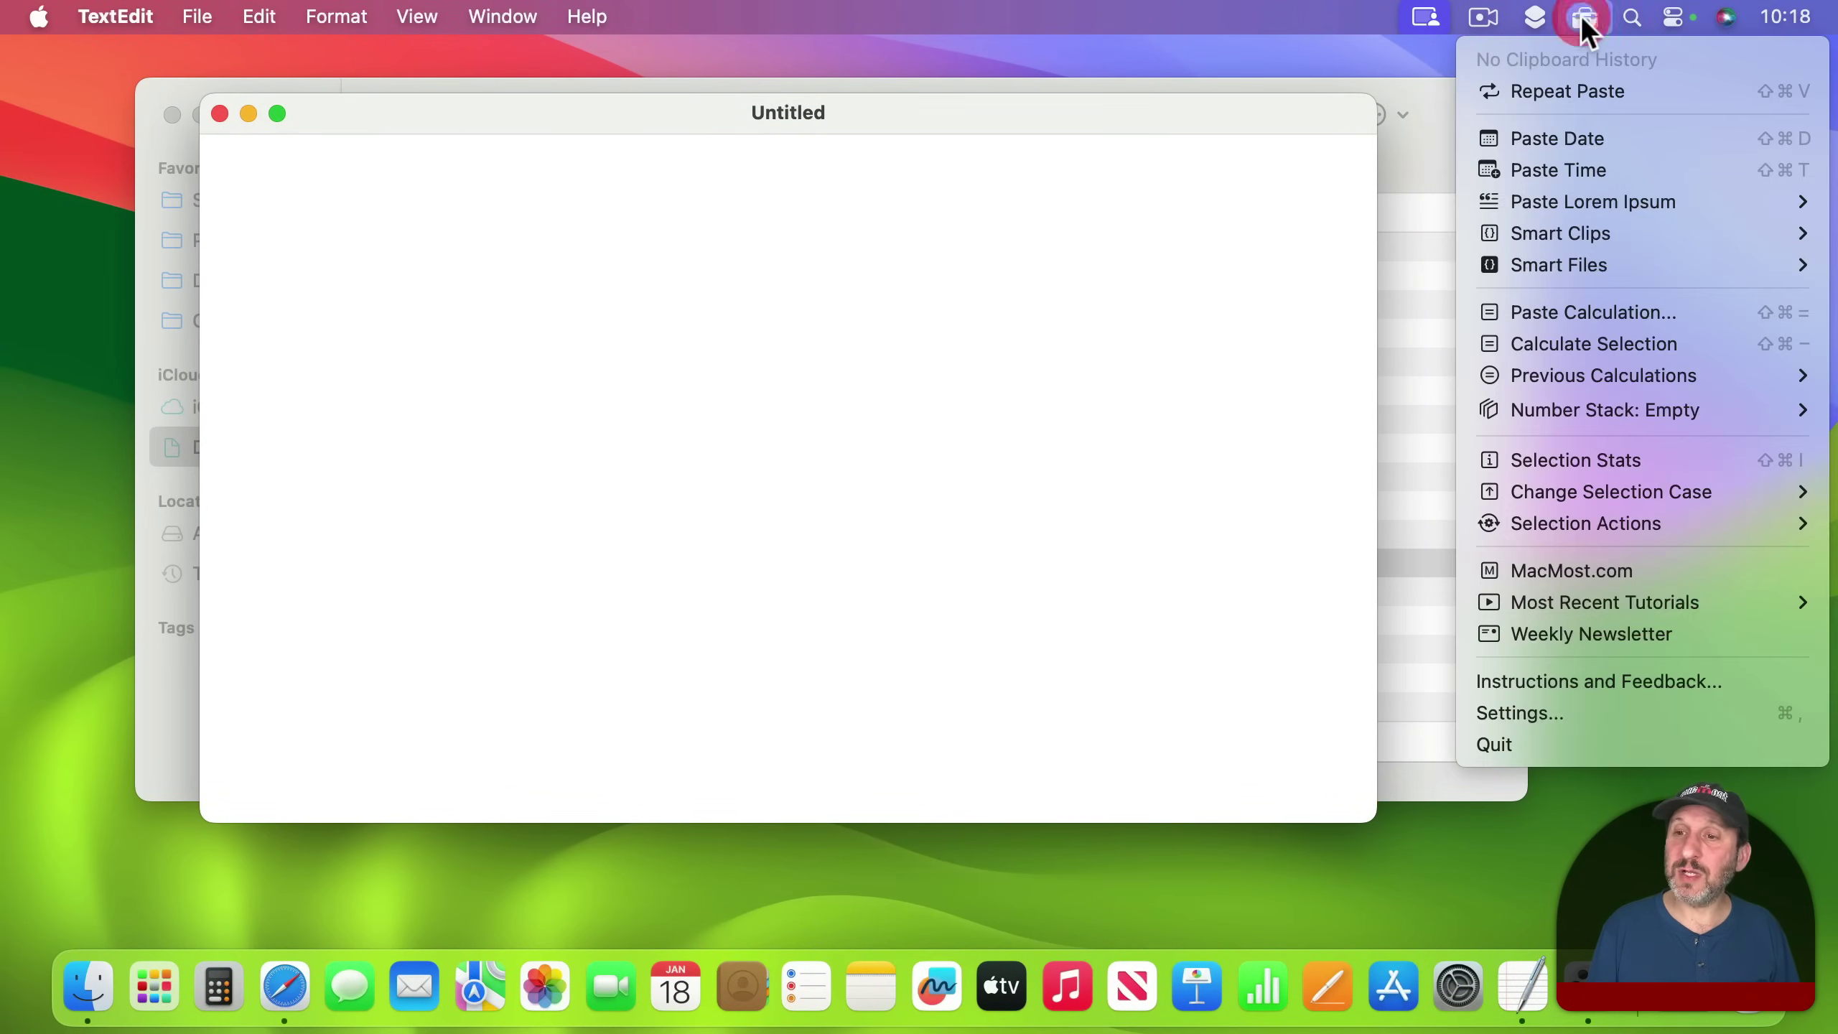
mouse_move(1603, 267)
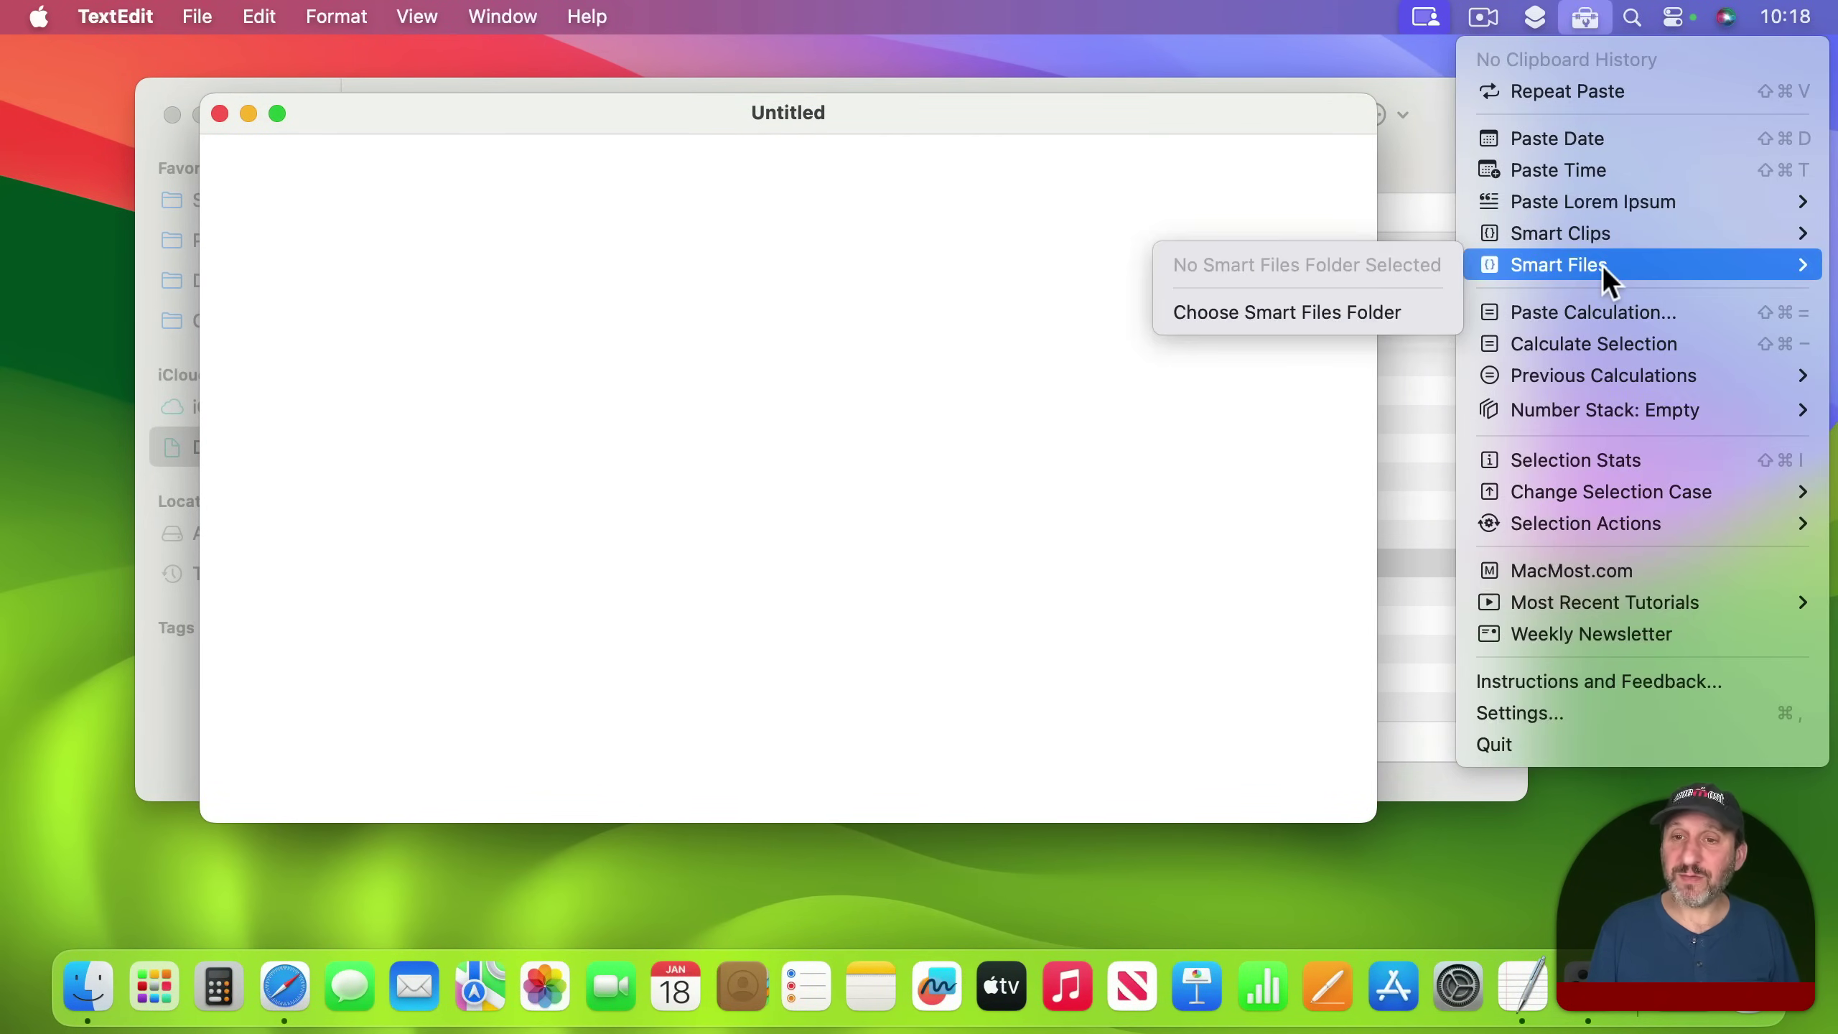
left_click(1288, 315)
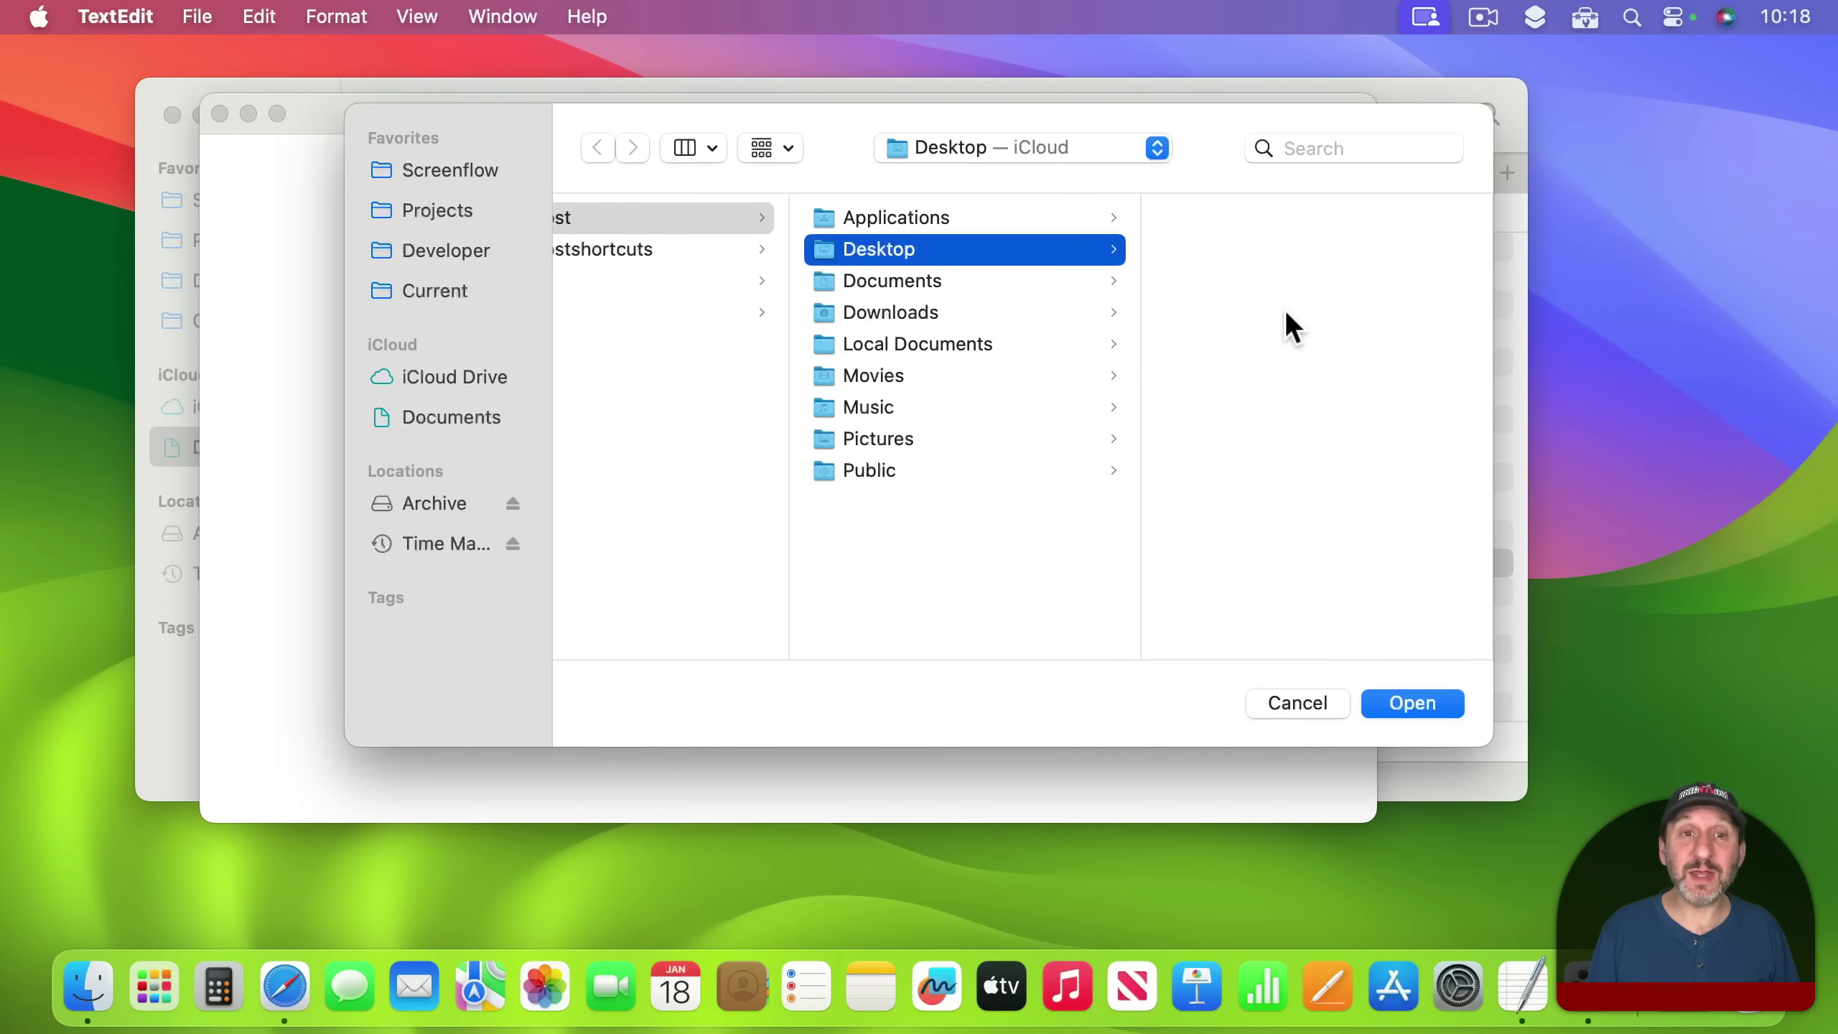
left_click(939, 275)
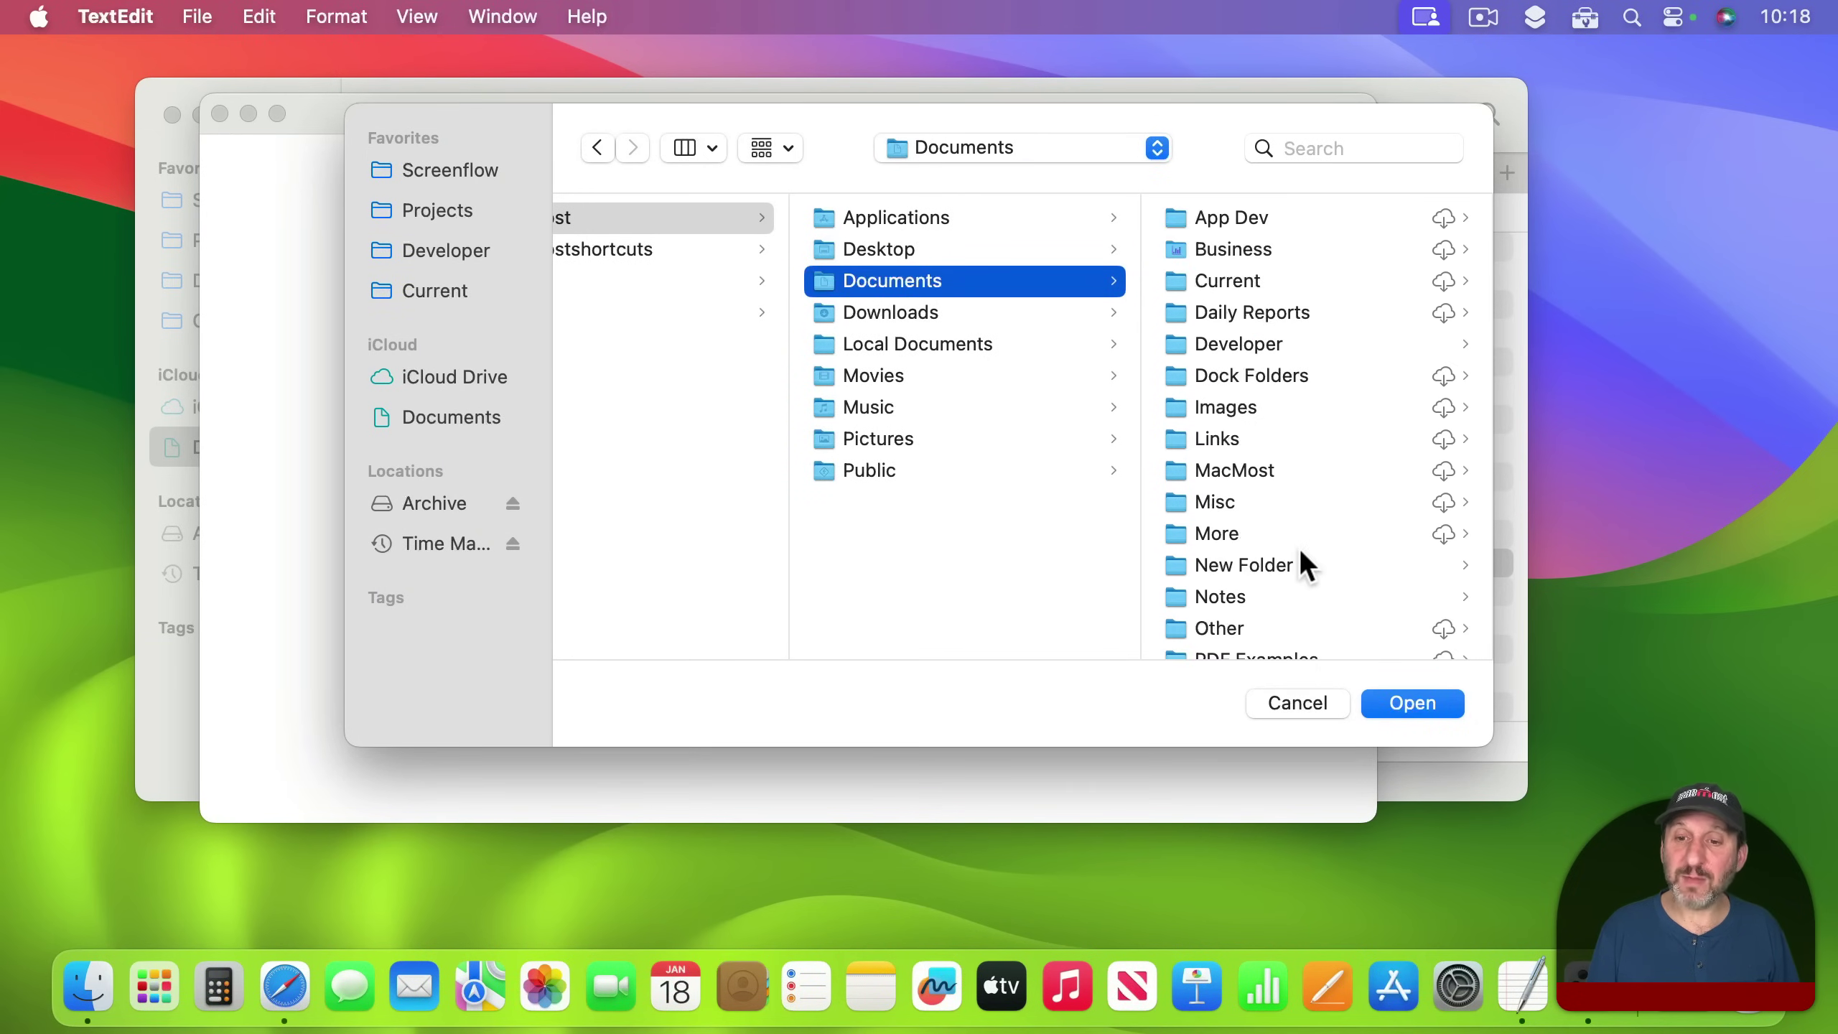
scroll(1301, 558, "down", 5)
left_click(1258, 542)
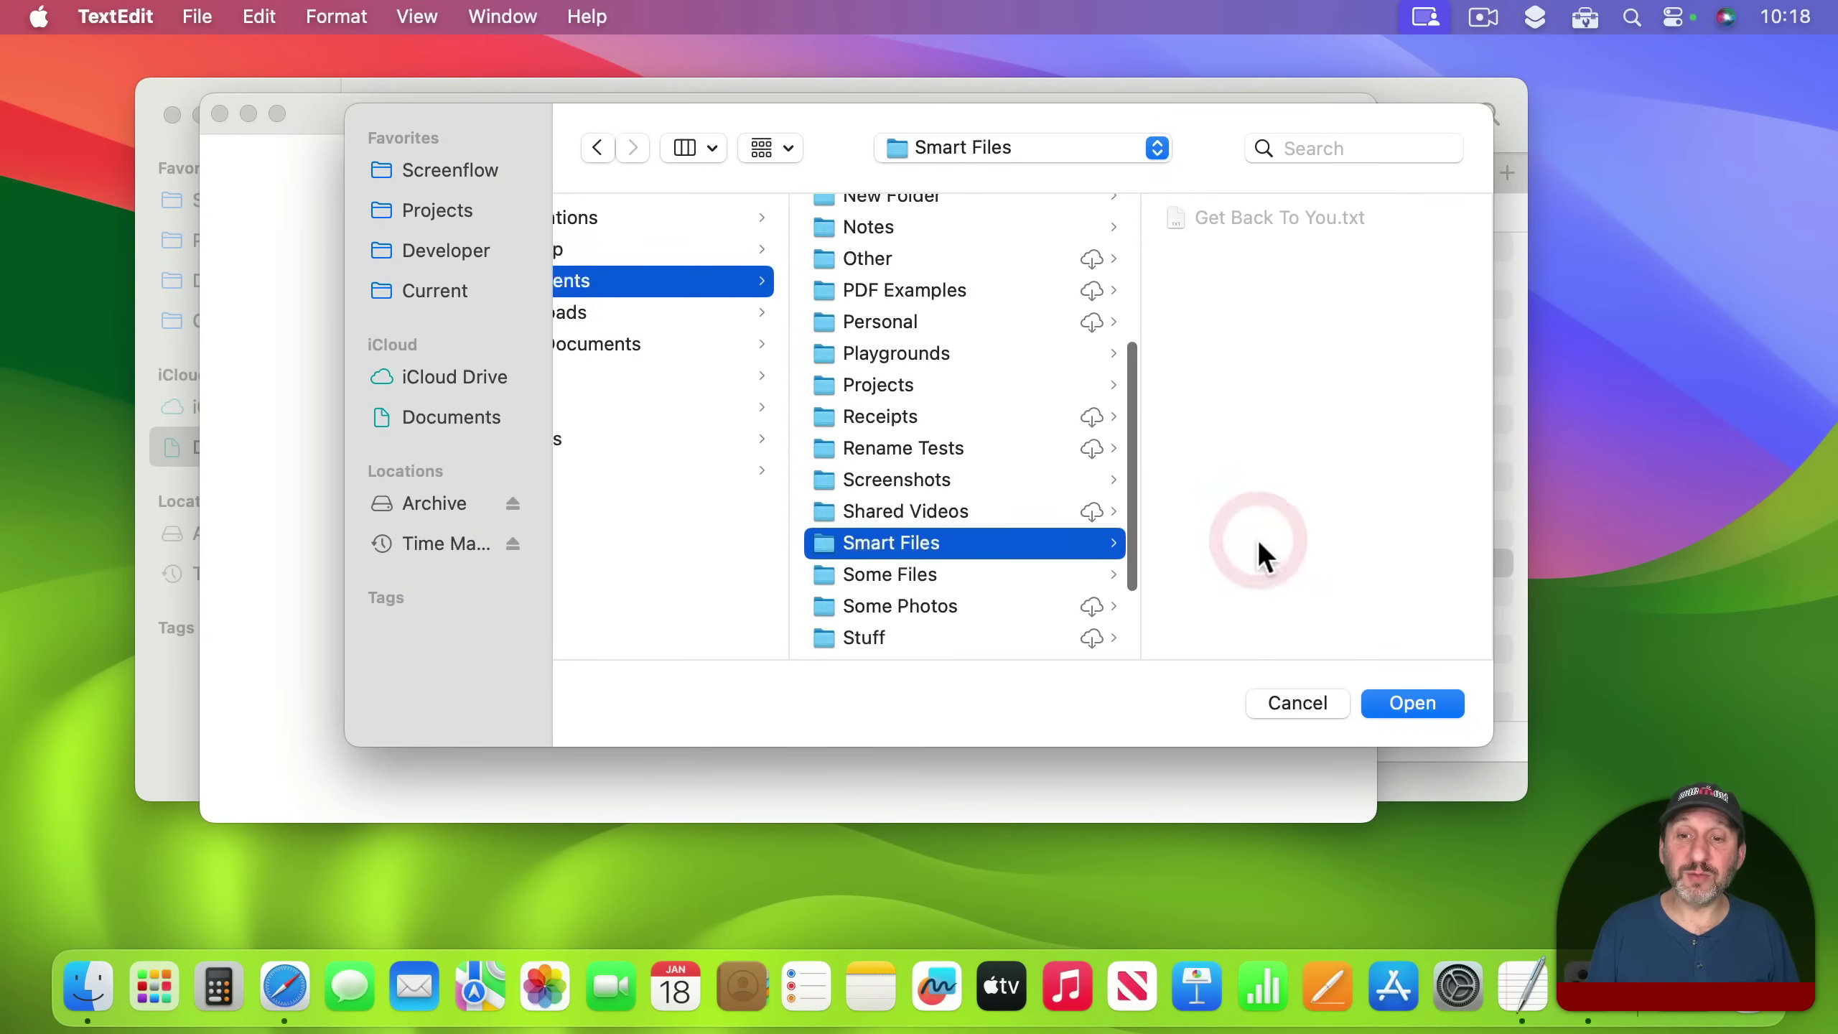
left_click(1417, 700)
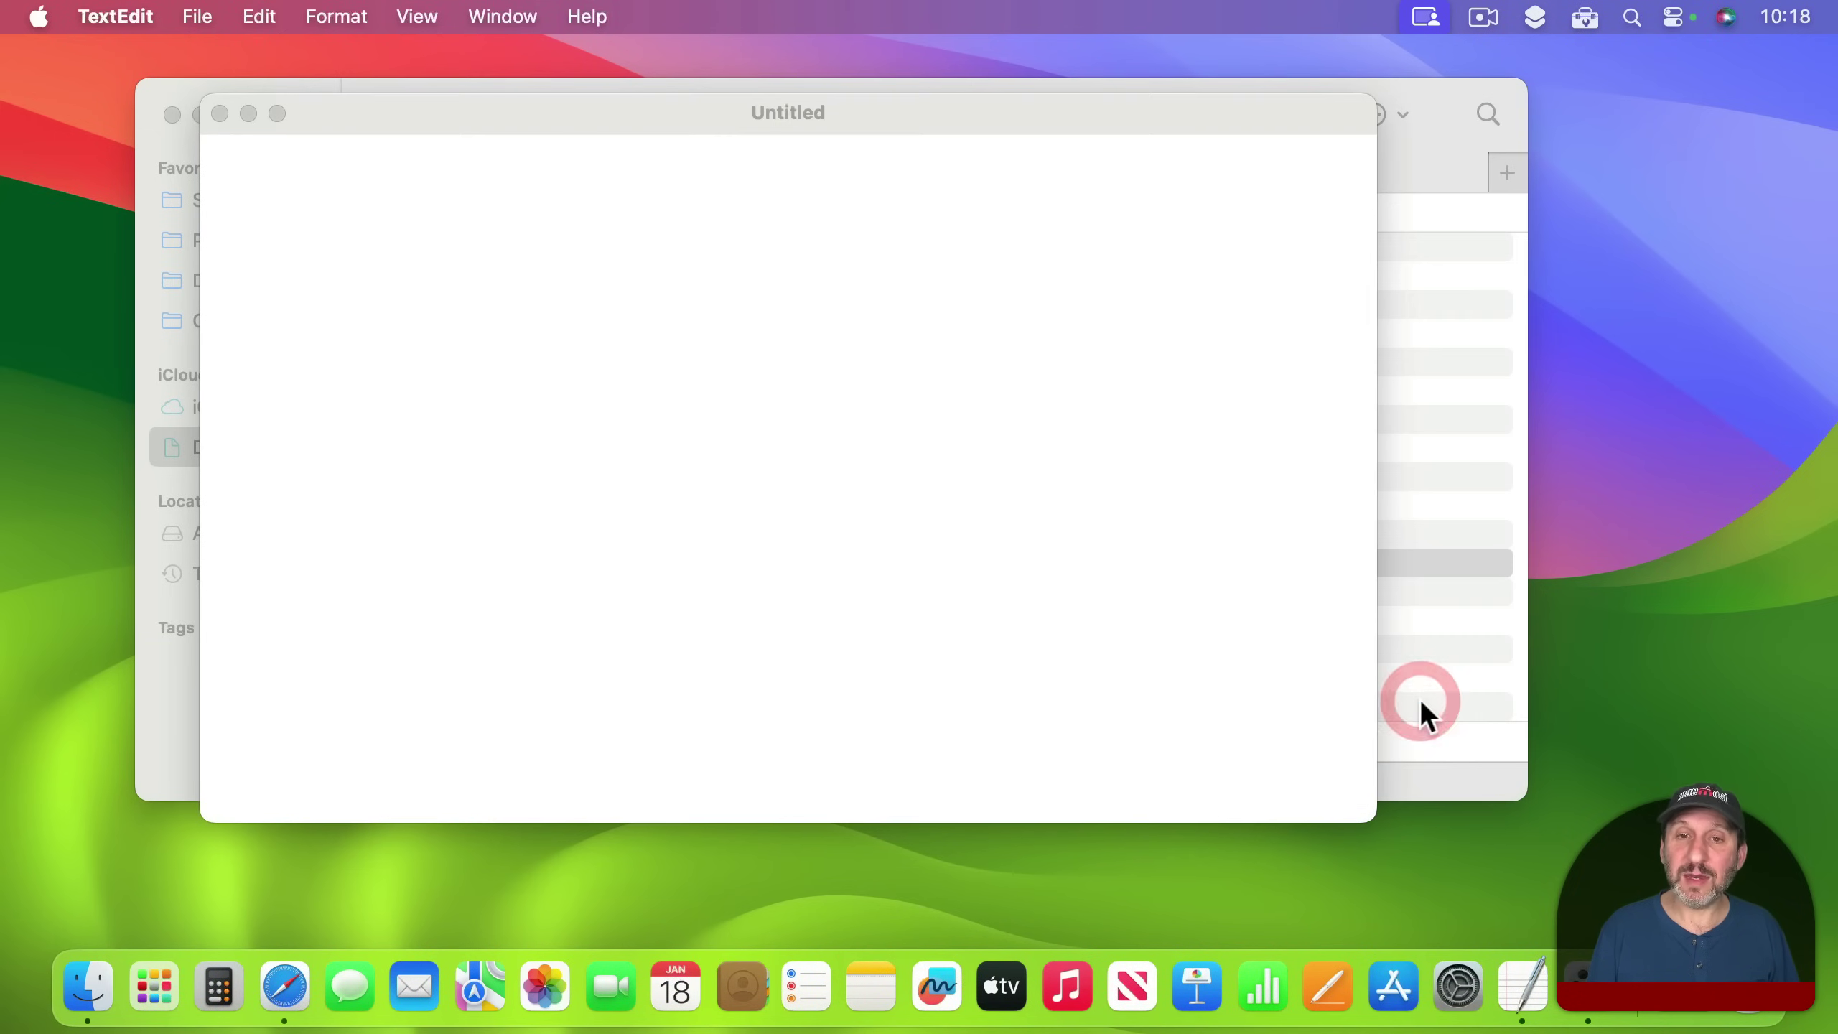
left_click(1586, 18)
Insert the Get Back To You smart file text, then arrange TextEdit over the Smart Files Finder window.
mouse_move(1568, 266)
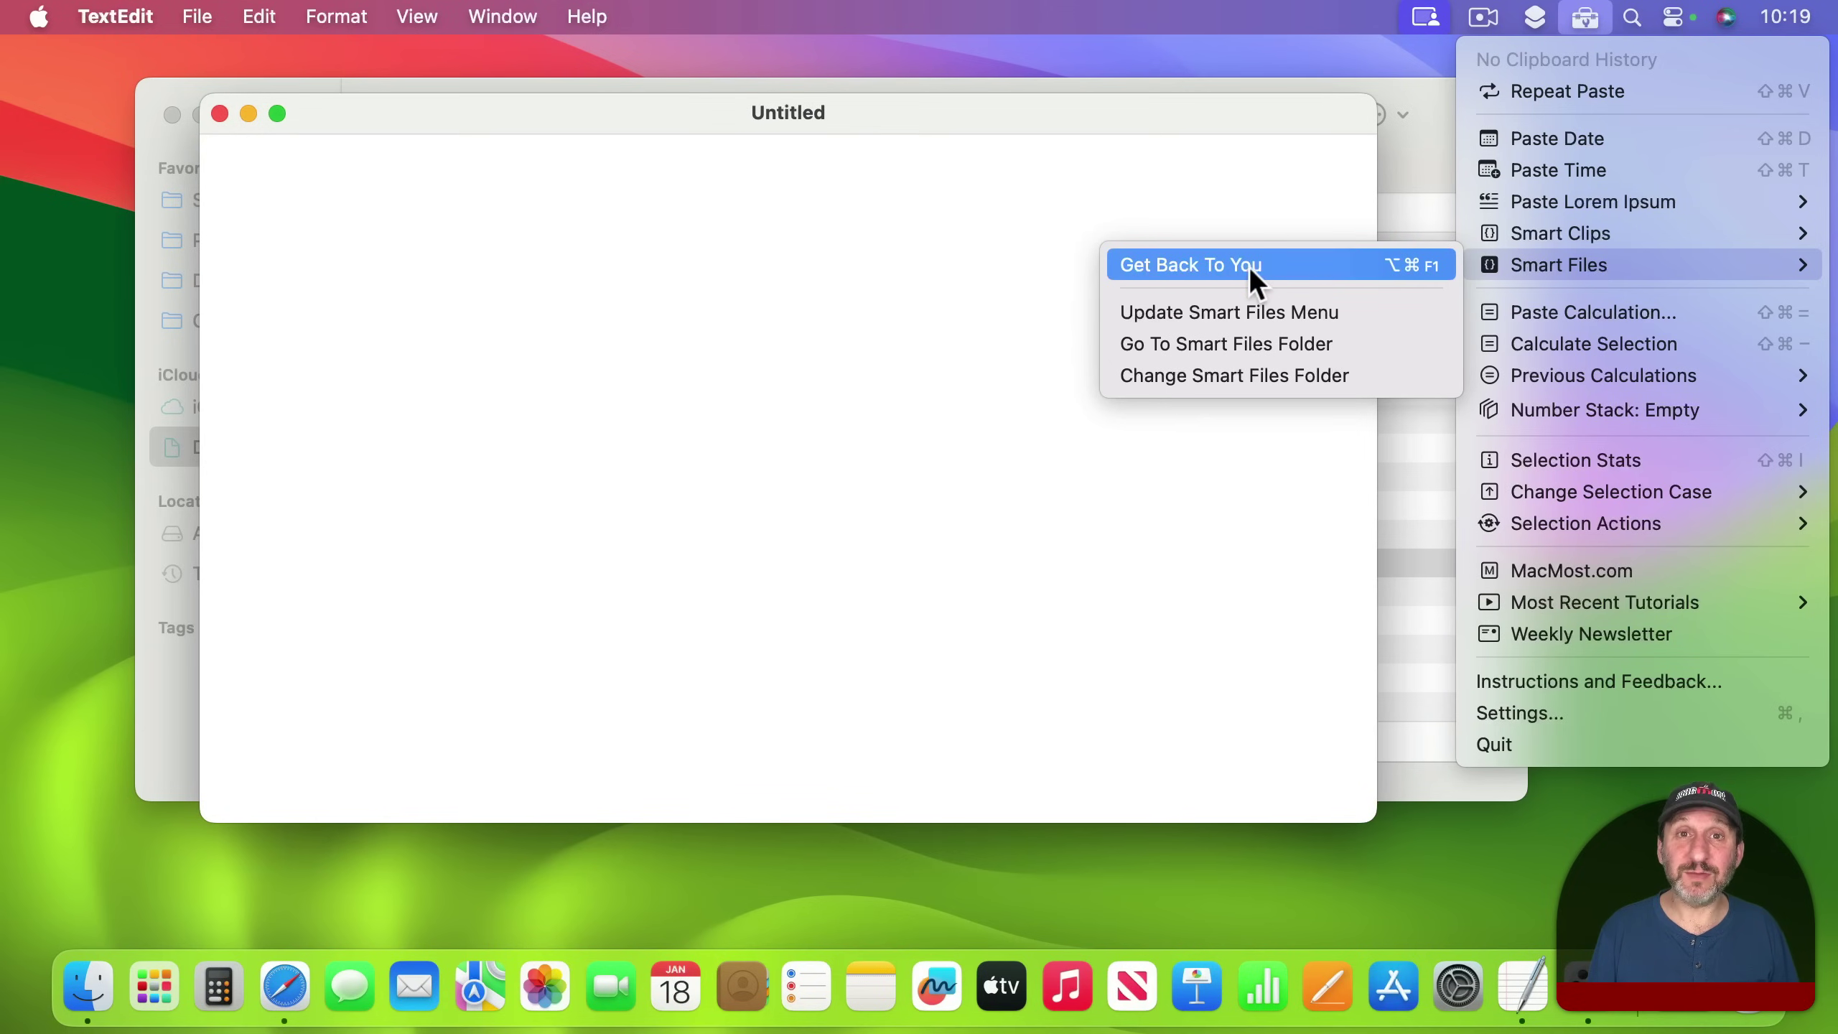
left_click(1266, 263)
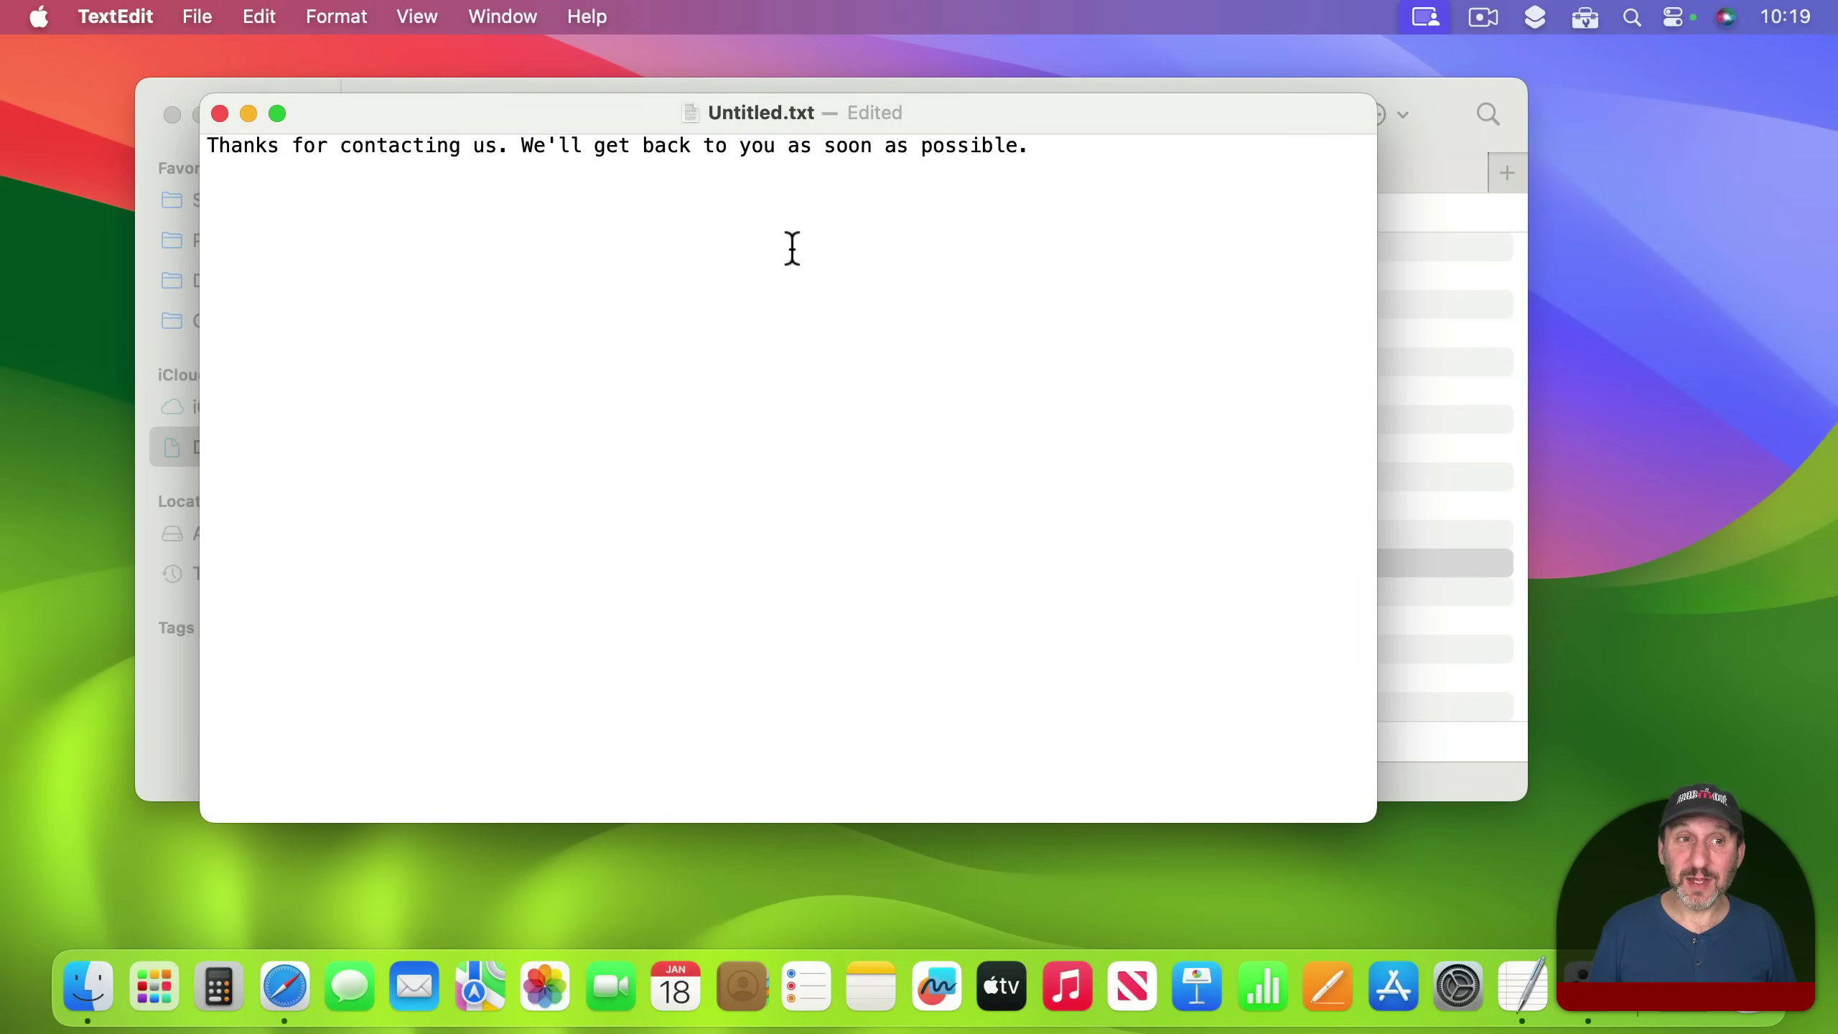
left_click_drag(405, 106, 899, 246)
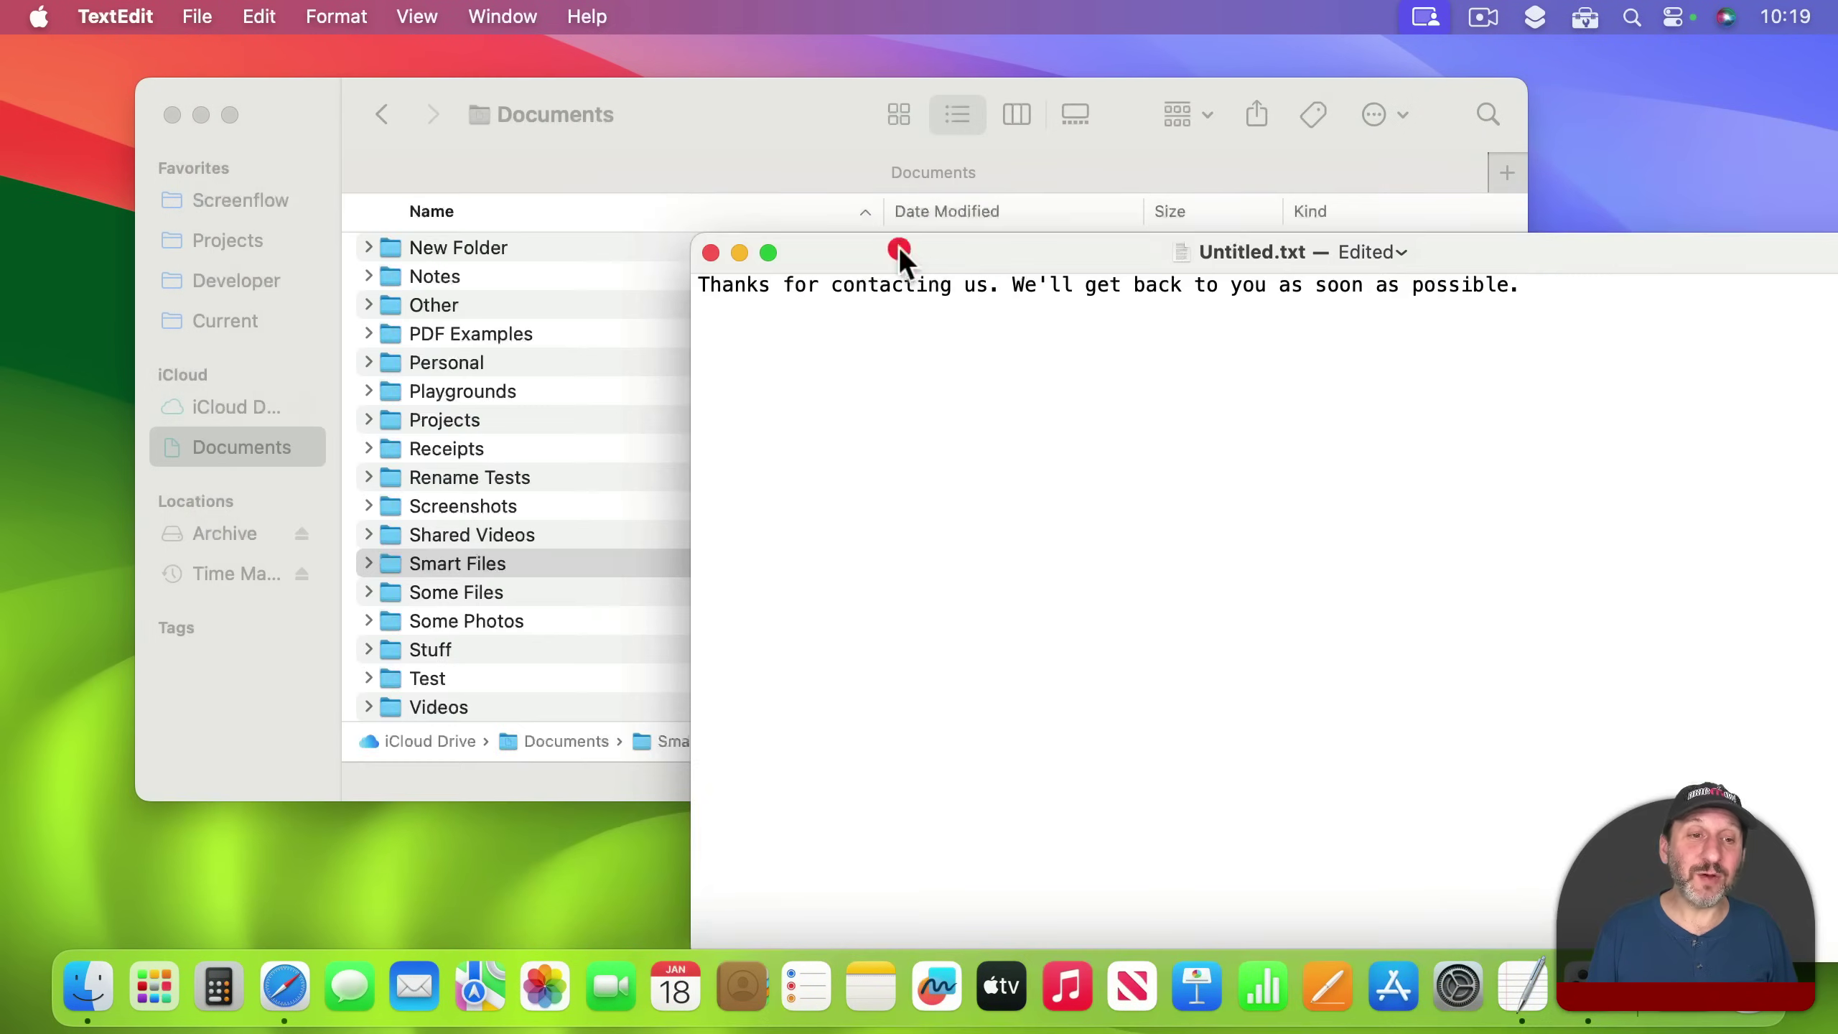
double_click(442, 556)
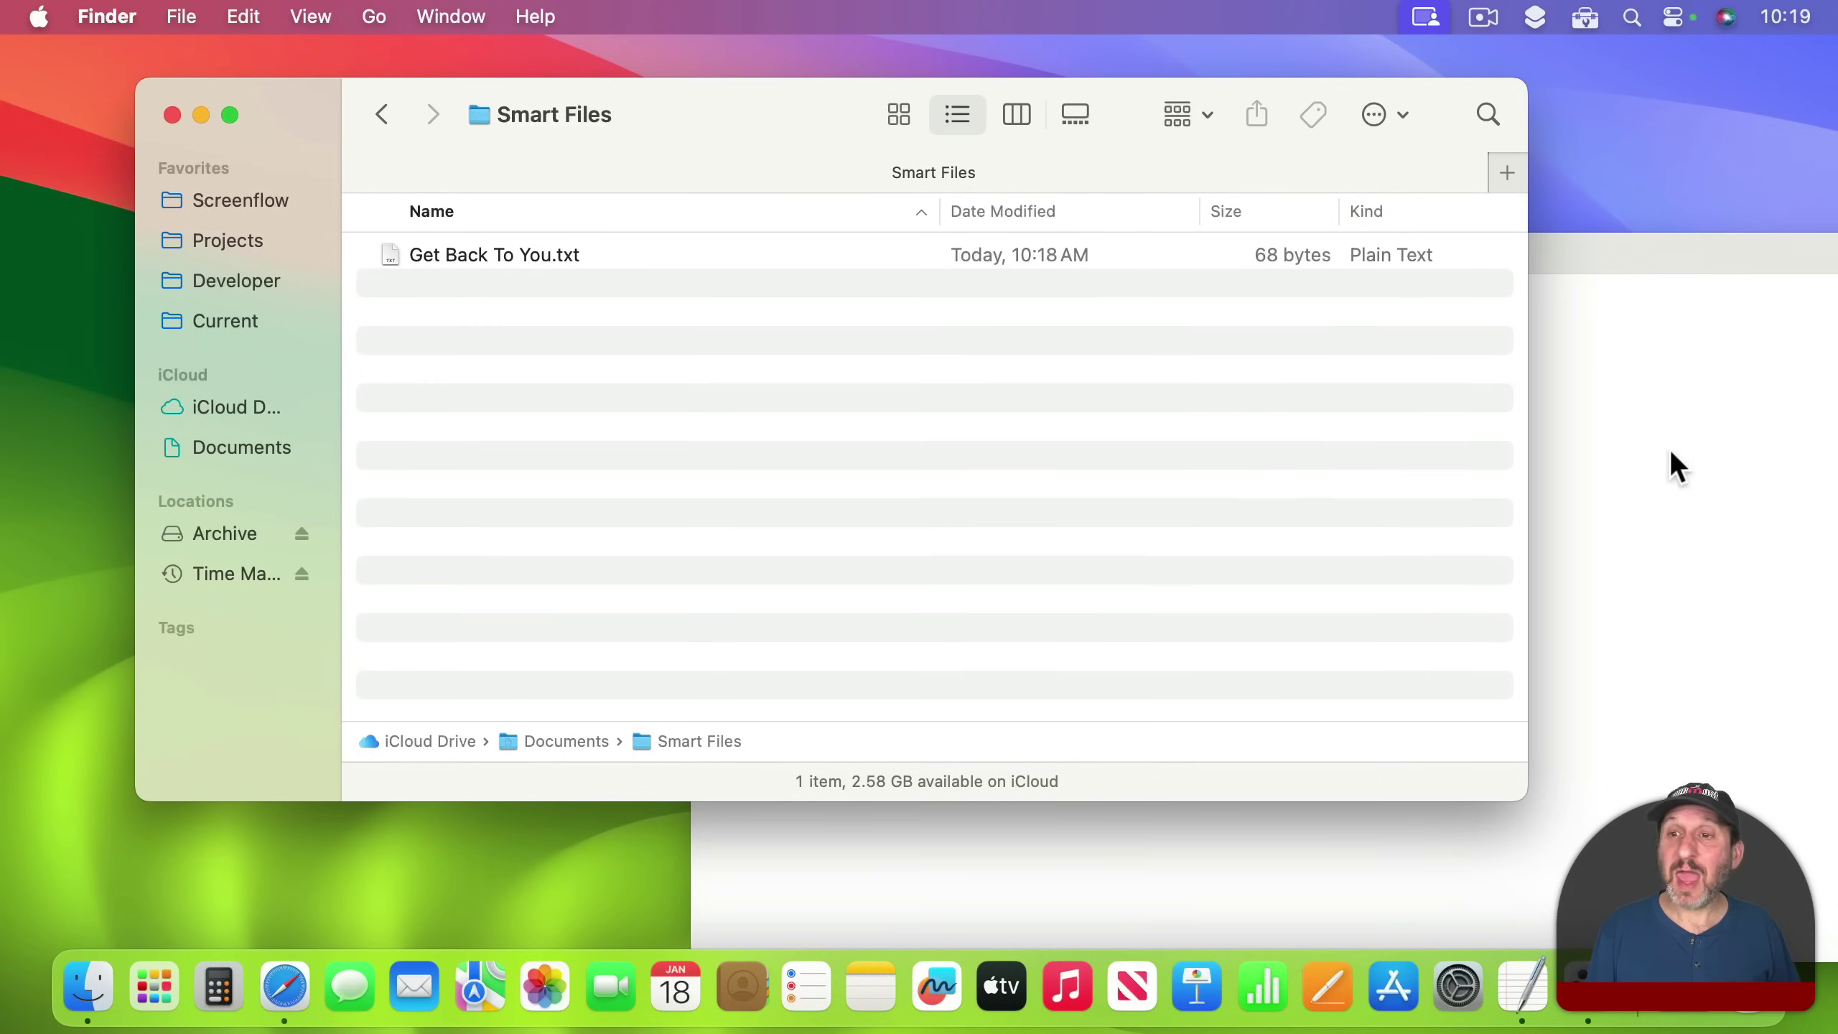
left_click(1614, 268)
left_click_drag(1562, 265, 1380, 192)
Paste the order-confirmation sentence with {ask:How Many?} and {ask:When?} placeholders into a new document.
key("super+n")
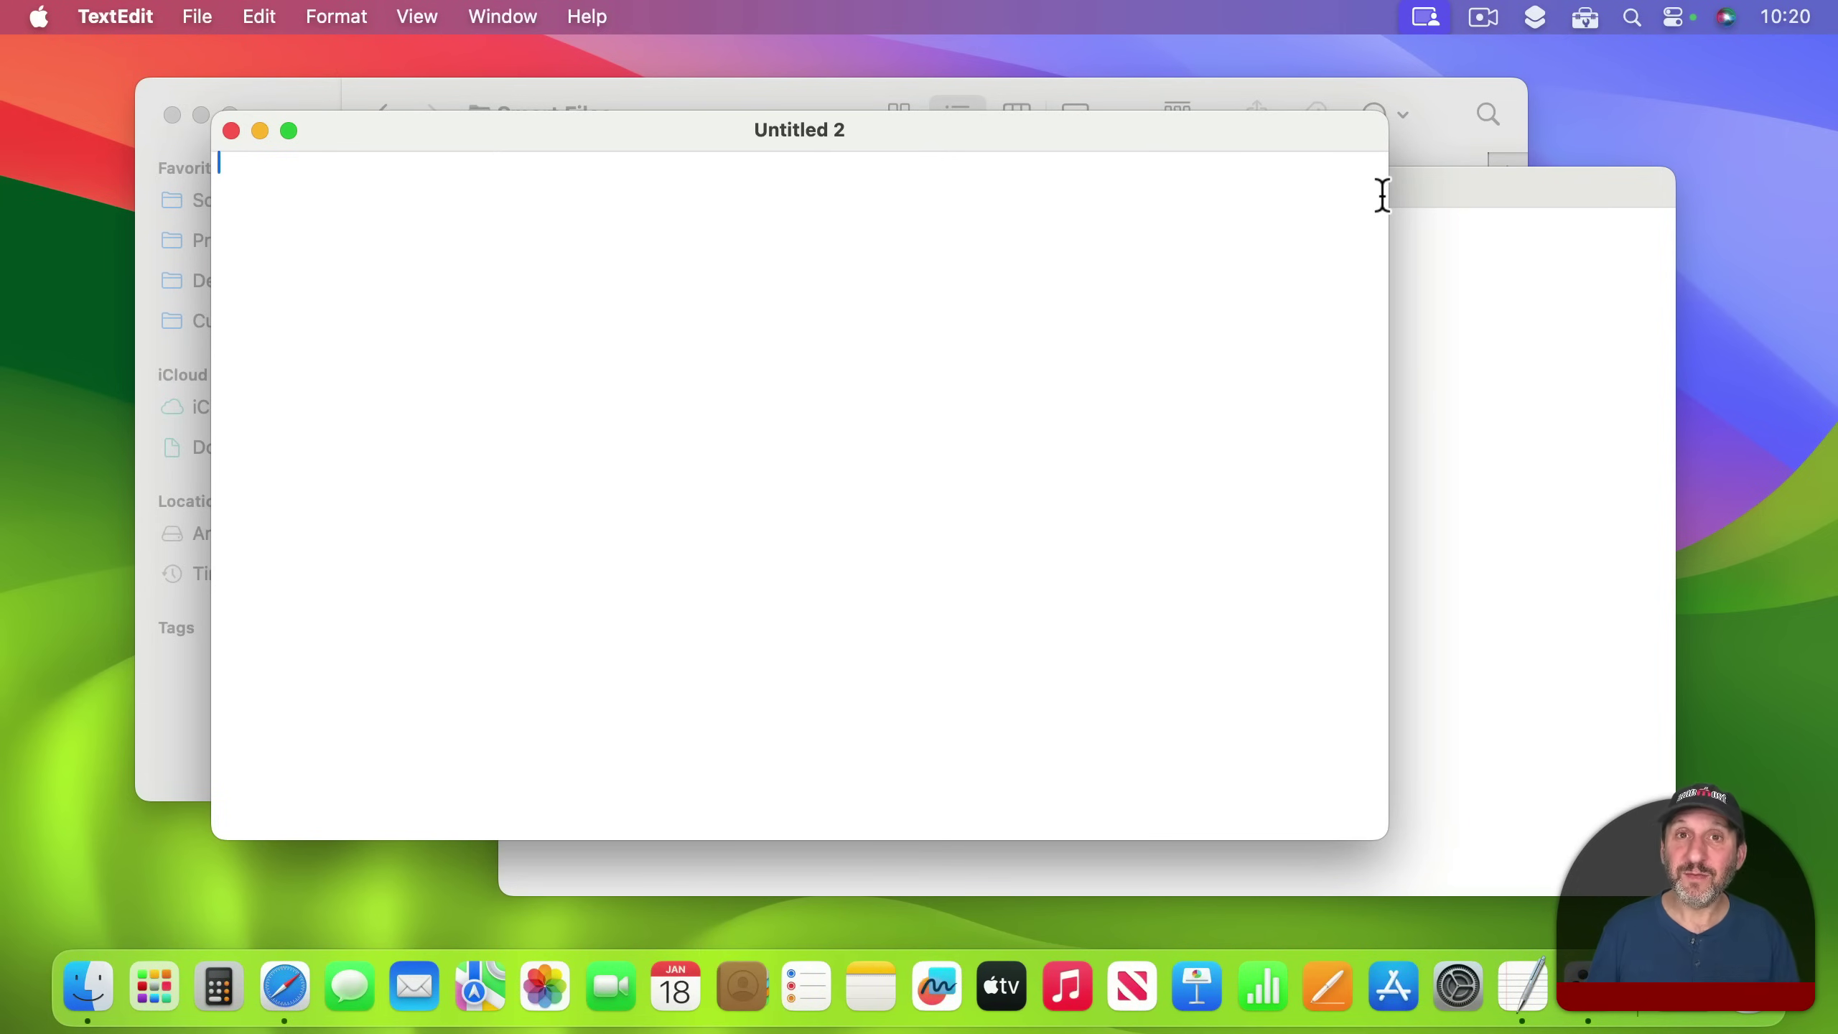
type("Thanks for ordering from us. Your order of {ask:How Many?} items will be shipped on {ask:When?}.")
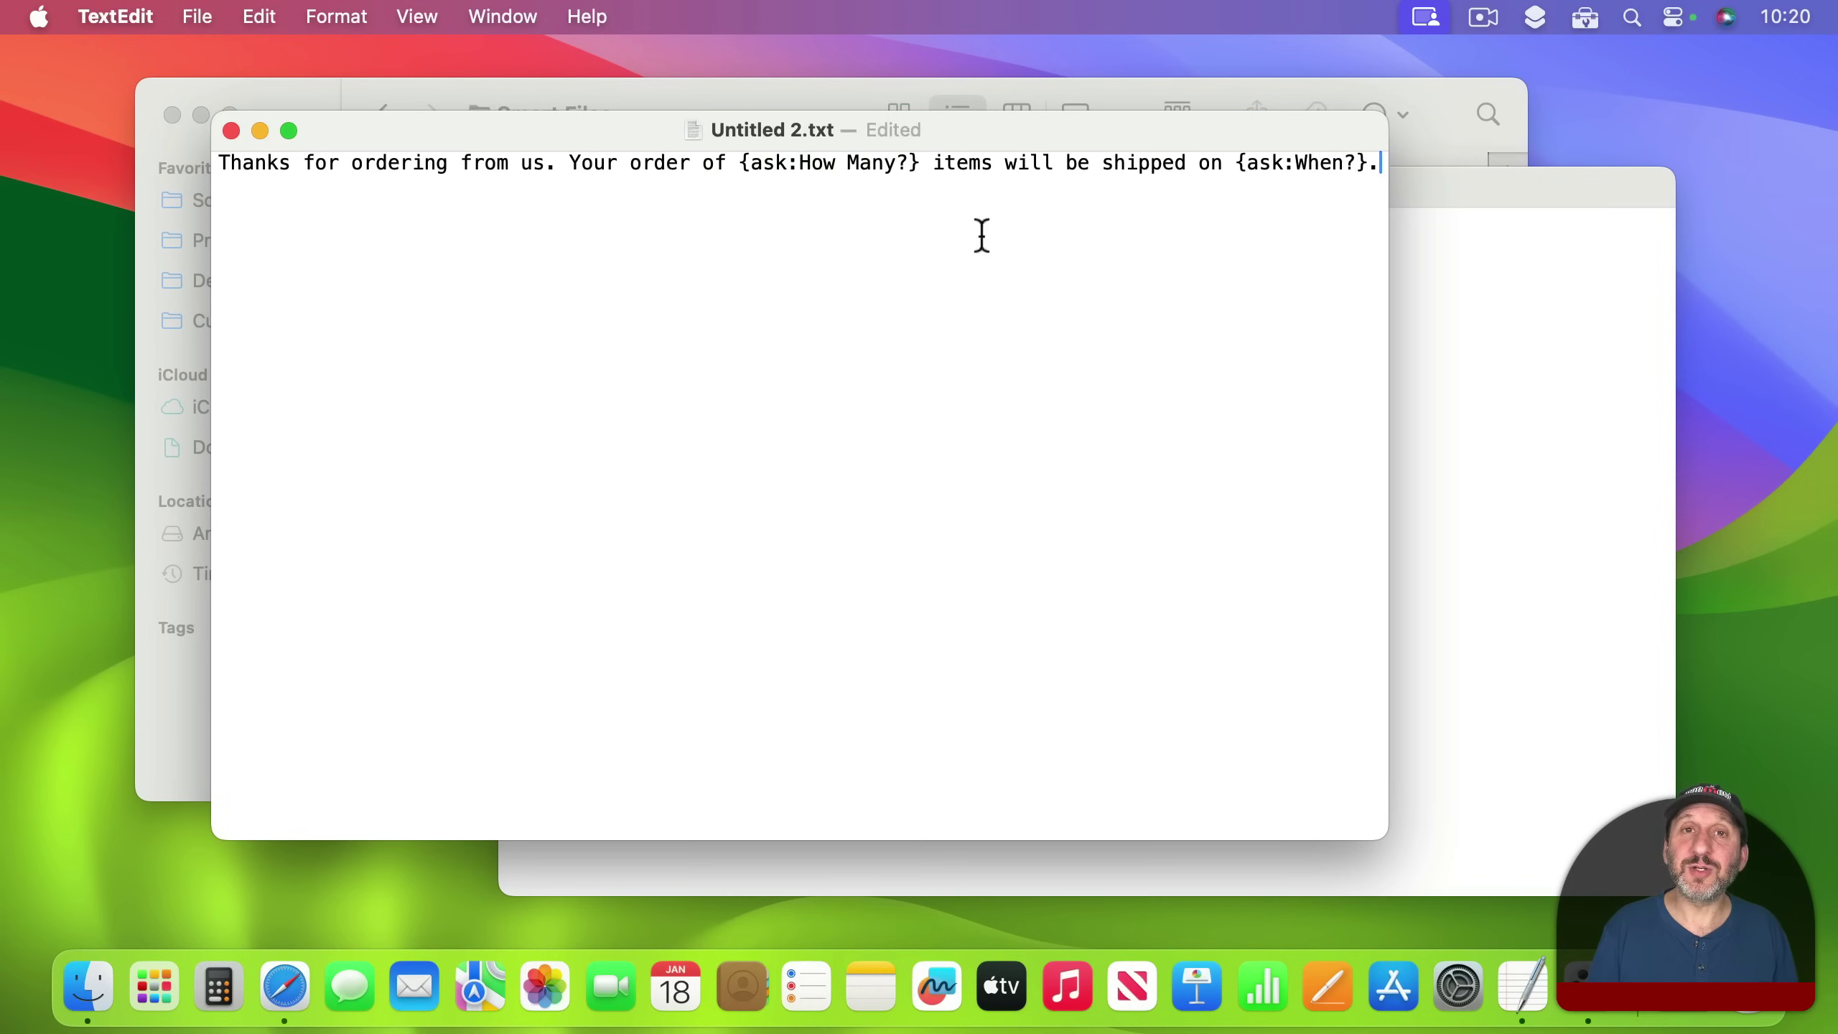
left_click_drag(739, 164, 916, 164)
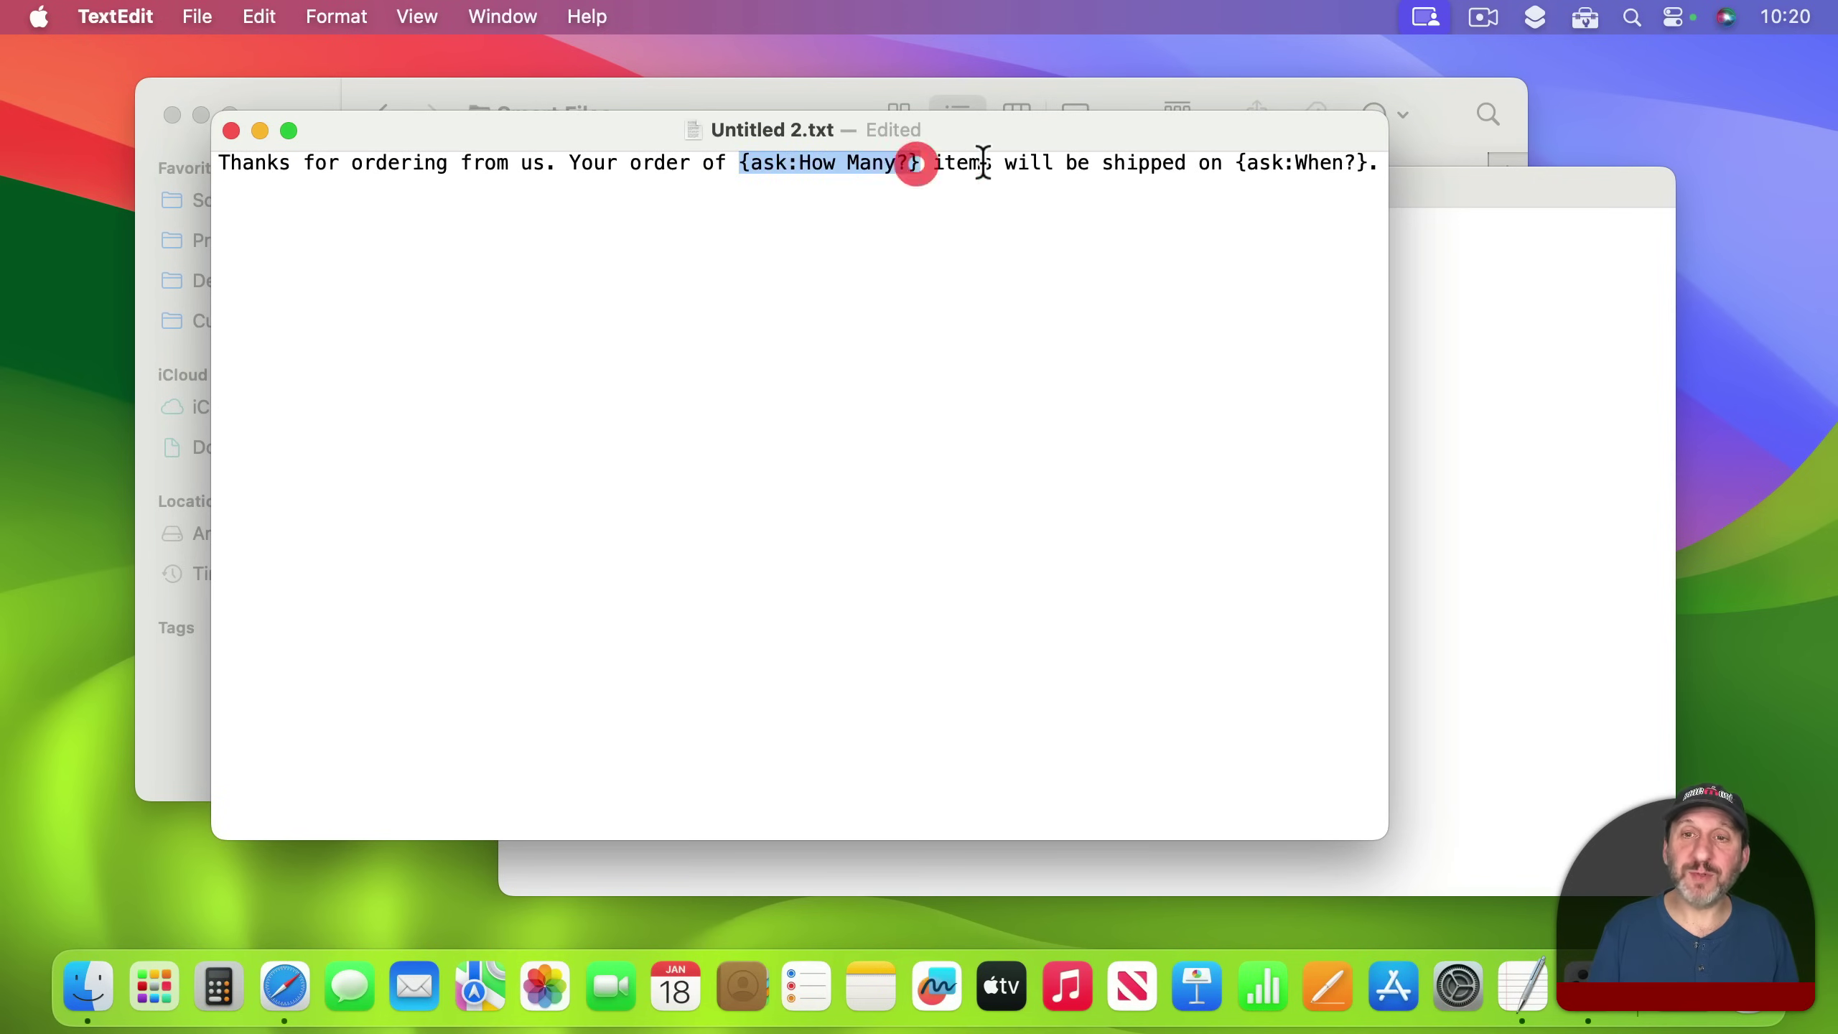
left_click_drag(1234, 165, 1370, 164)
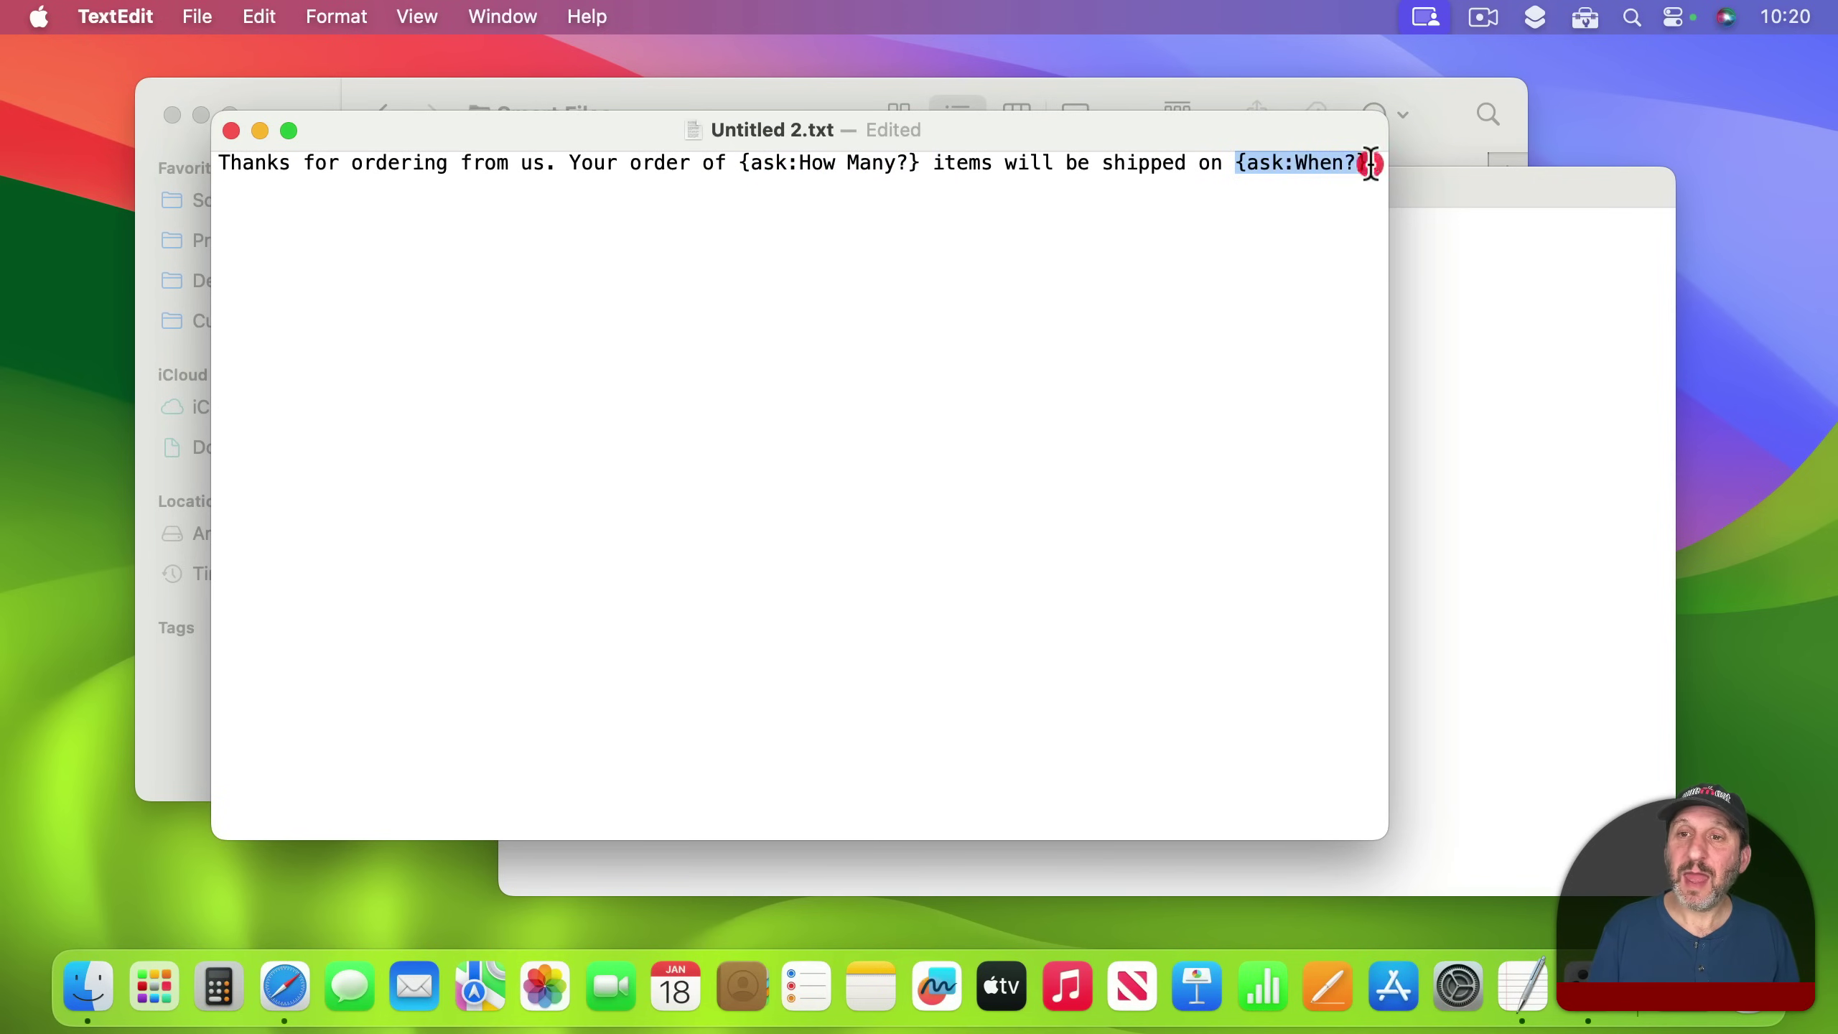
left_click(752, 198)
Save the template as 'Order' in Smart Files and close it.
key("super+s")
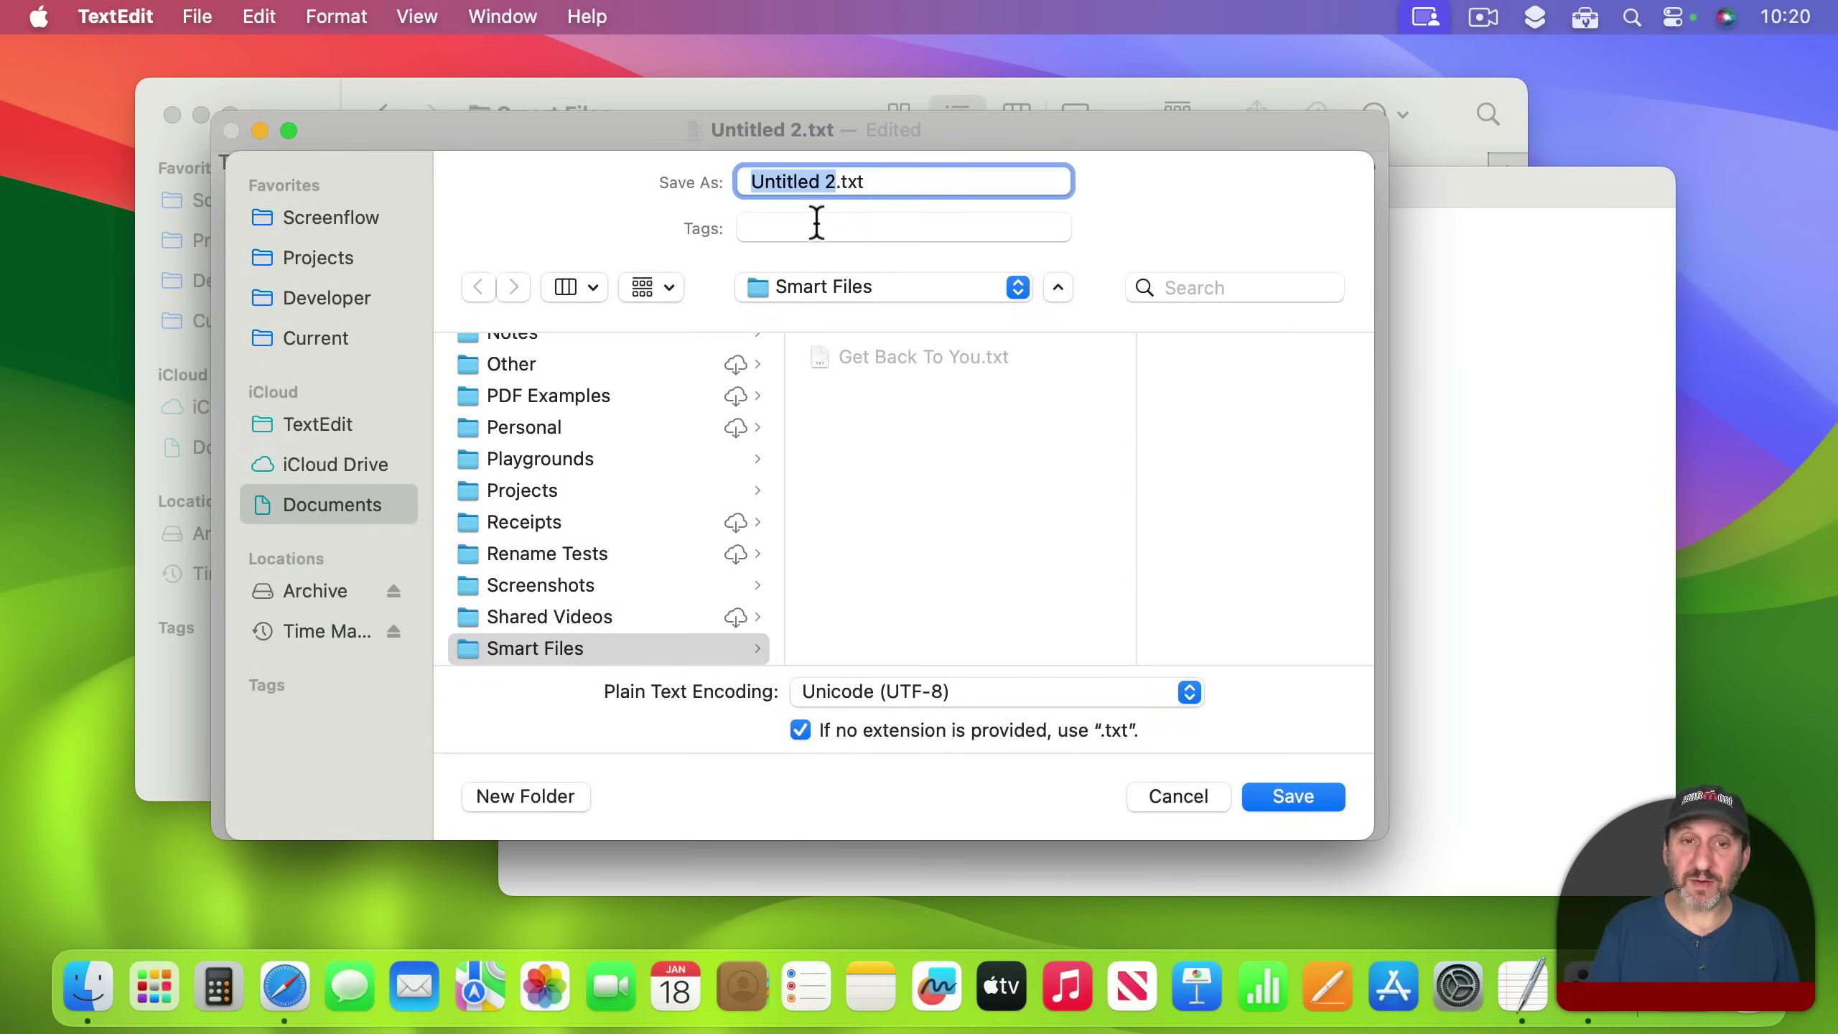
type("Orde")
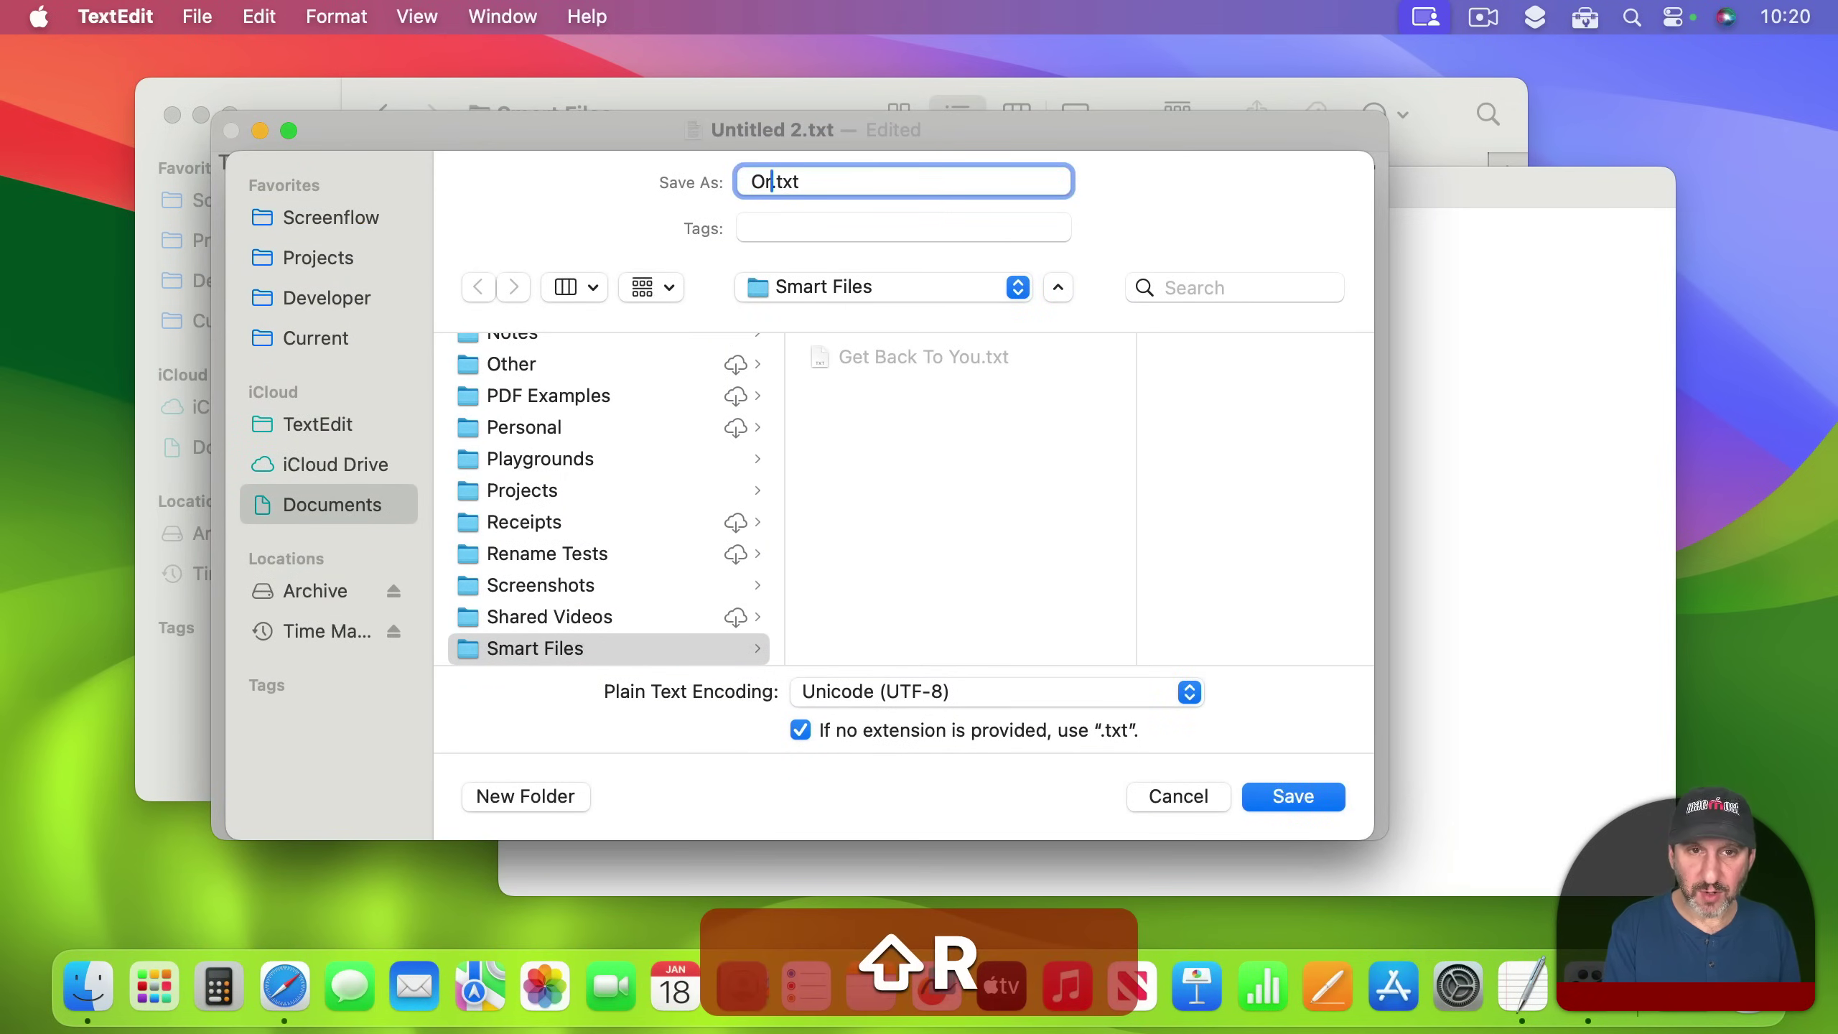
type("r")
key("Return")
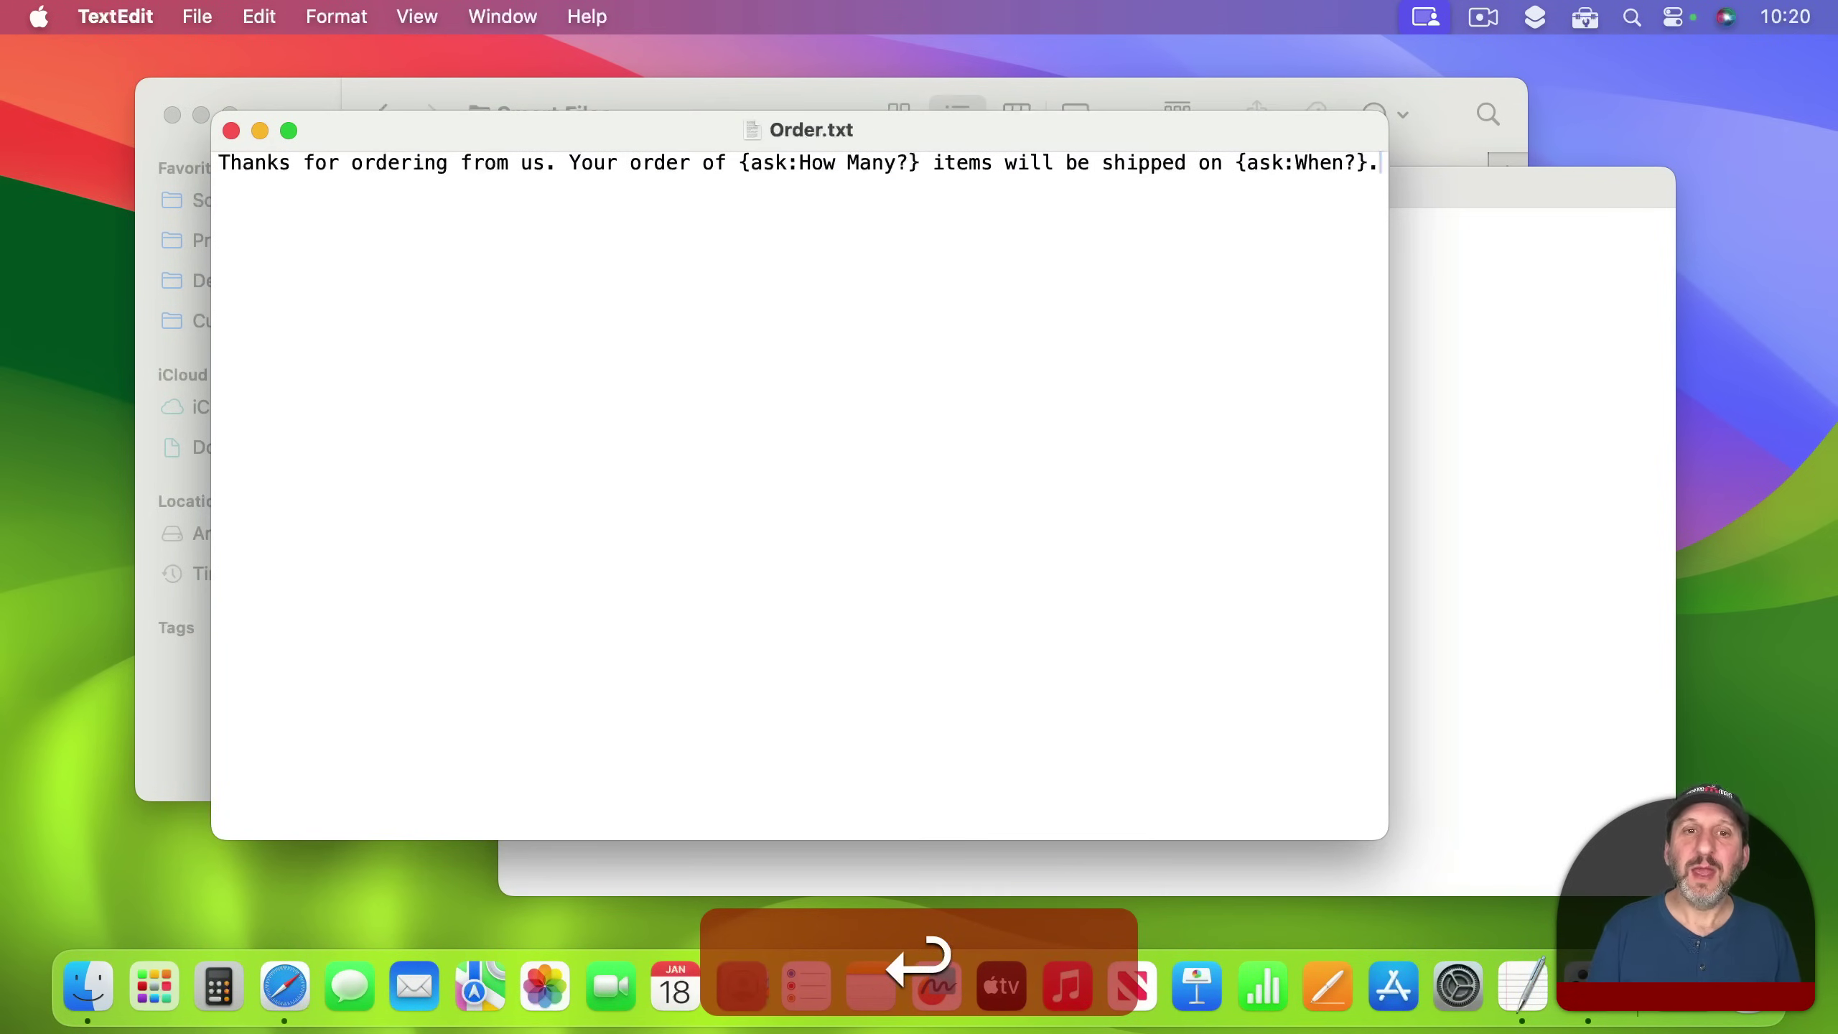
key("super+w")
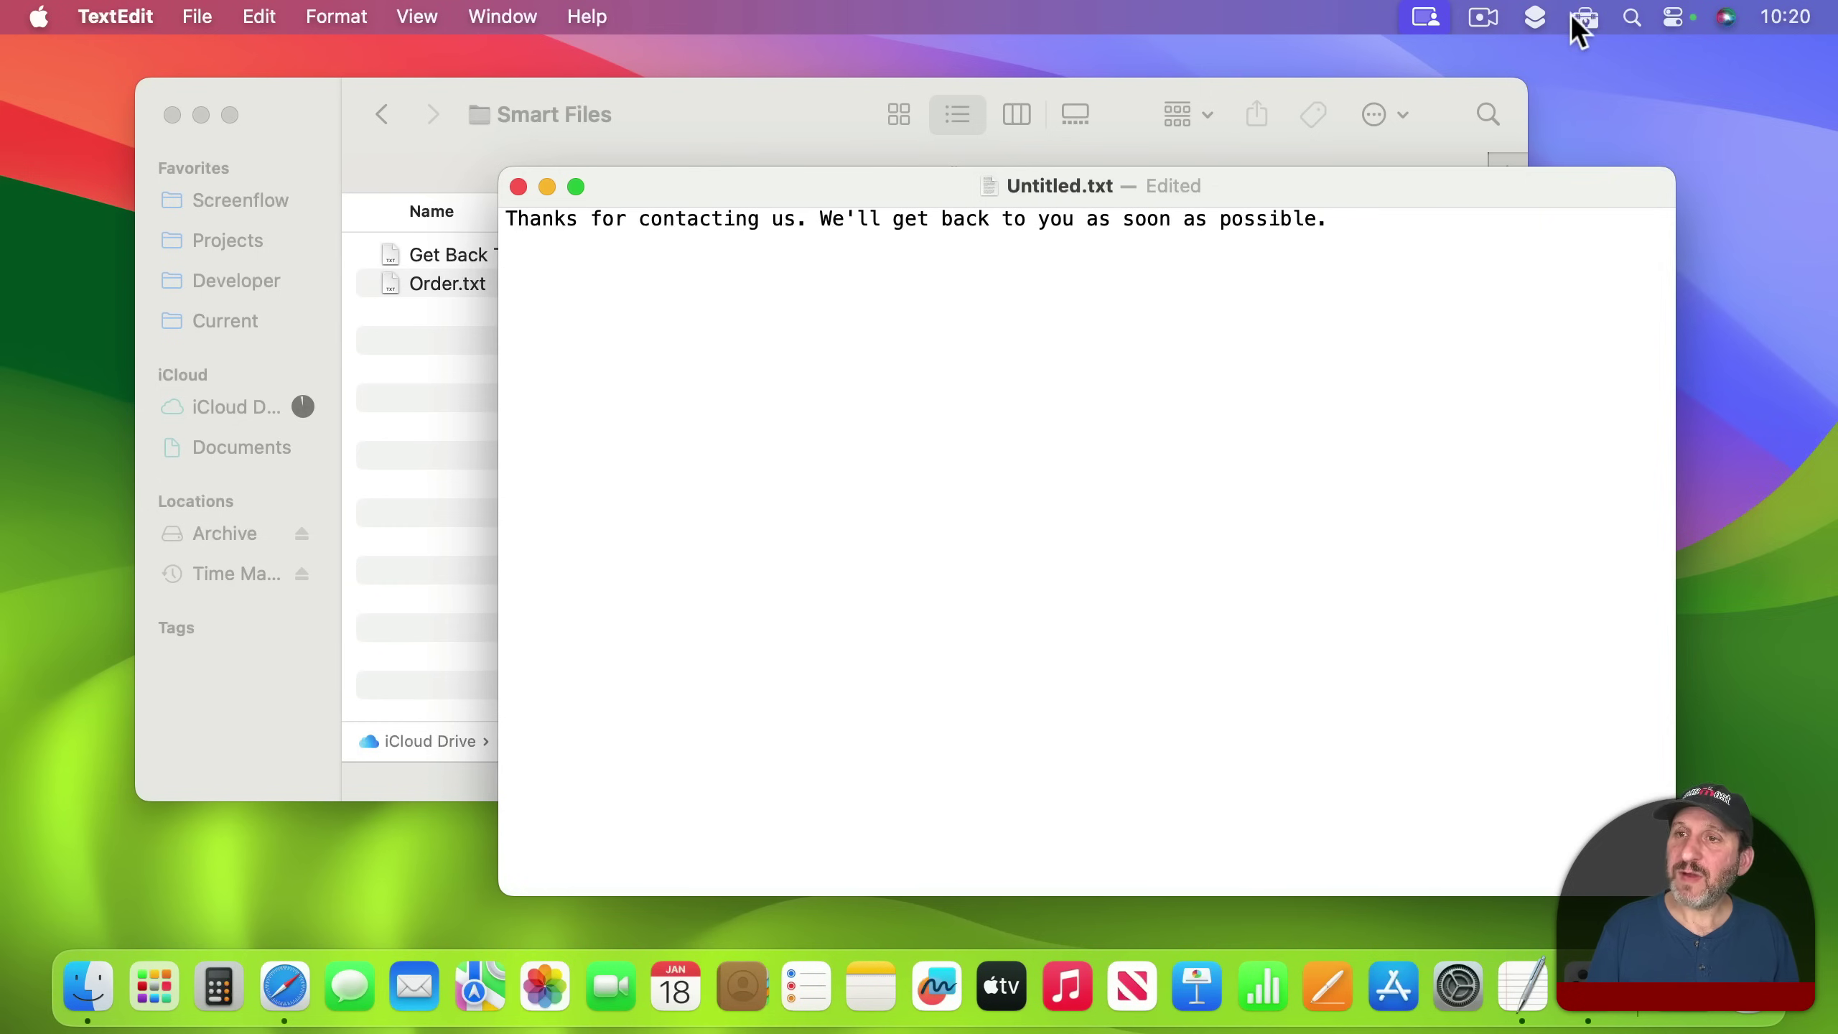
Refresh Clip Tools' Smart Files menu with Update Smart Files Menu.
left_click(1580, 18)
mouse_move(1605, 264)
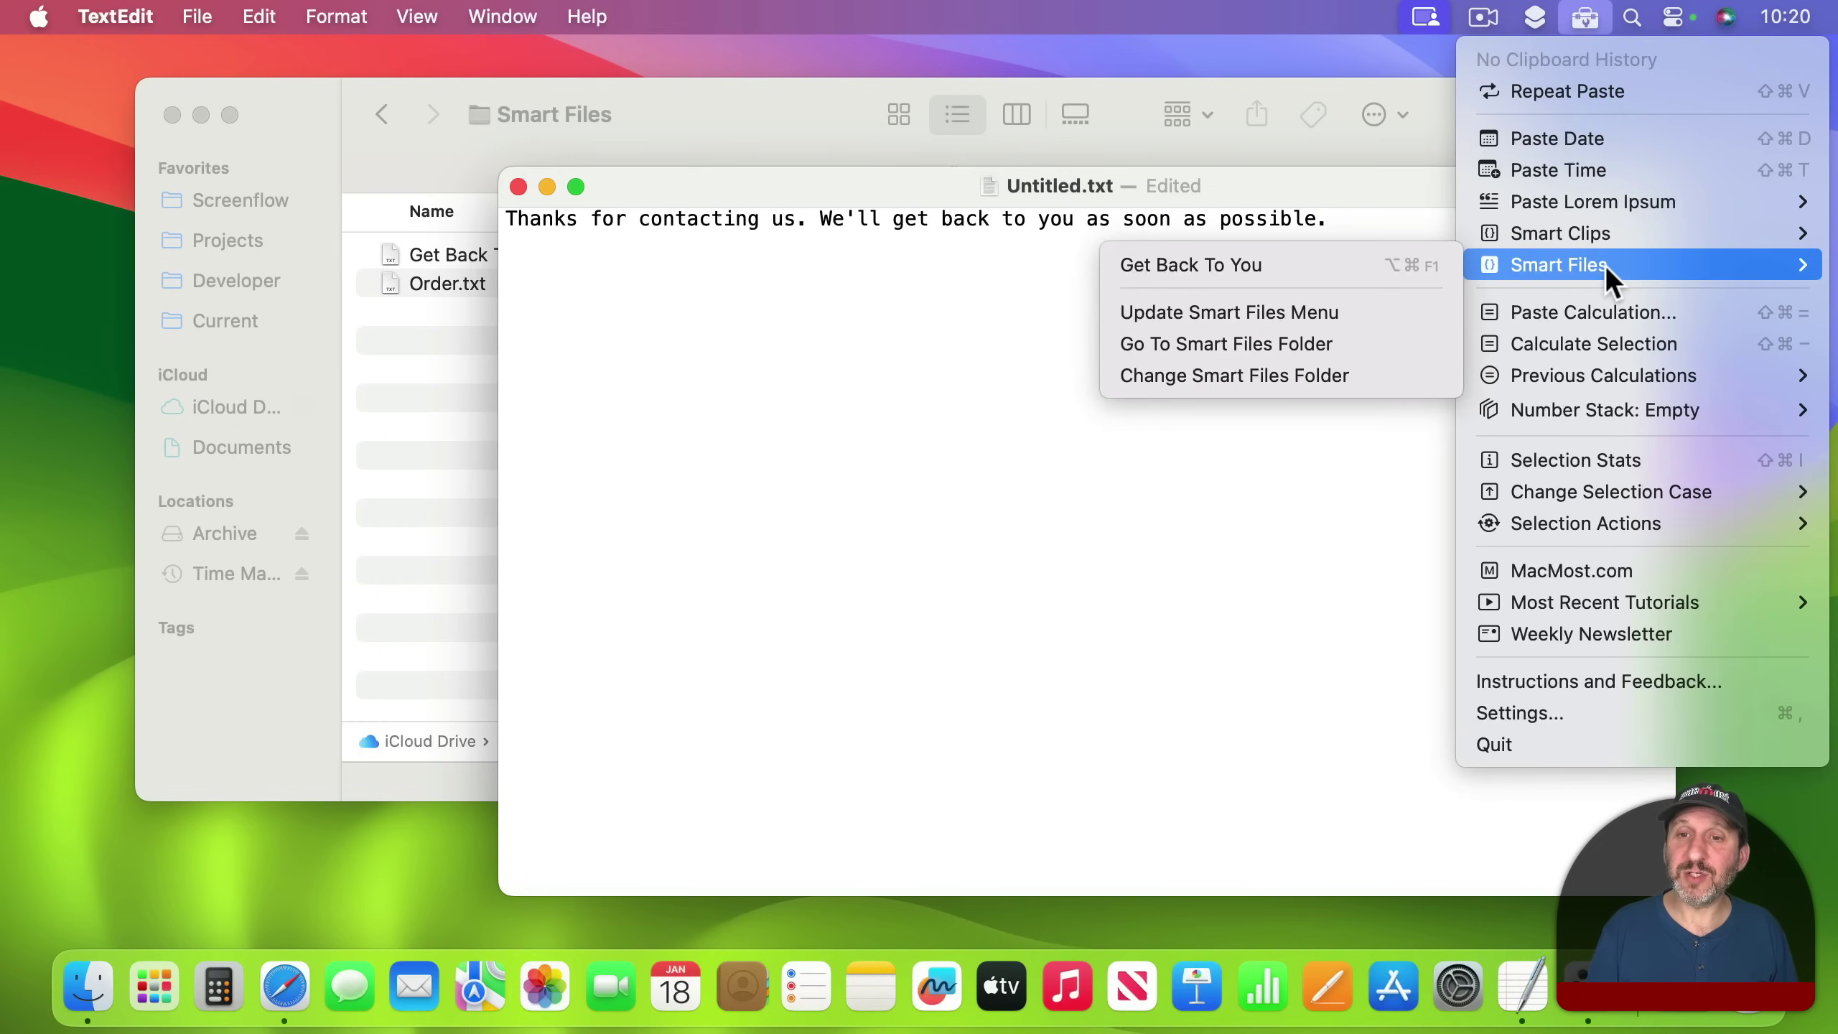
left_click(1272, 312)
Insert the Order smart file, answering 6 items and Friday for shipping.
left_click(1584, 18)
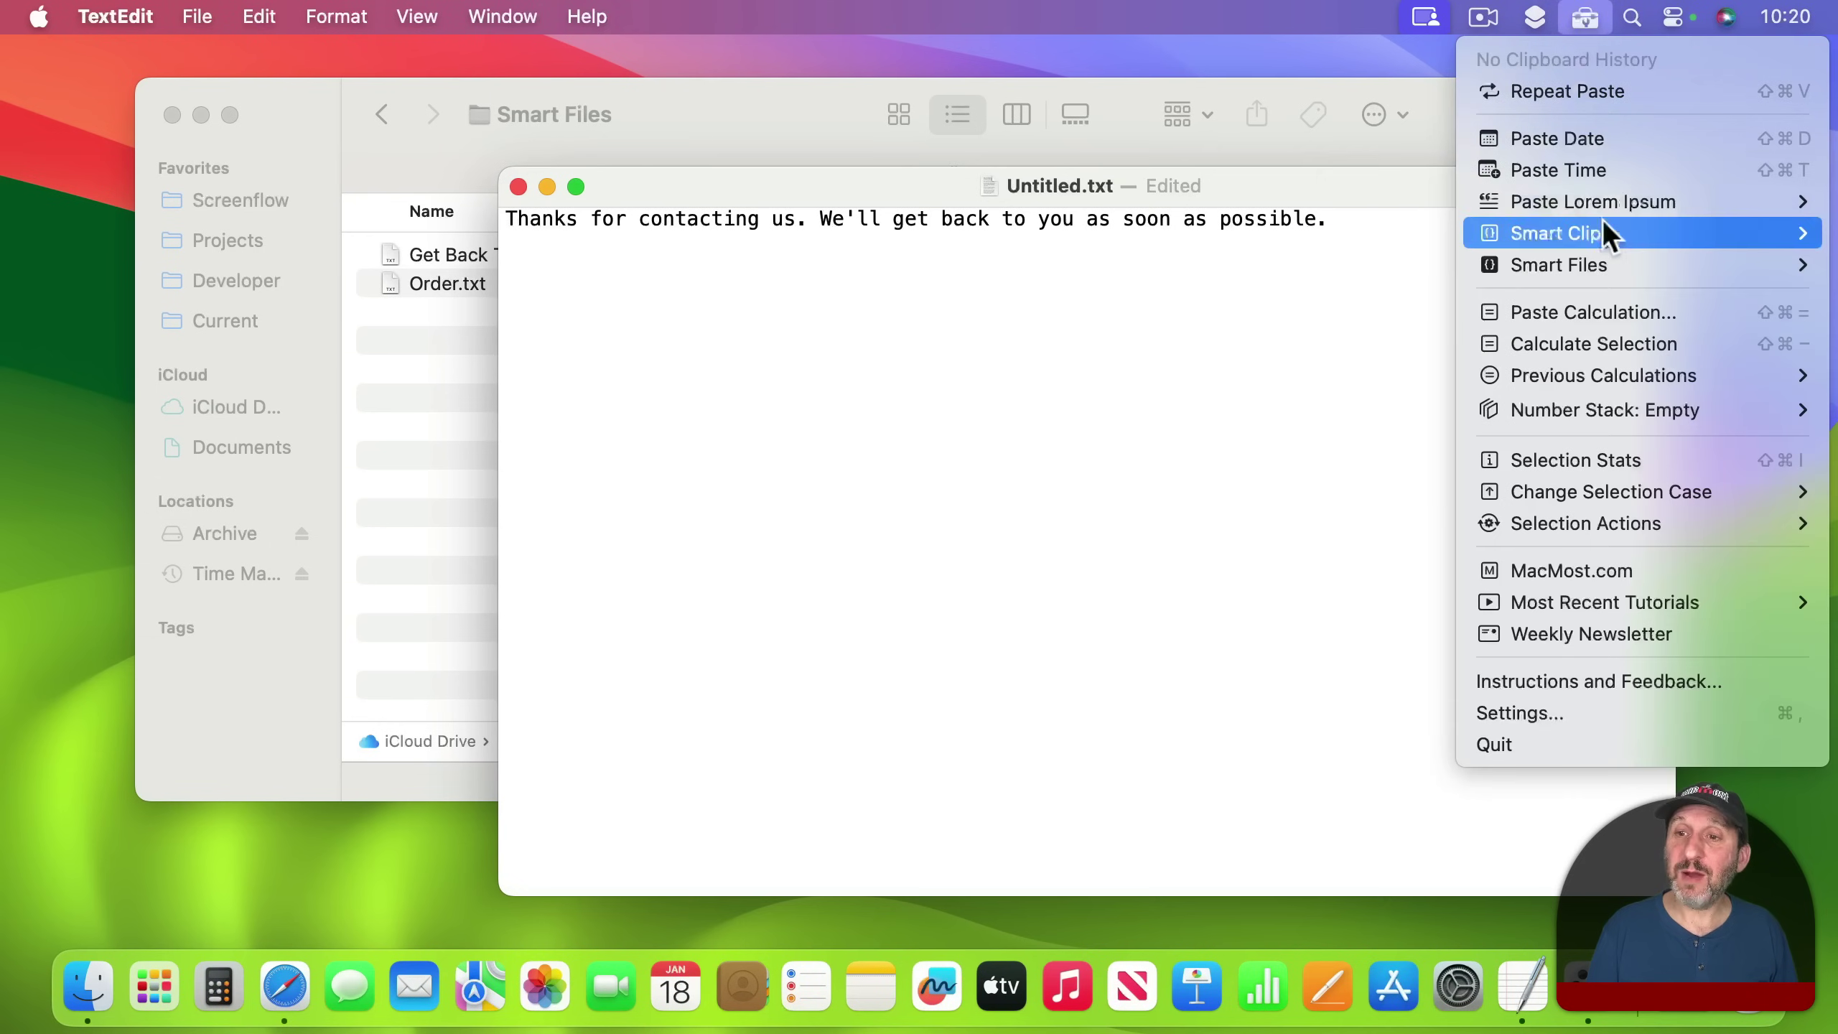
mouse_move(1483, 268)
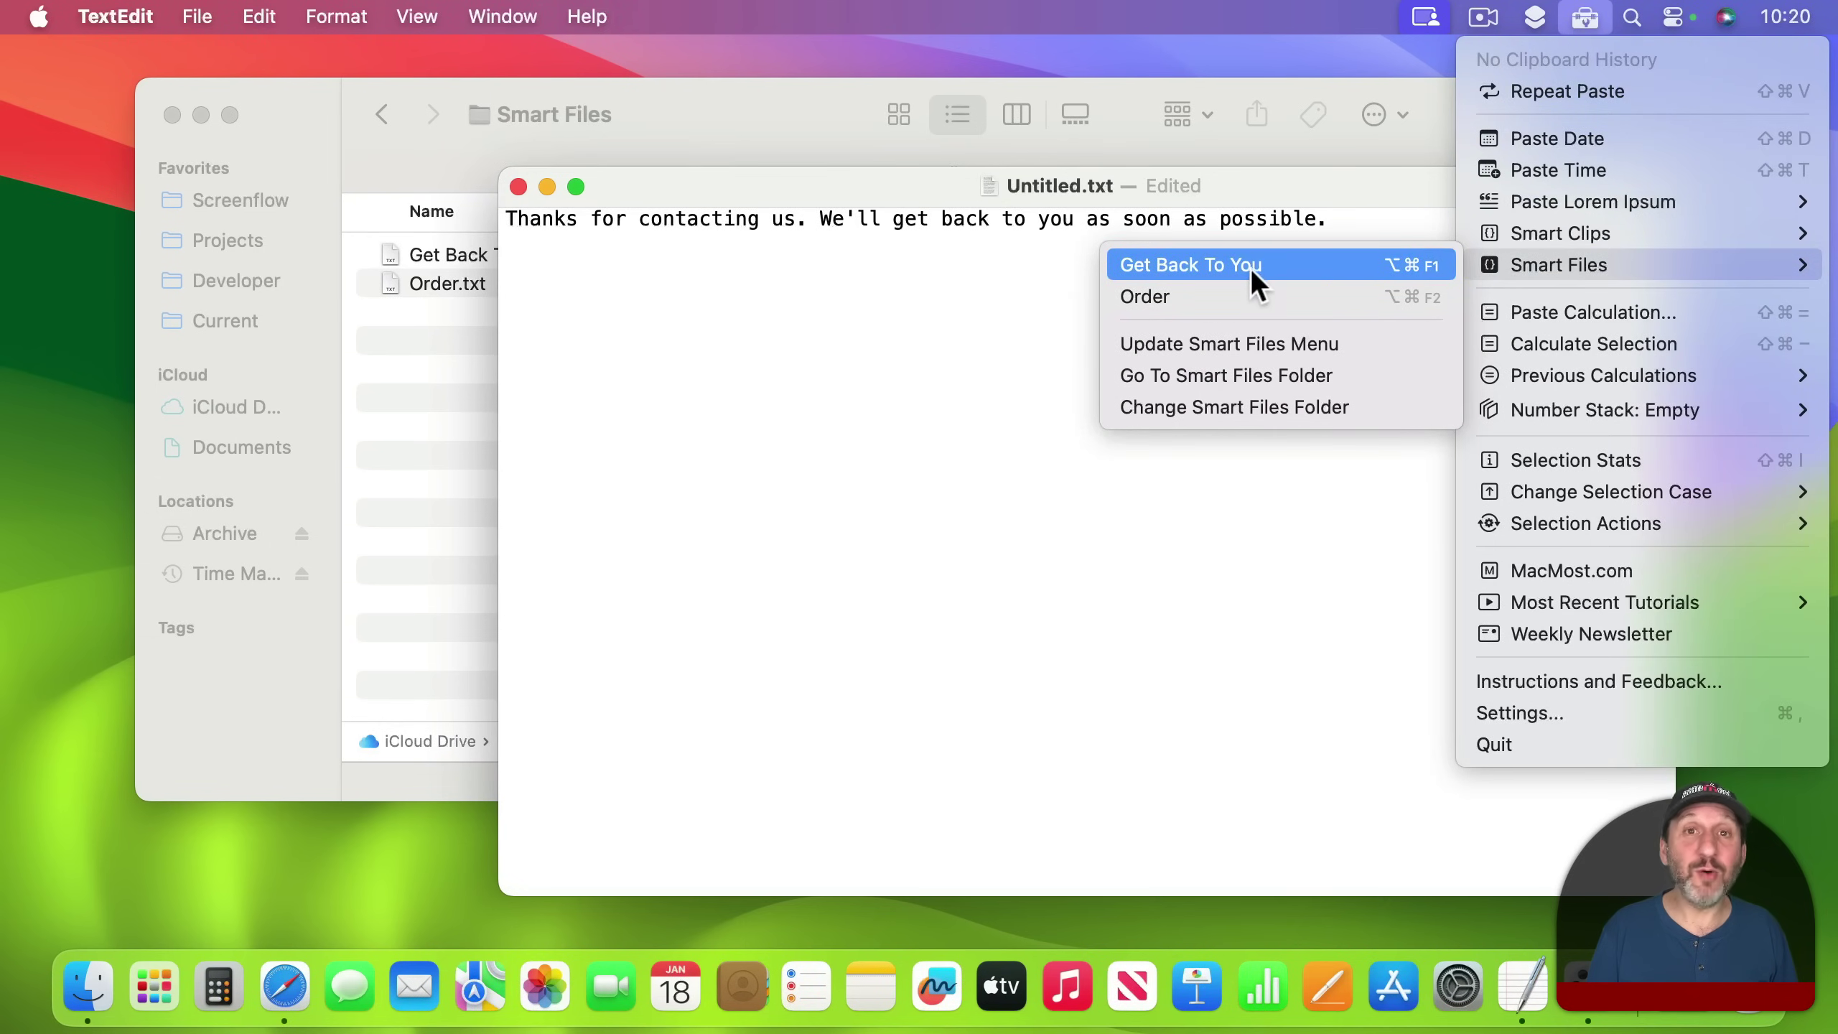
left_click(1166, 295)
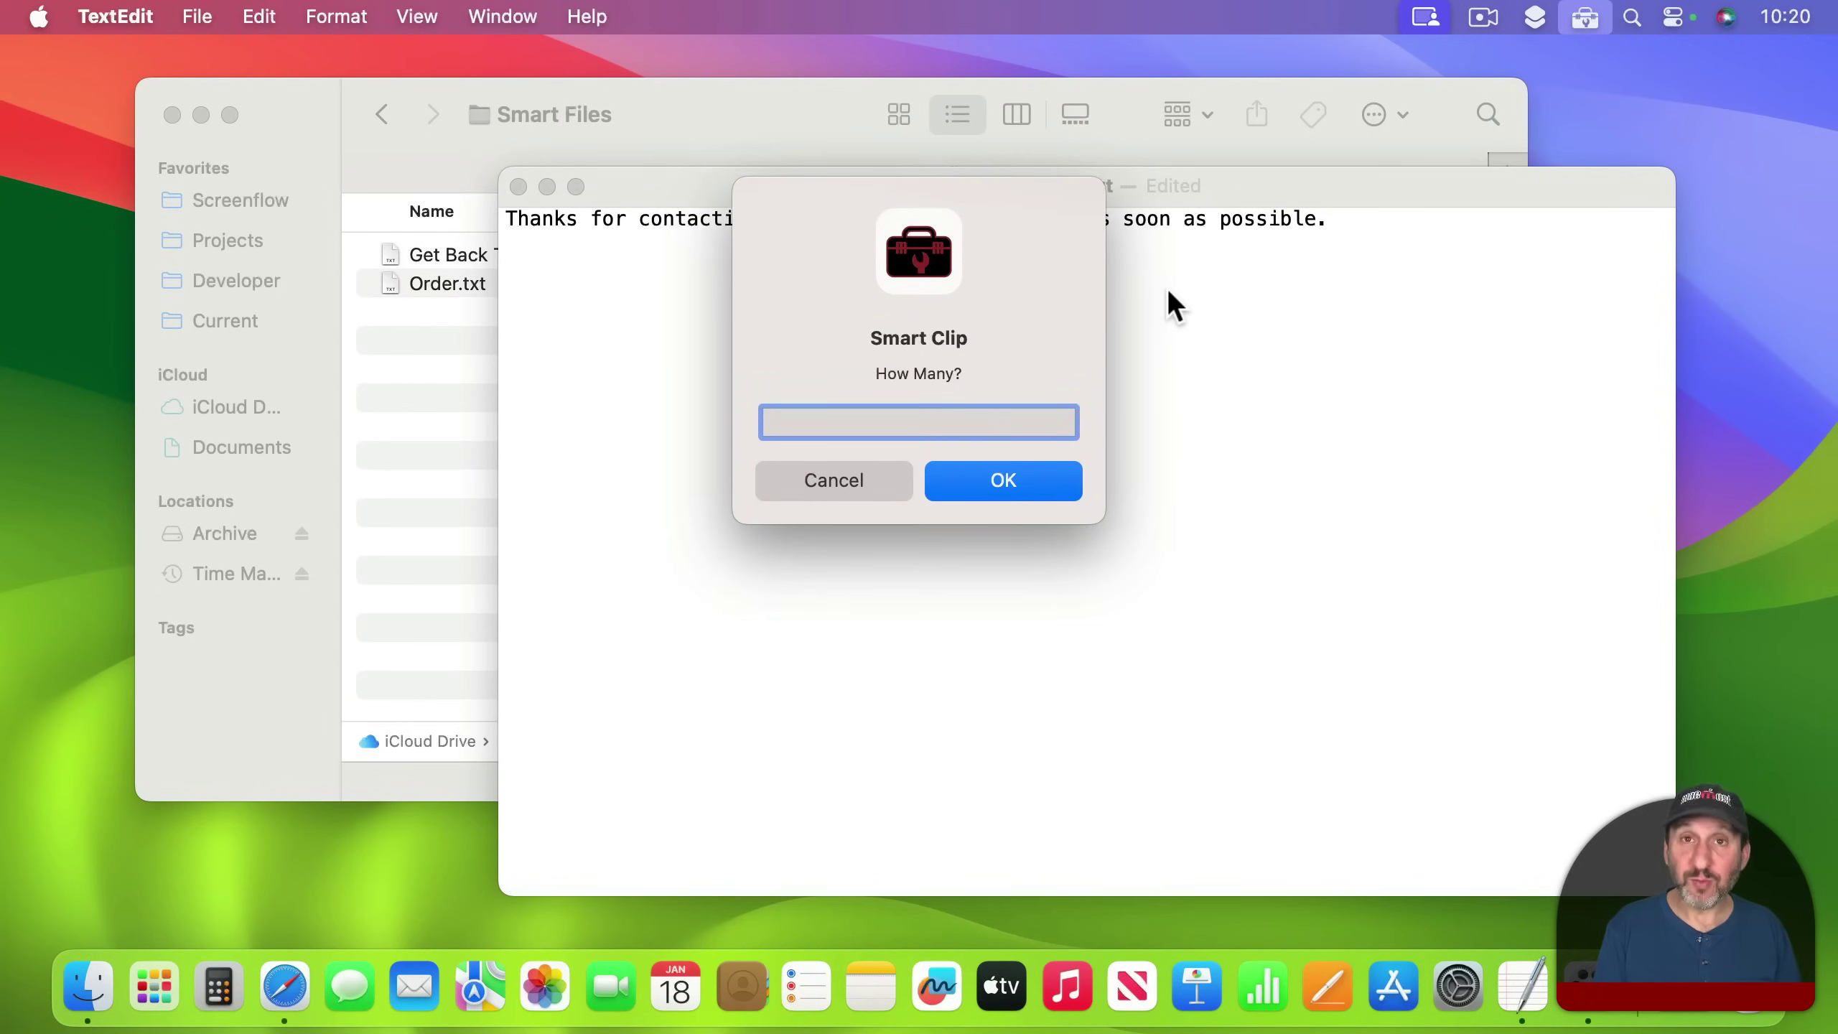
type("6")
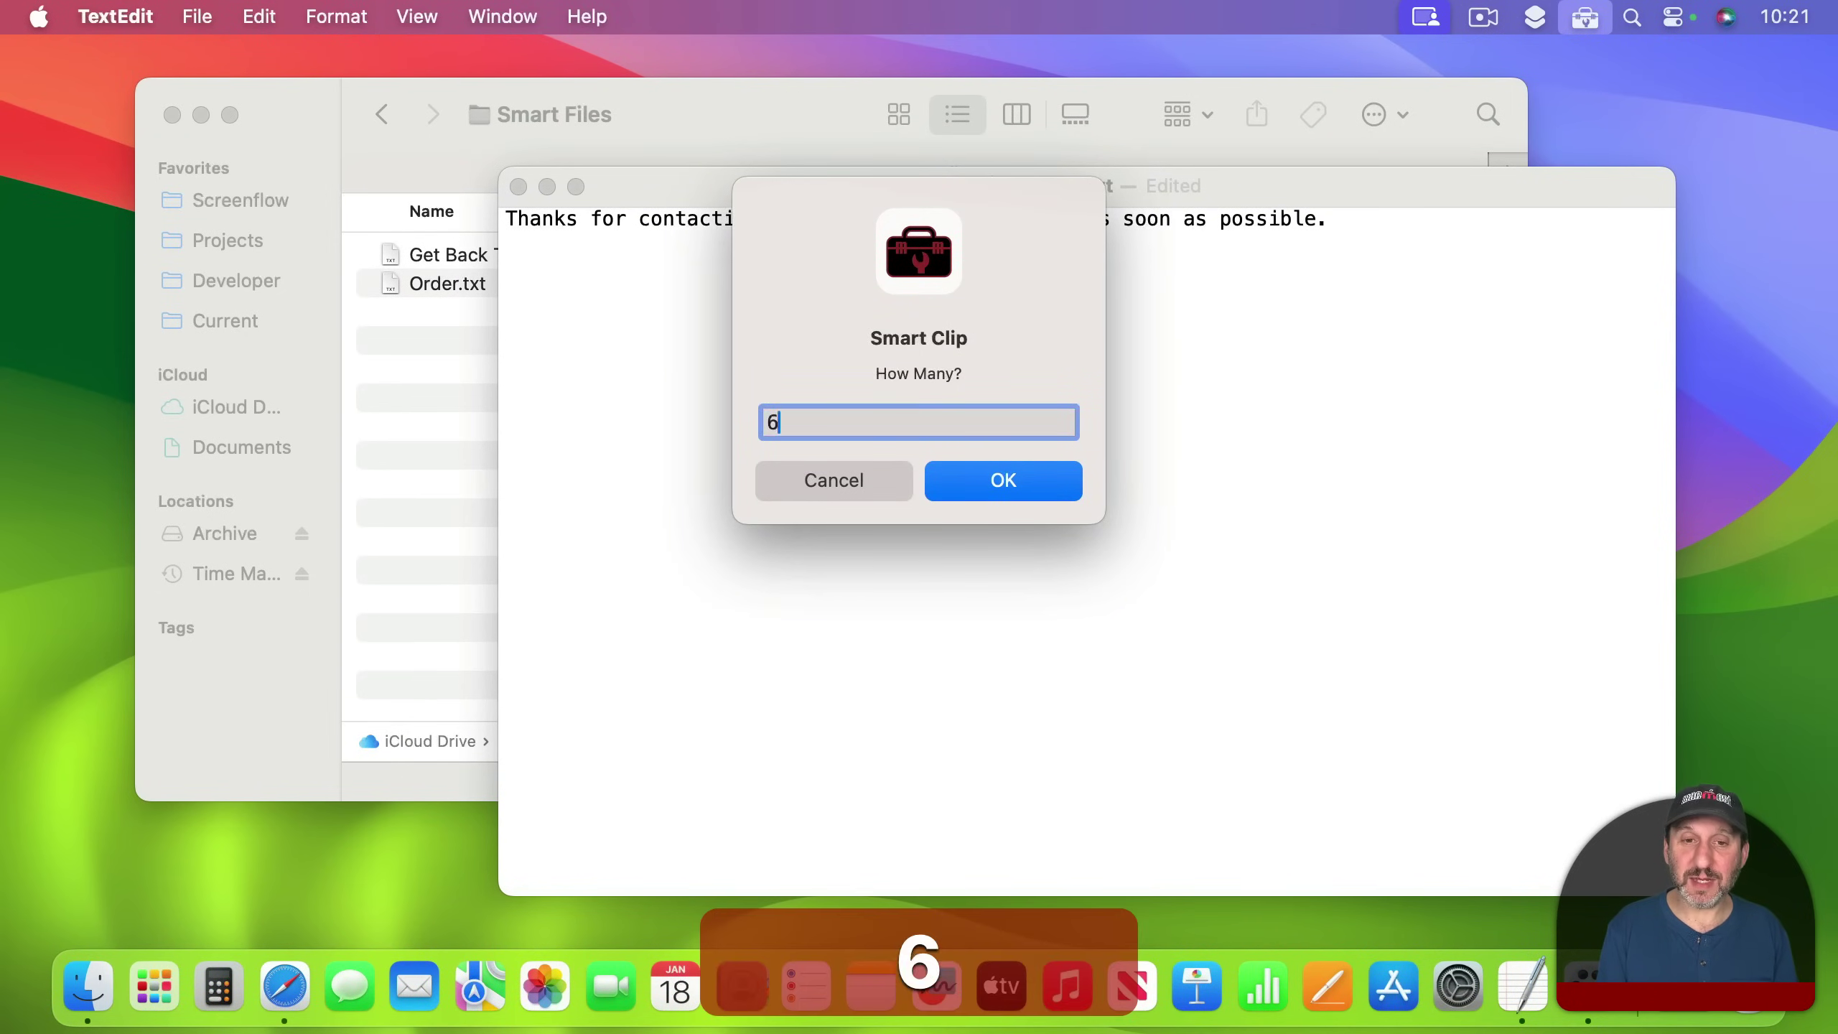
key("Return")
type("Friday")
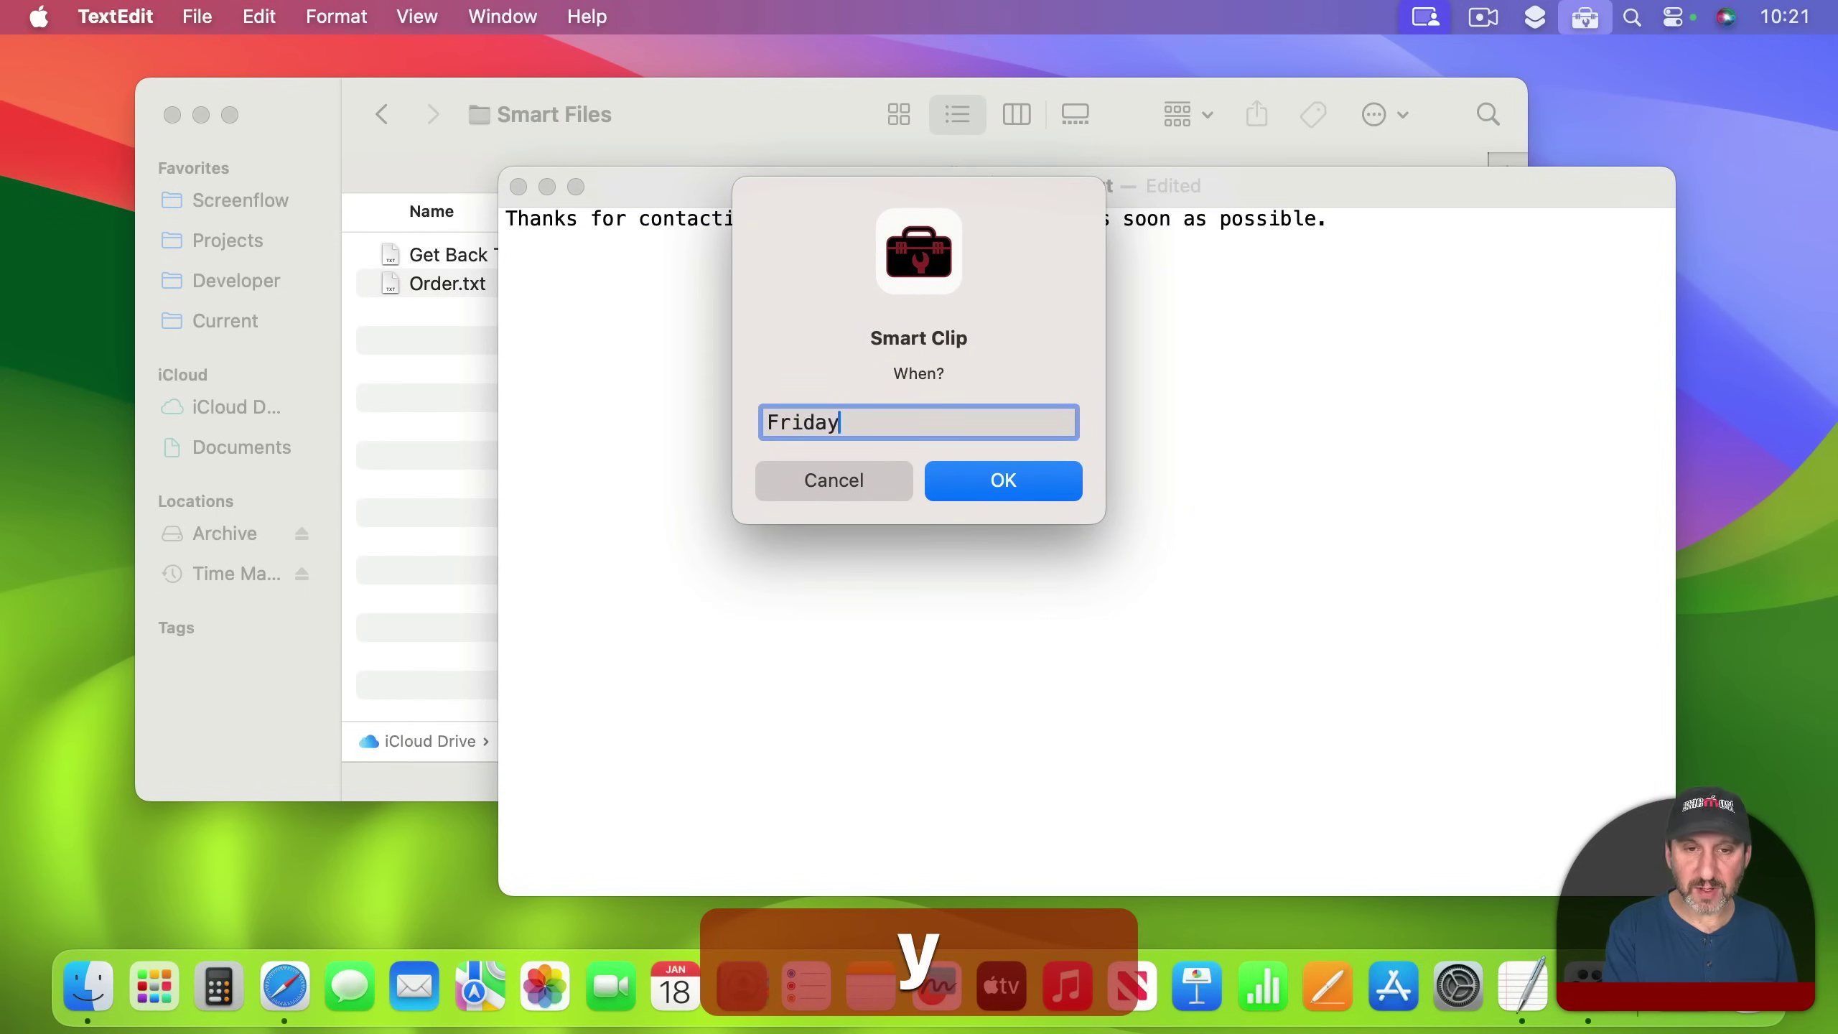
key("Return")
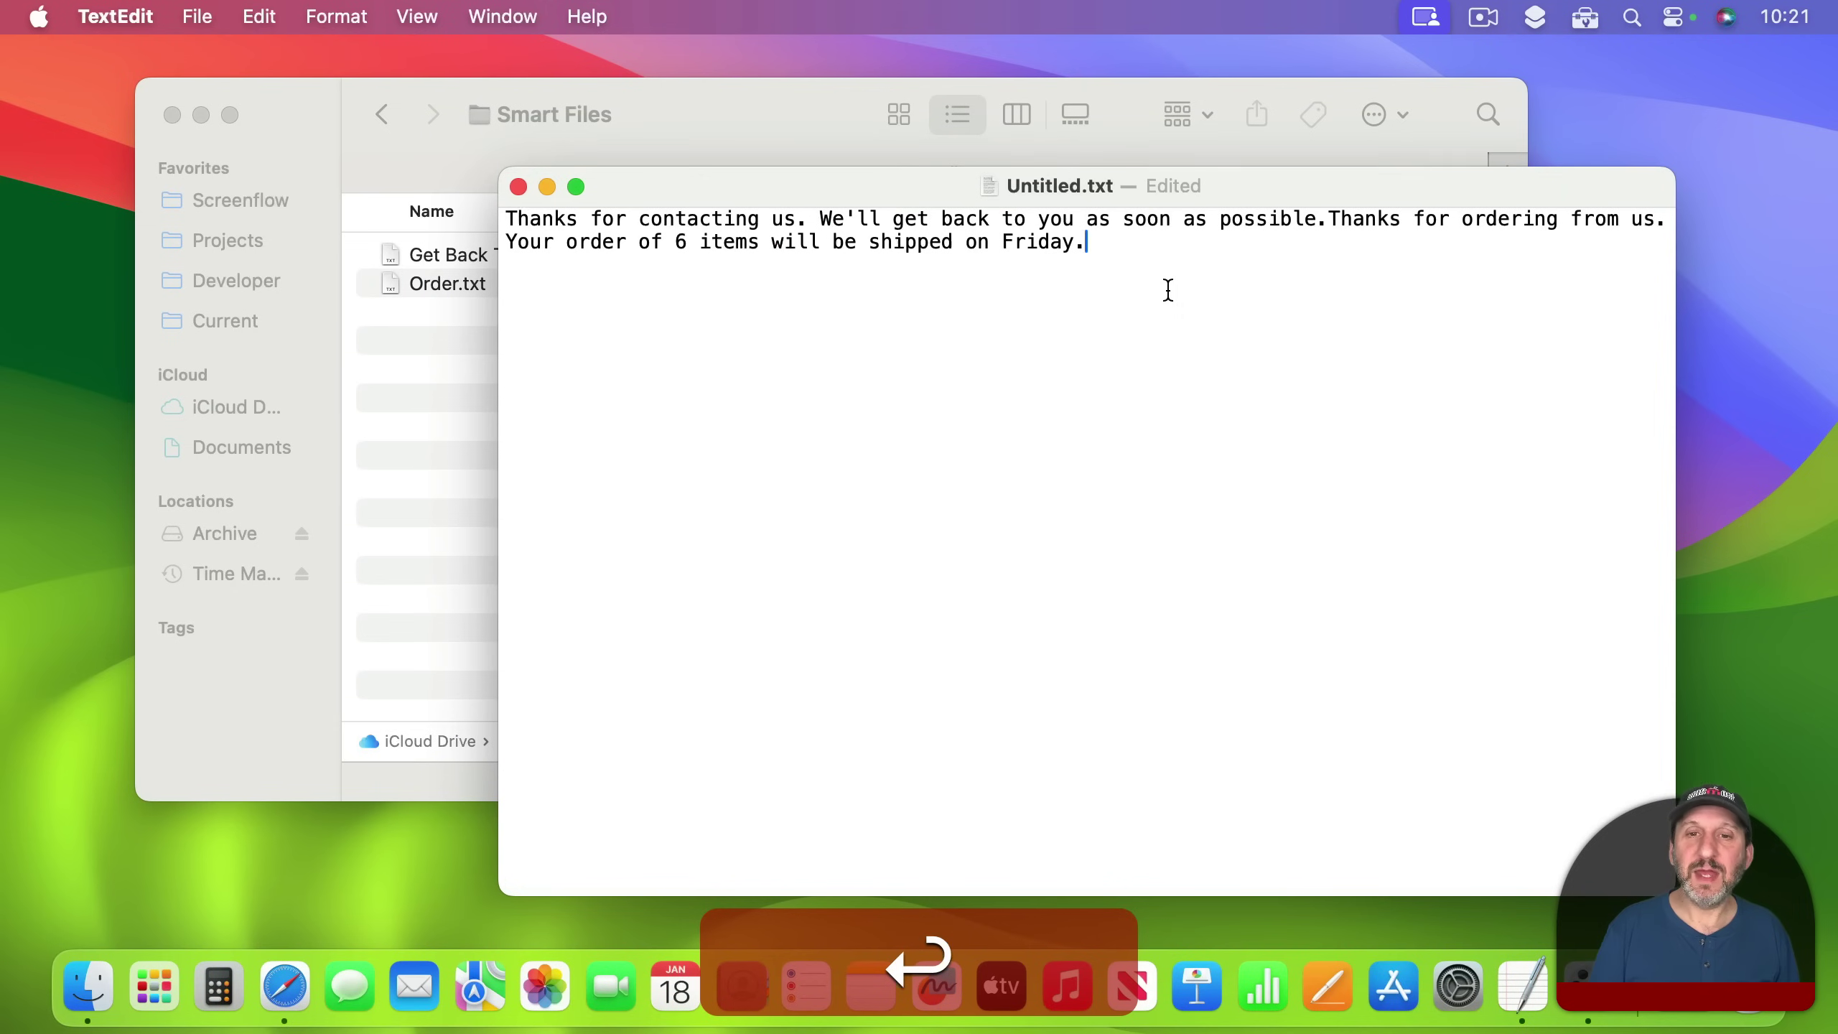
left_click_drag(1327, 230, 1345, 286)
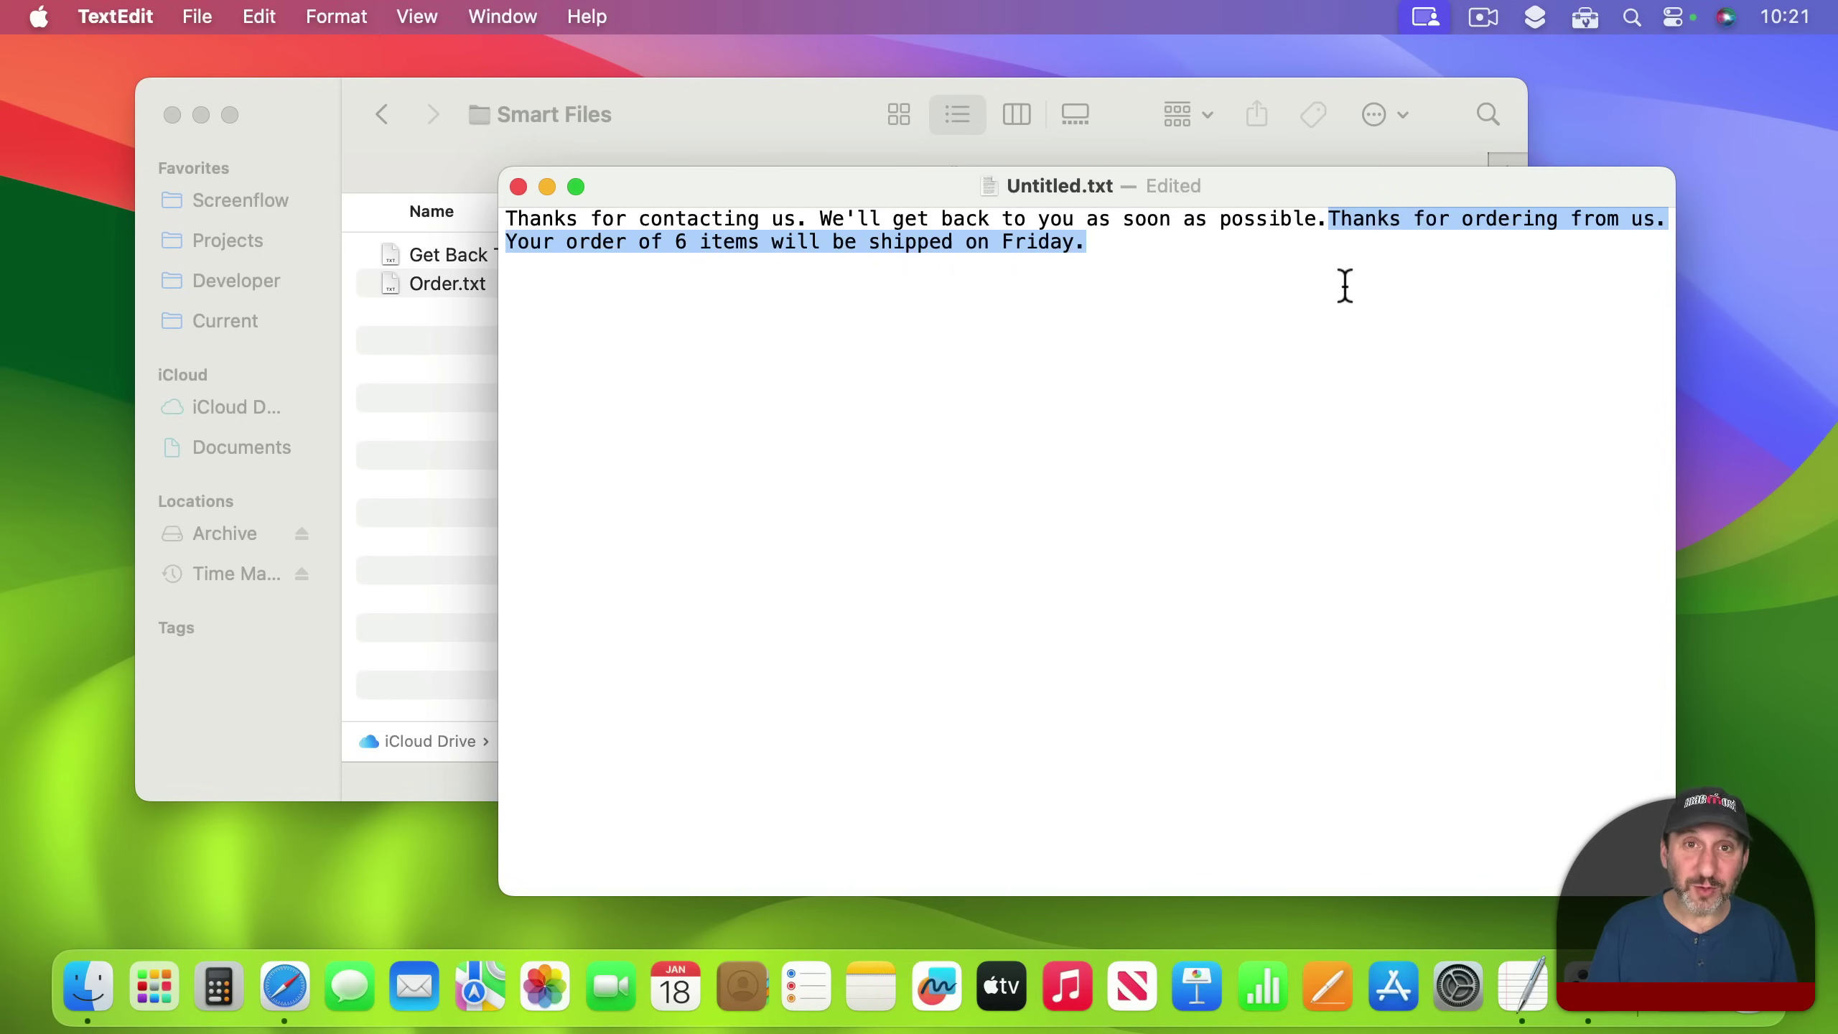
Show Get Back To You.txt and Order.txt in the Smart Files Finder window, then reopen Clip Tools' menu.
left_click(685, 110)
left_click(485, 251)
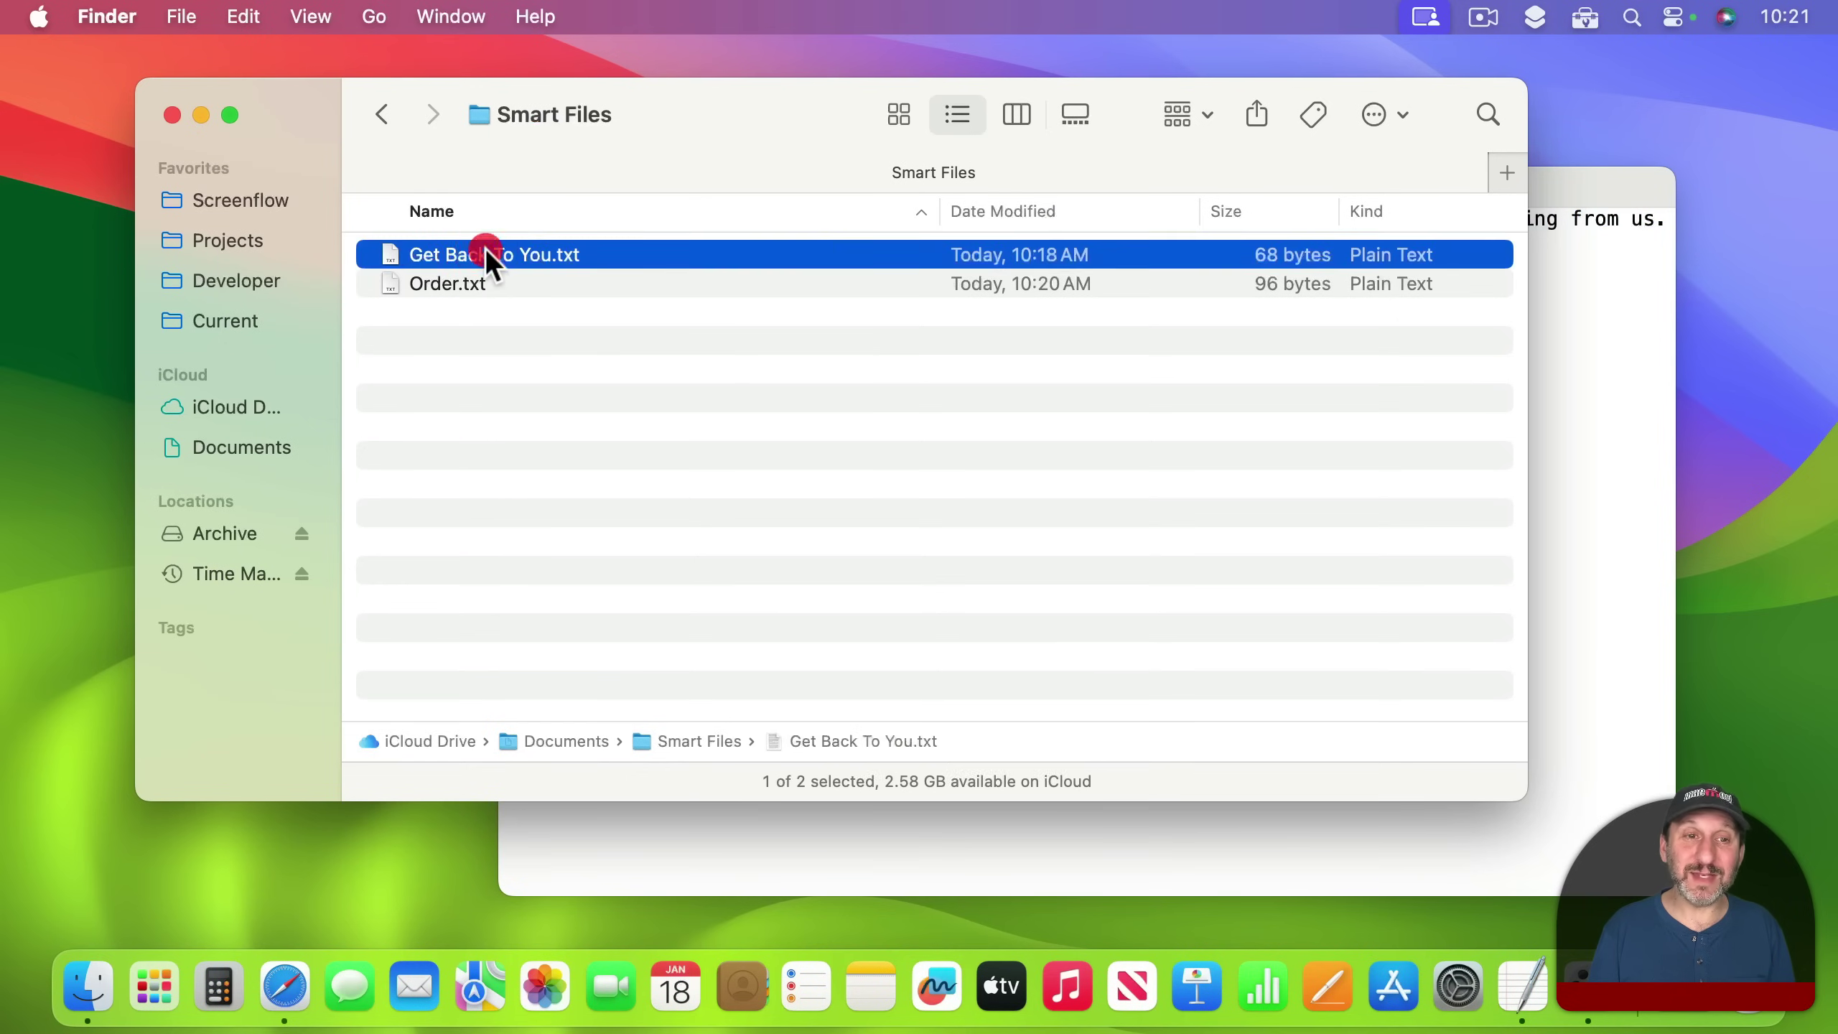
left_click(459, 288)
left_click(468, 258)
left_click(460, 284)
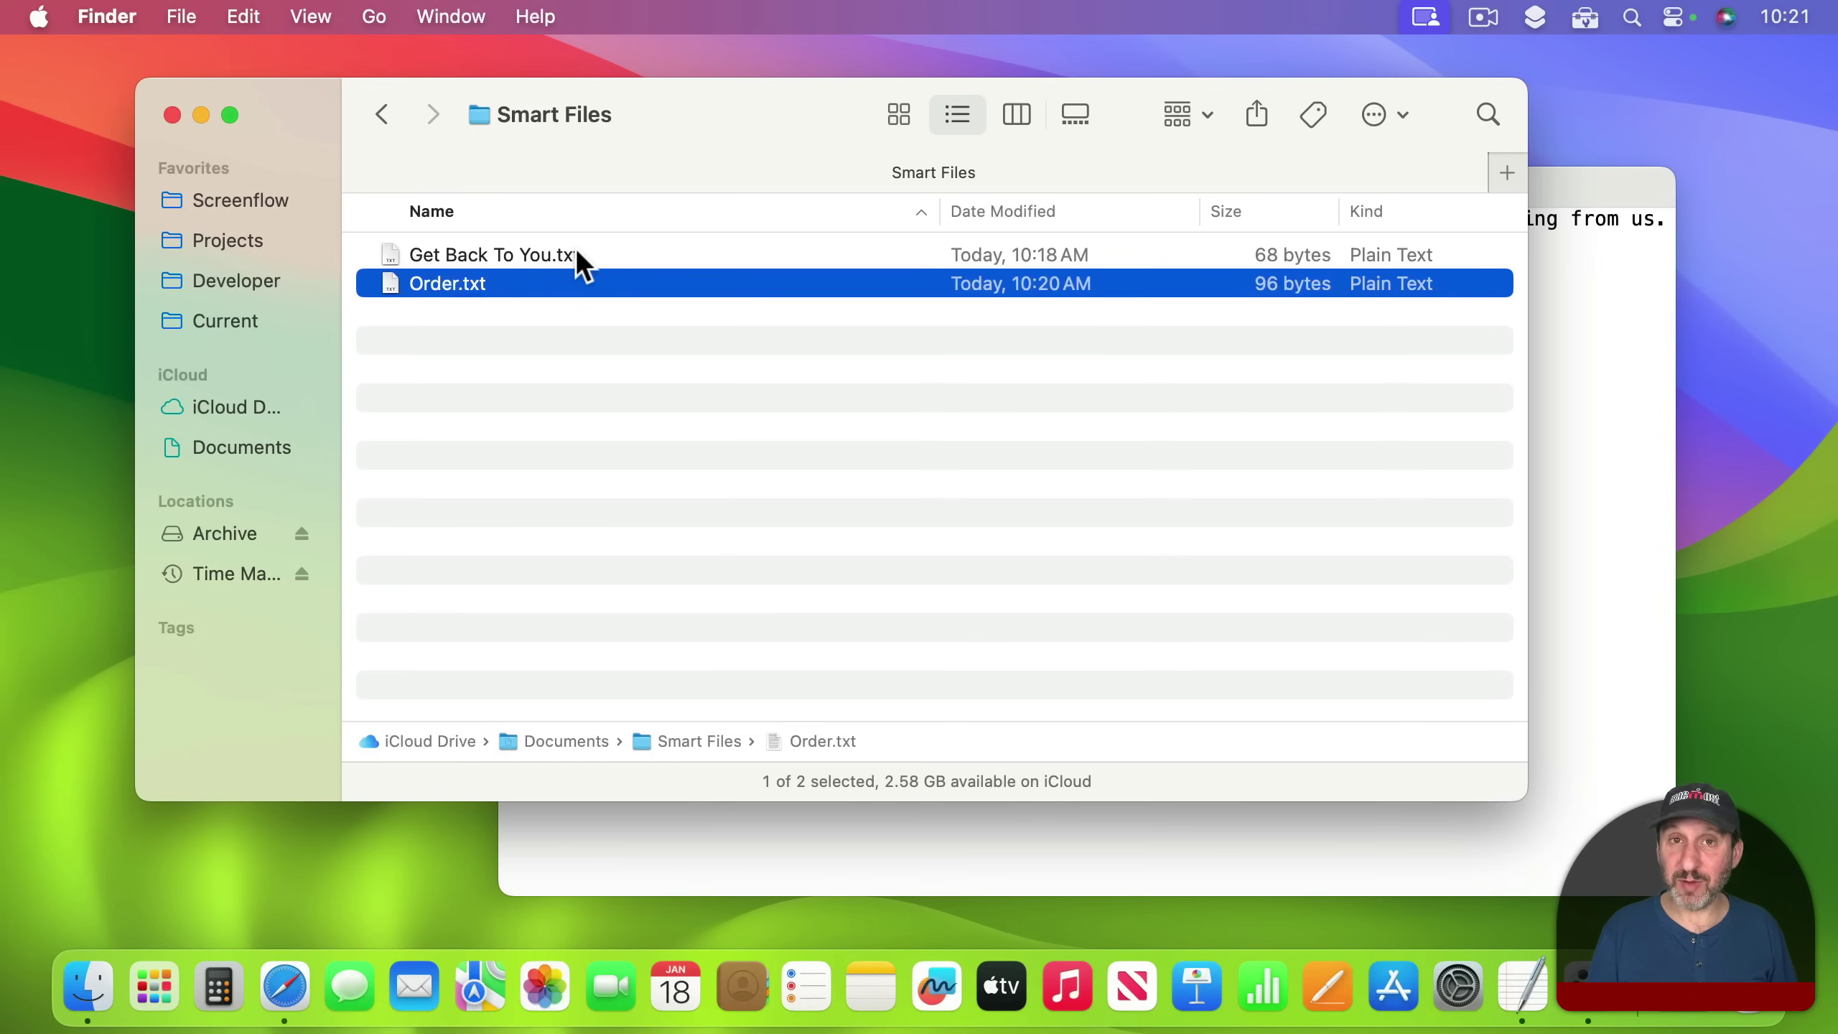
left_click(1584, 17)
mouse_move(1571, 256)
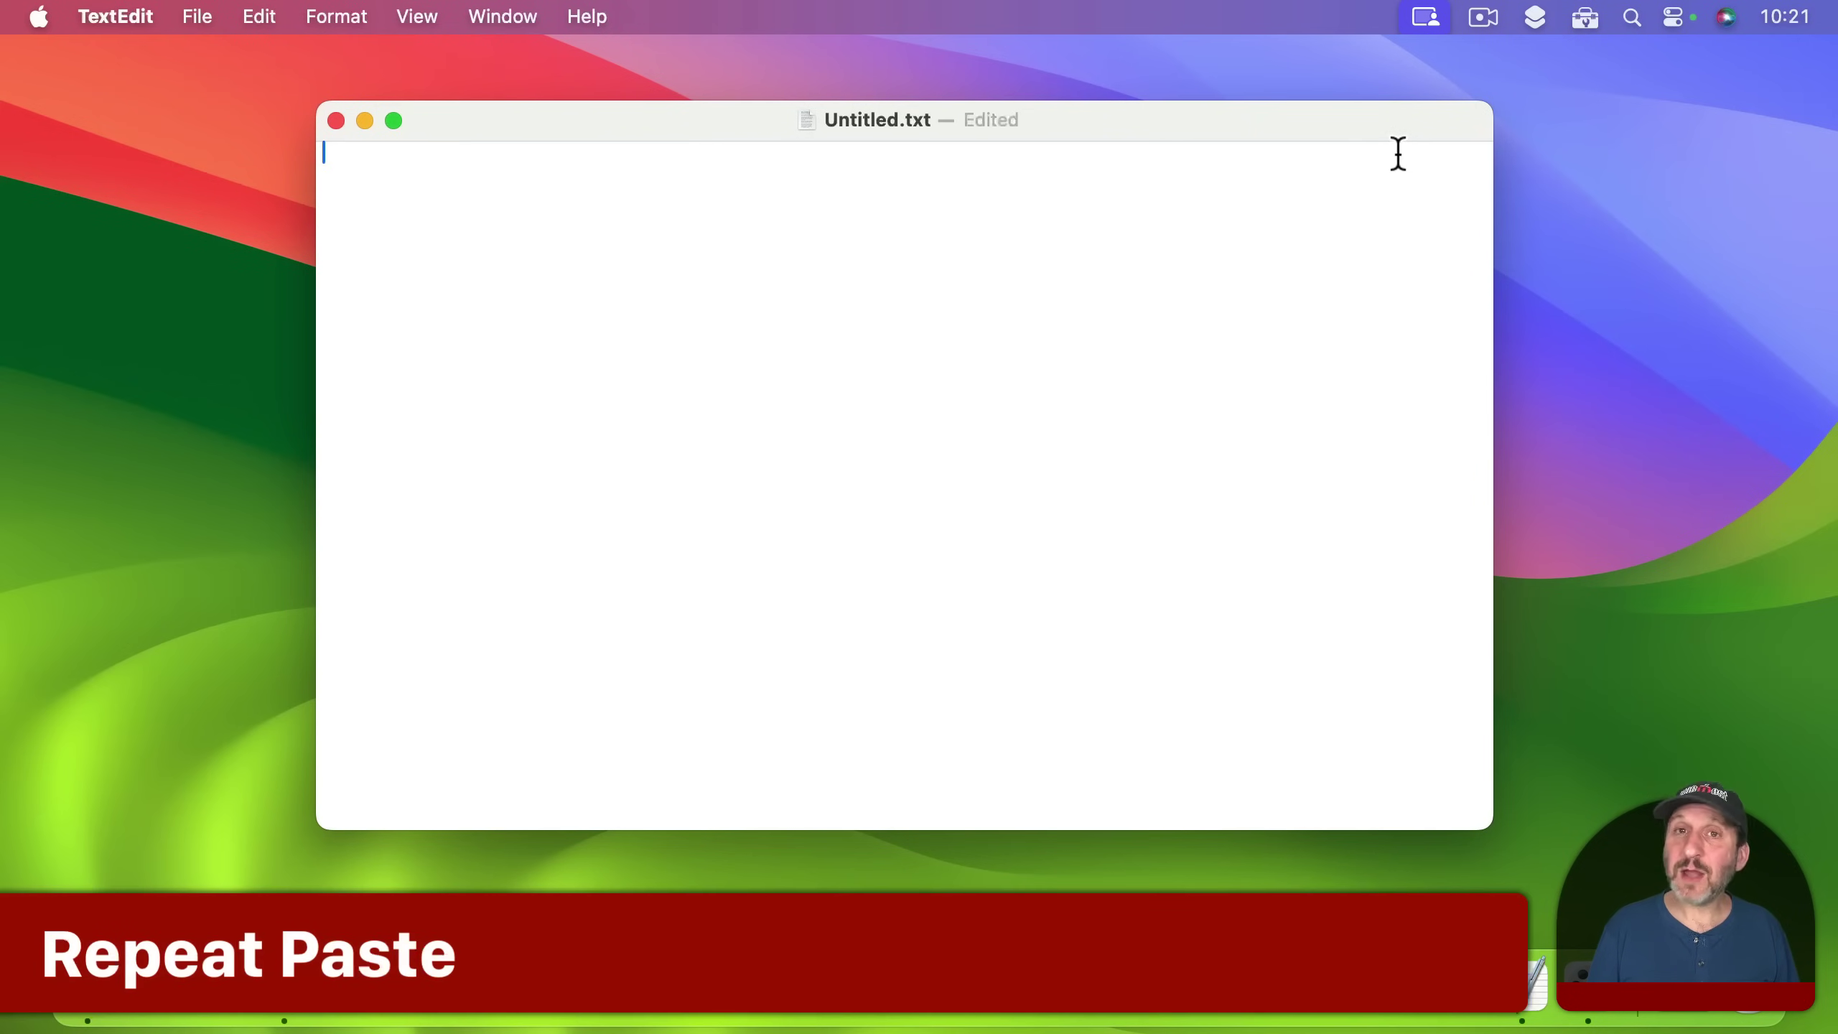
Refocus the empty Untitled document and open Clip Tools' paste and calculation menu.
left_click(1585, 19)
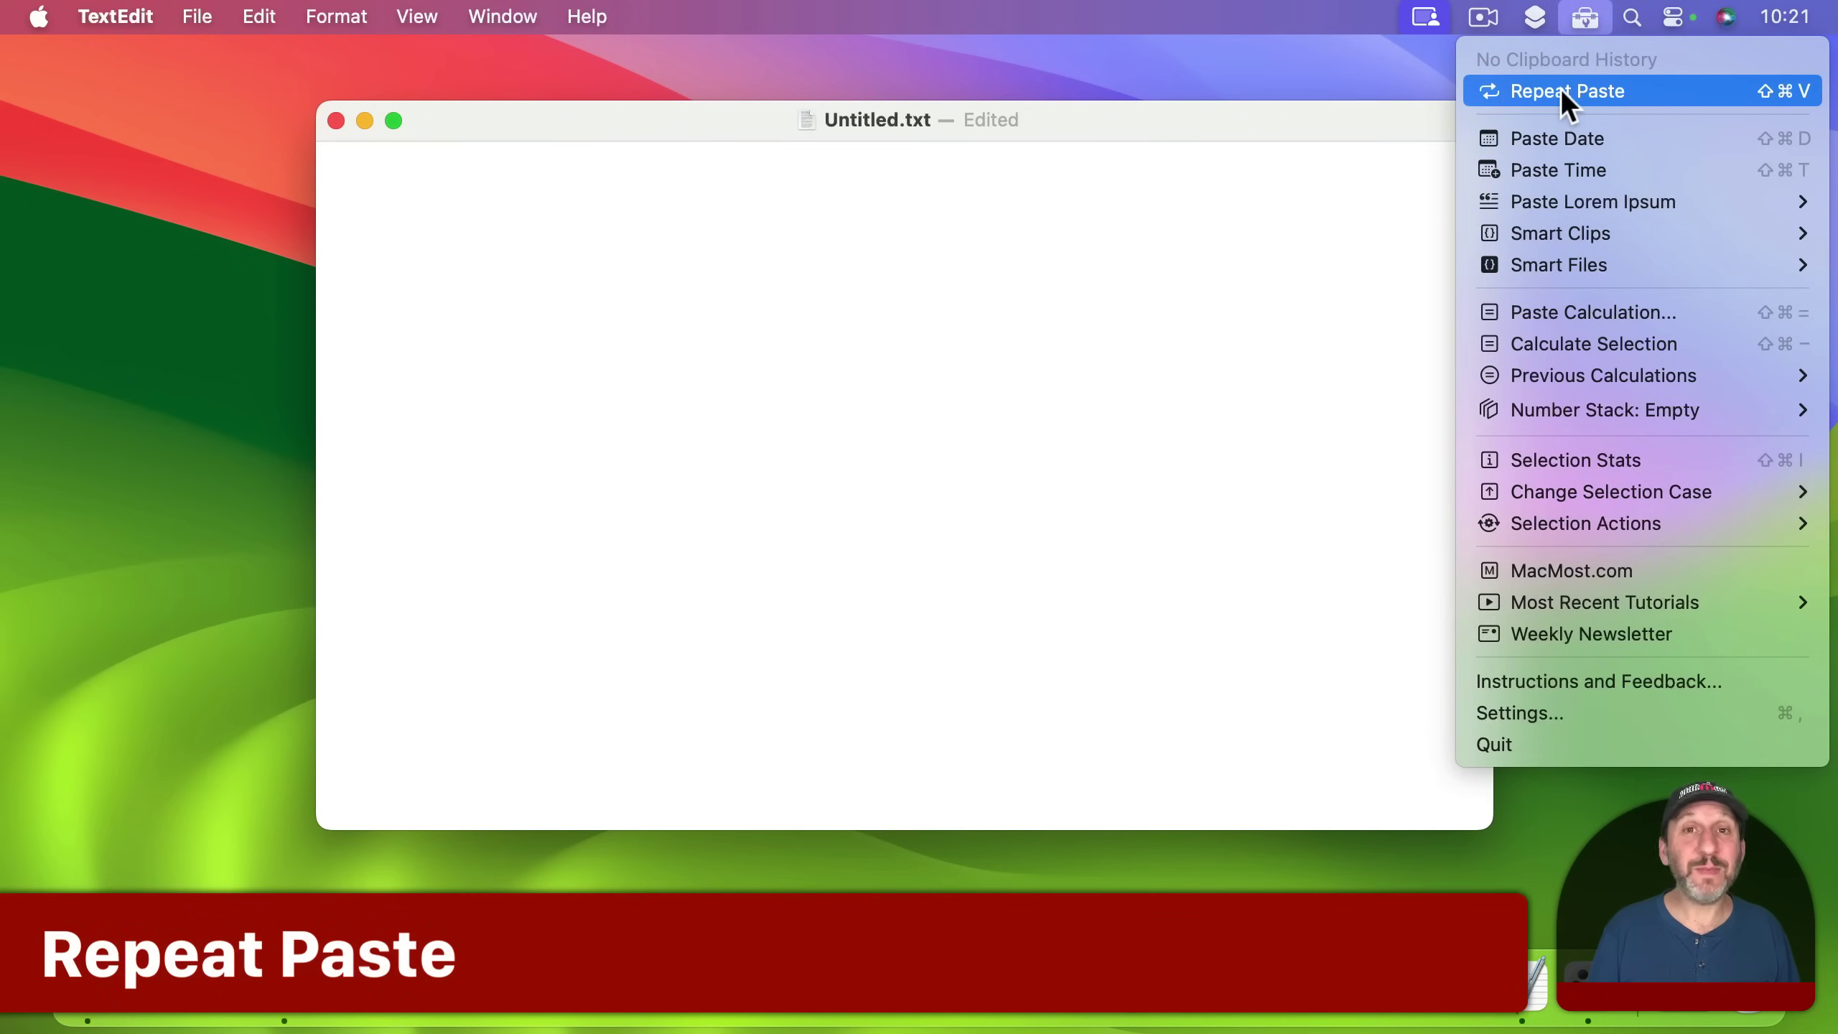
left_click(1583, 18)
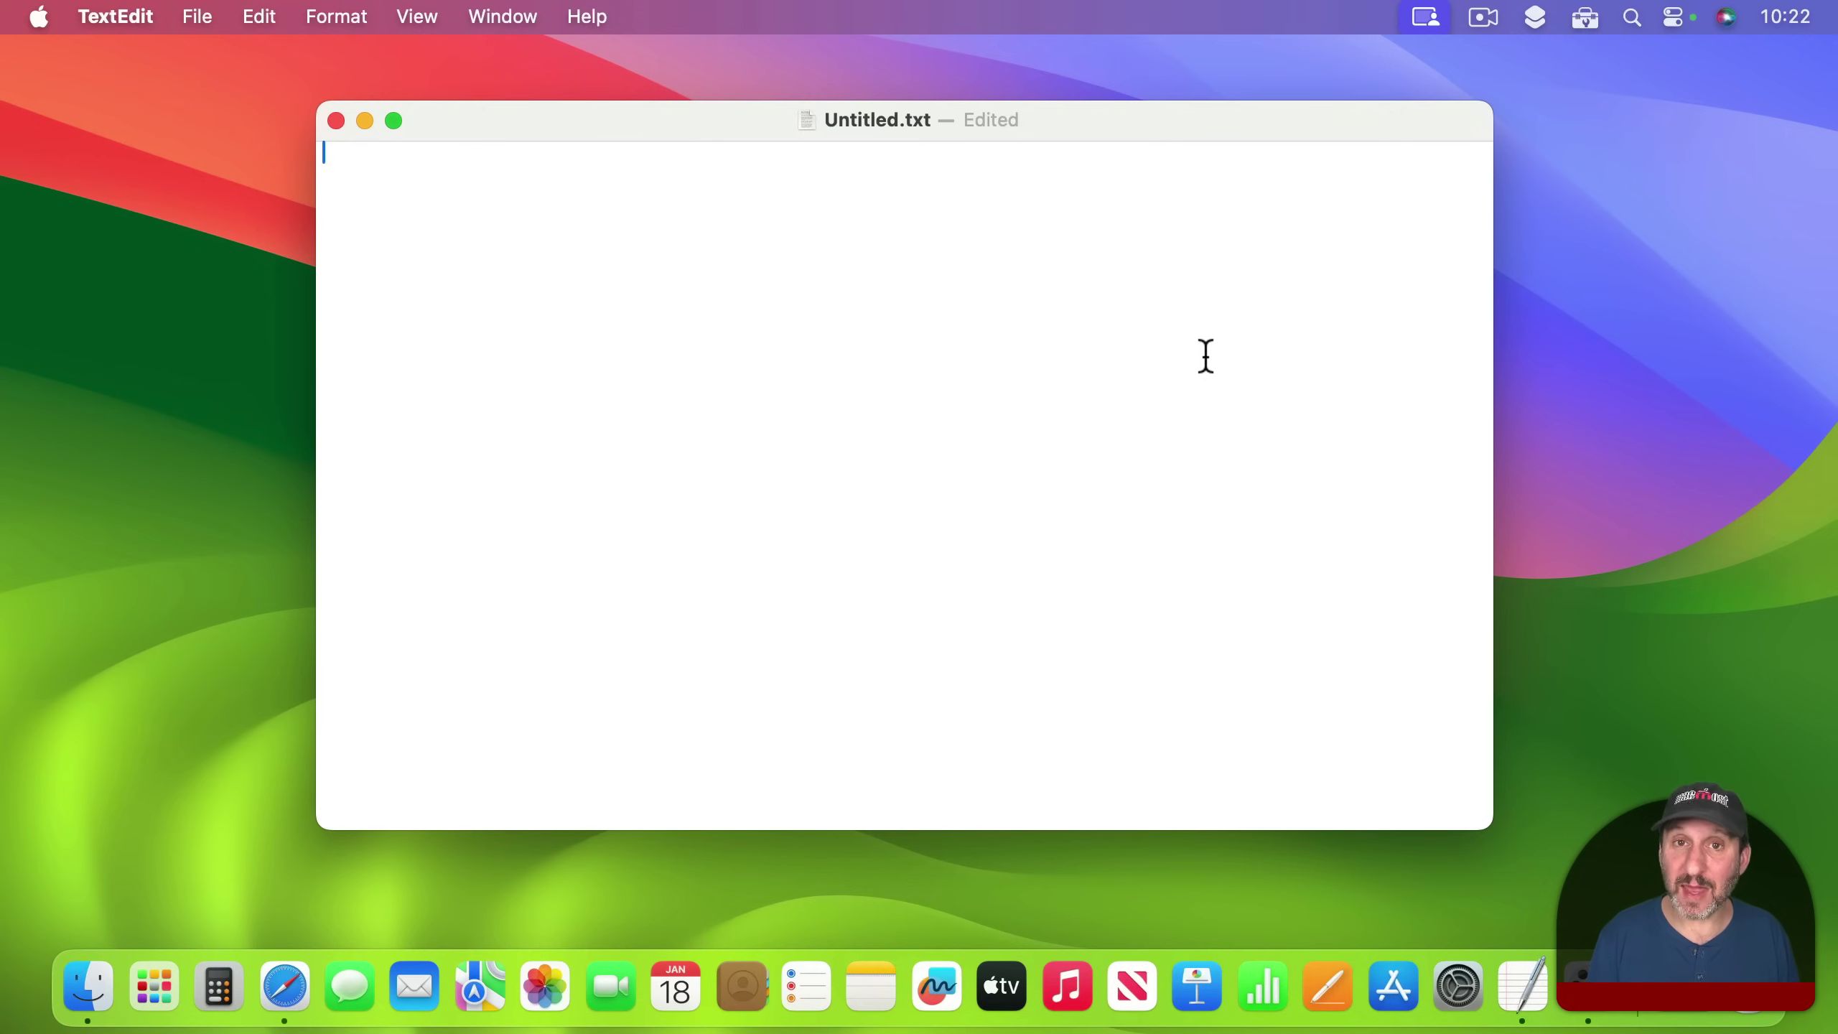
left_click(1207, 356)
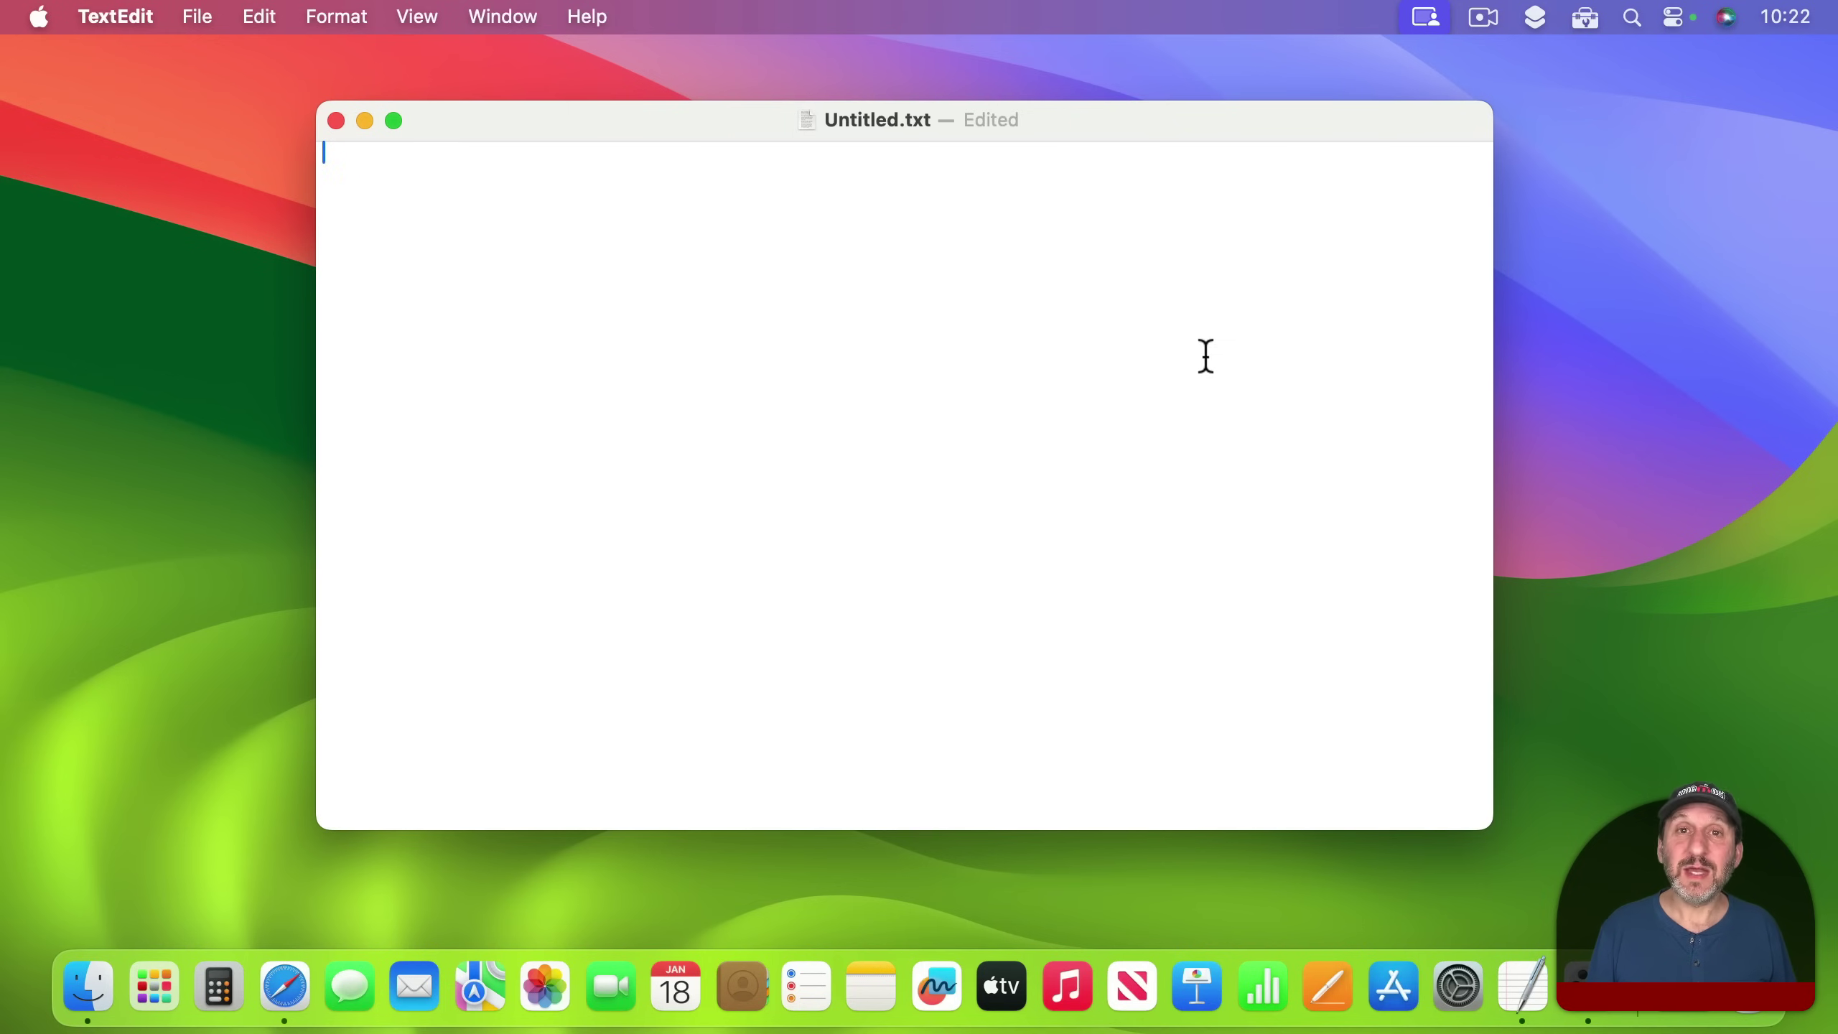
left_click(1584, 17)
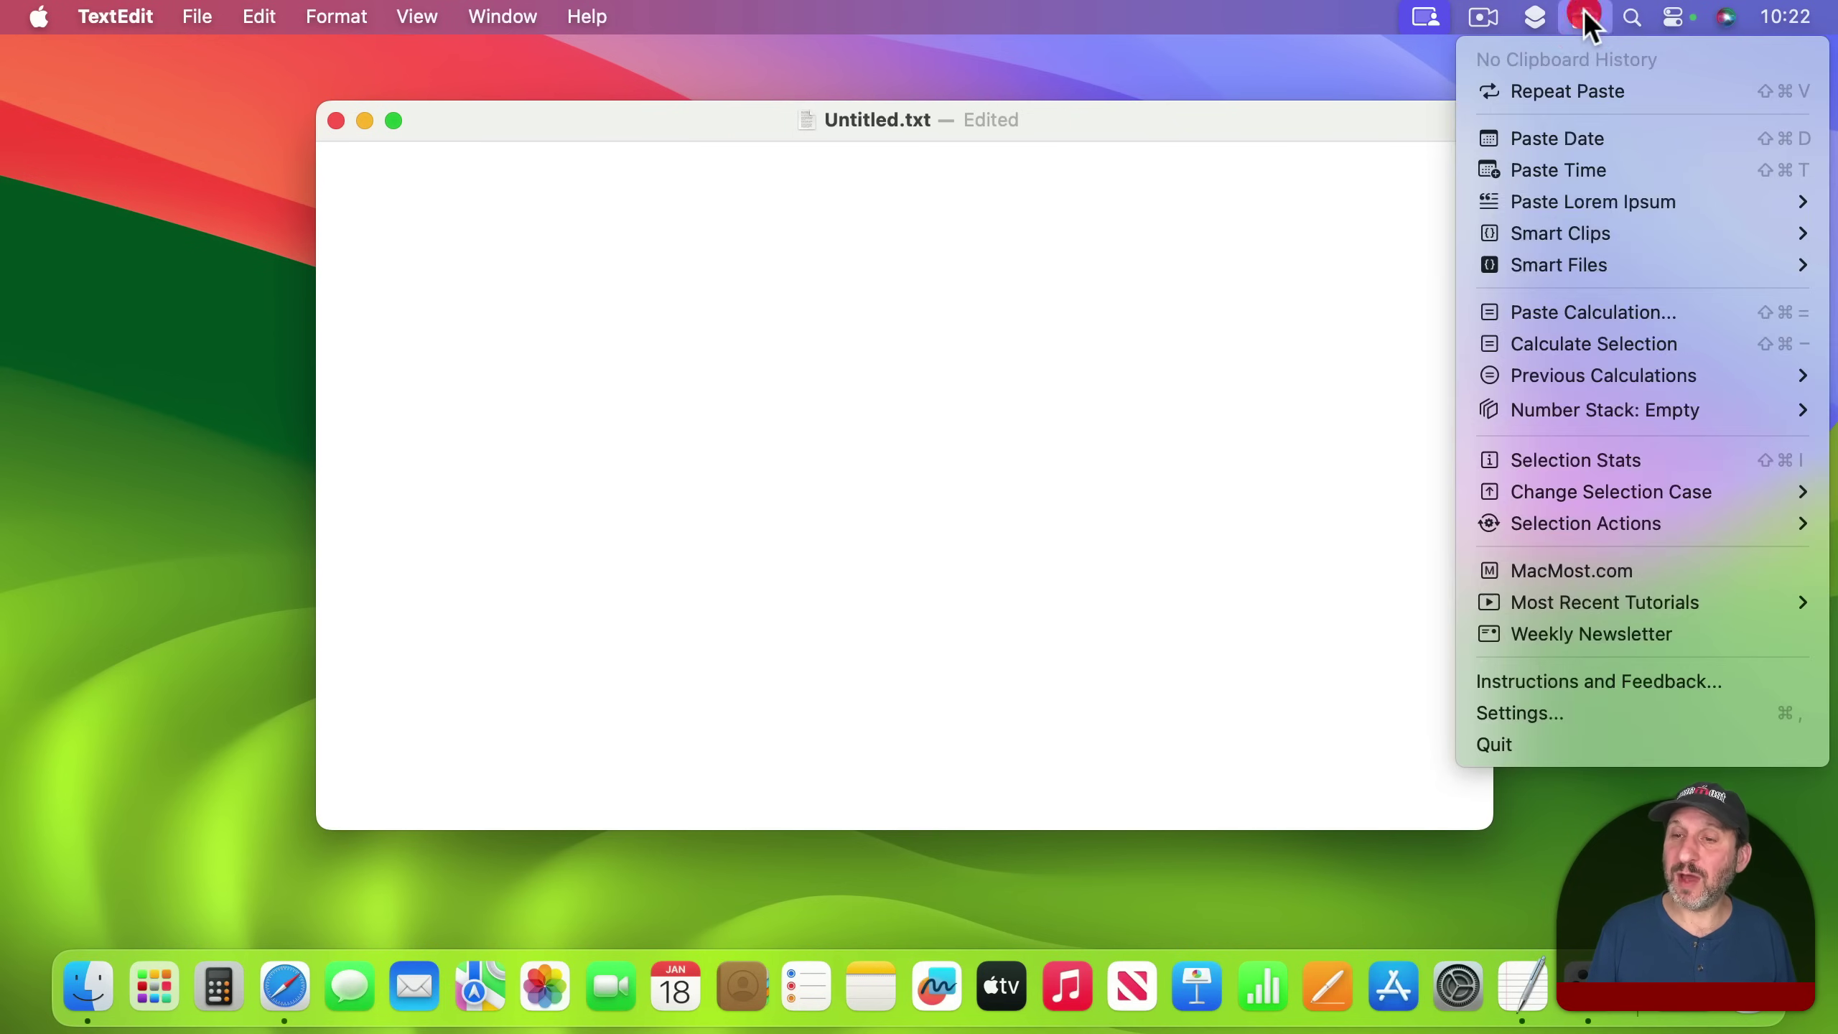
Paste the calculation 7*(4+6)-3 to insert 67, then add a blank line below.
left_click(1556, 313)
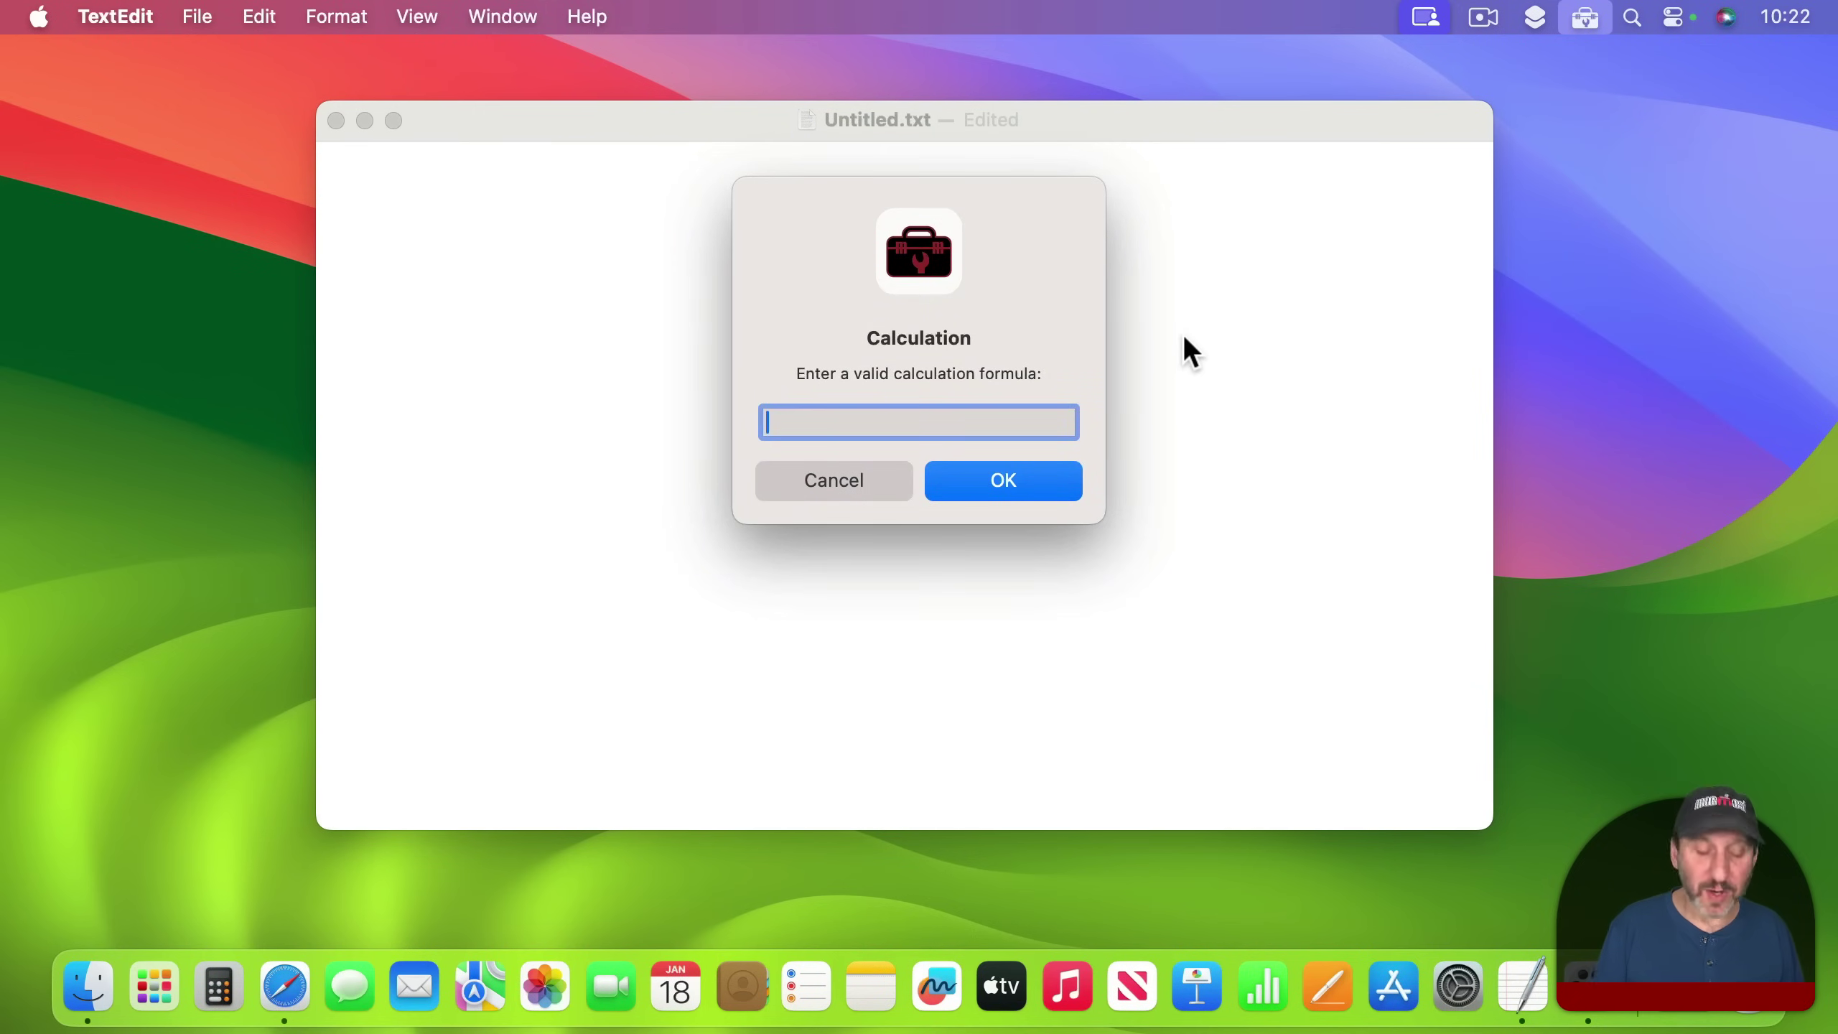
type("7*(")
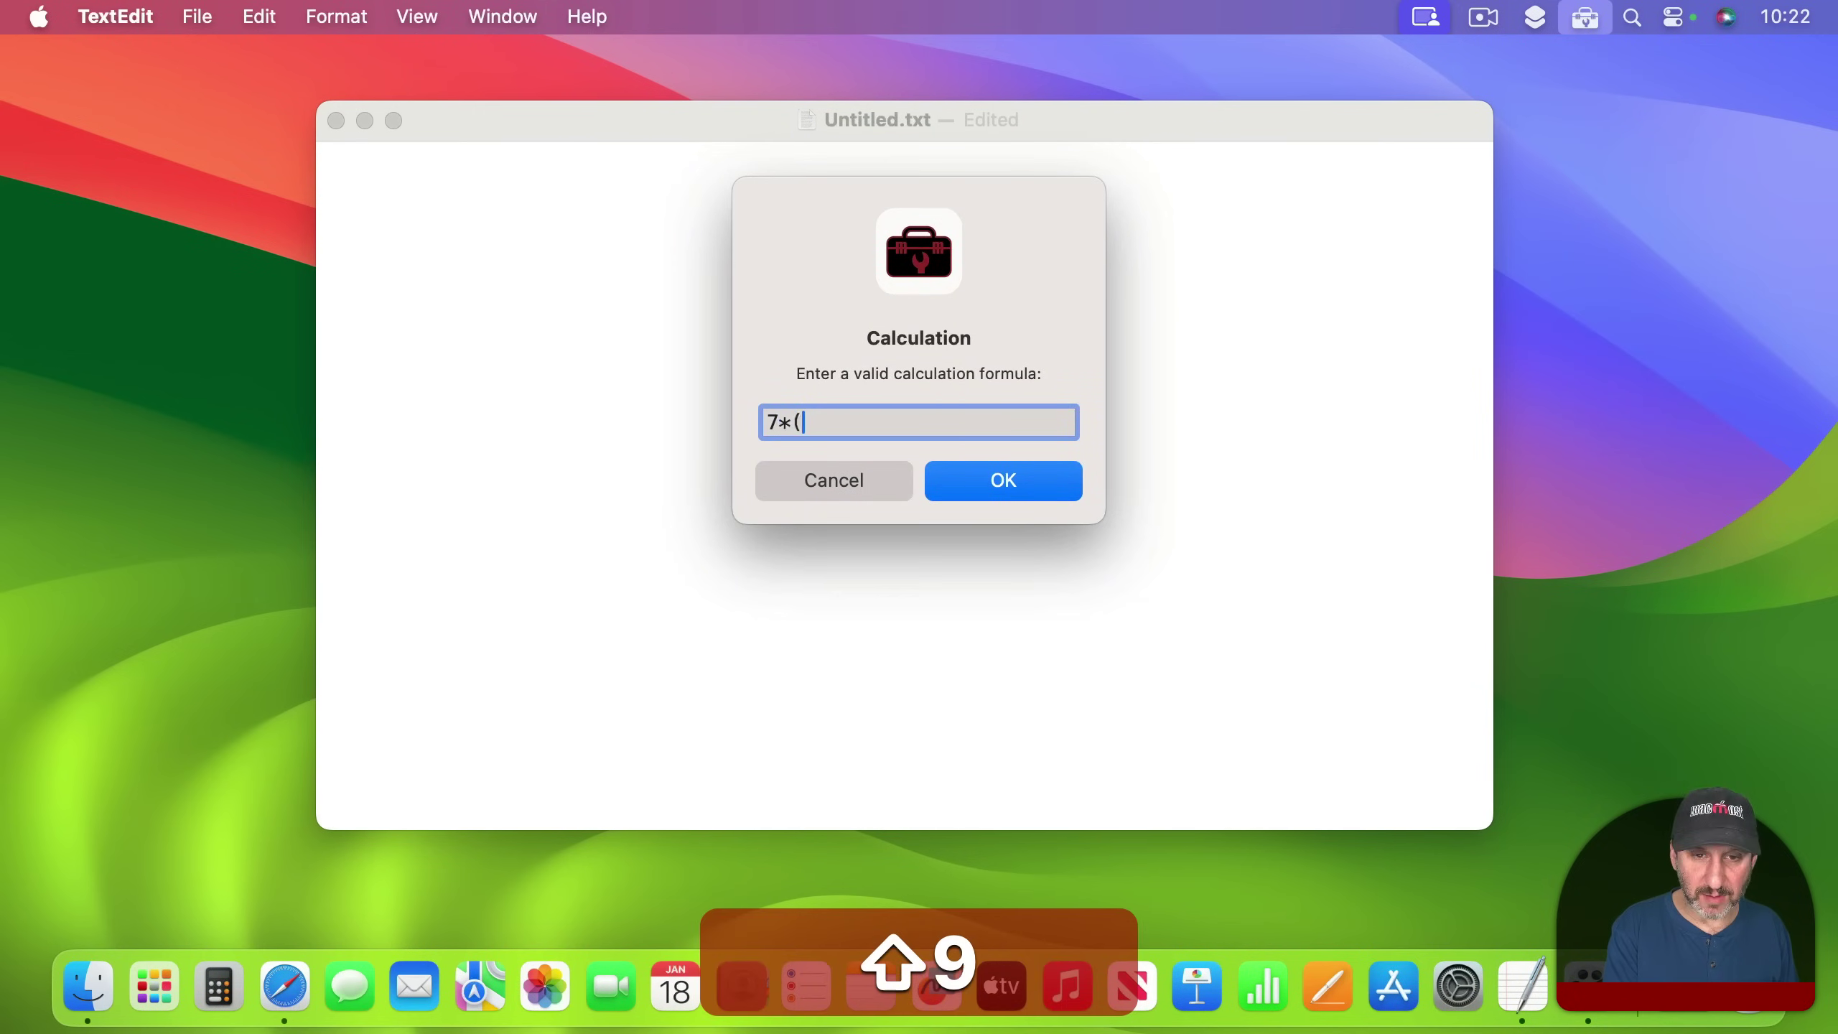
type("4+")
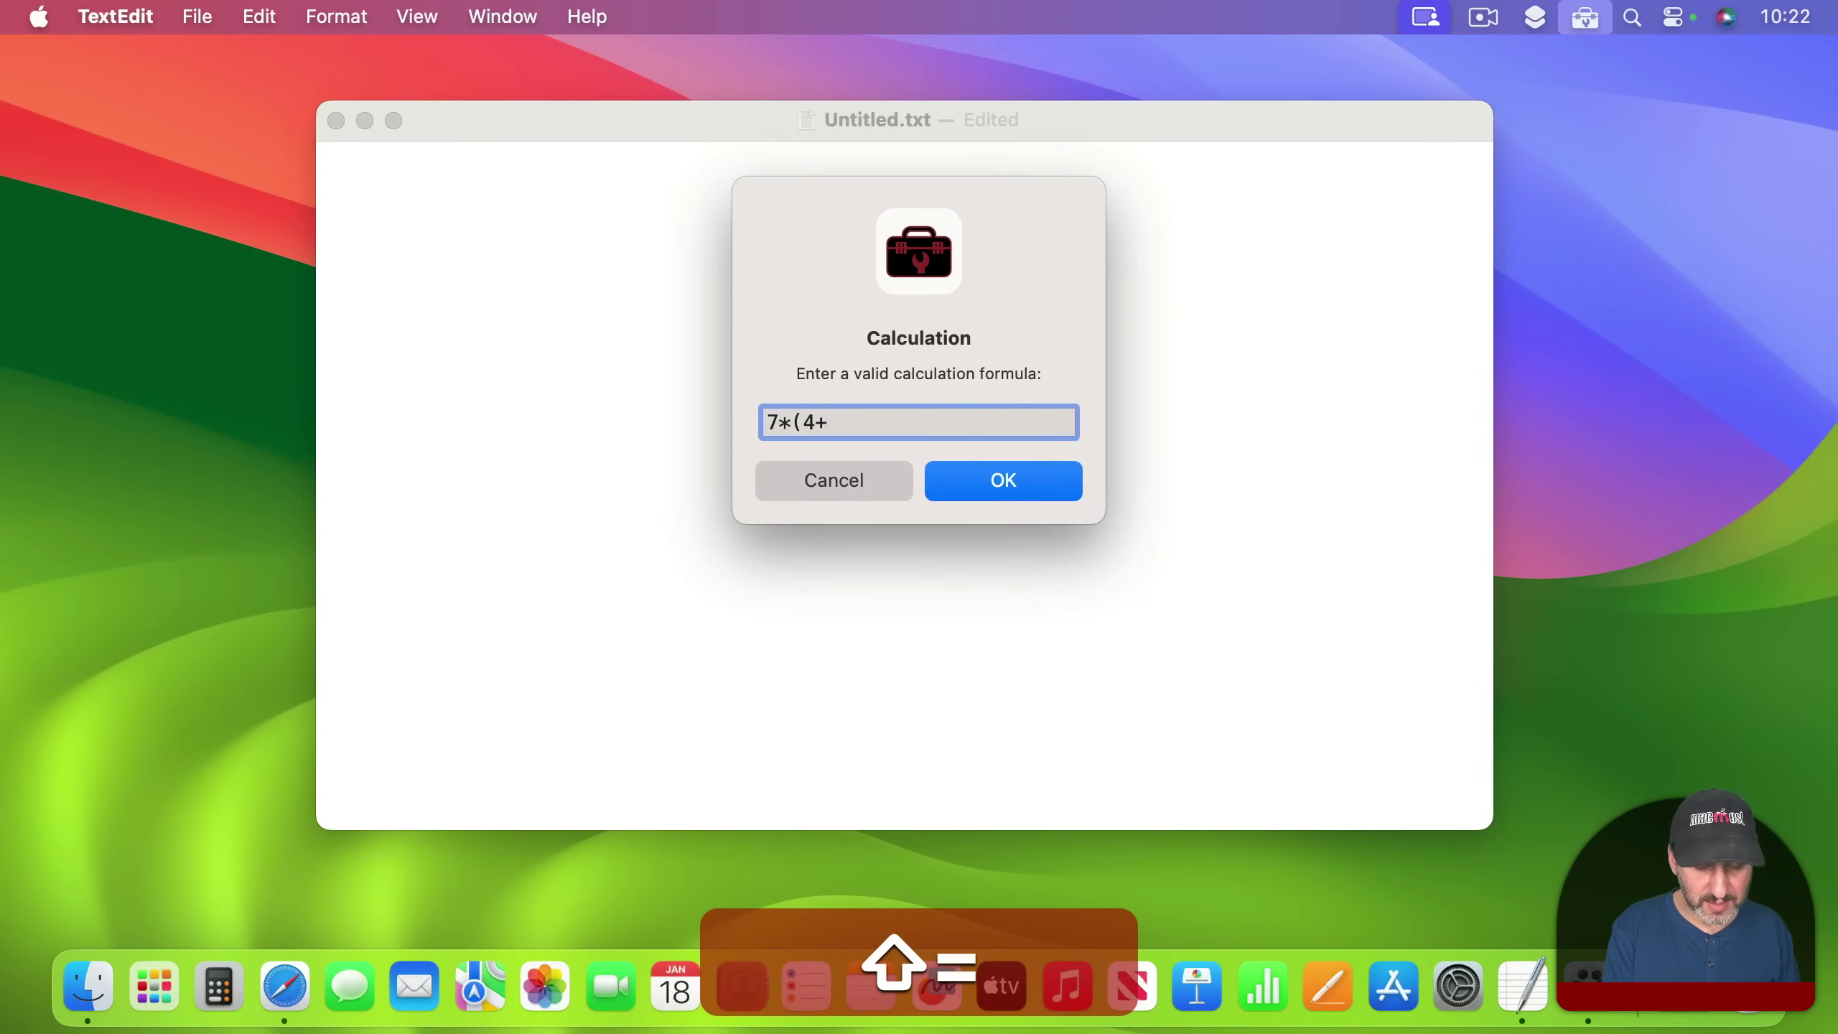
type("6)-")
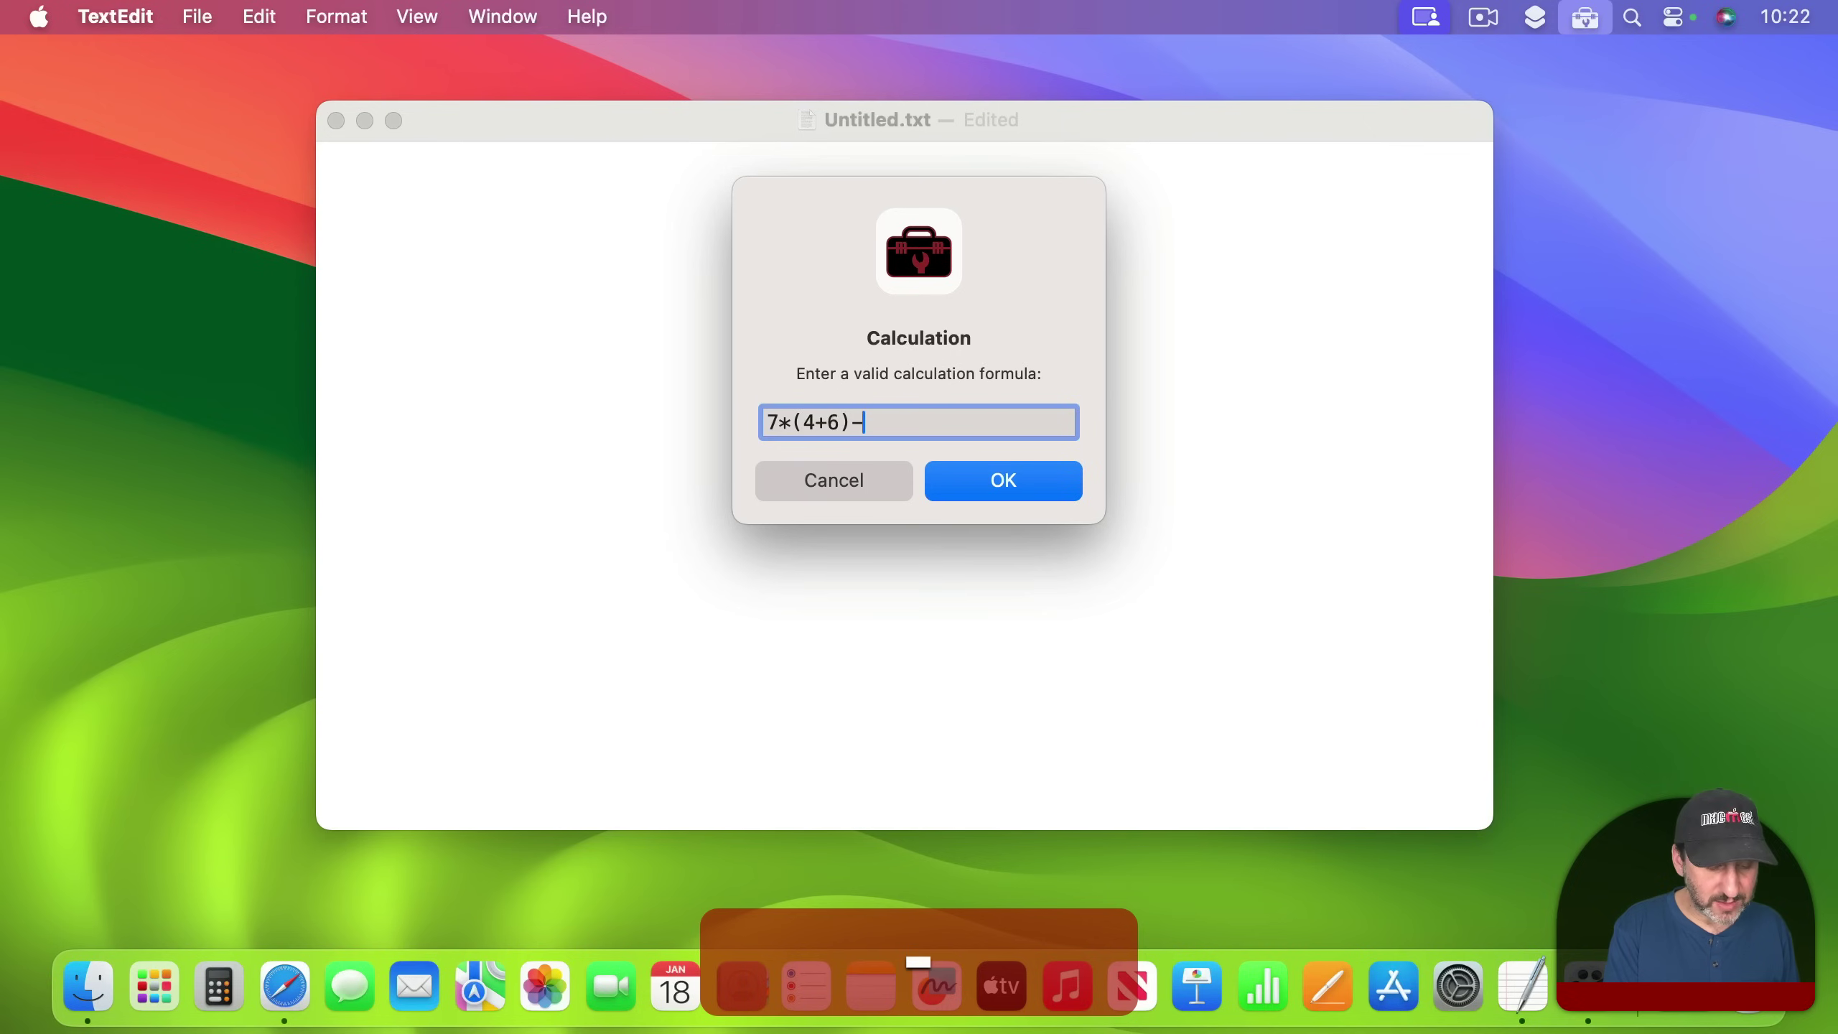
type("3")
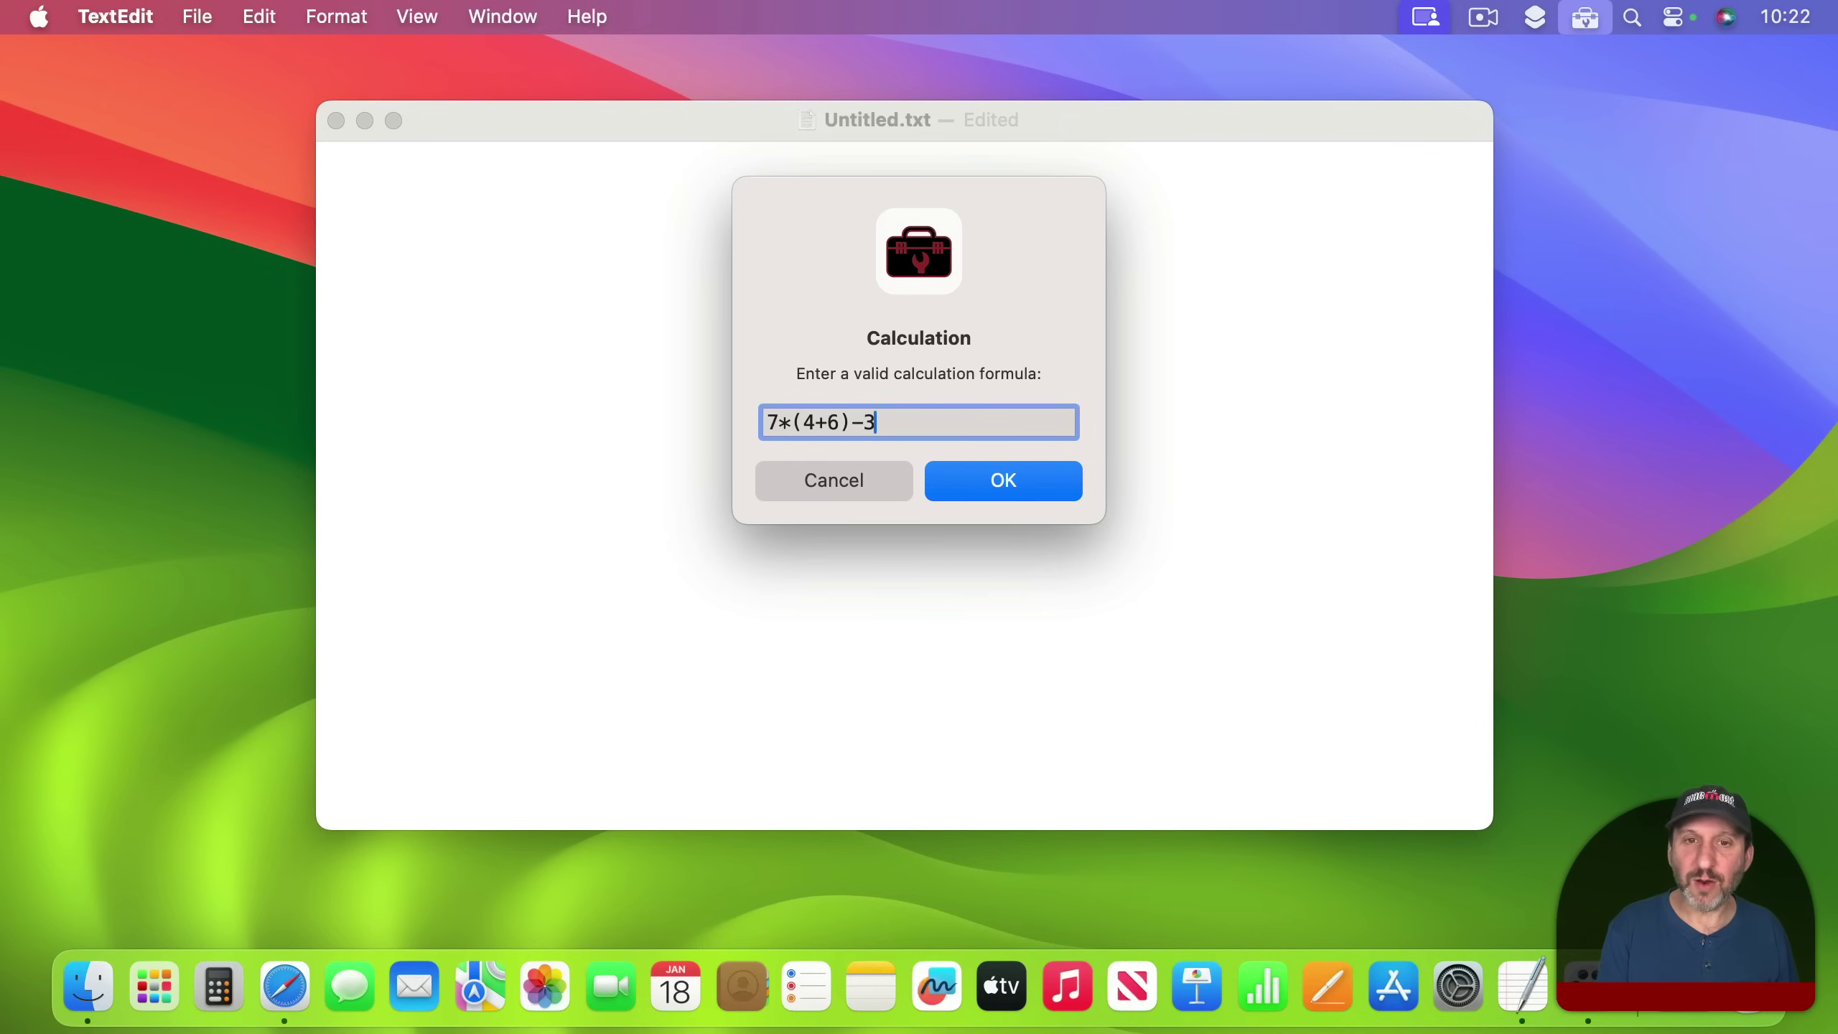
key("Return")
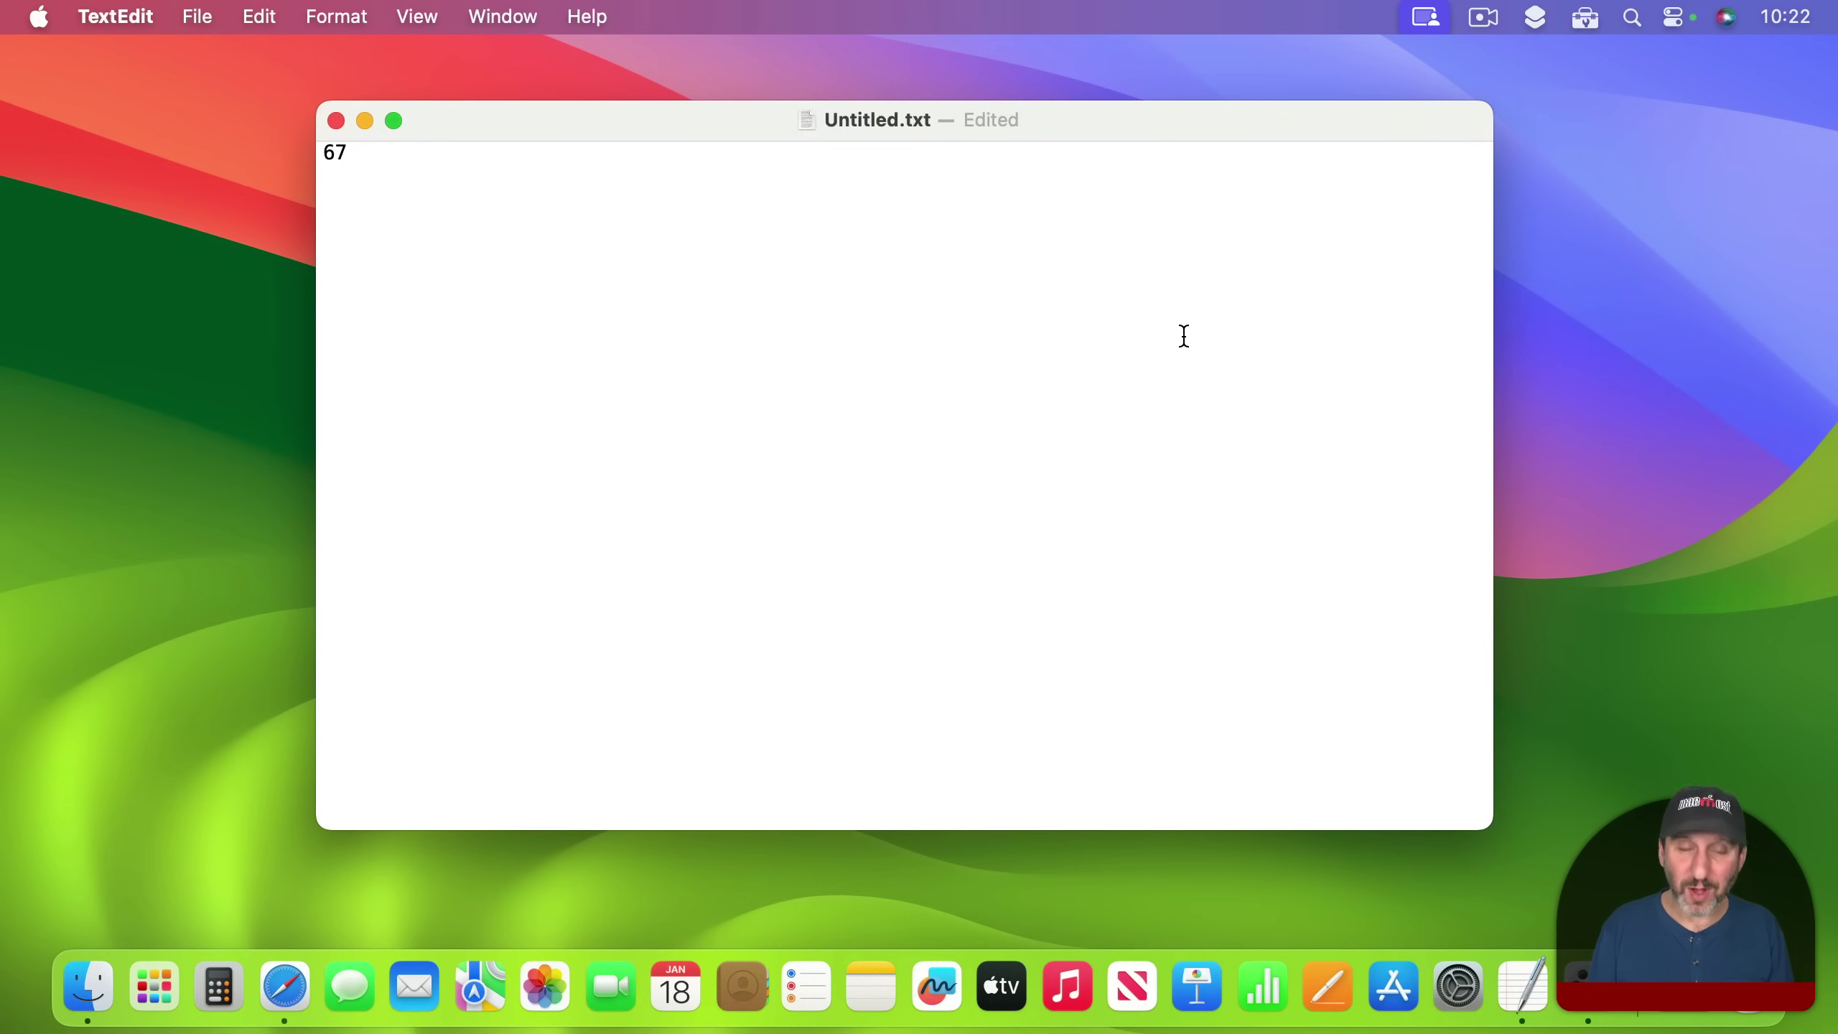
key("Return")
key("Return")
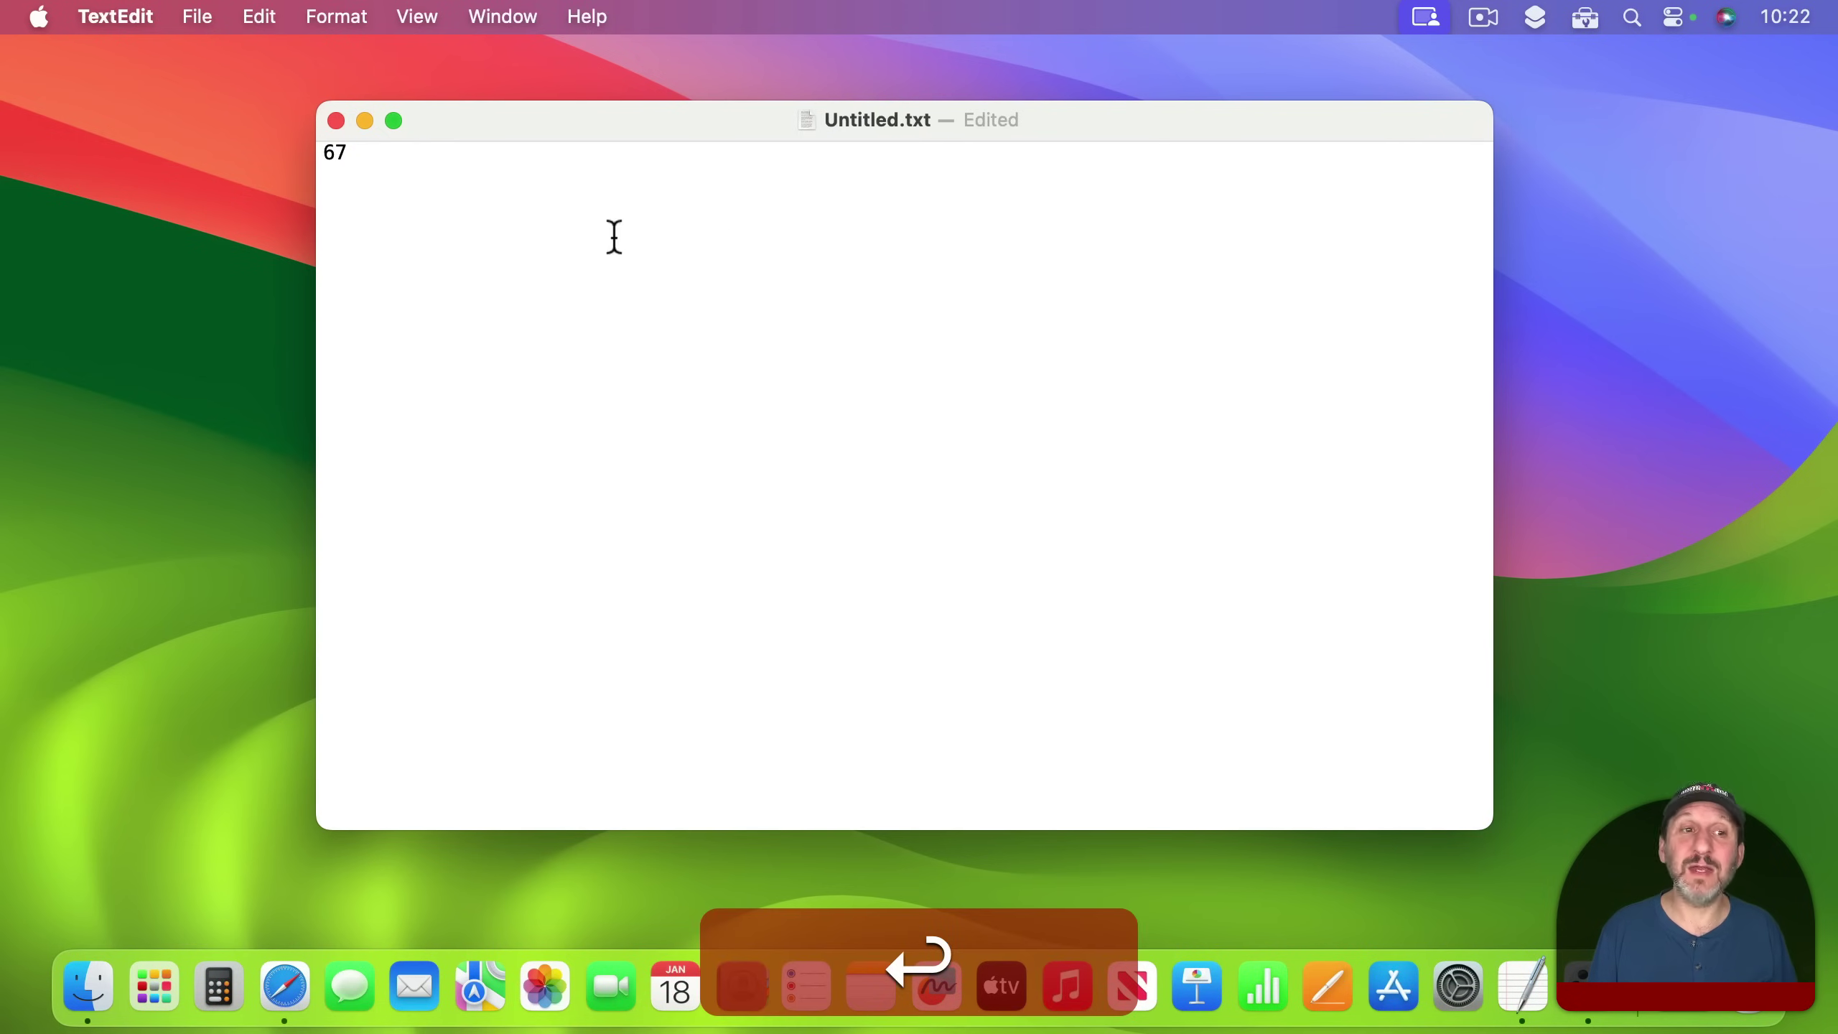
Paste 67 again on the empty third line using Clip Tools' Repeat Paste.
left_click_drag(353, 153, 313, 153)
key("super+c")
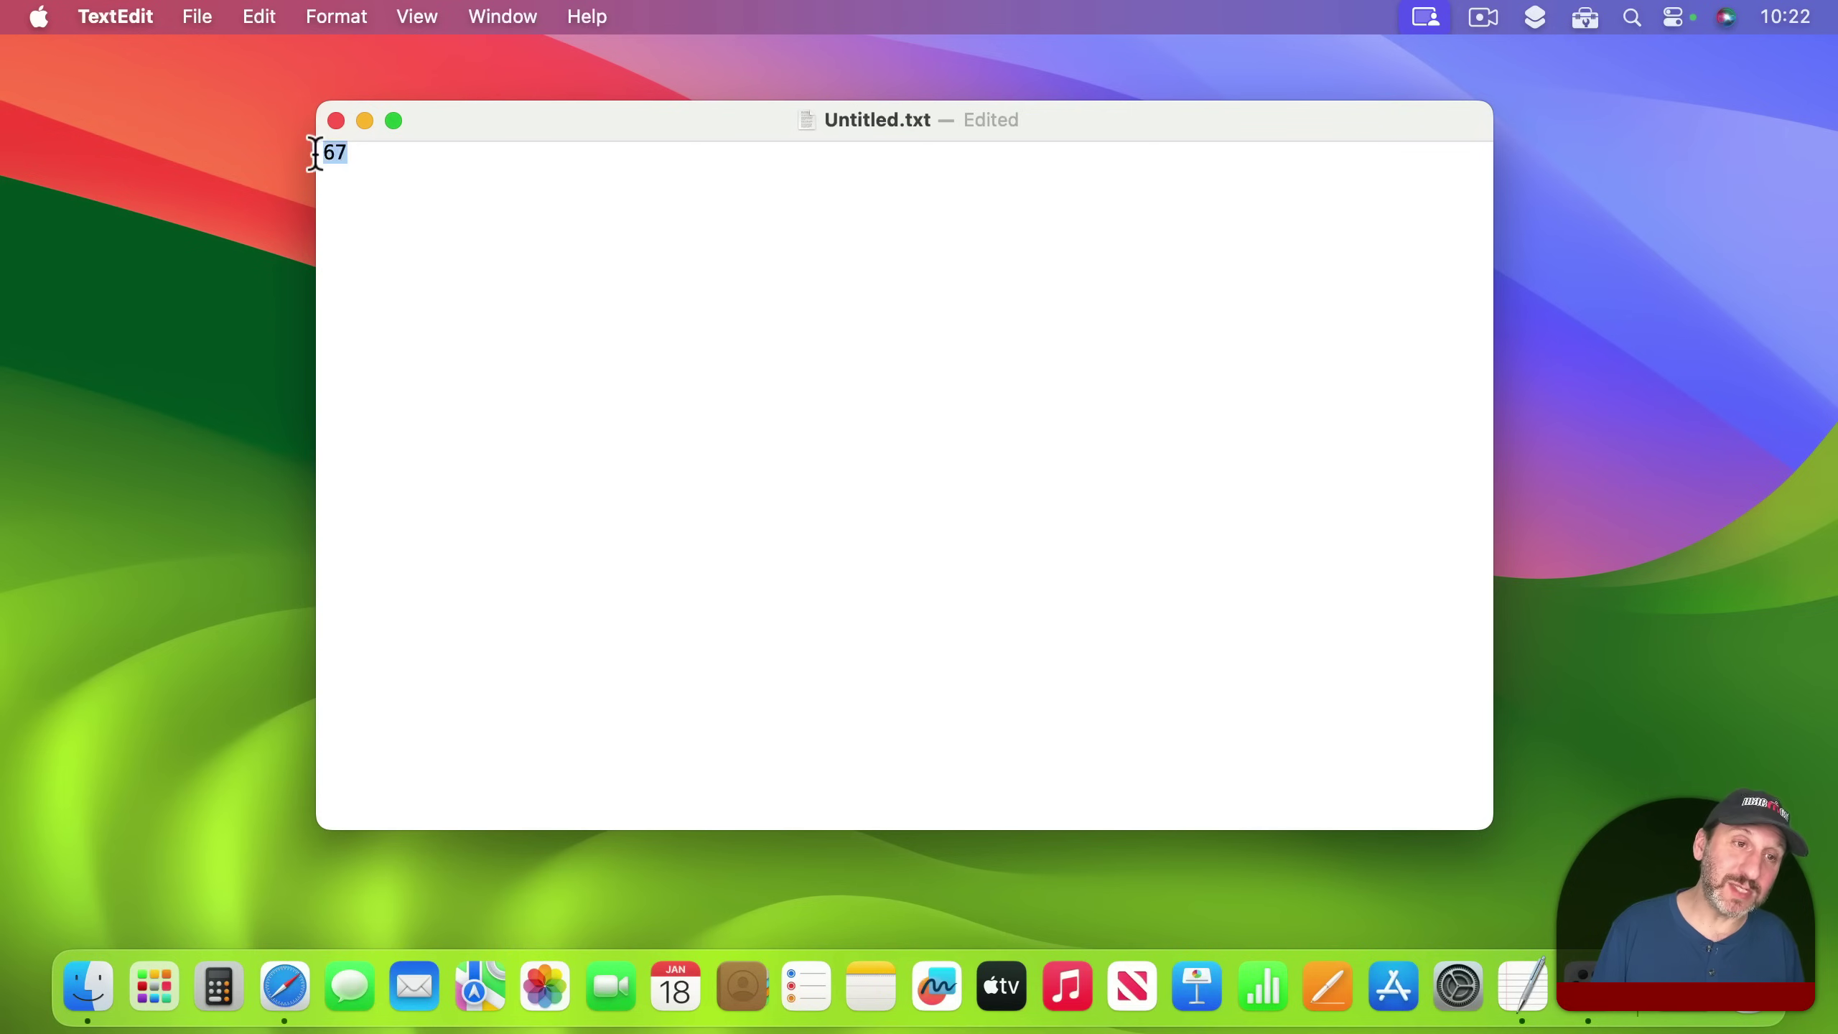
left_click(397, 245)
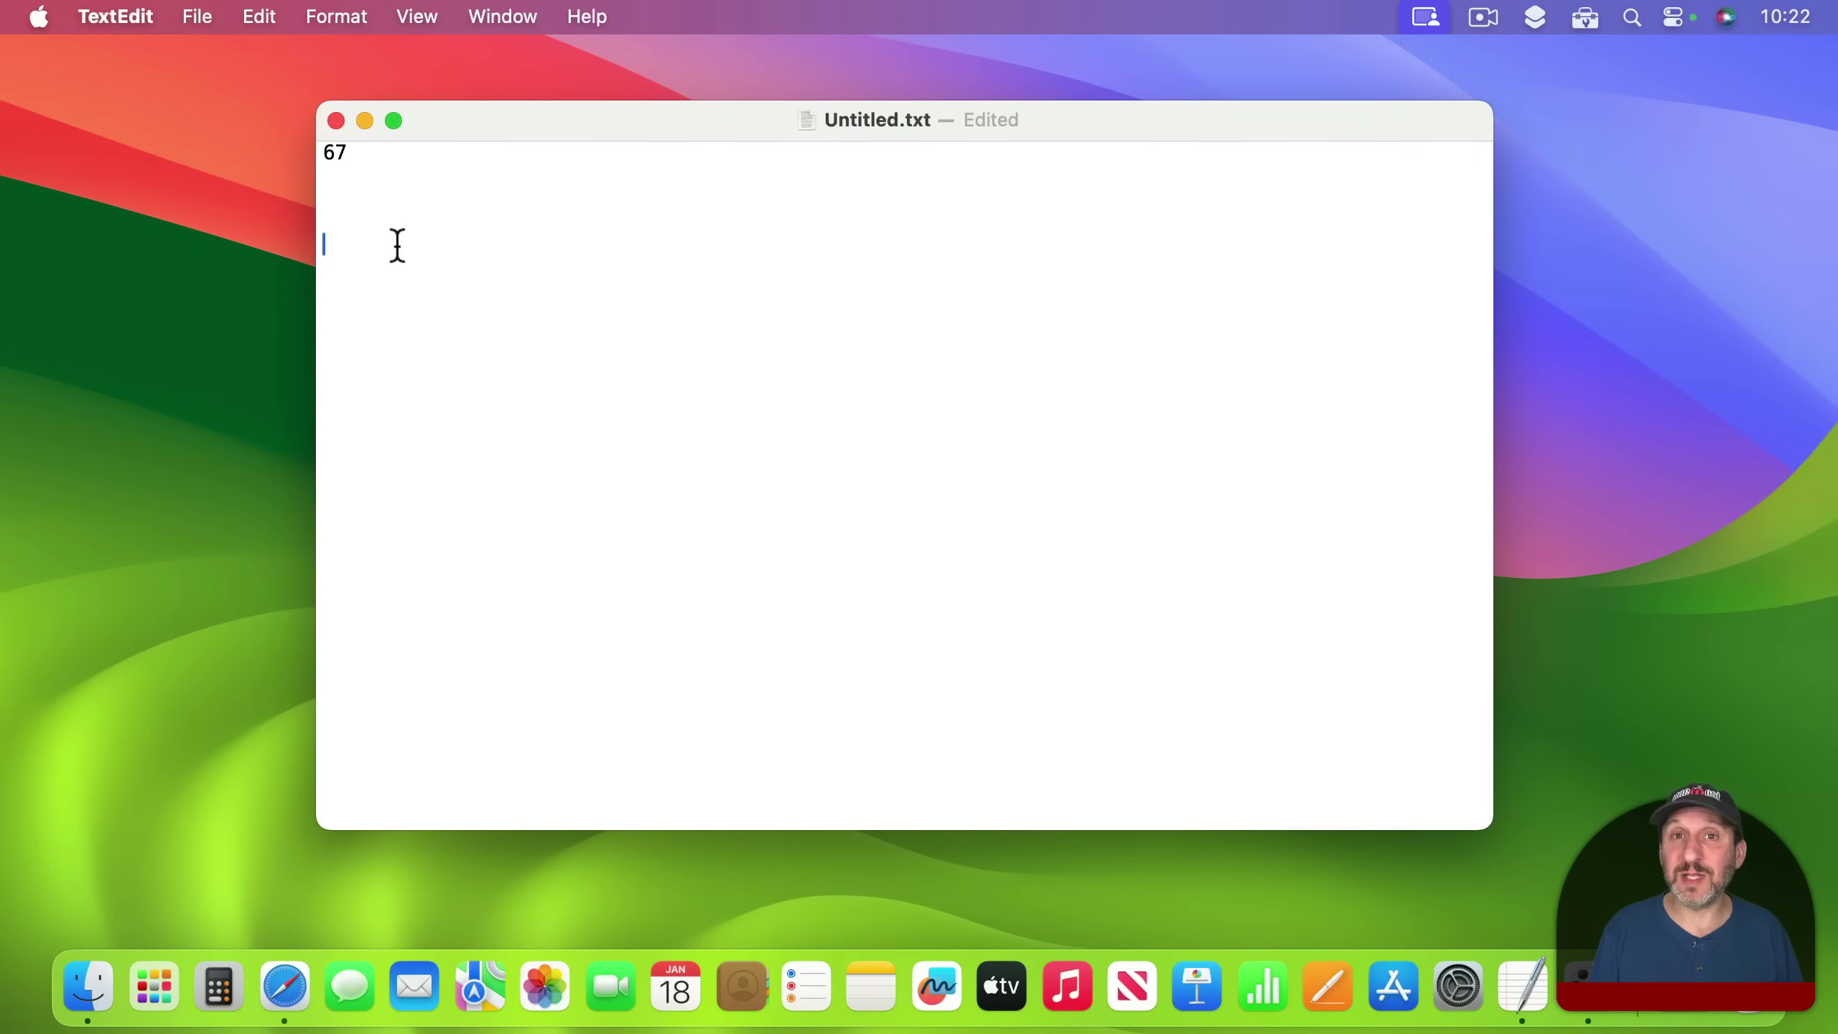
left_click(1586, 19)
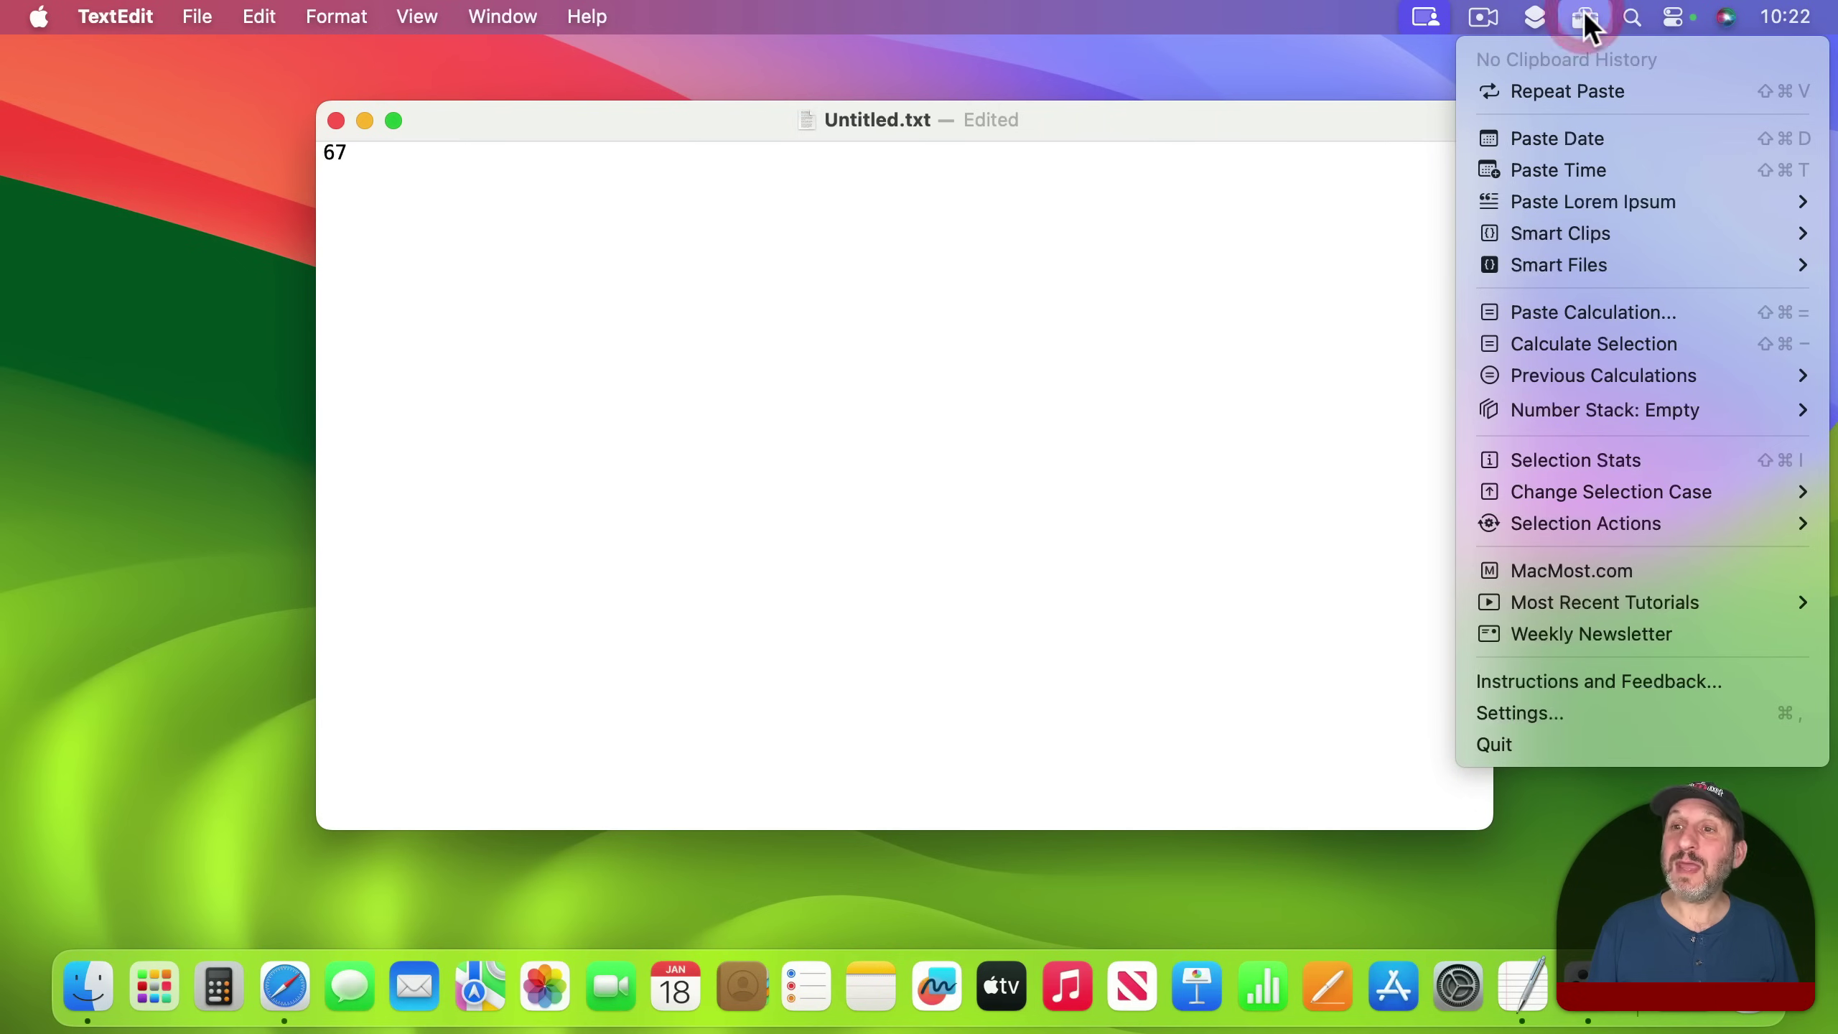
left_click(1576, 90)
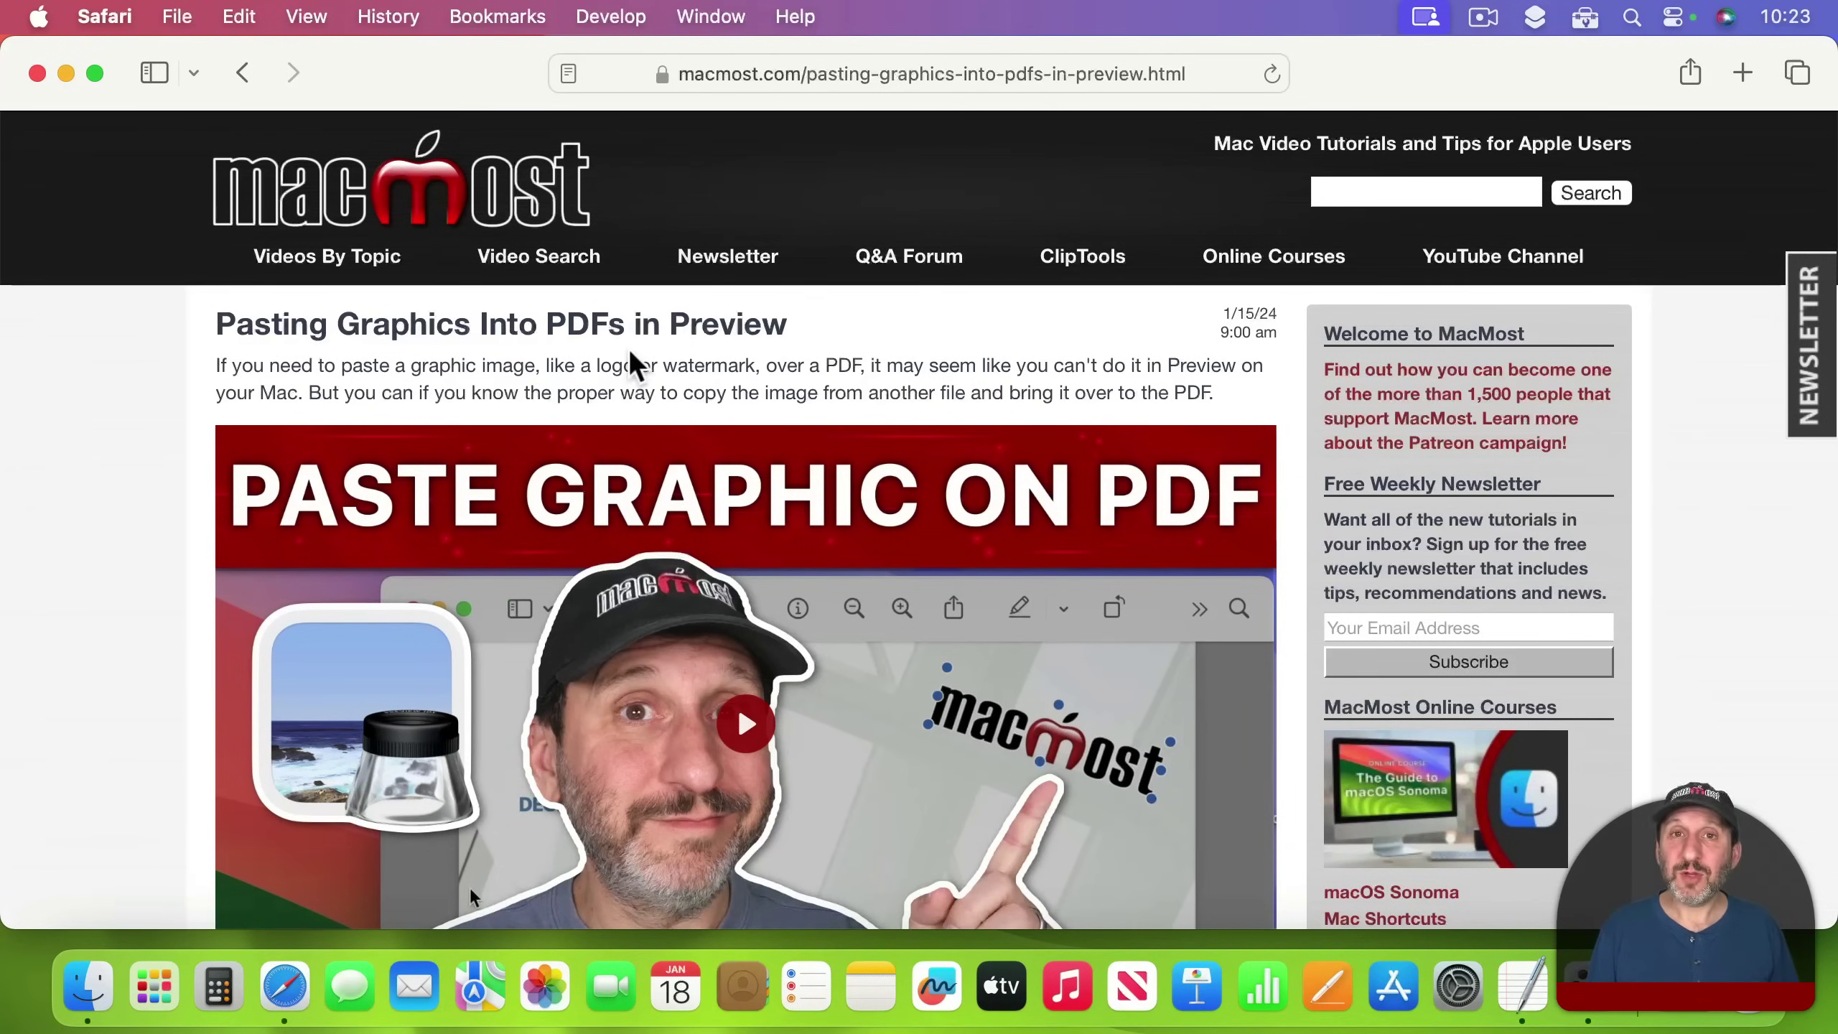
Copy the article title and the page's web address as separate clips.
double_click(232, 326)
left_click_drag(369, 333, 813, 321)
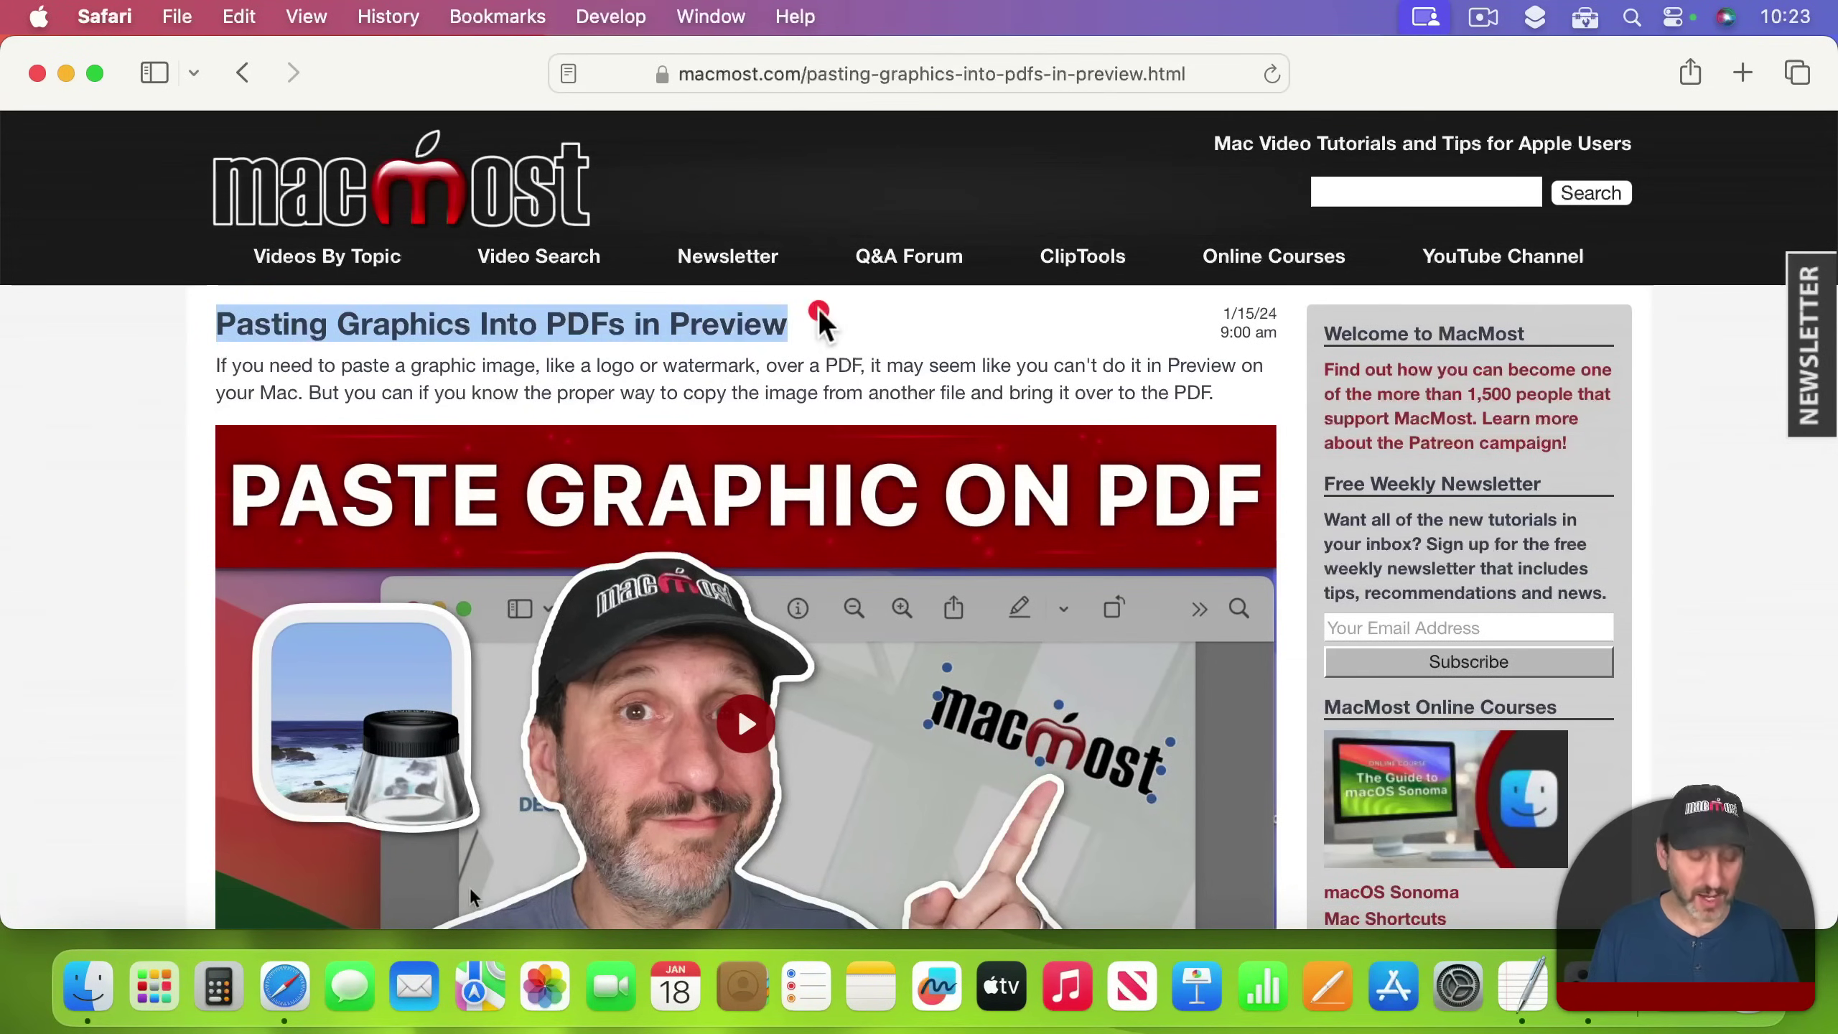
key("super+c")
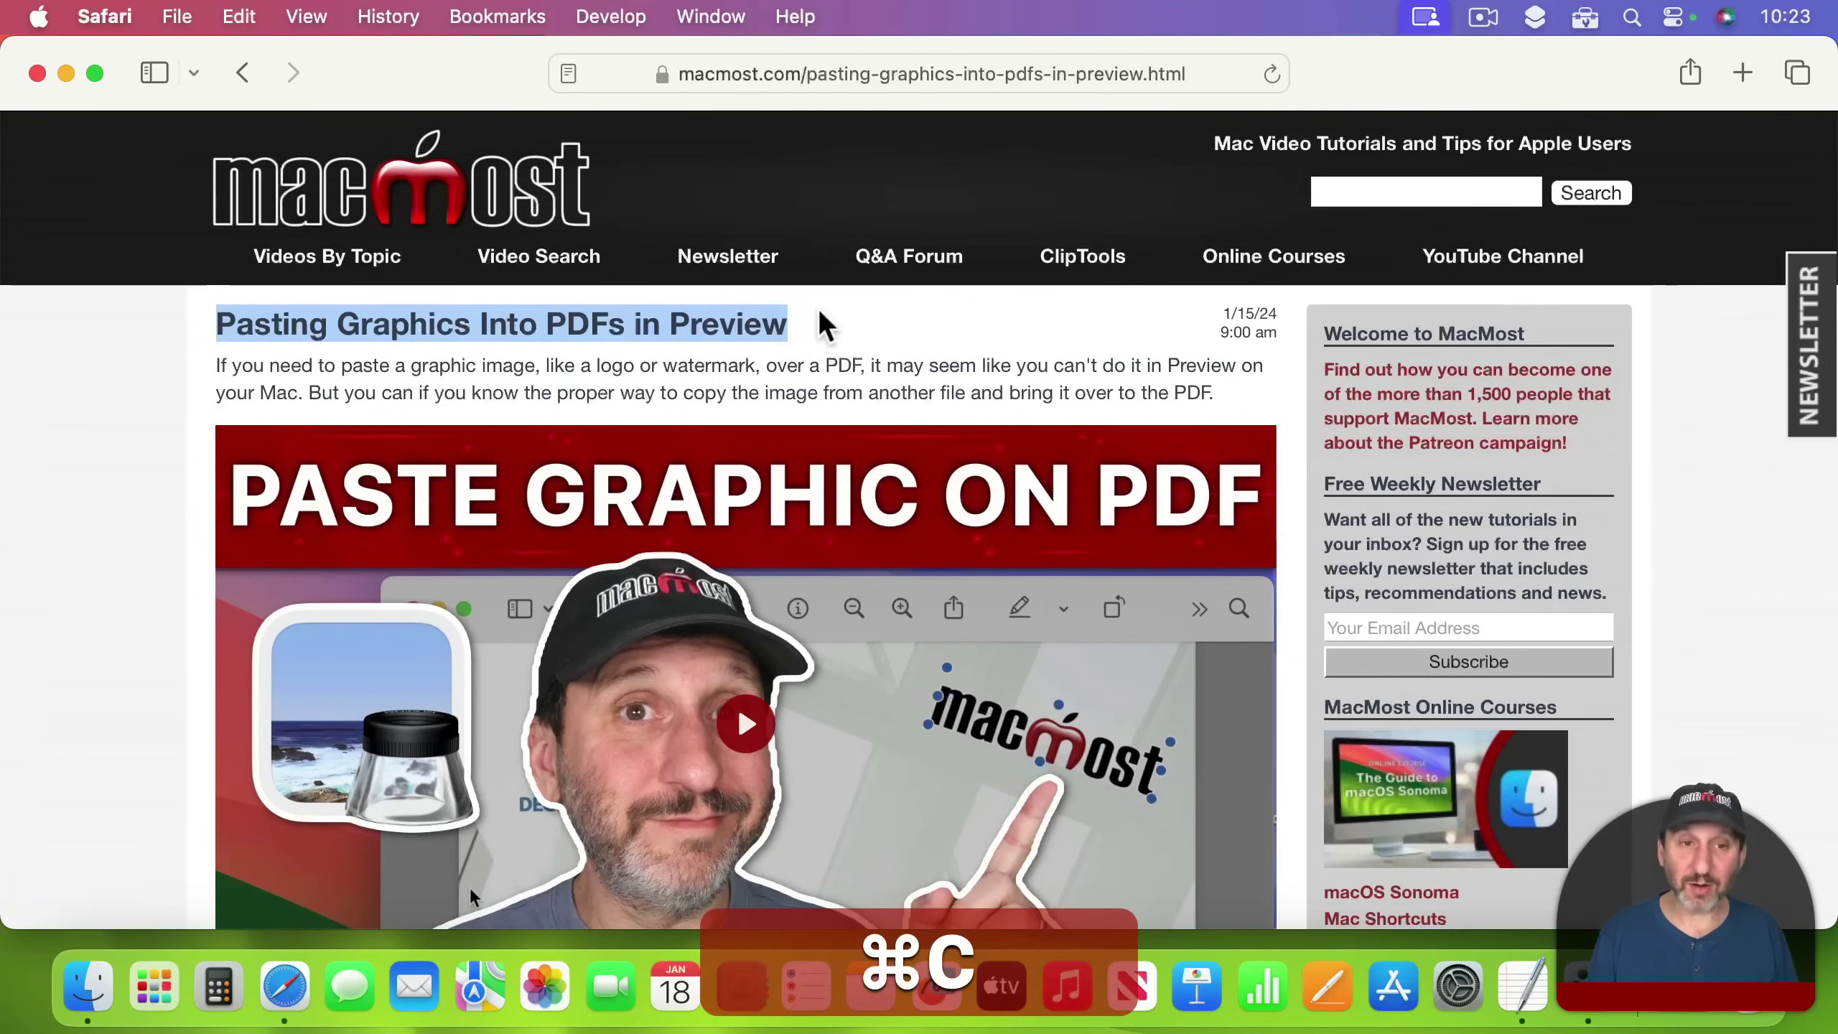
left_click(745, 74)
key("super+c")
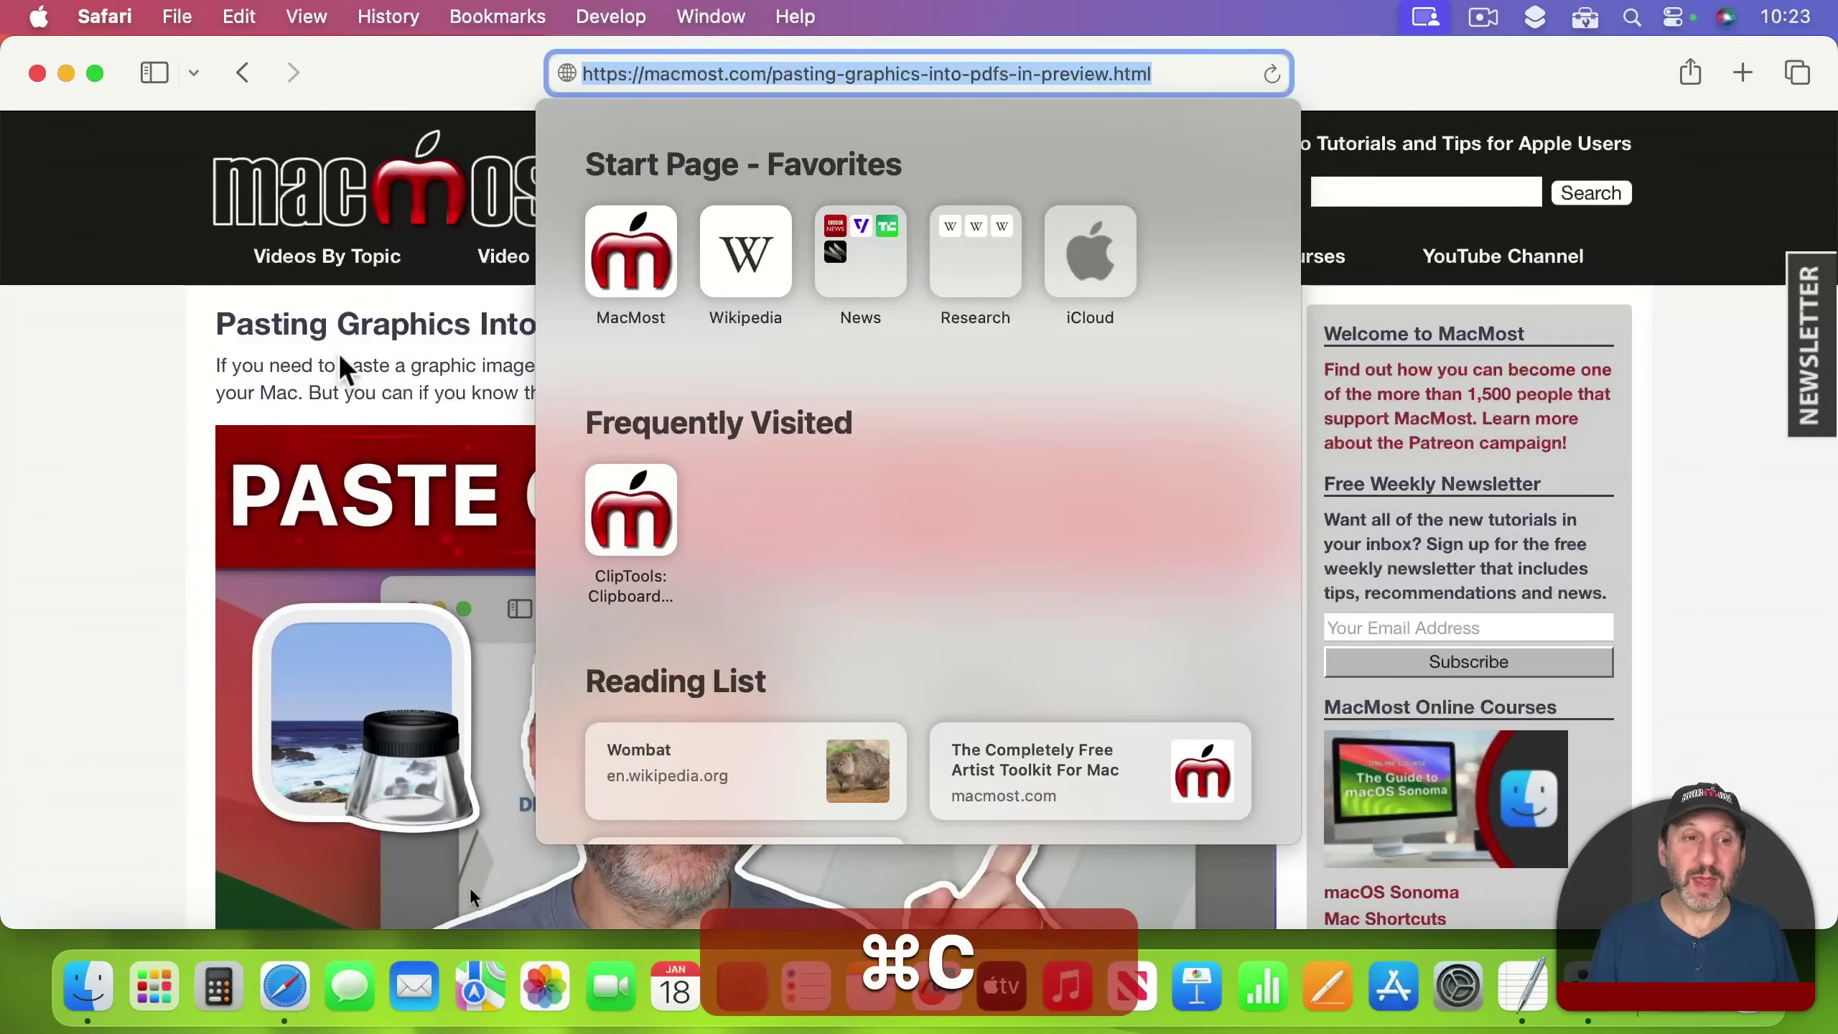
Copy the intro paragraph, check the clipboard menu's recent clips, and hide Safari.
left_click(312, 395)
left_click_drag(218, 362, 1258, 401)
key("super+c")
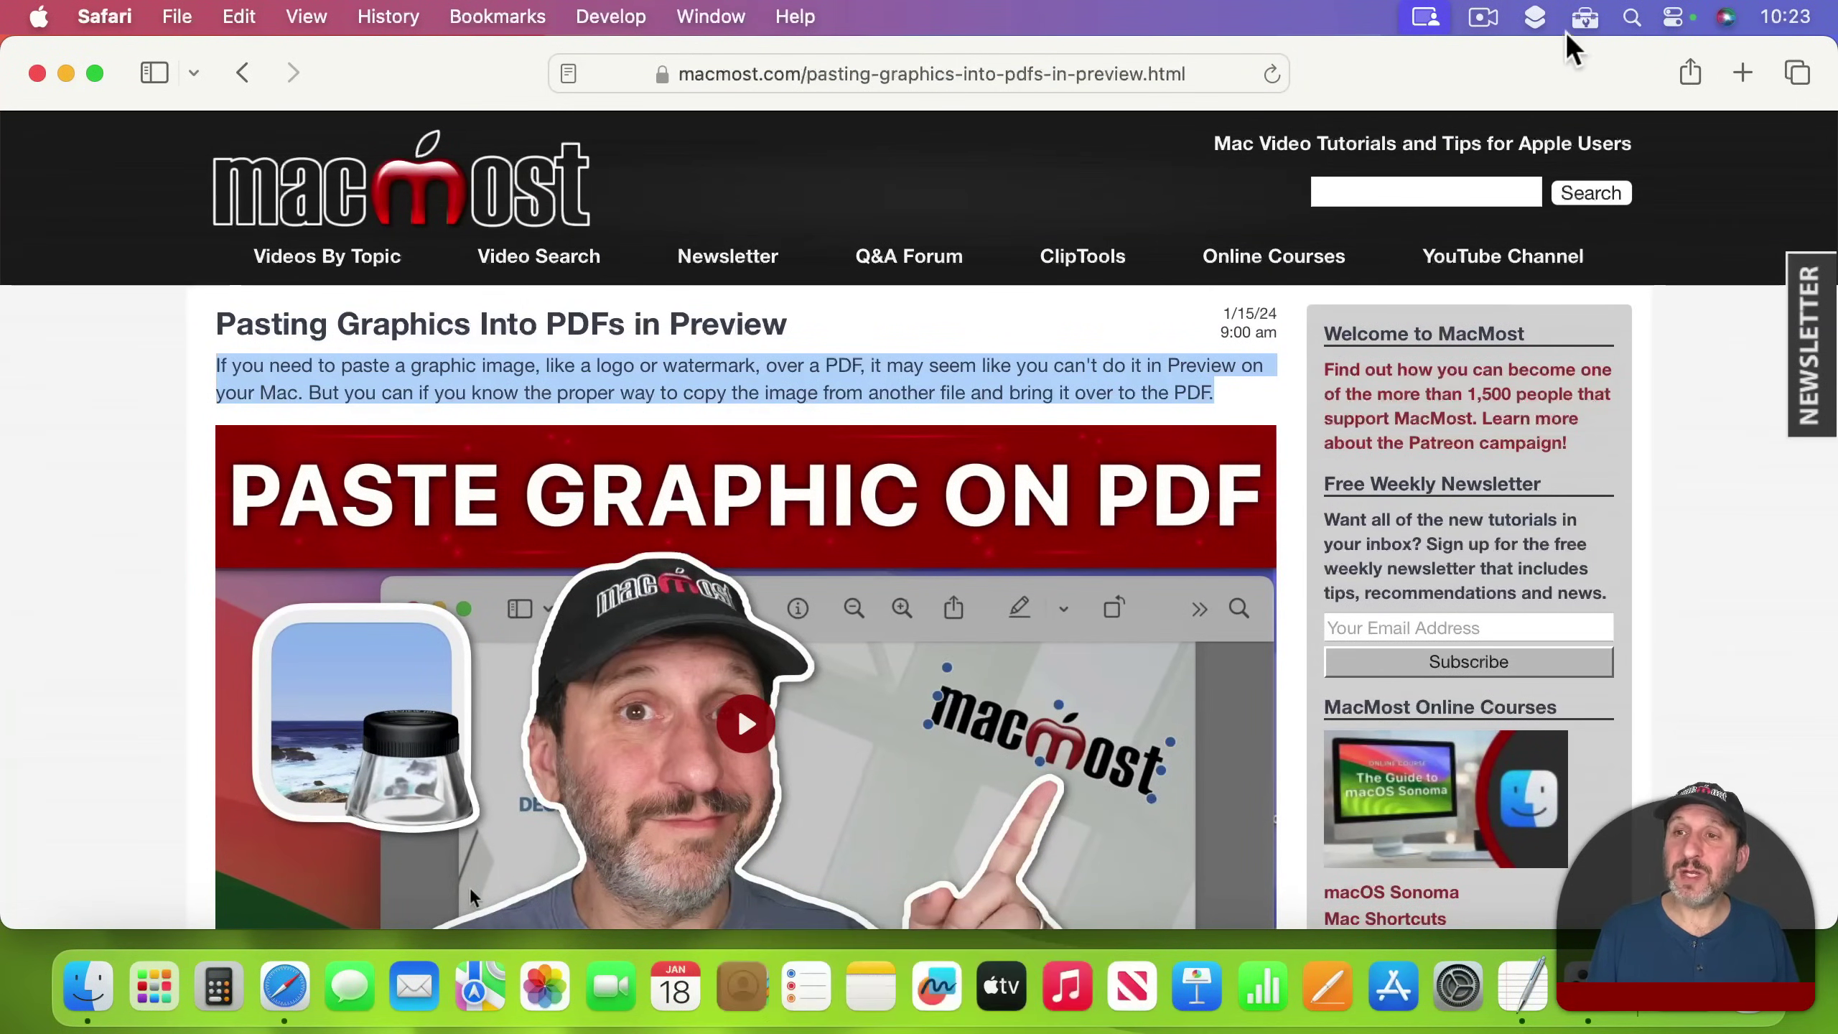
left_click(1583, 20)
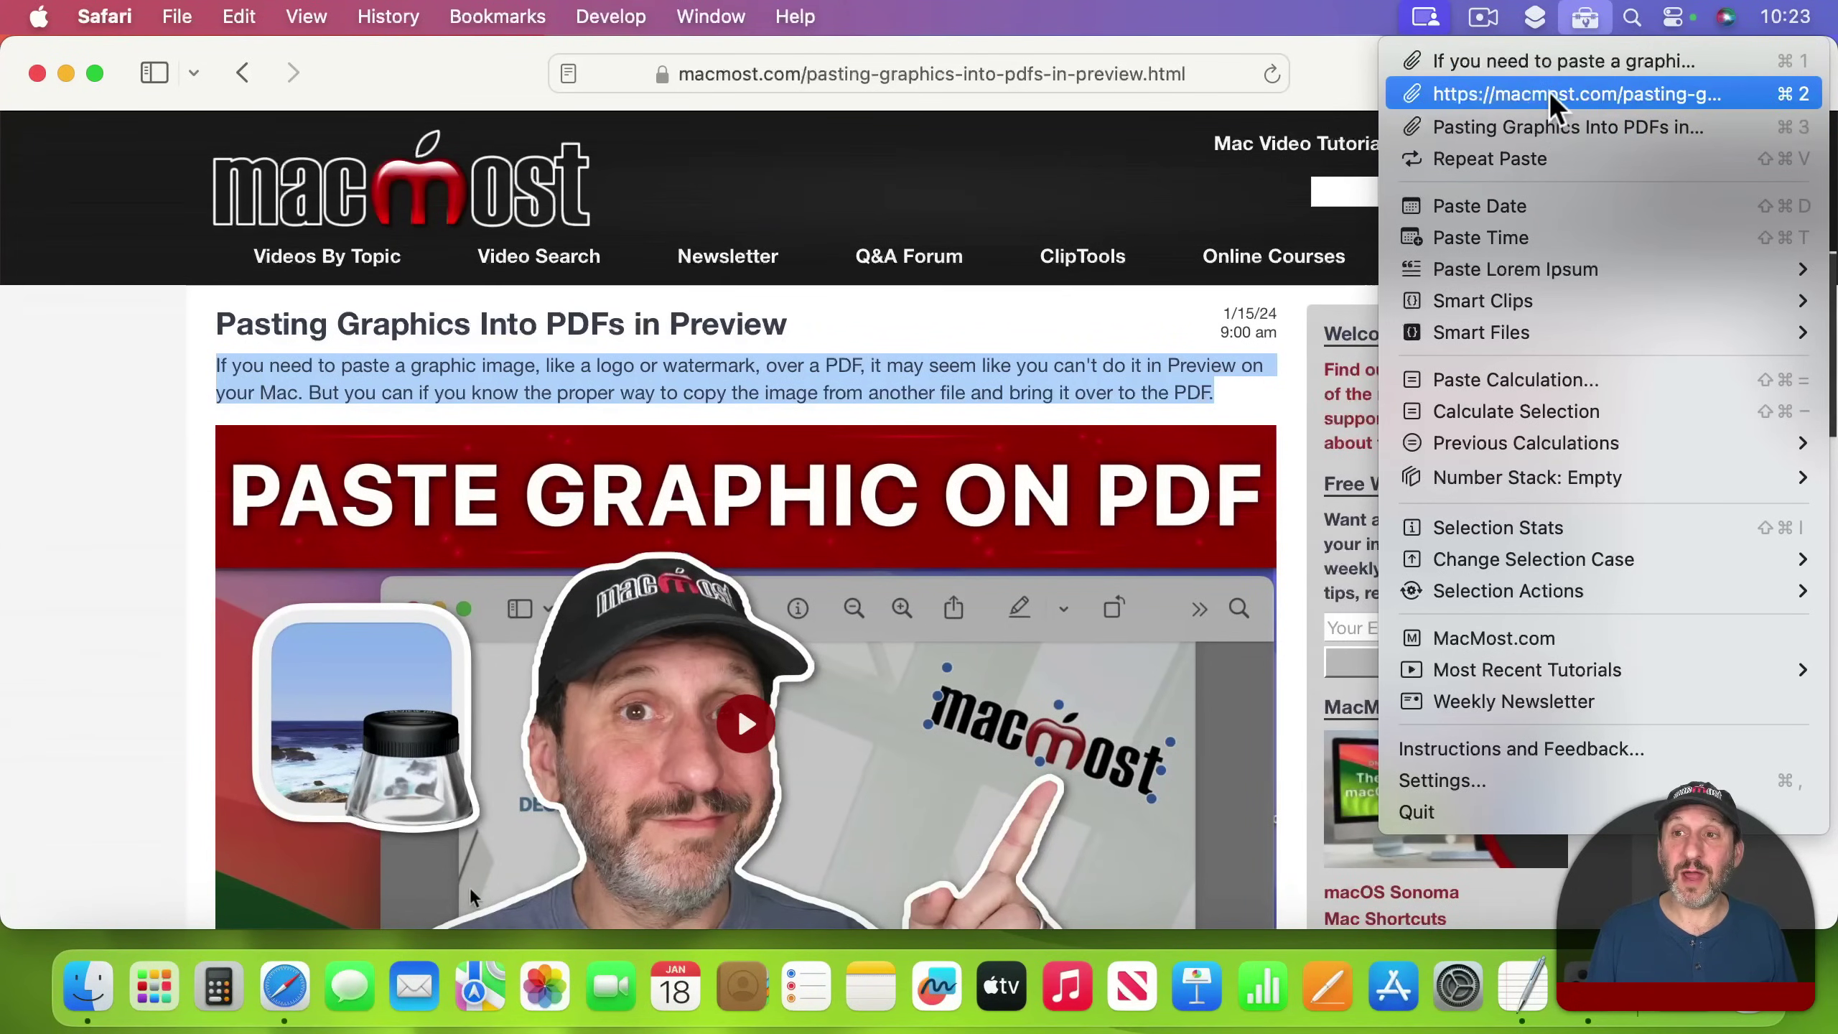
left_click(998, 320)
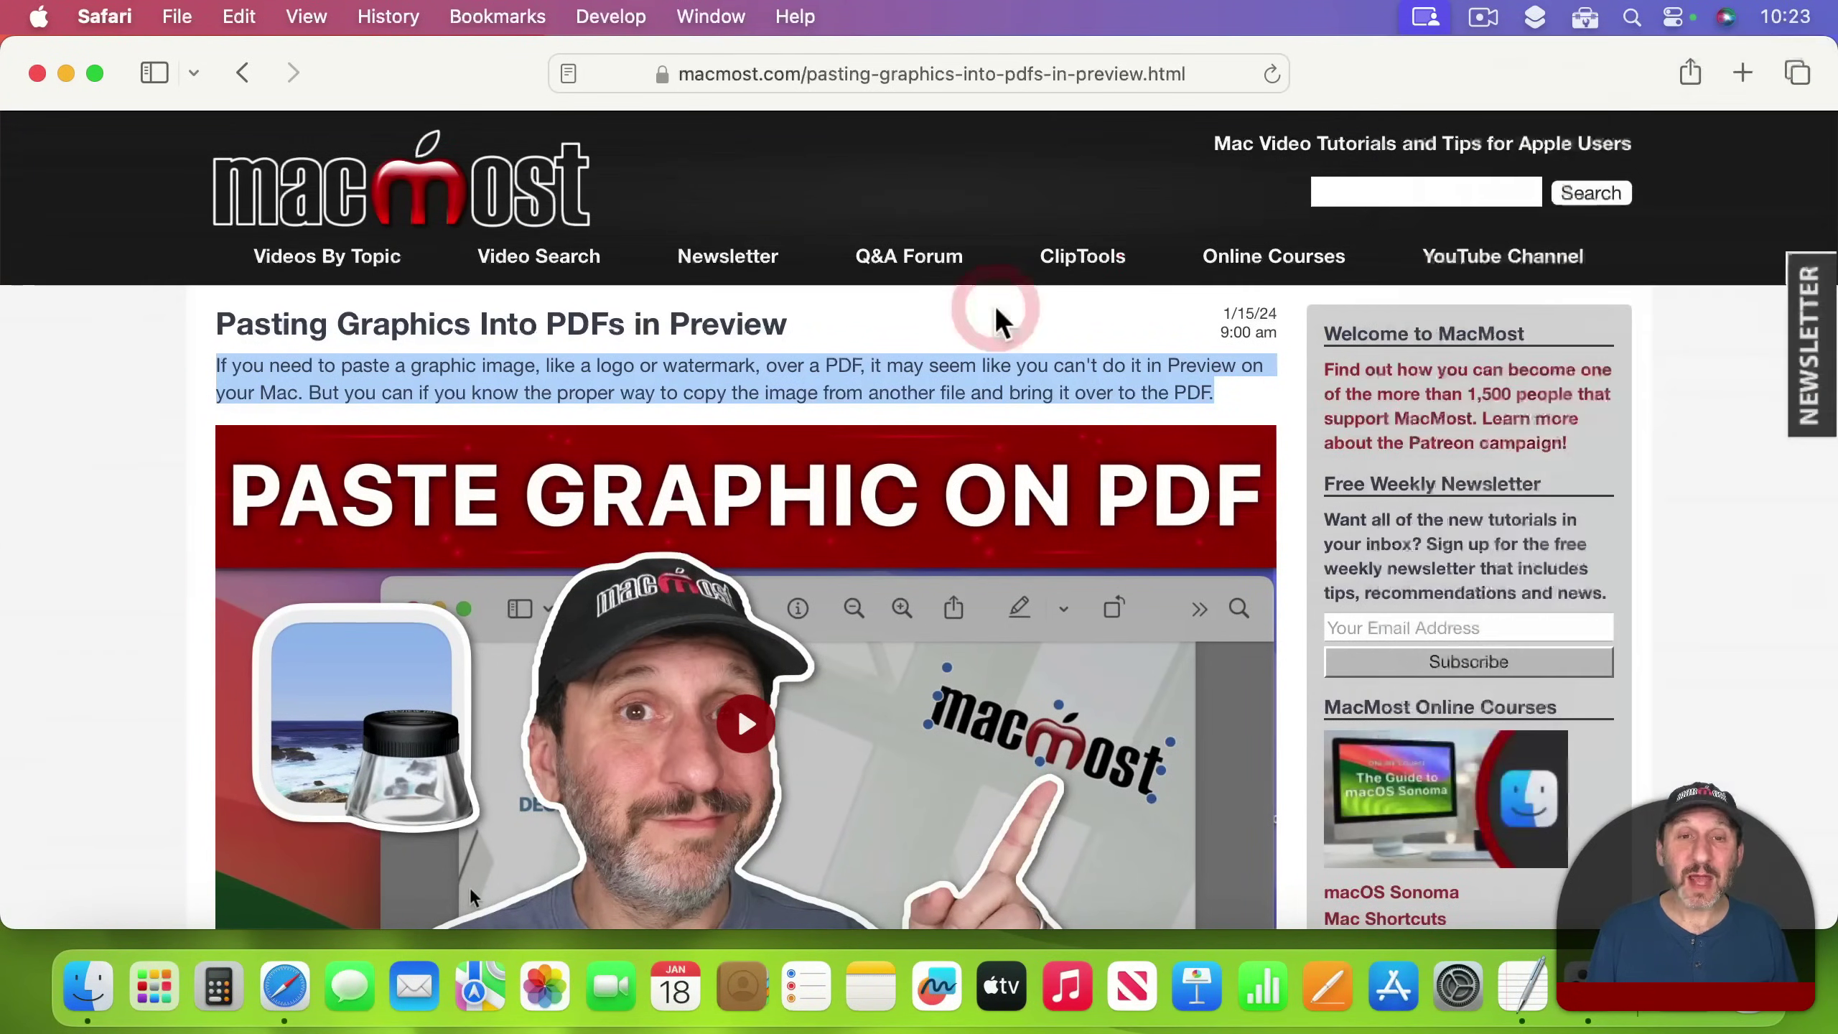
key("cmd+h")
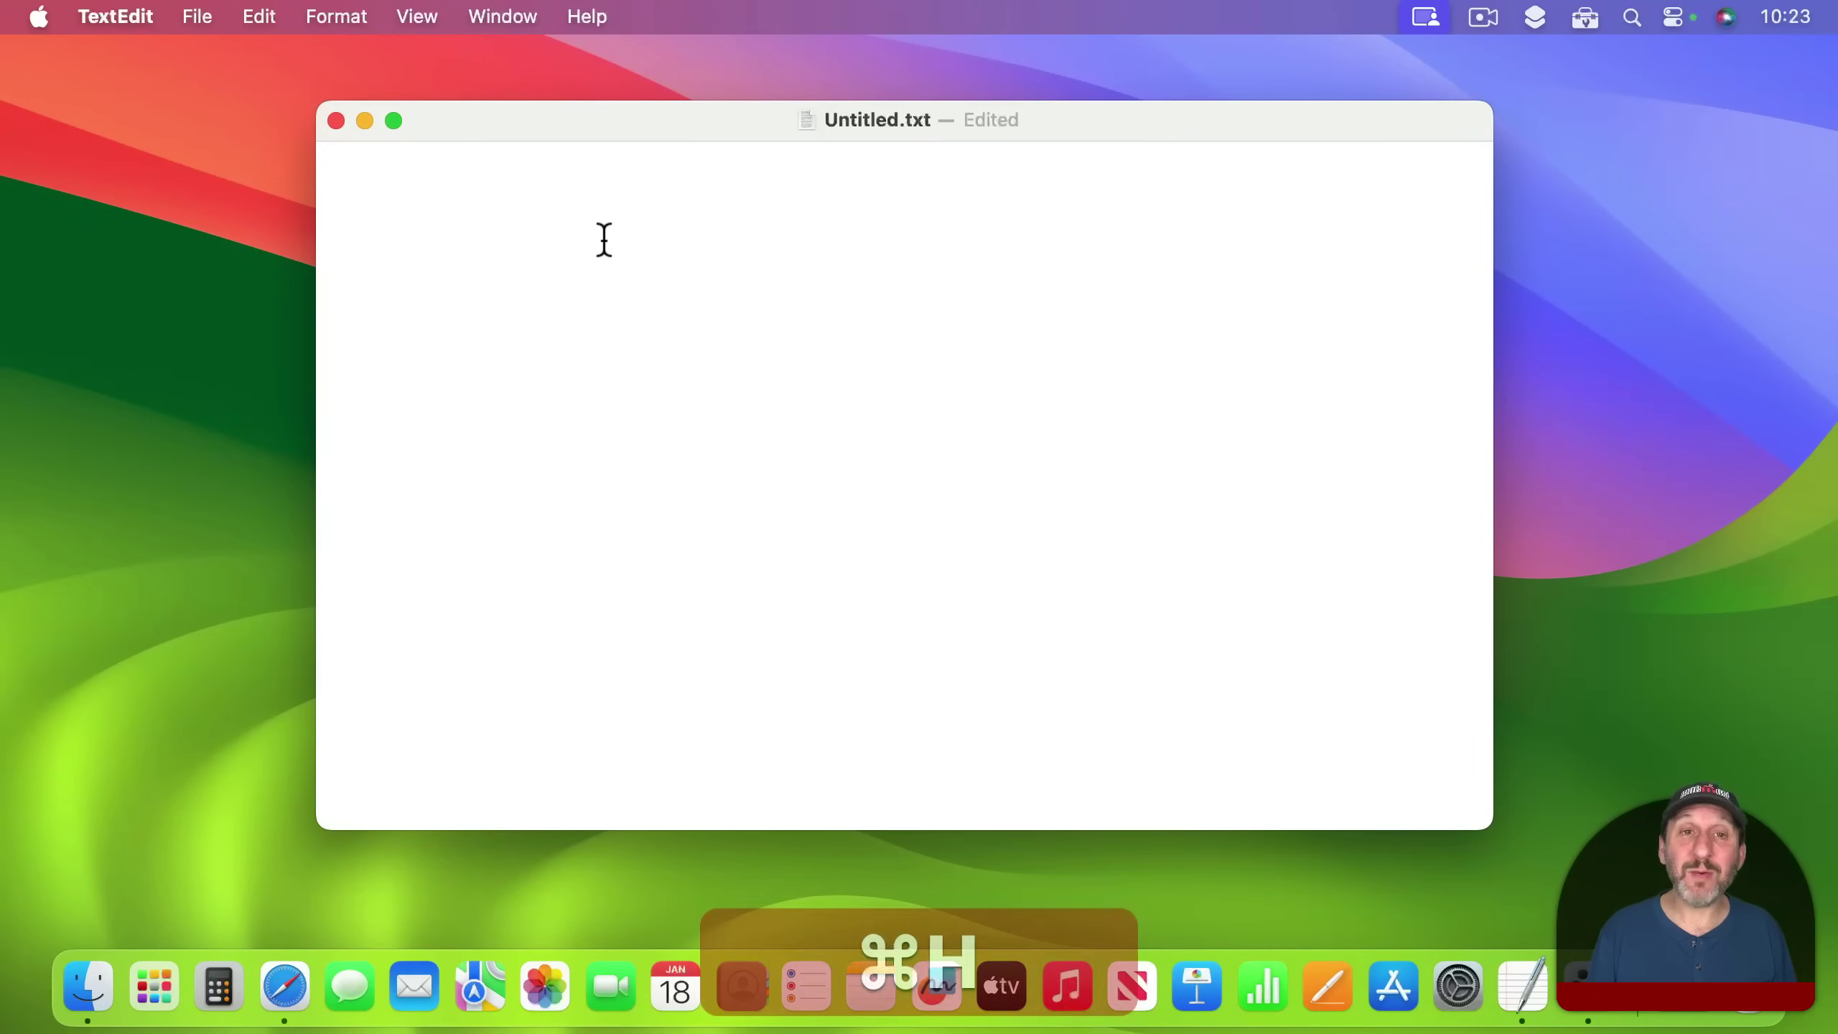
Shift-click a clip in the ClipTools menu to group-paste the title, URL and intro paragraph.
left_click(1582, 16)
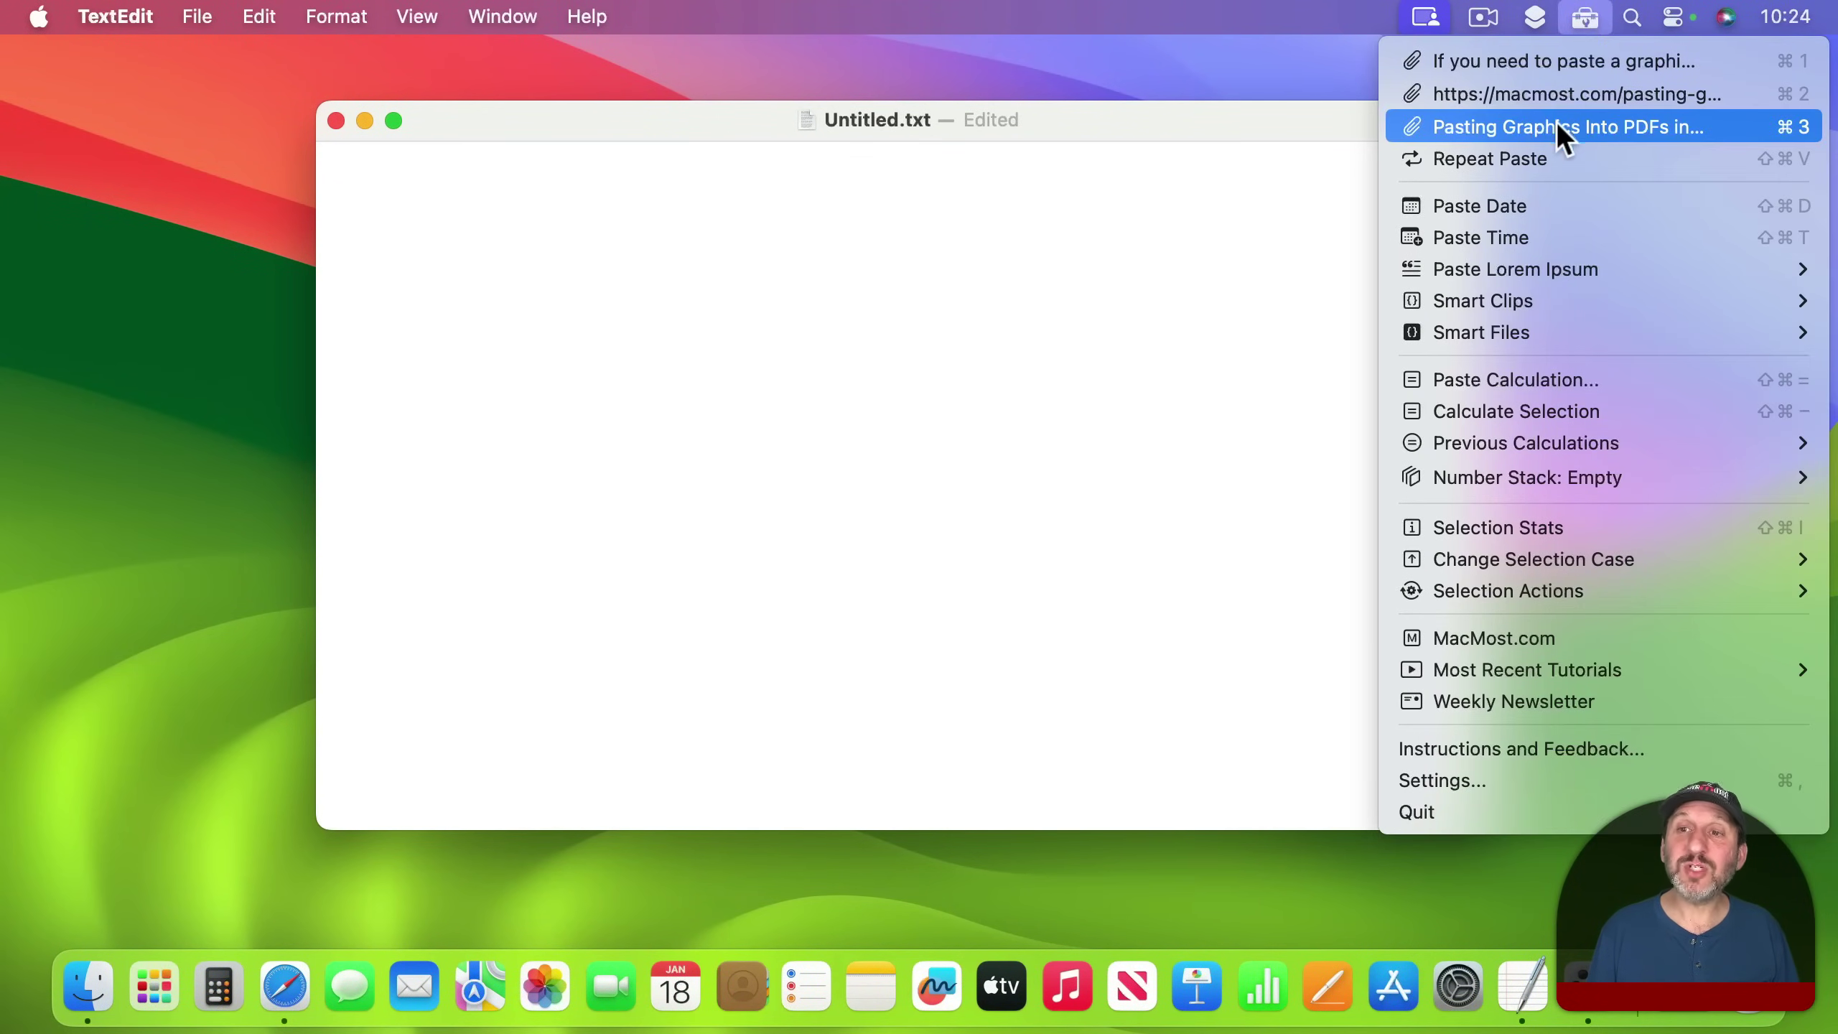
key("shift")
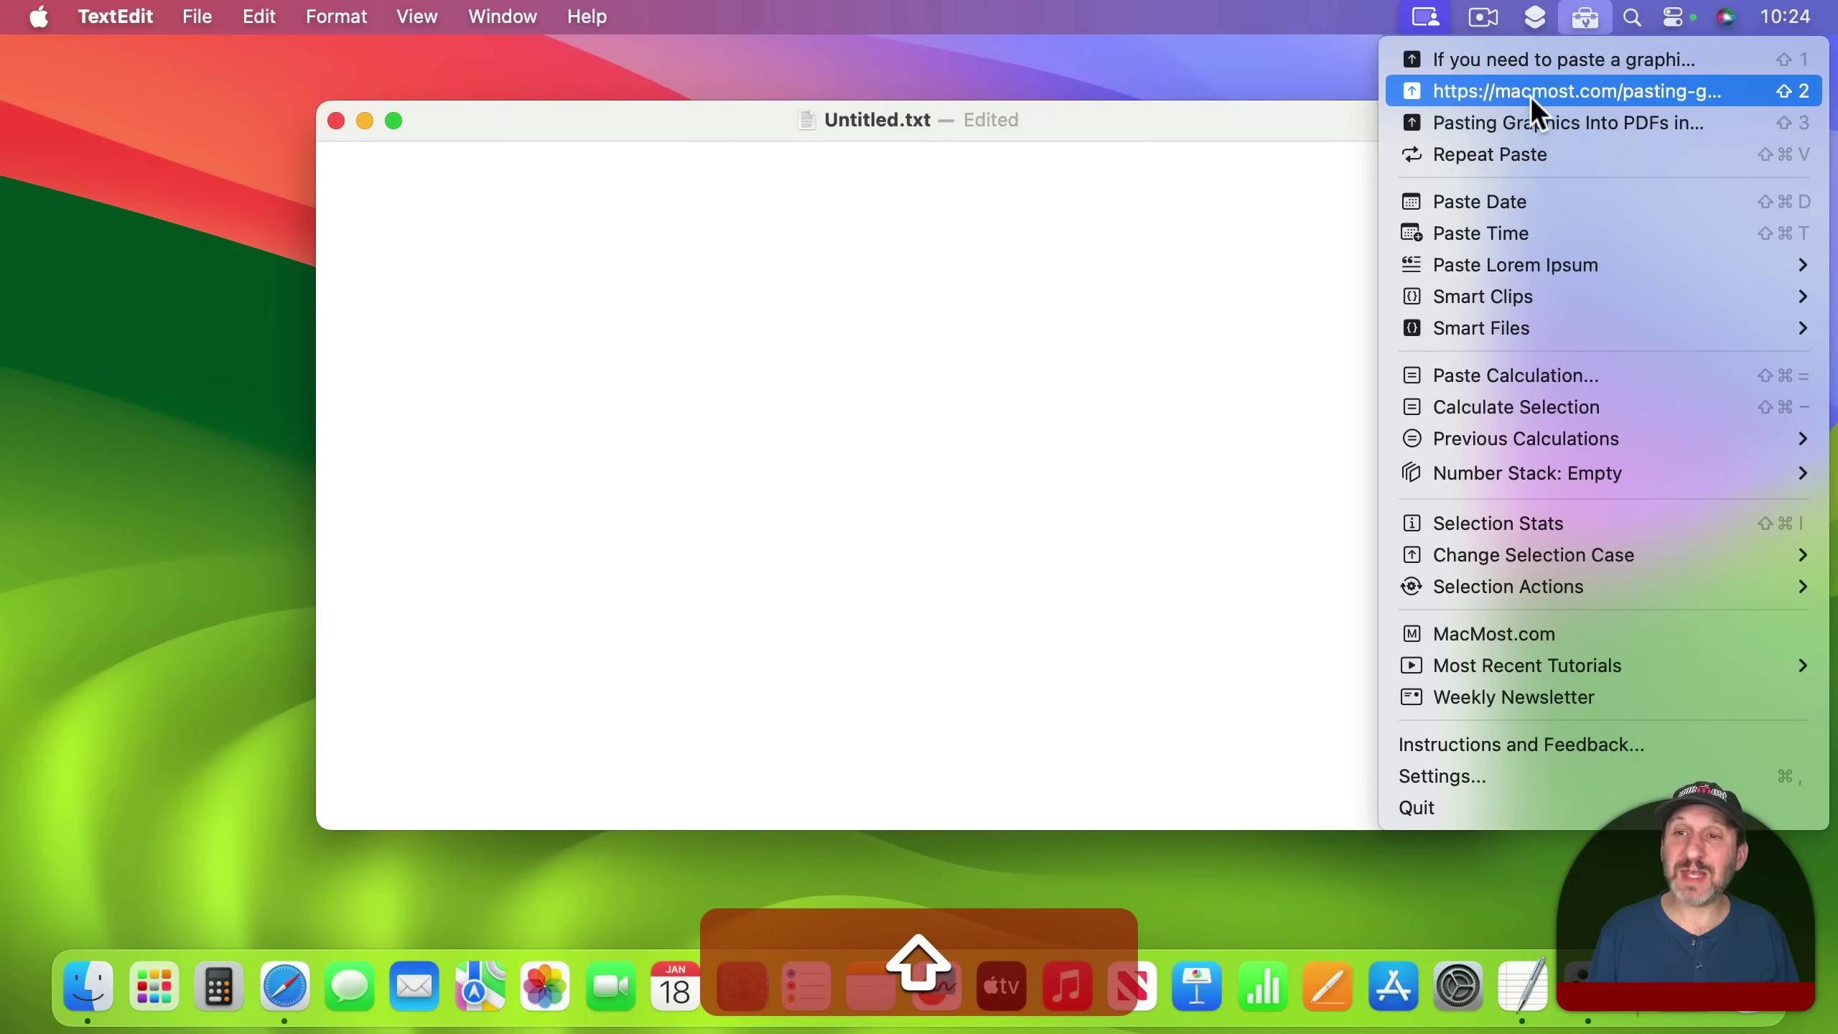
left_click(1540, 124, "shift")
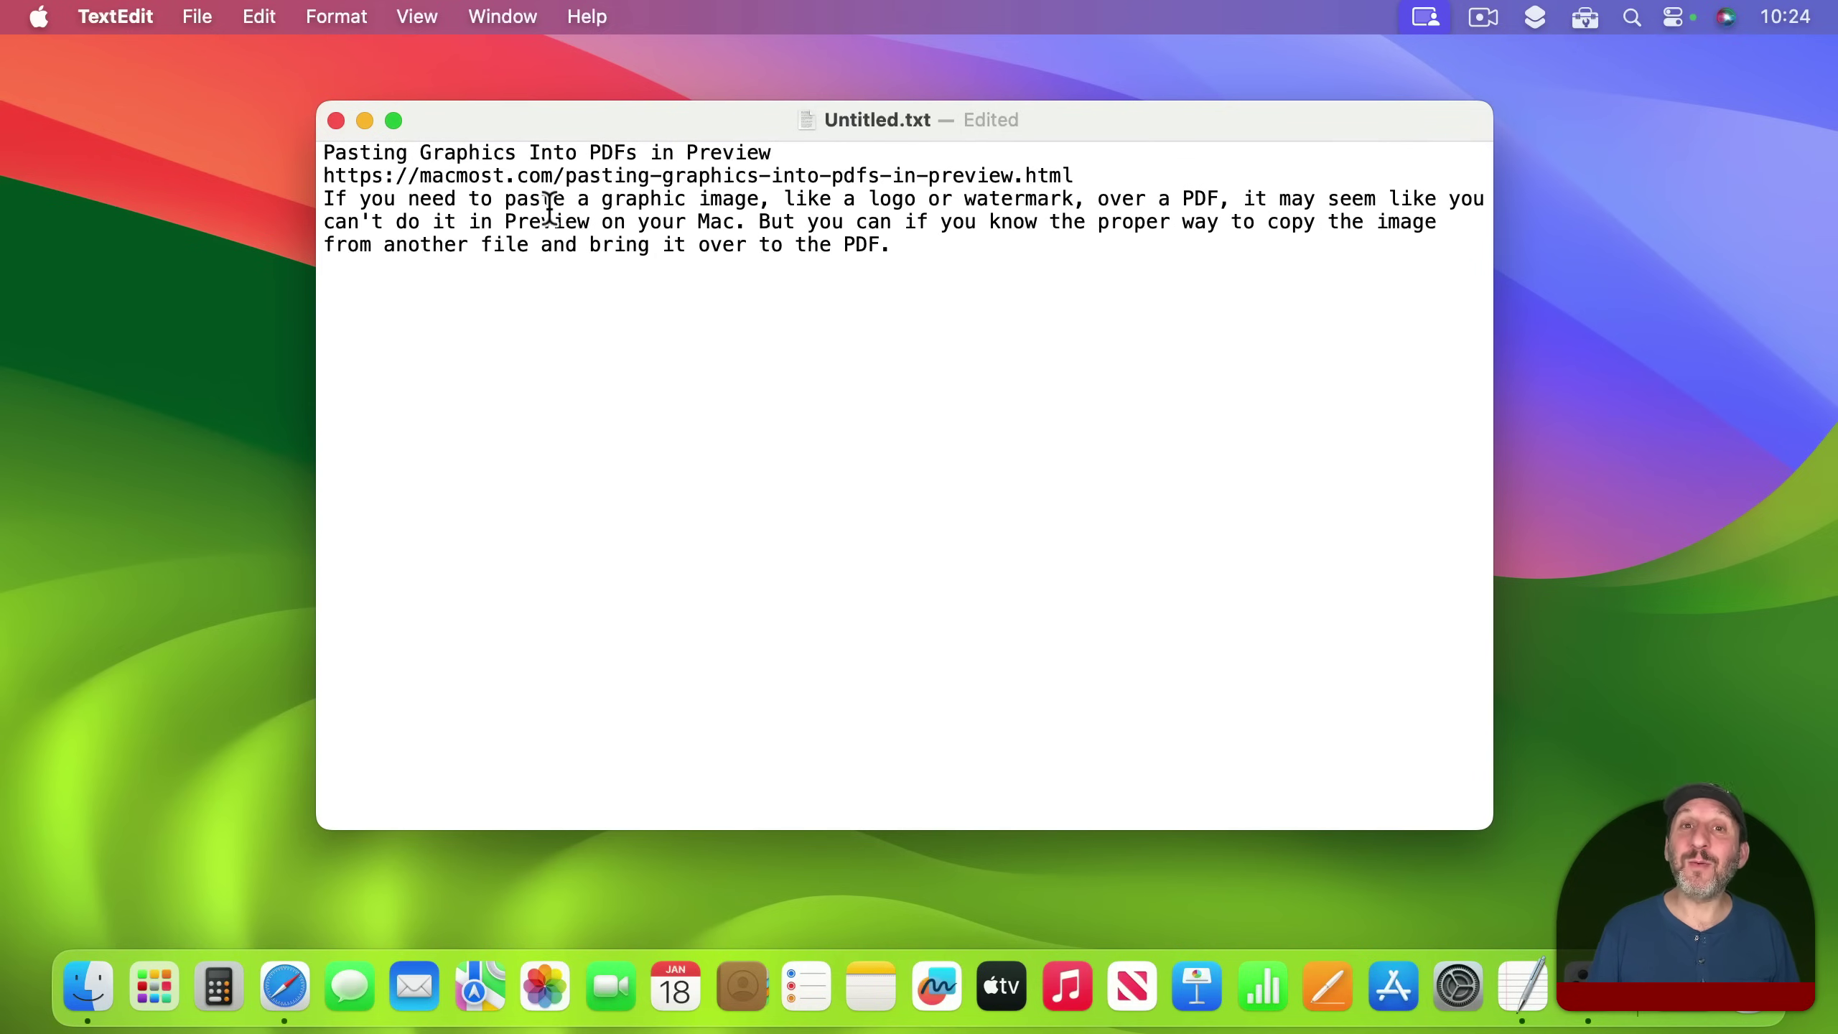
Add a blank line and repeat the group paste for a second copy.
key("Return")
key("Return")
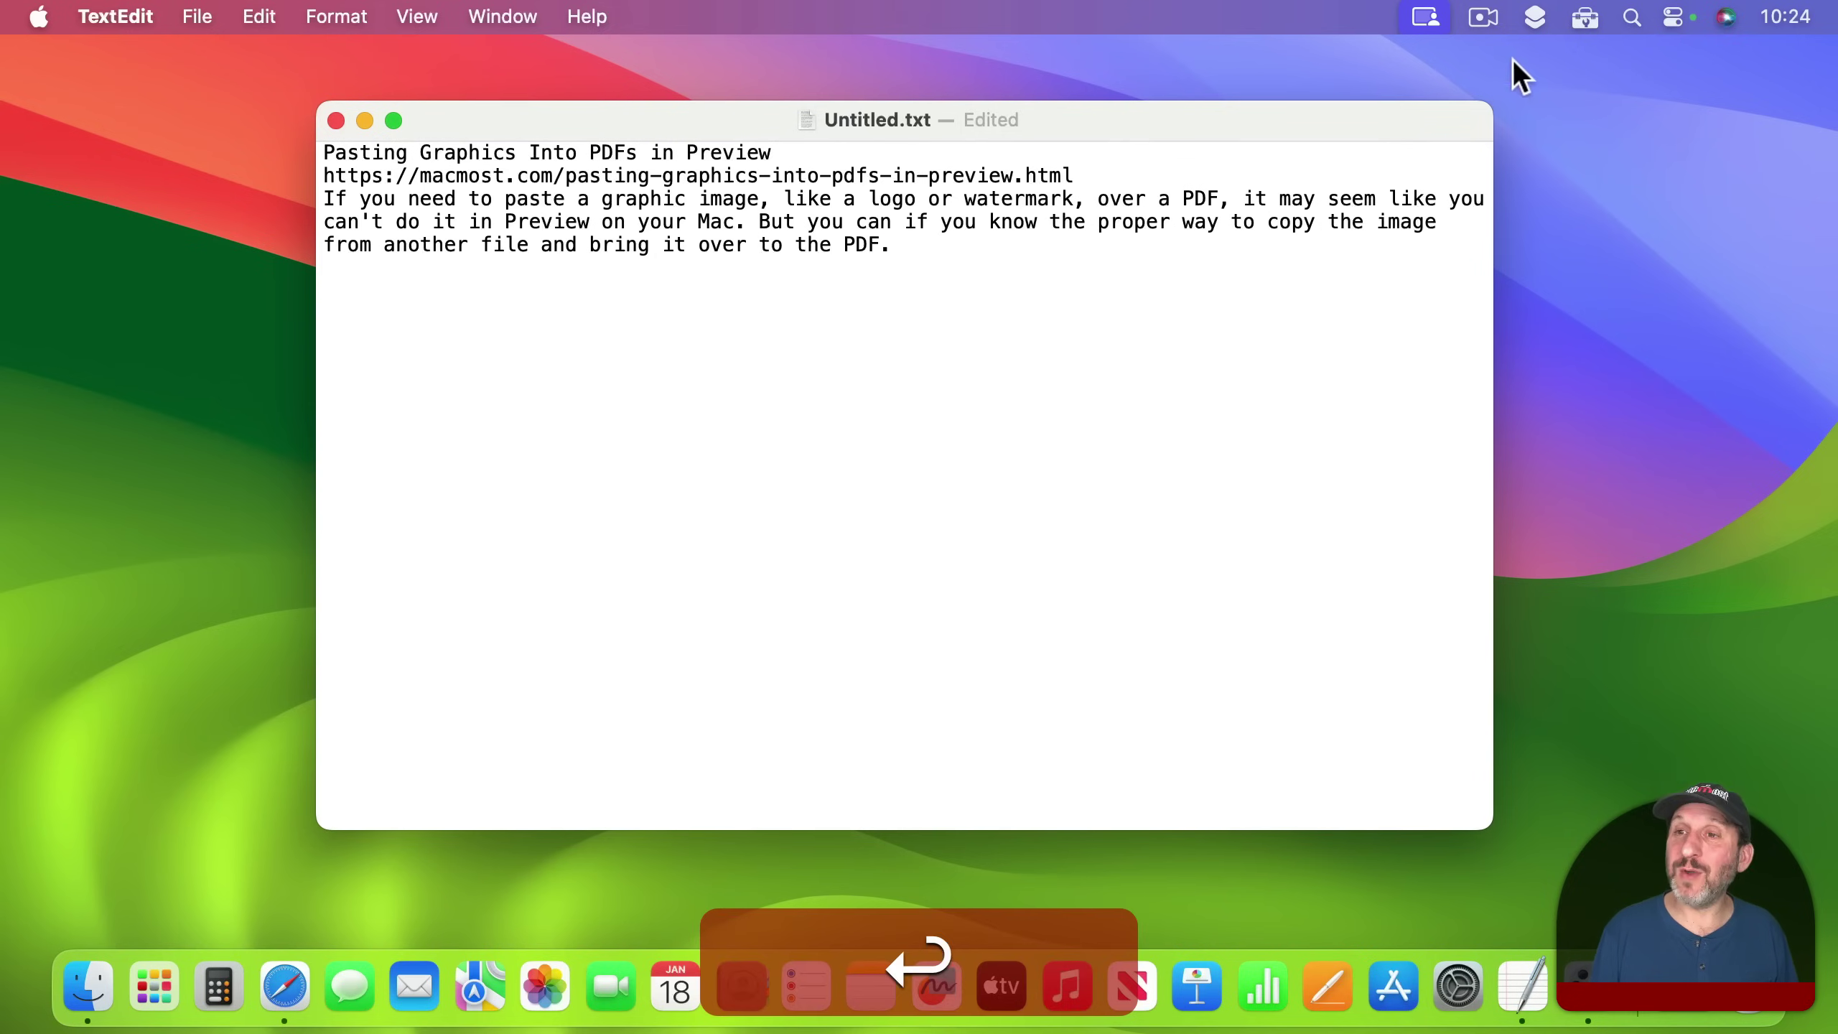
left_click(1584, 19)
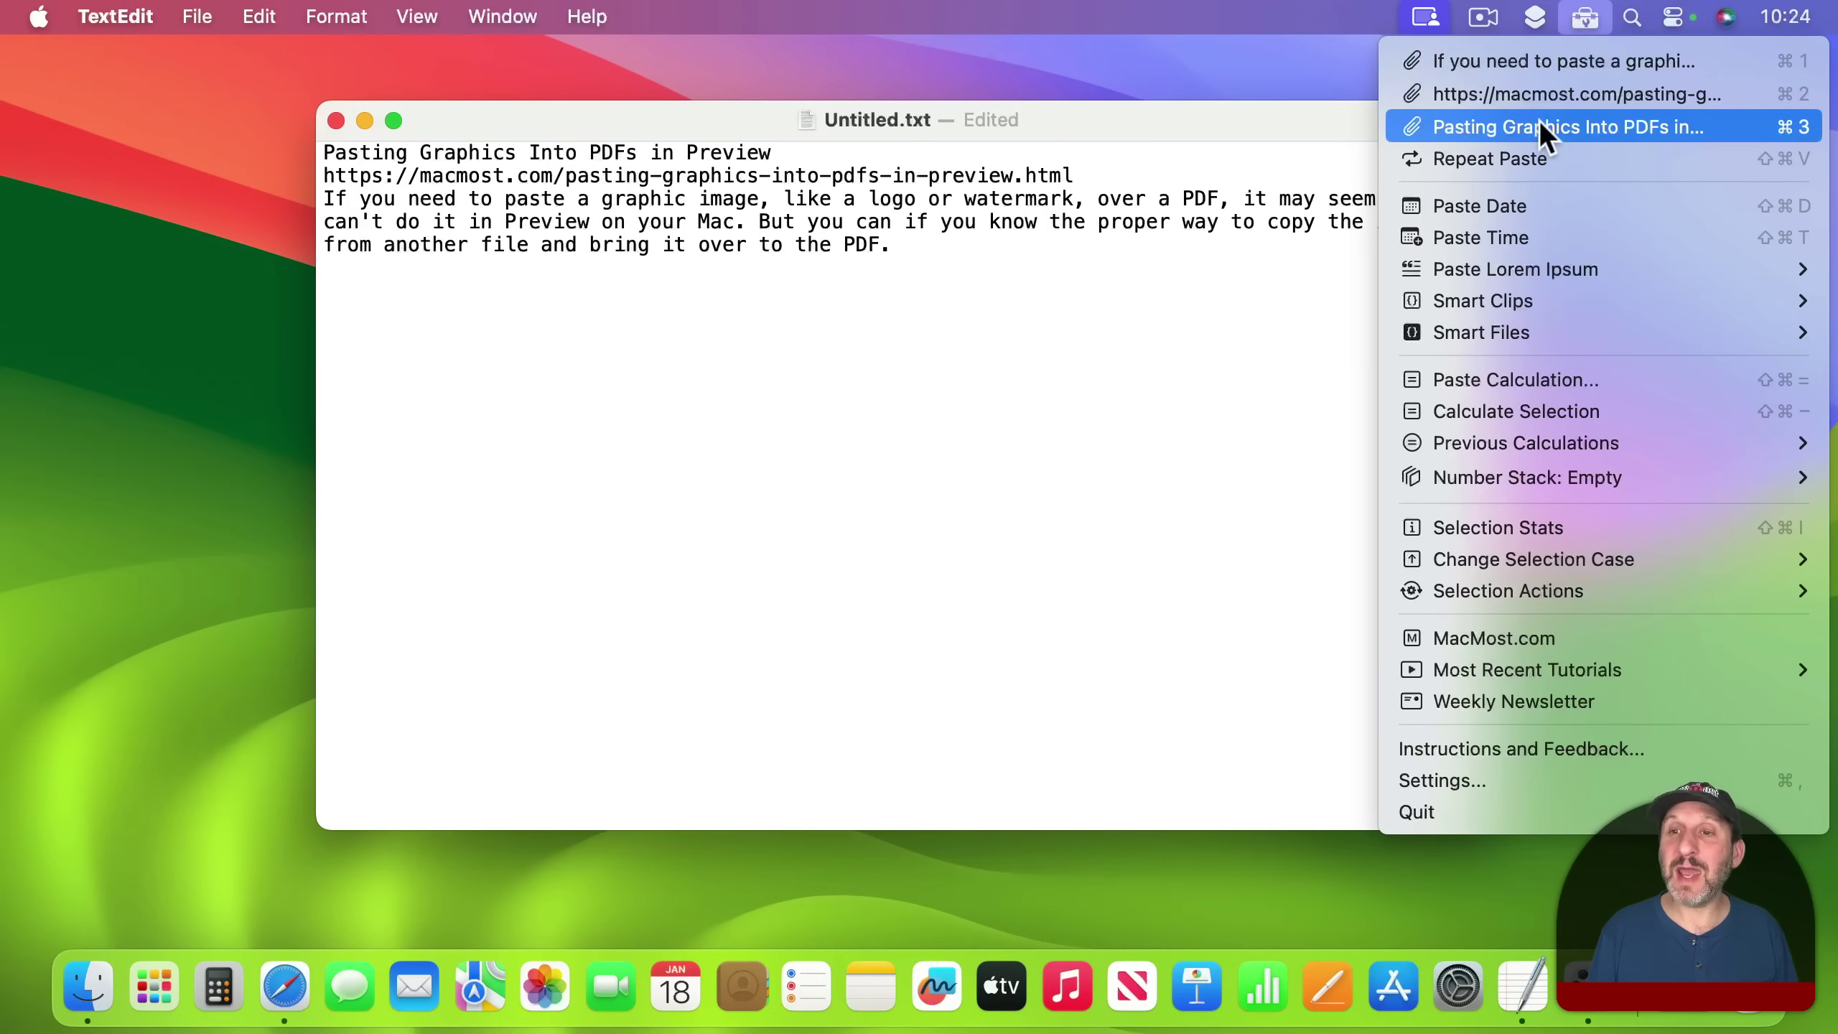
key("shift")
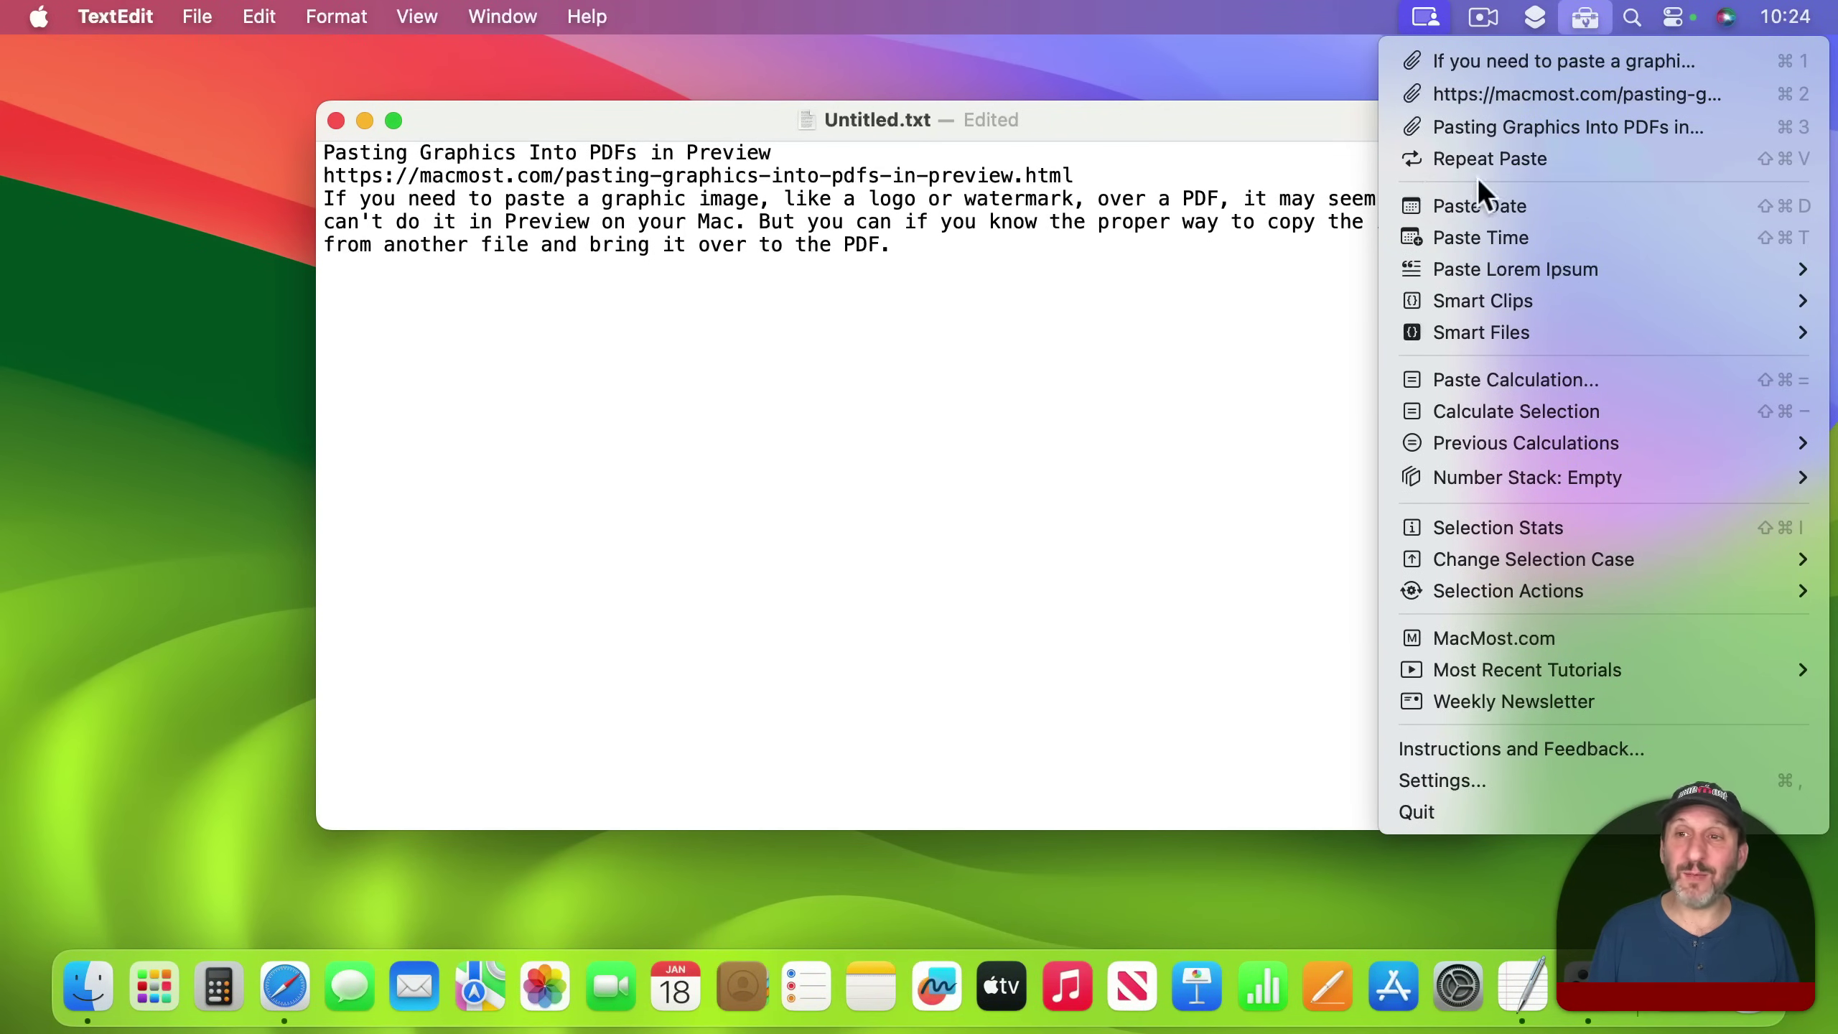
left_click(1508, 158)
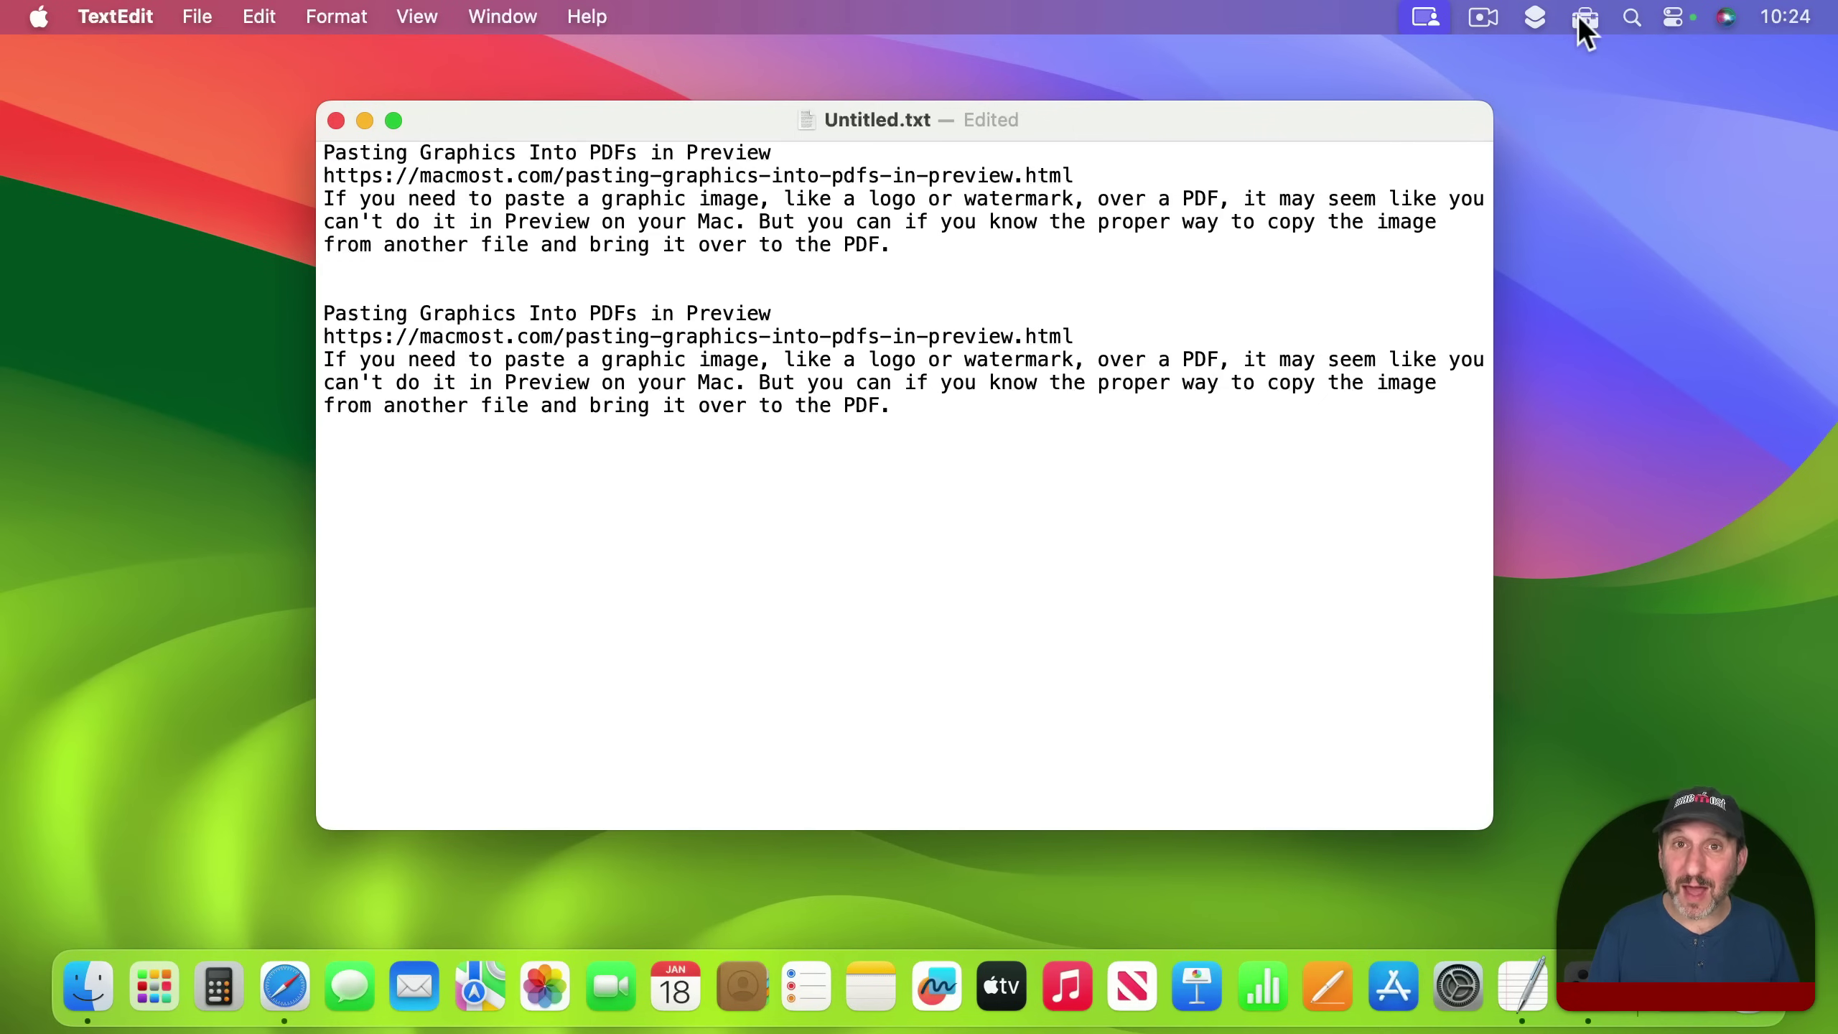
Glance at Clip Tools settings without saving, then repeat the group paste a third time with ⇧⌘V.
key("Return")
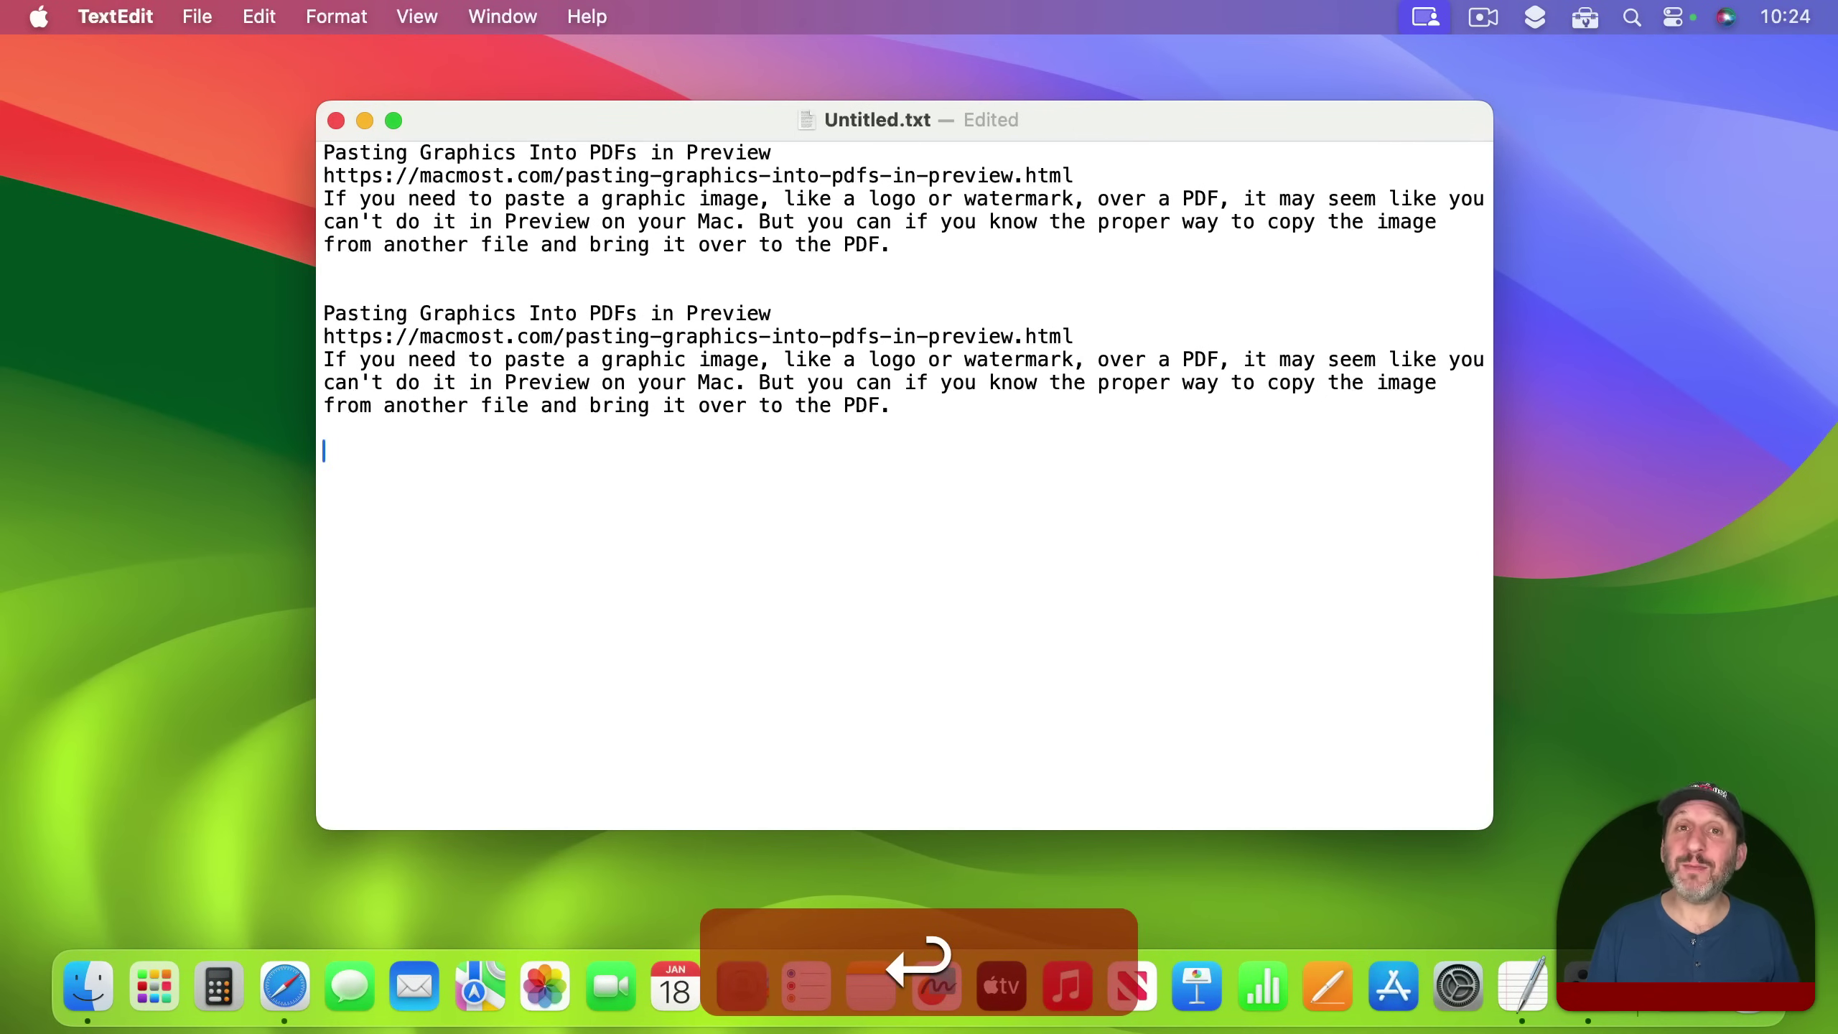
left_click(1583, 19)
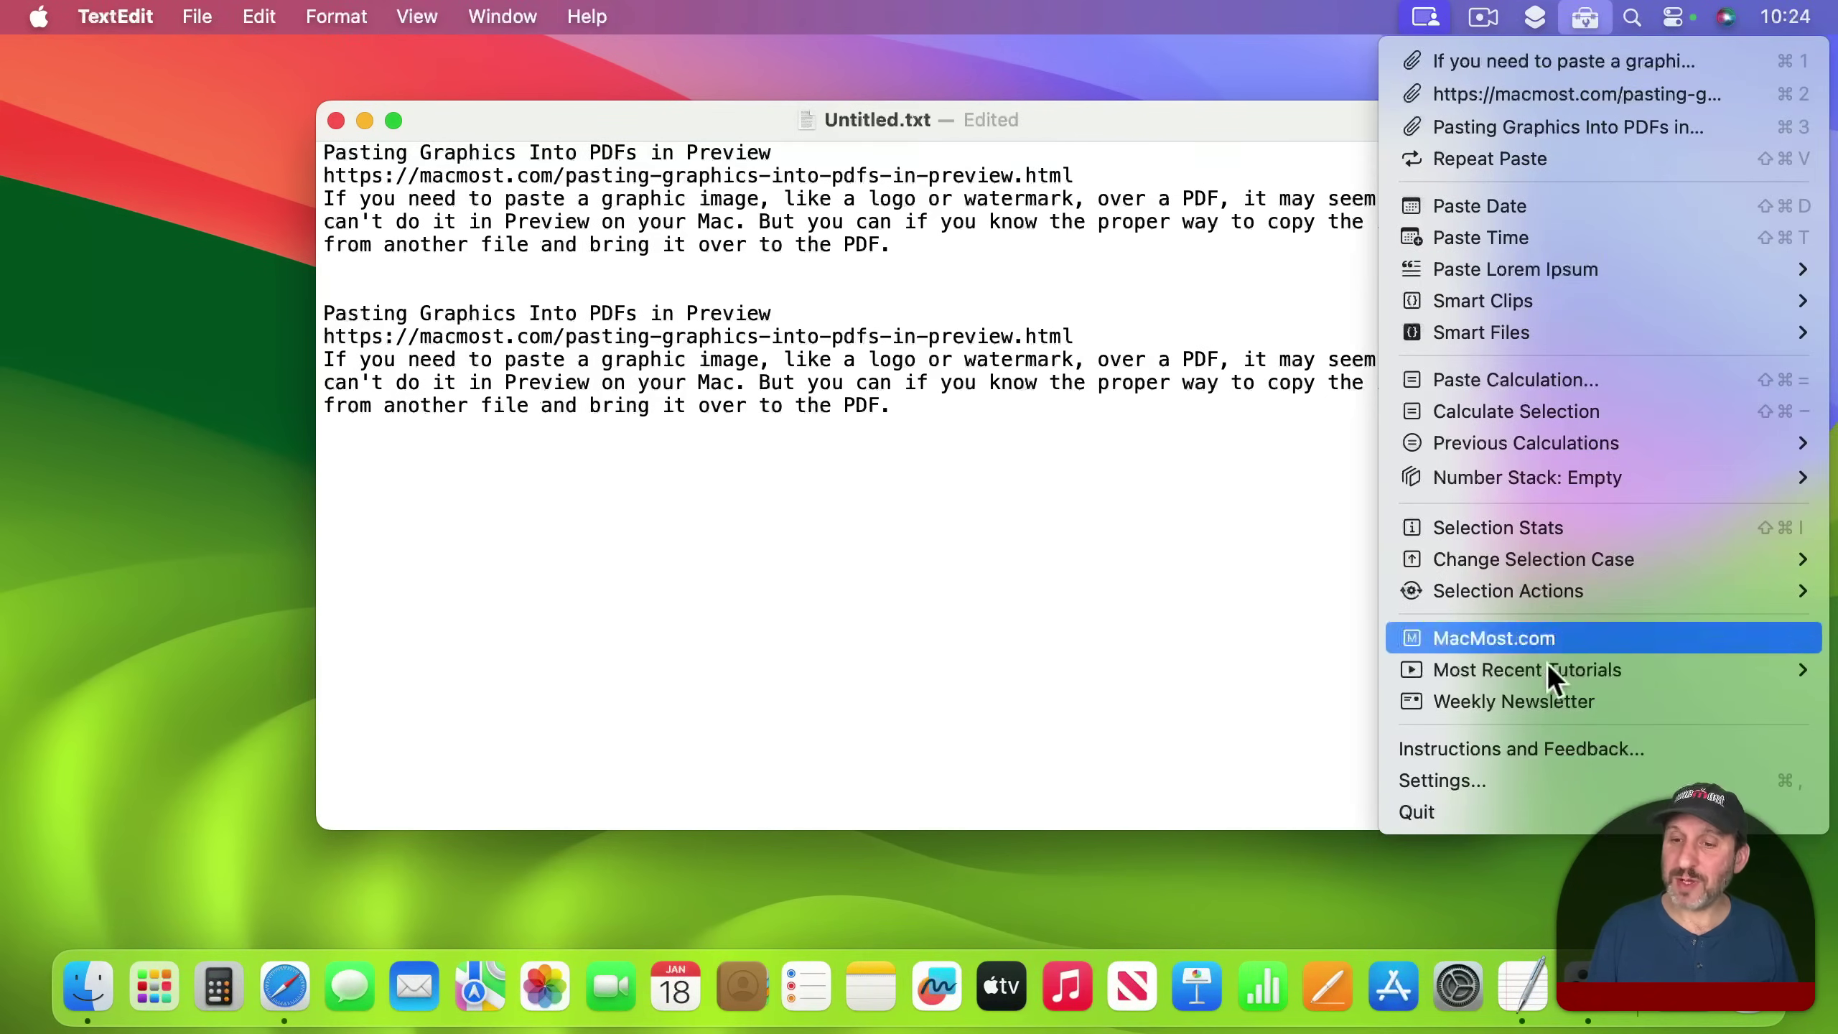
left_click(1499, 782)
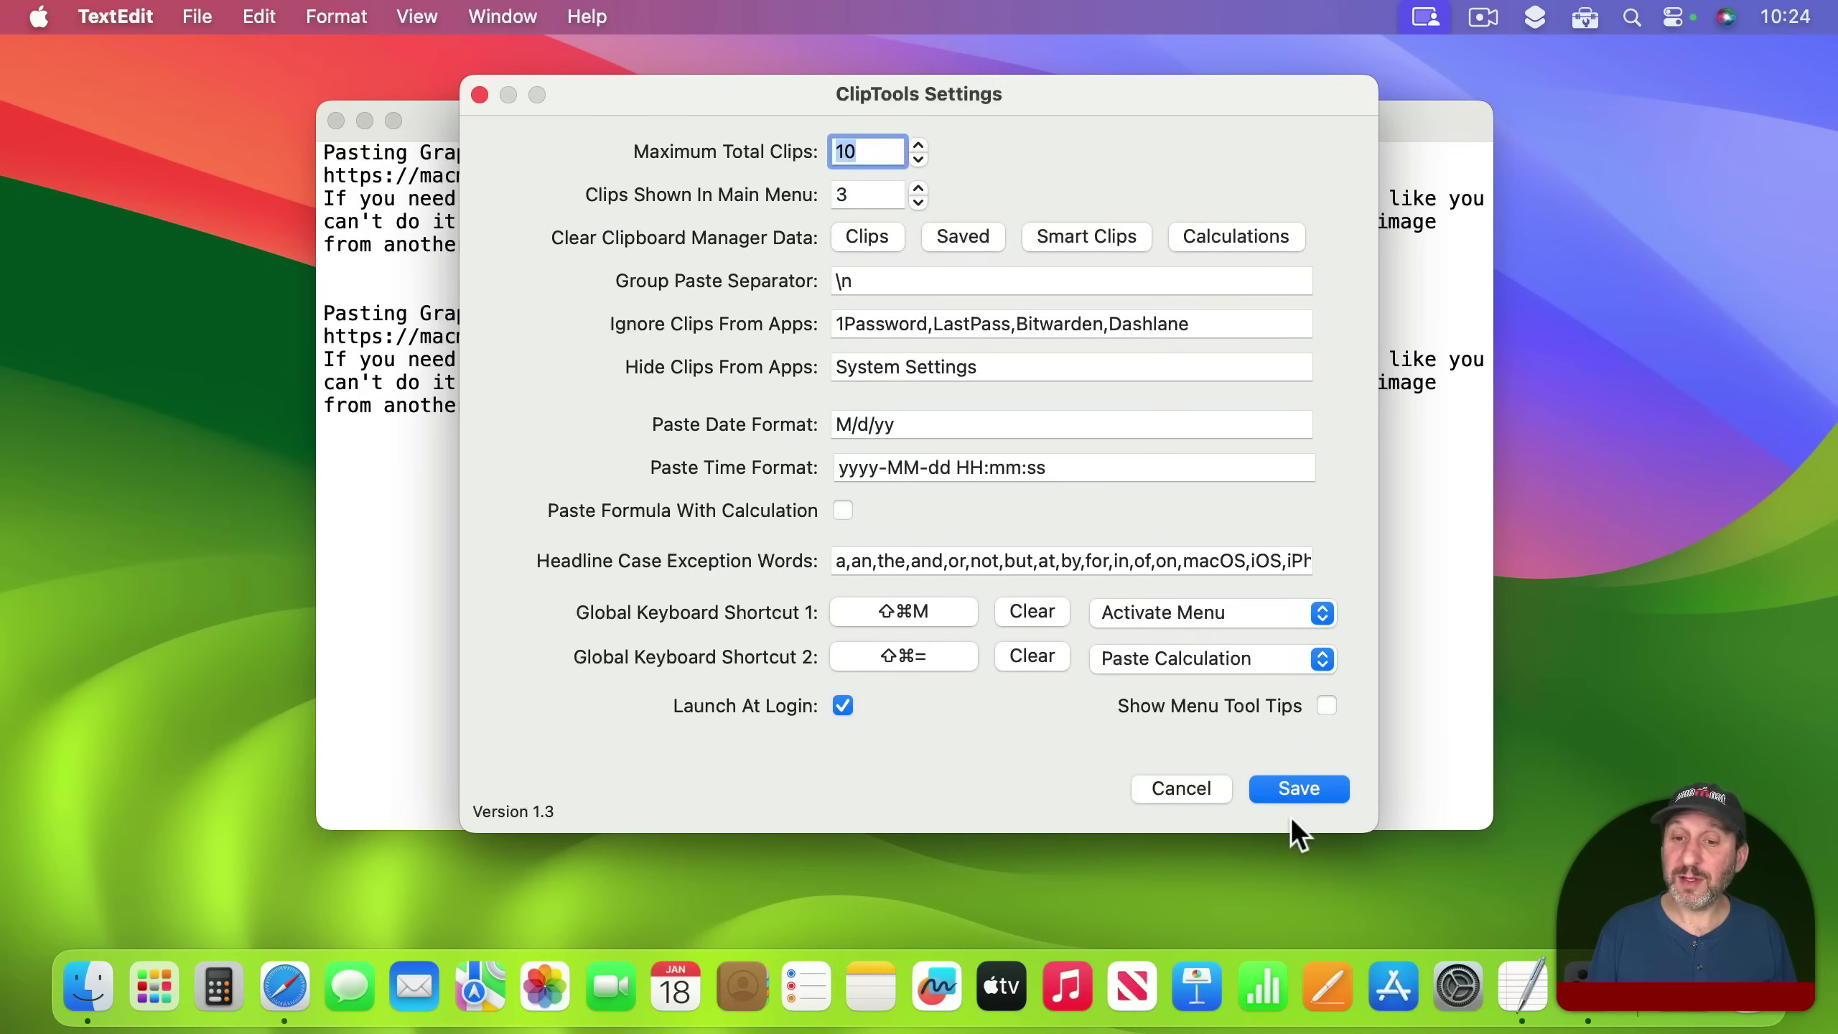
left_click(1195, 792)
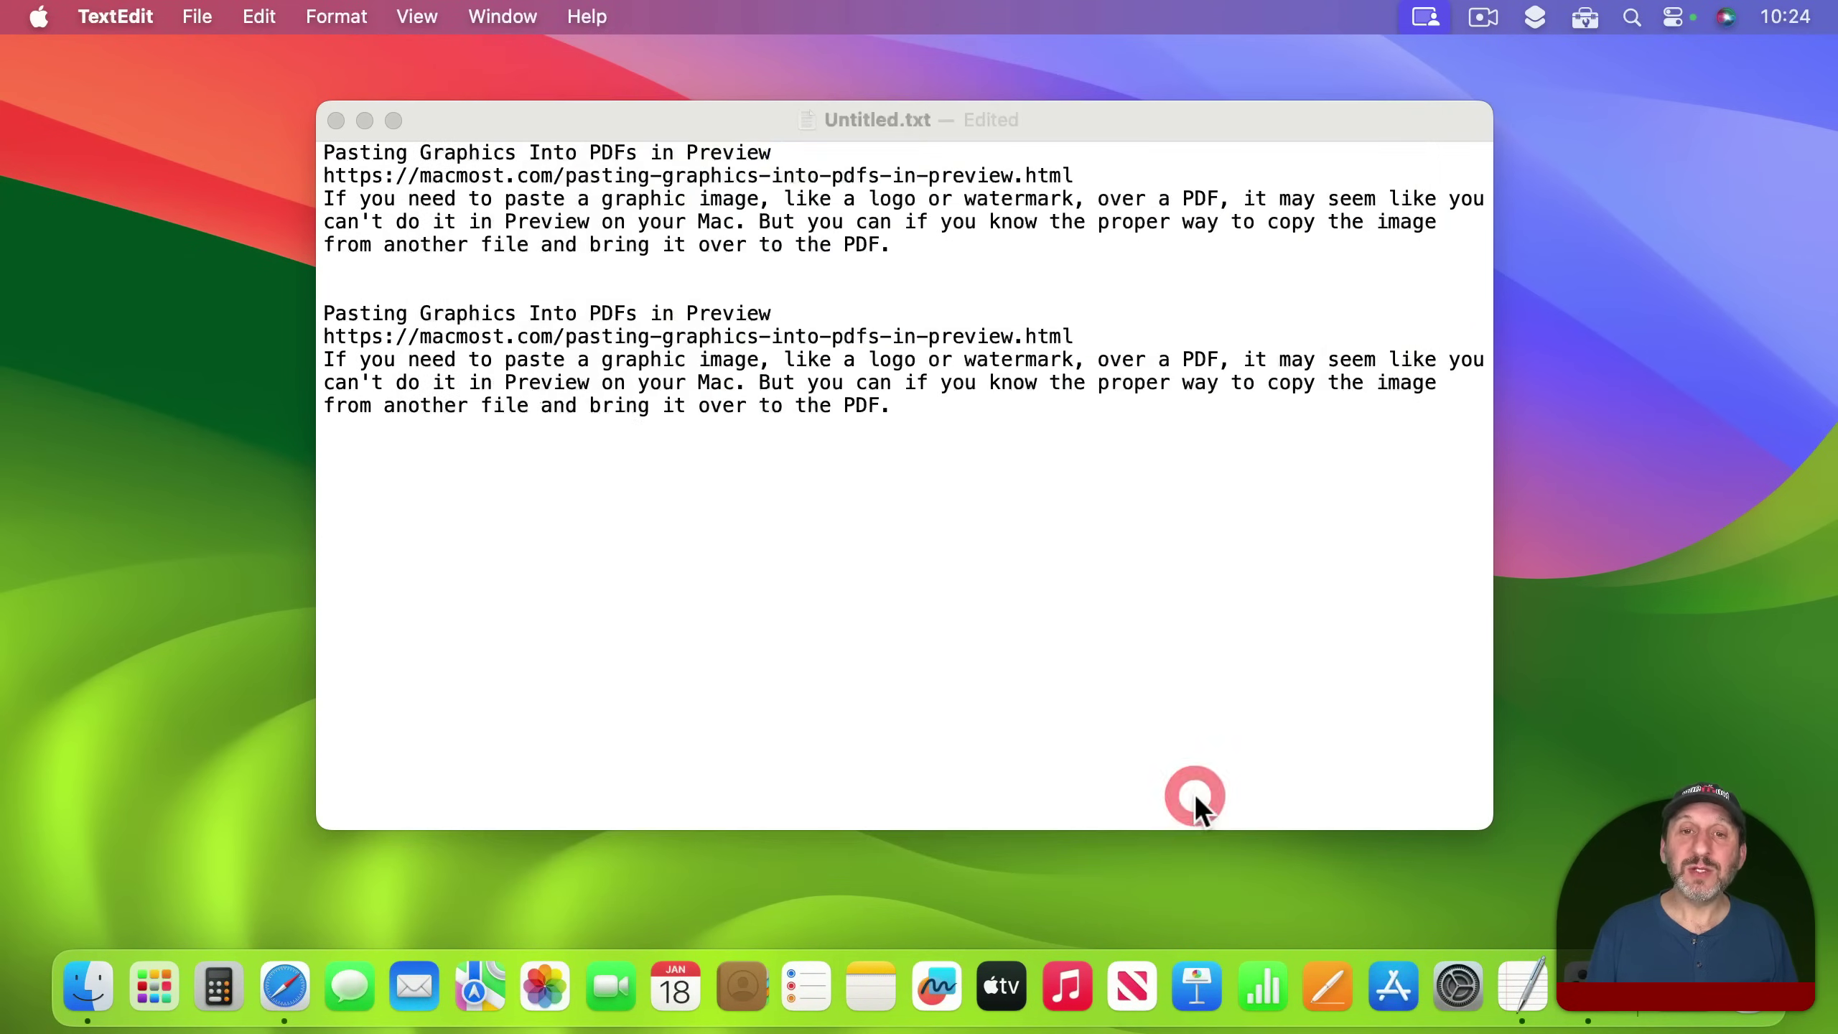
left_click(653, 522)
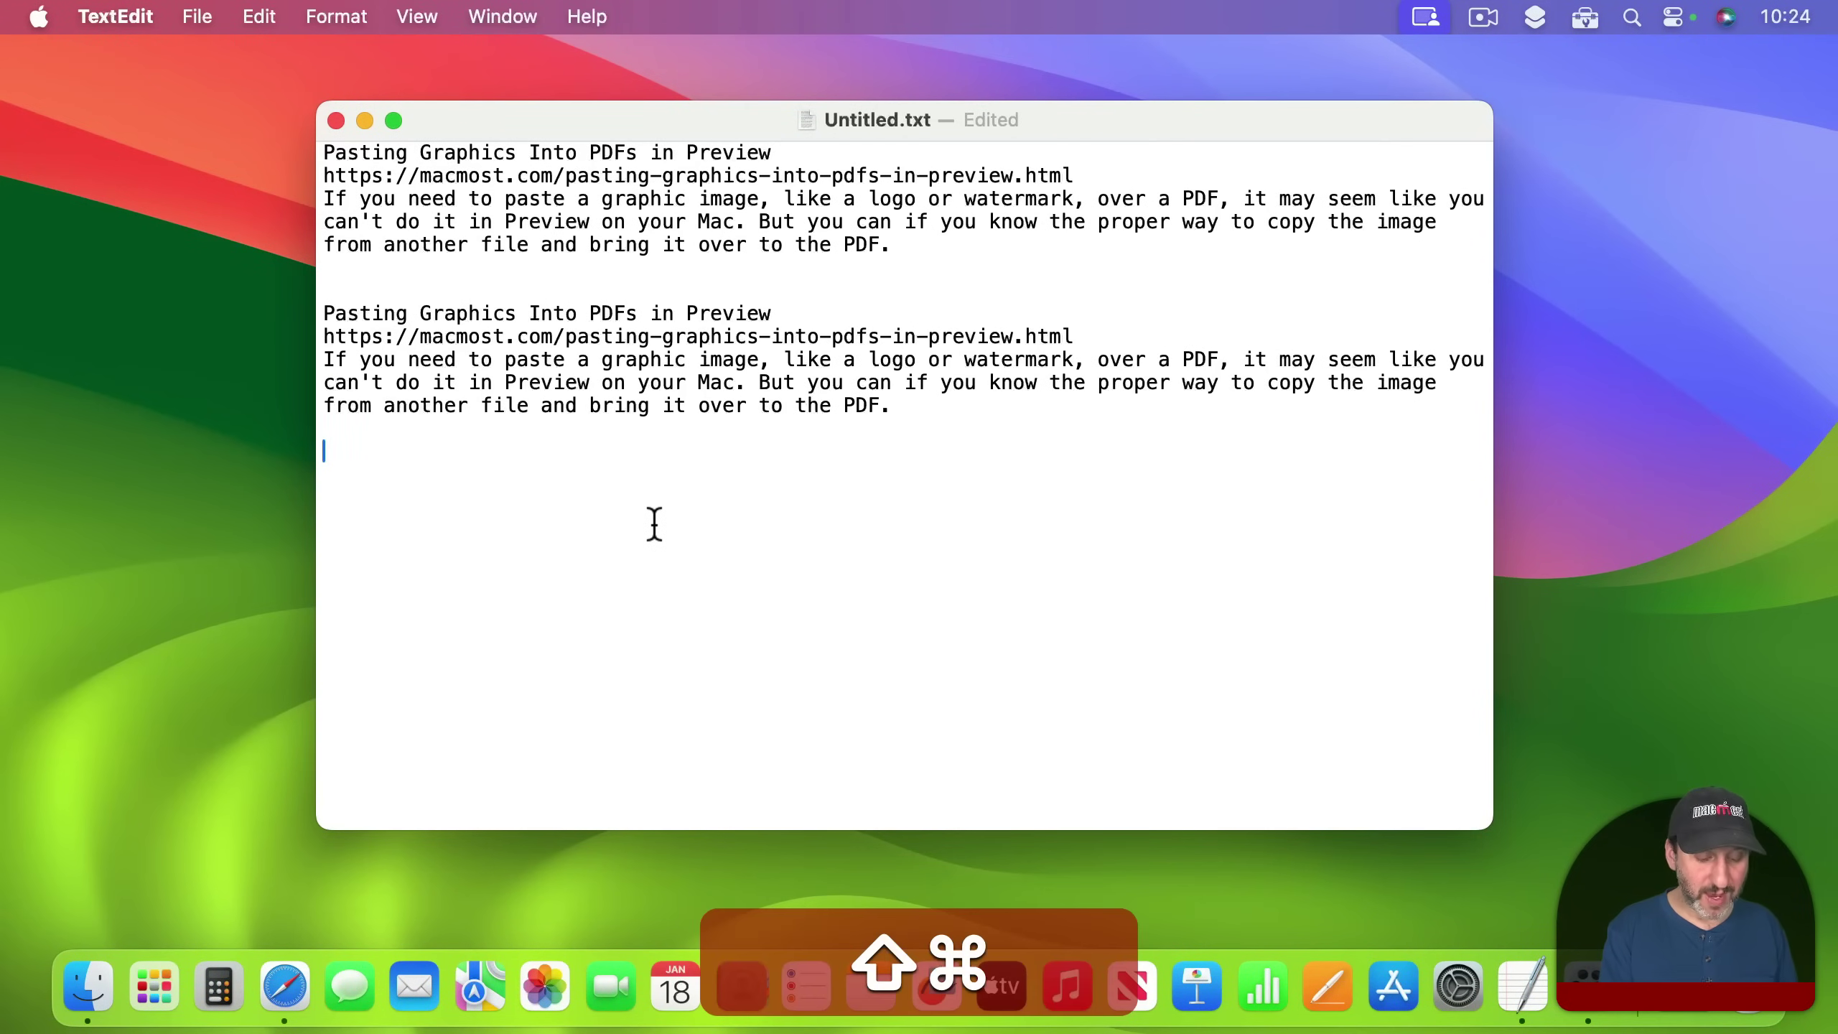
key("super+shift+m")
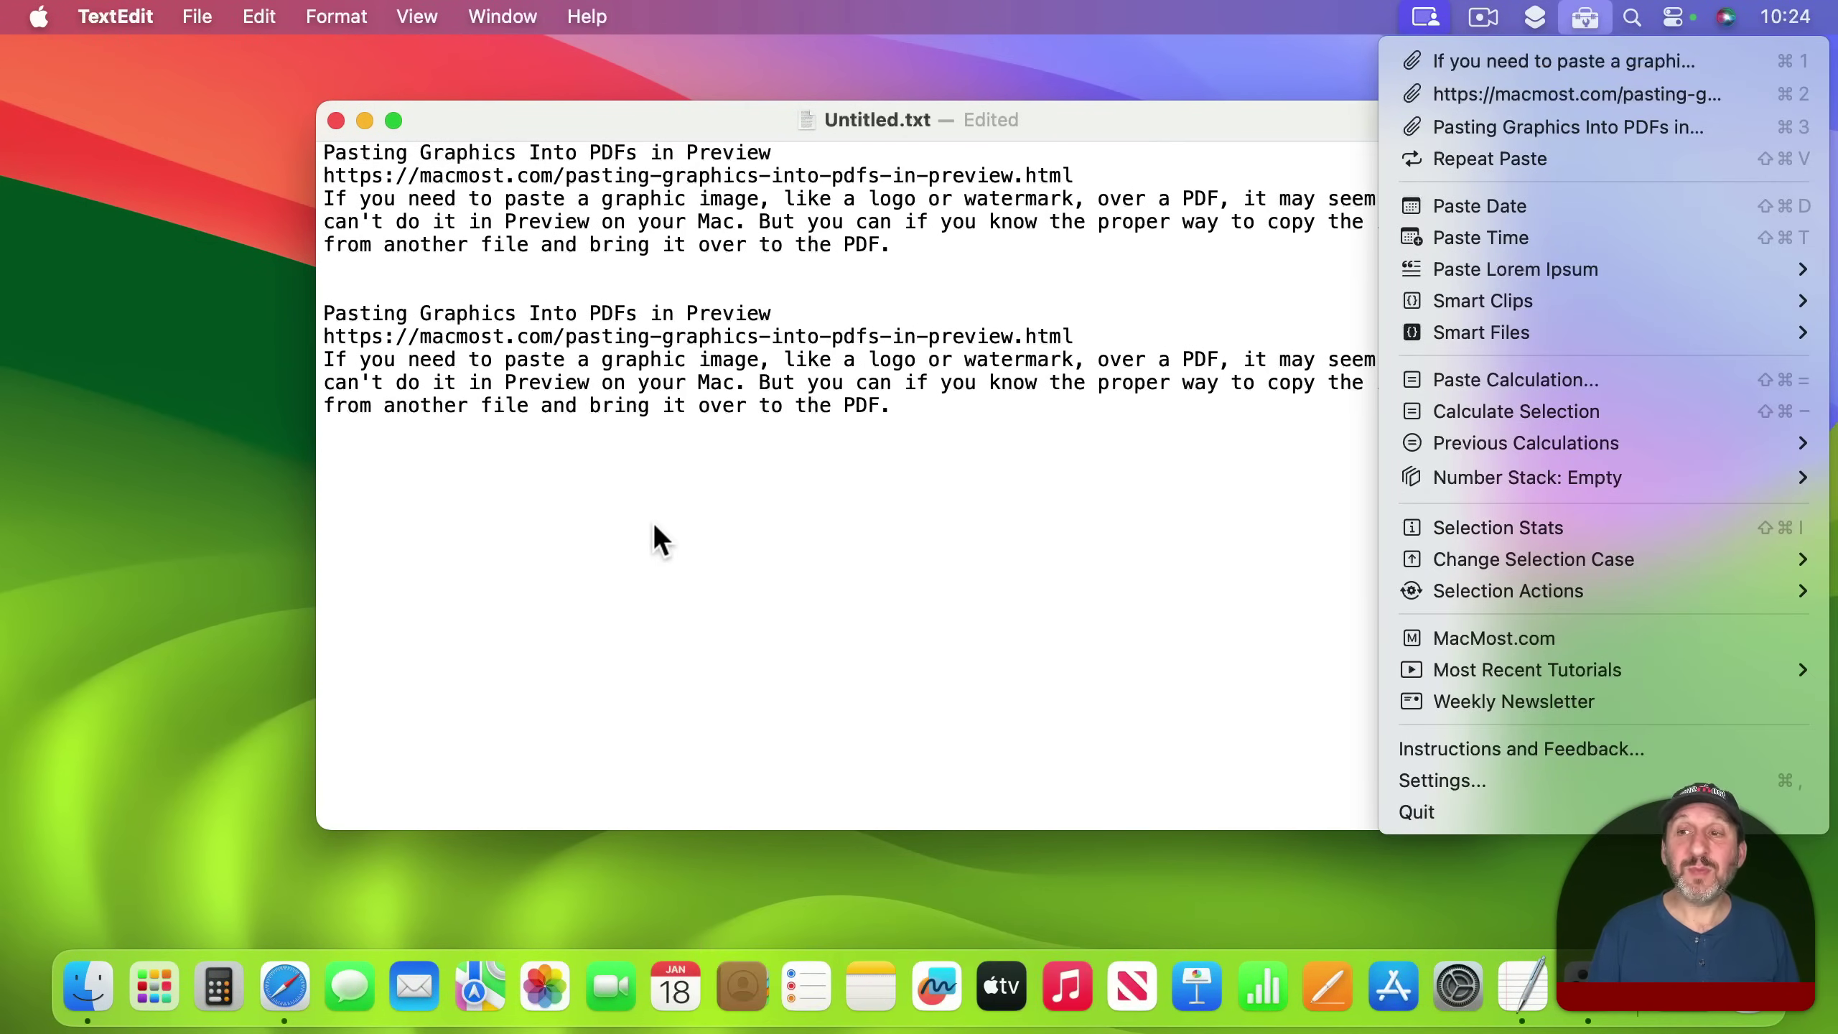
type("Pasting Graphics Into PDFs in Preview https://macmost.com/pasting-graphics-into-pdfs-in-preview.html If you need to paste a graphic image, like a logo or watermark, over a PDF, it may seem like you can't do it in Preview on your Mac. But you can if you know the proper way to copy the image from another file and bring it over to the PDF.")
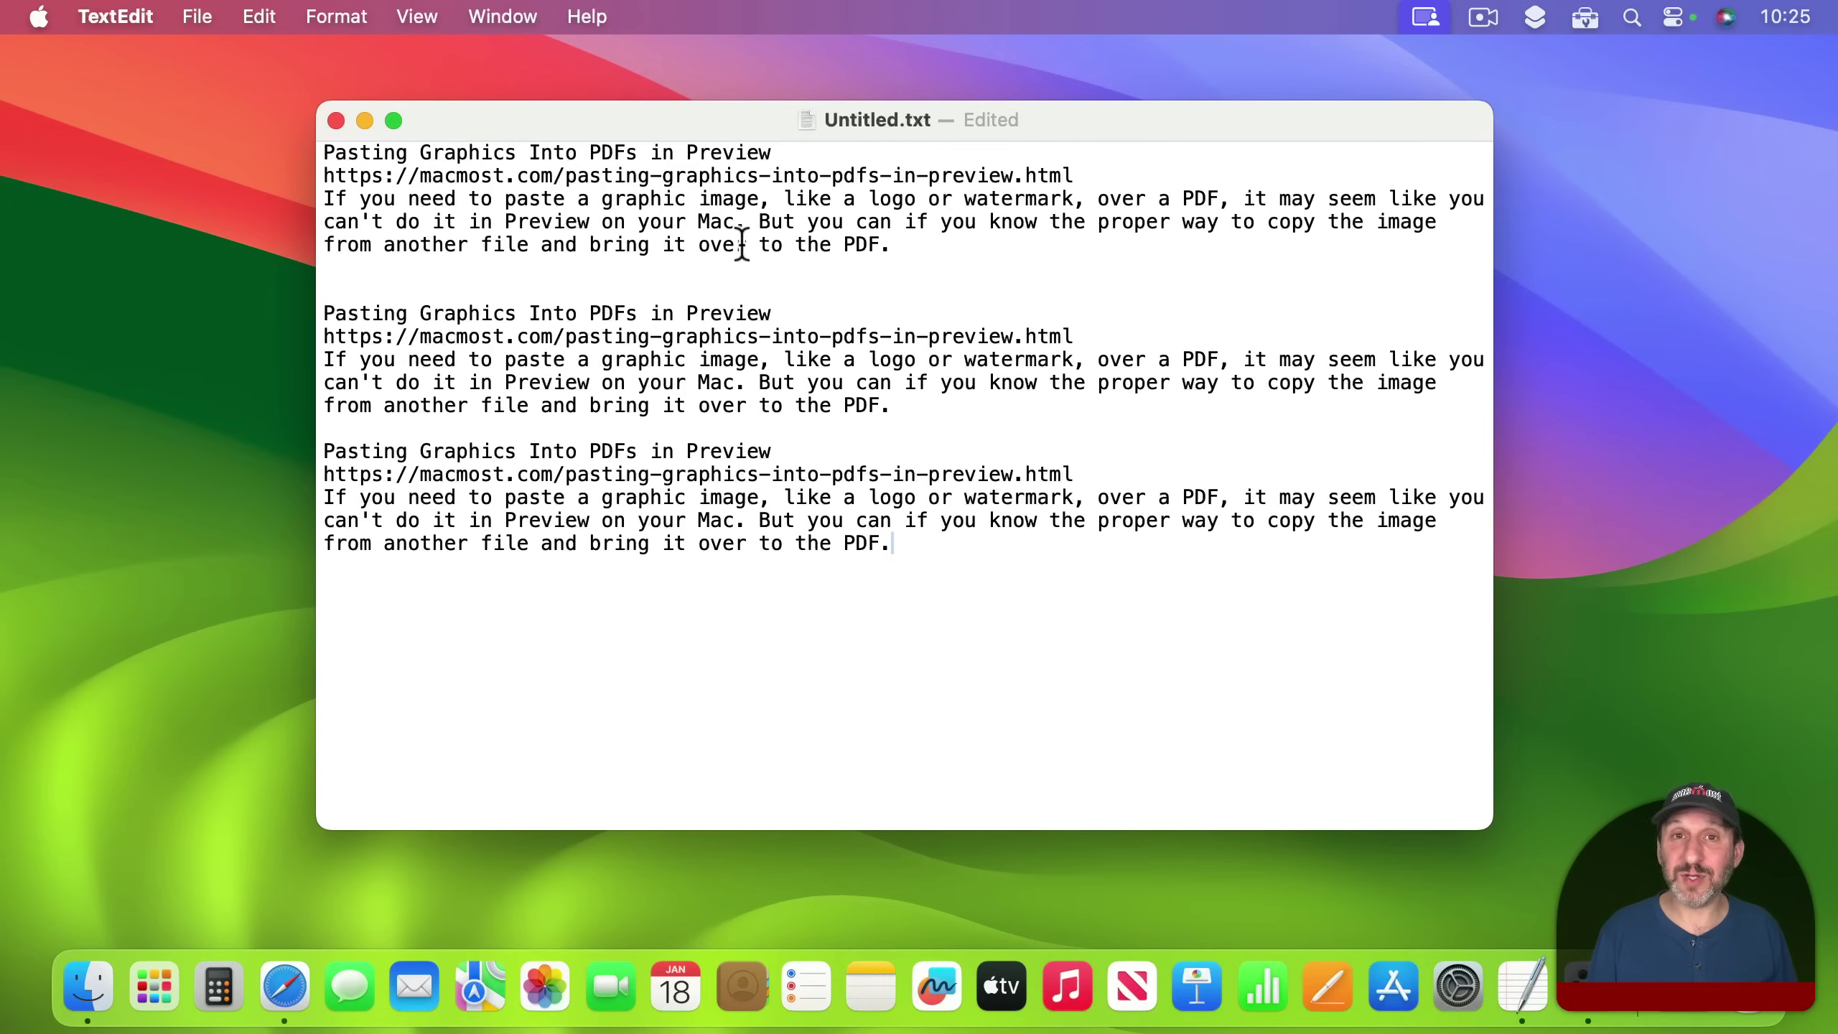
Clear the document and insert the Order Smart File, answering 10 and Saturday.
key("super+a")
key("BackSpace")
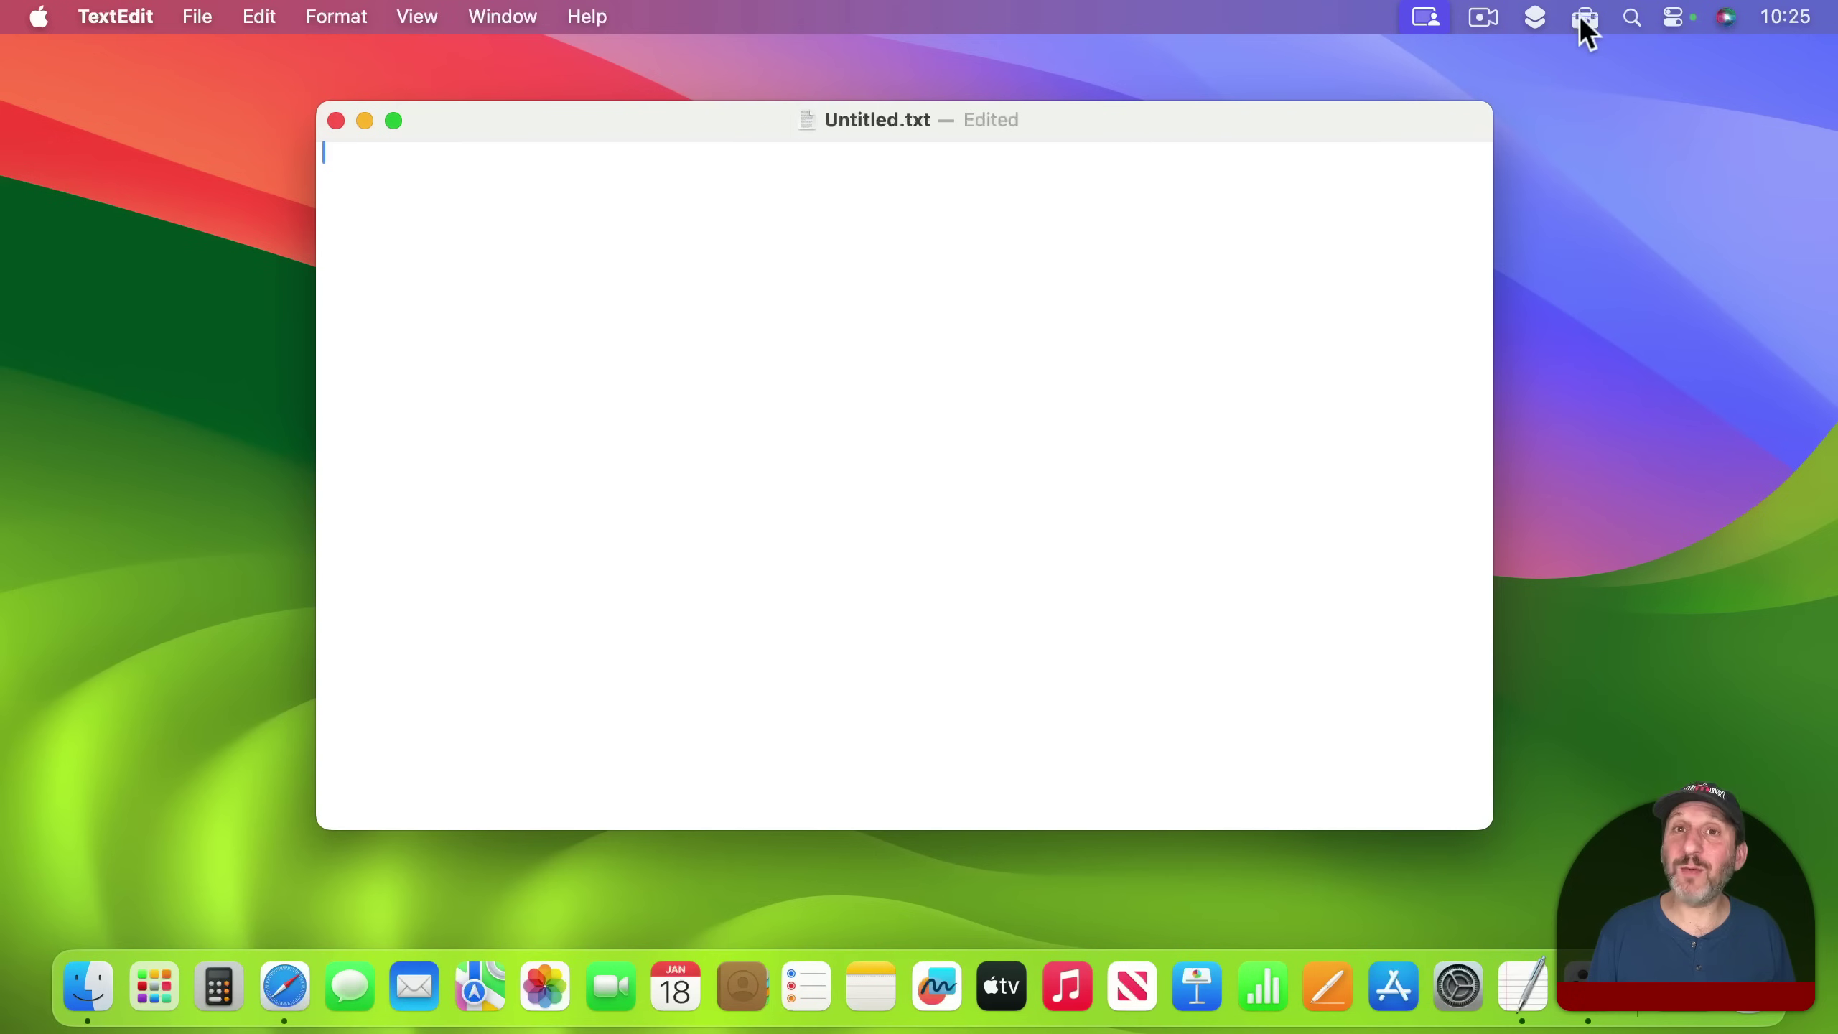
left_click(1586, 28)
mouse_move(1563, 334)
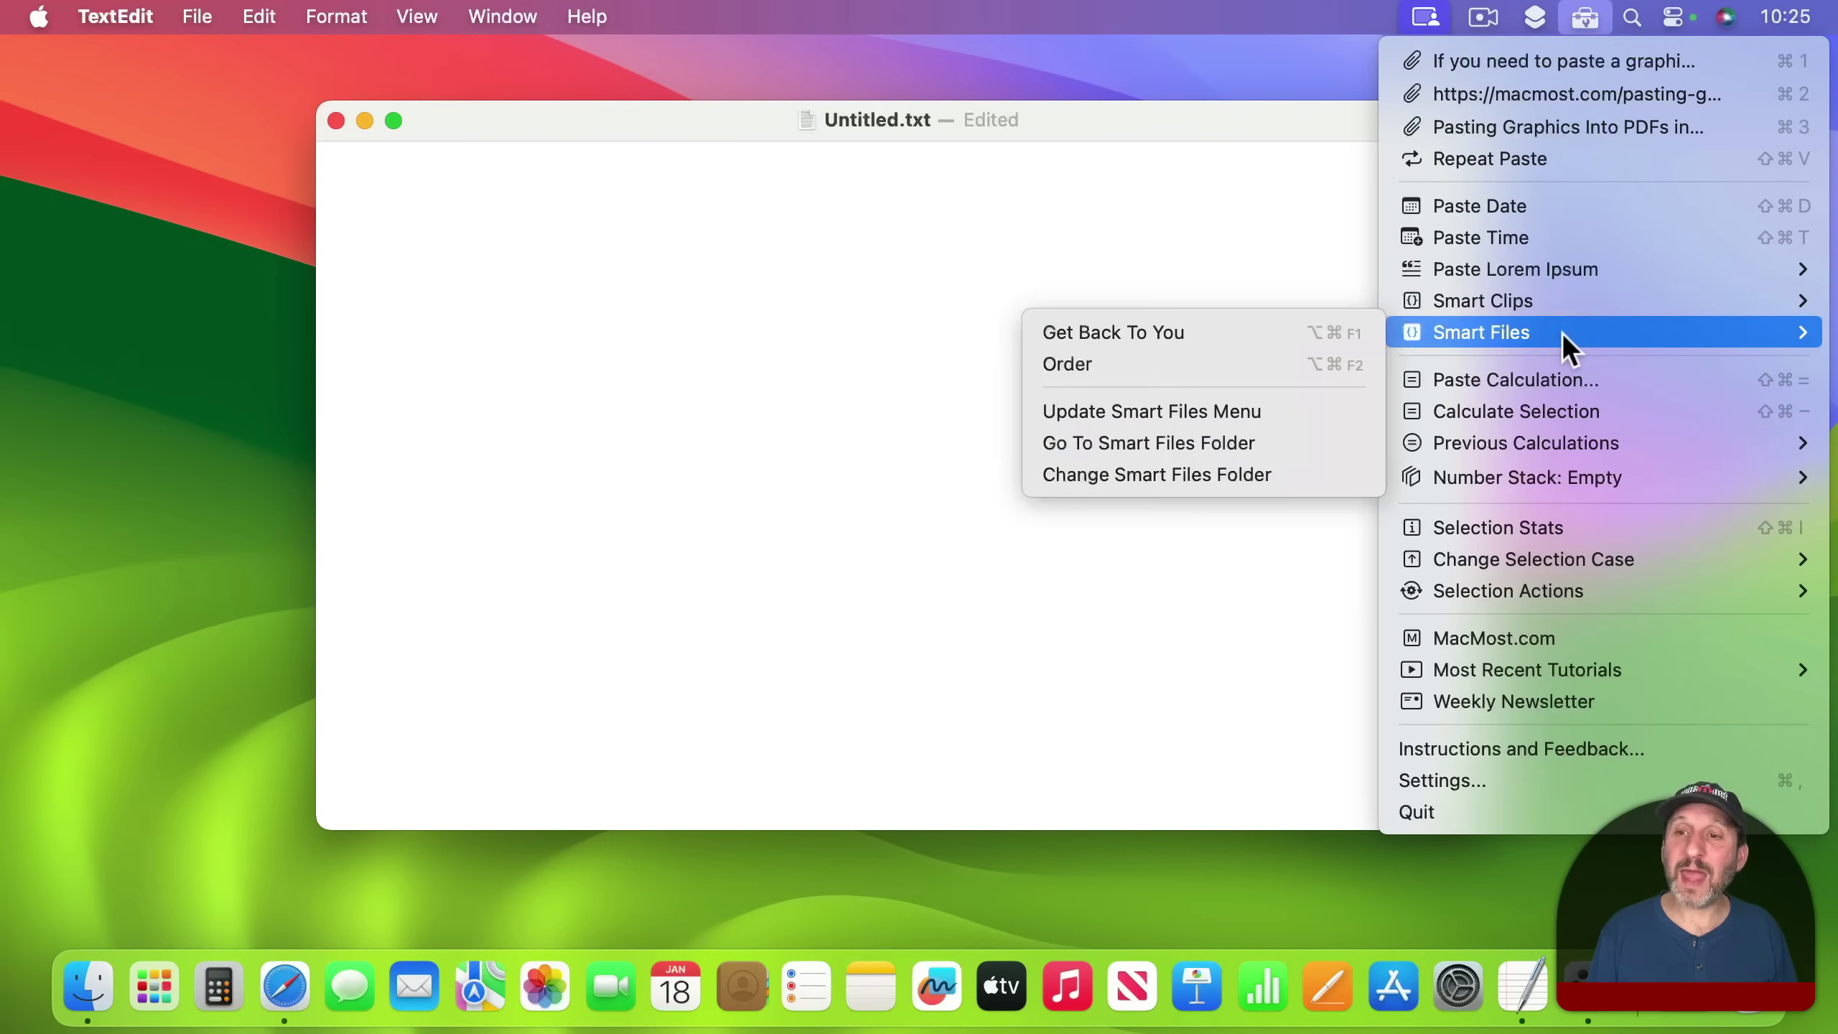
left_click(1234, 364)
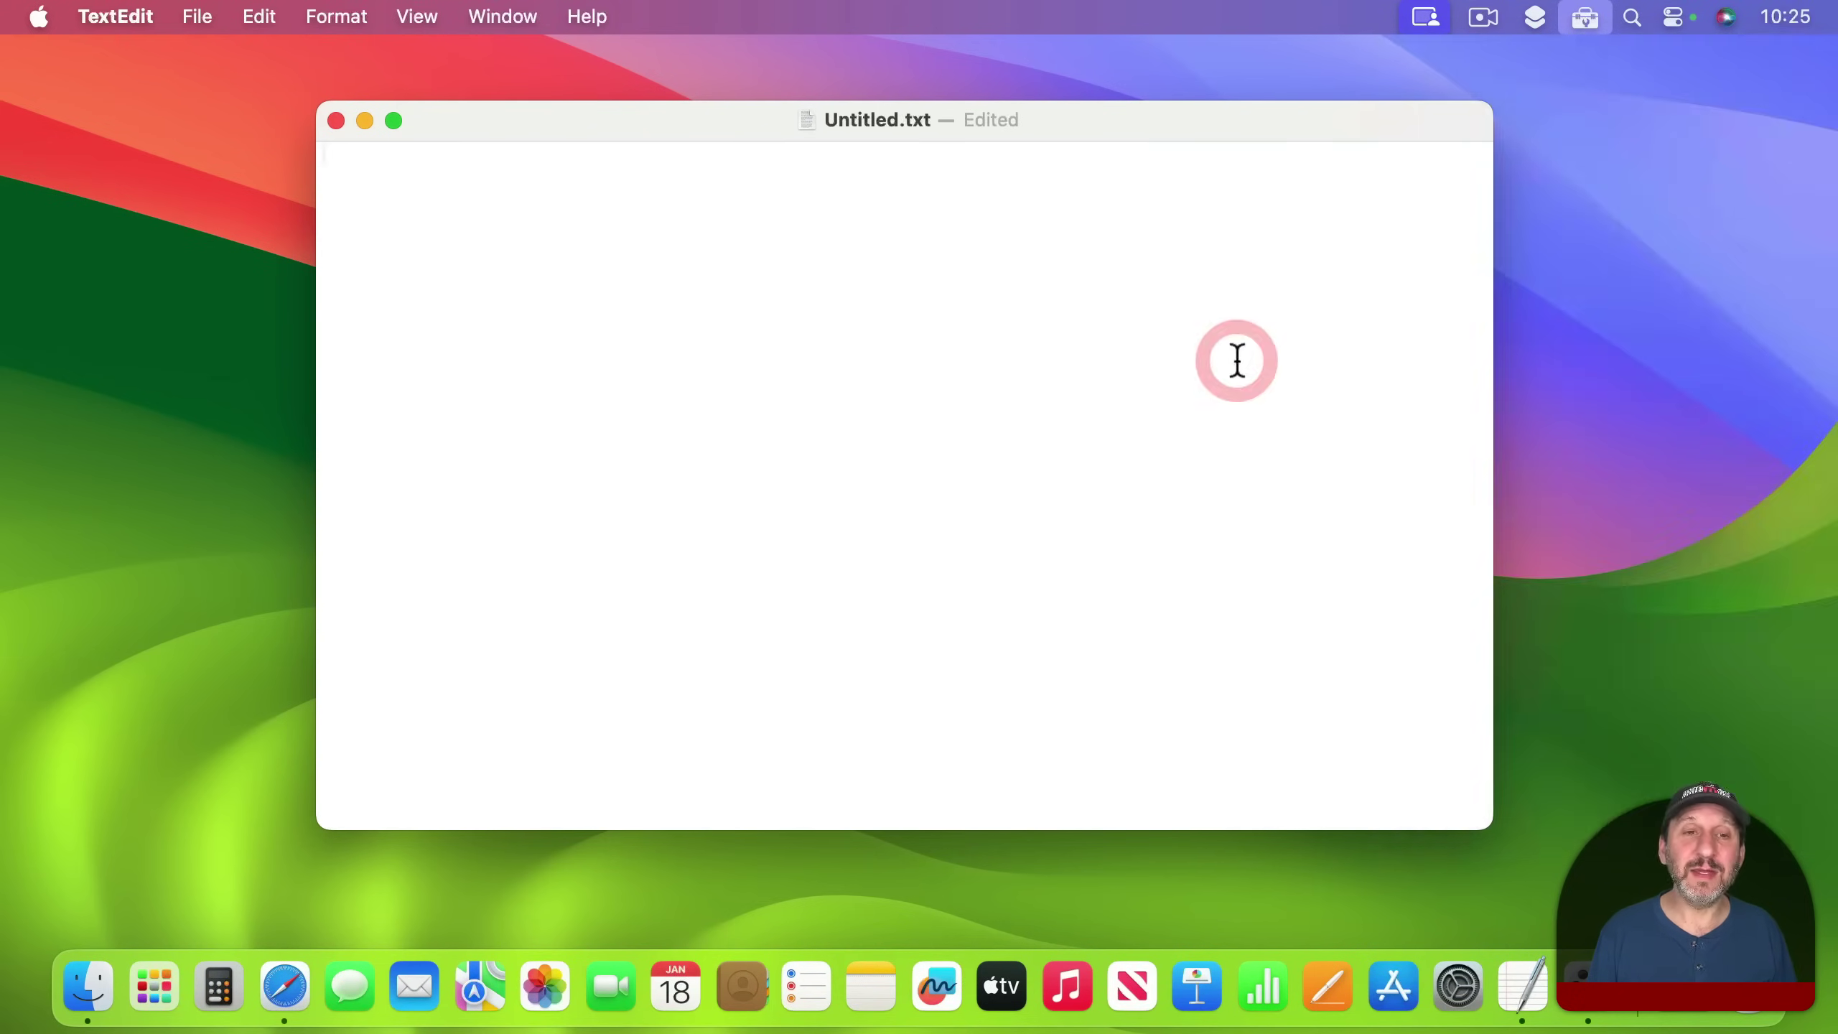
type("10")
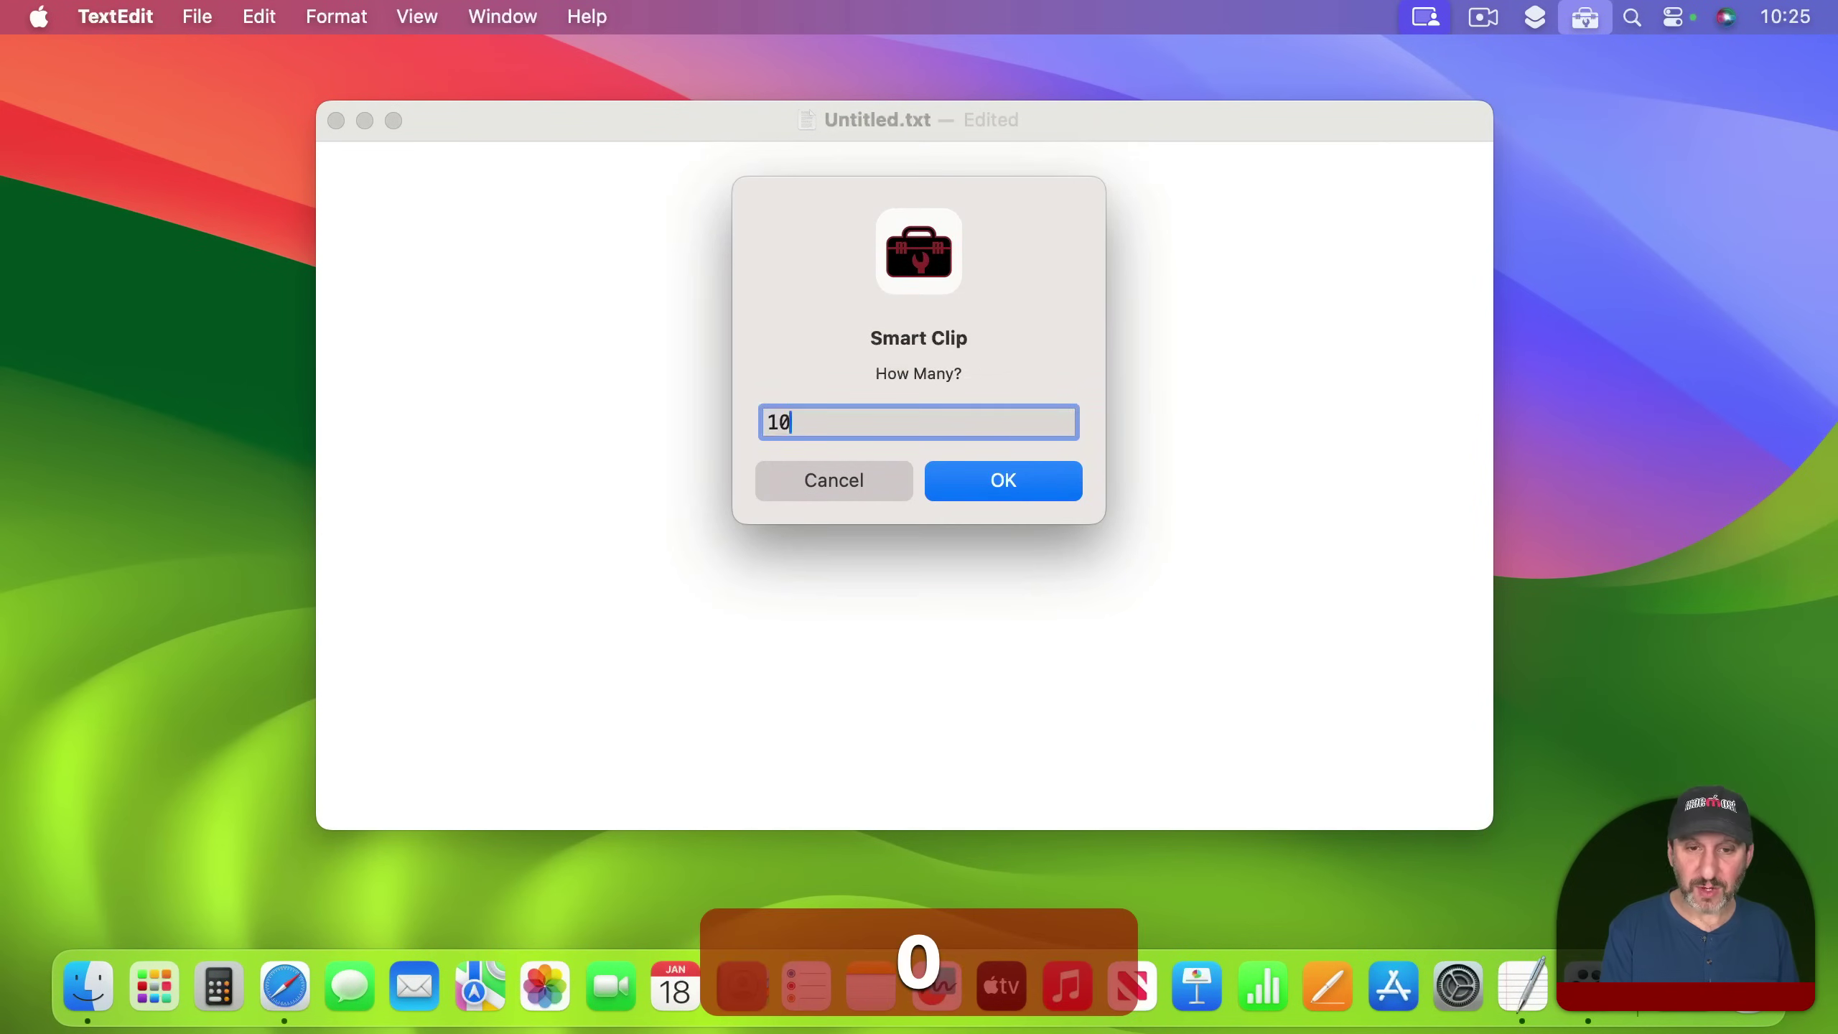
key("Return")
type("Saturday")
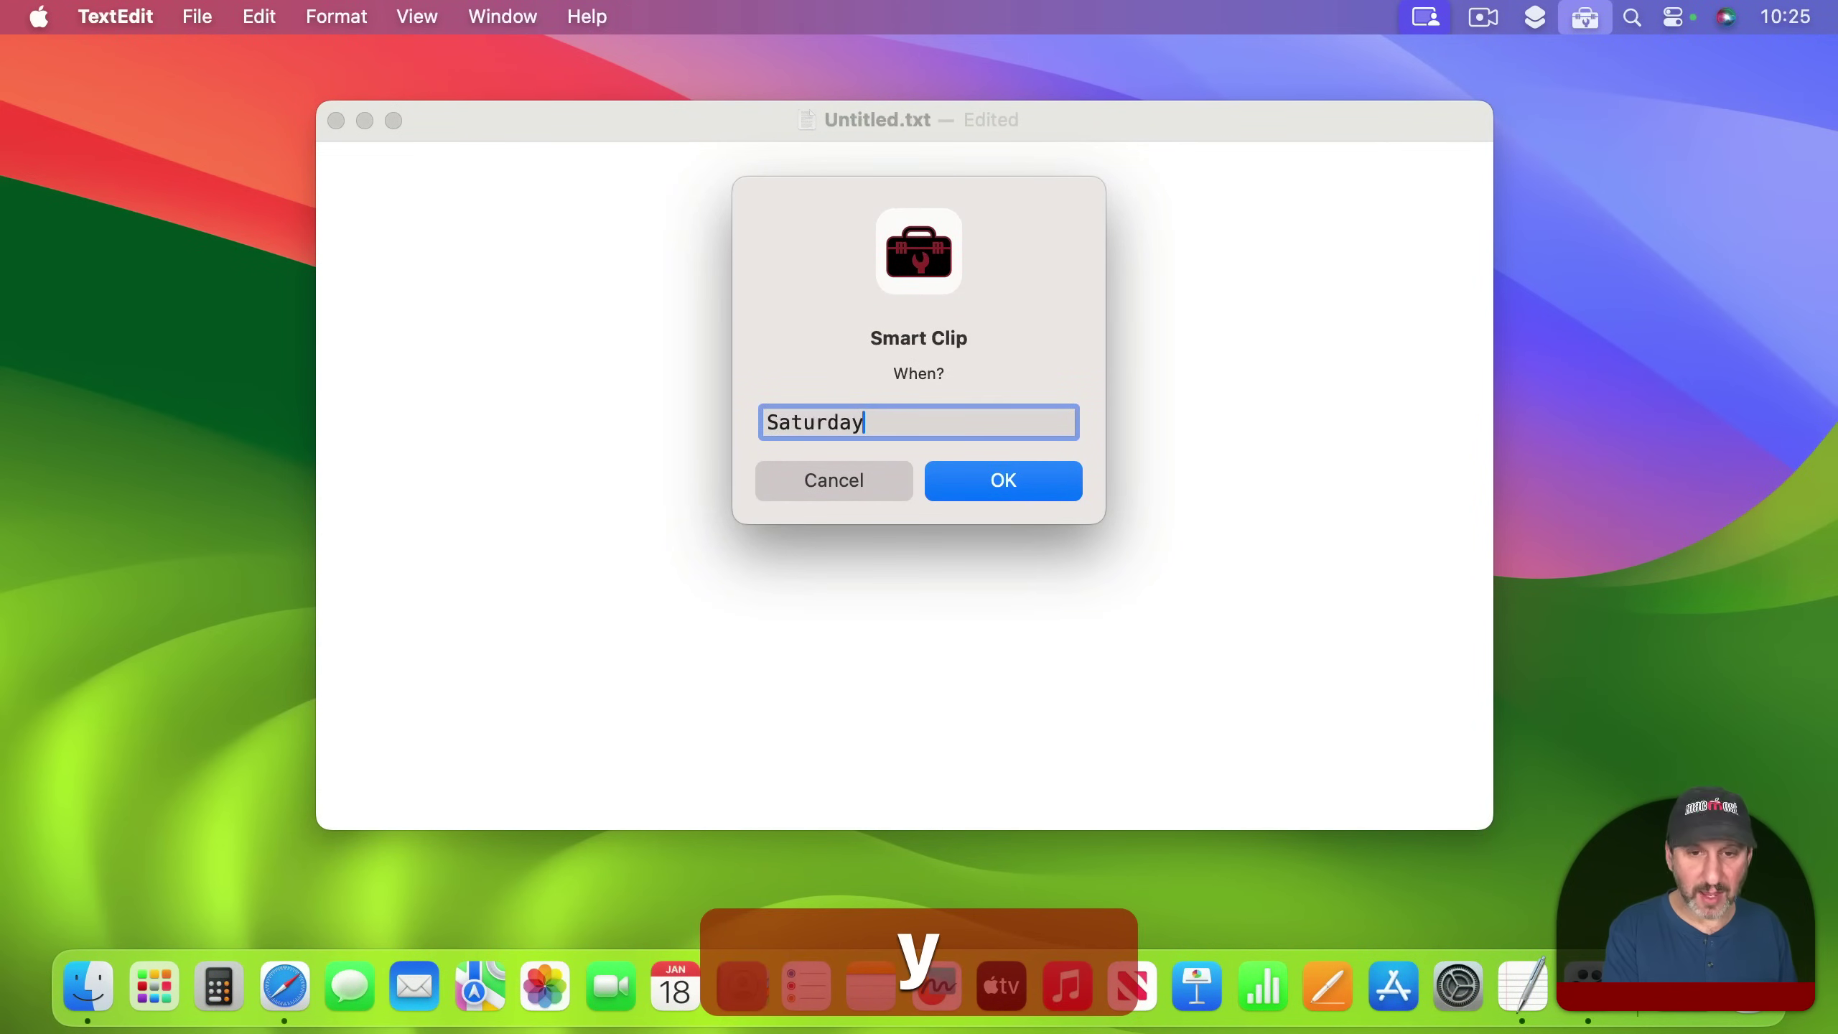
key("Return")
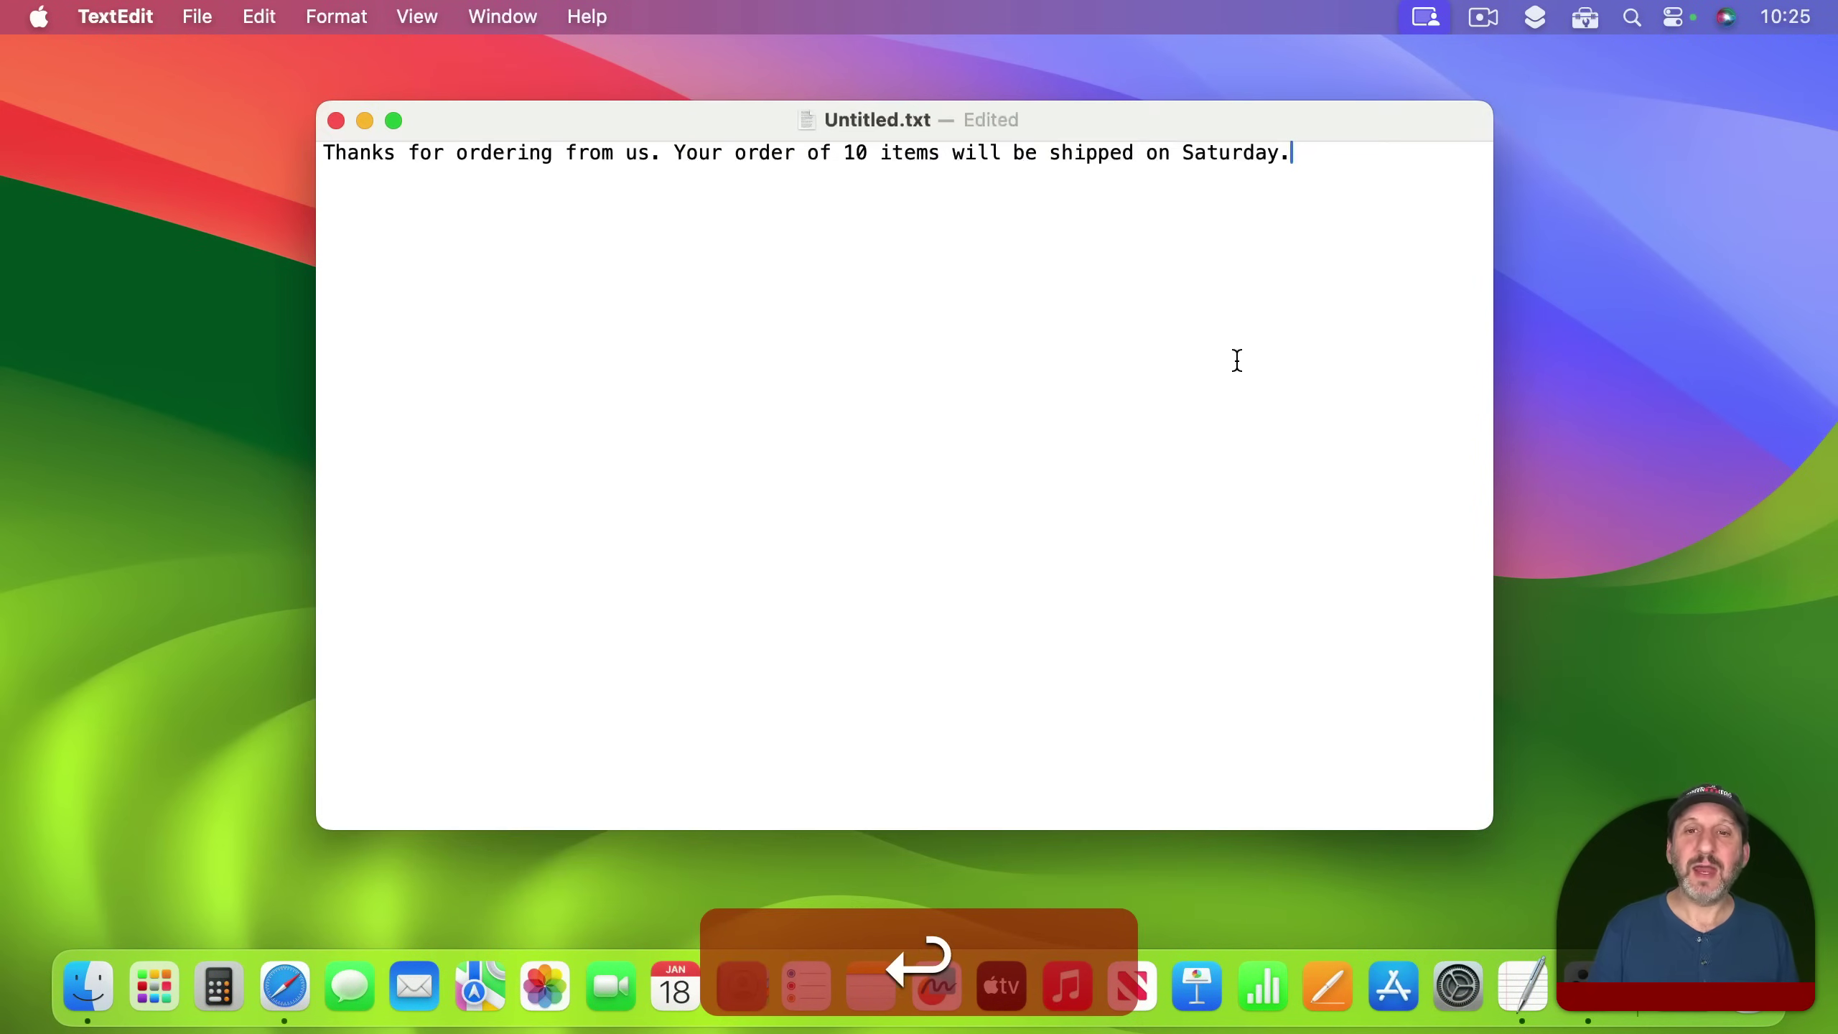
On a new line, repeat-paste the filled-in order sentence with ⇧⌘M then ⇧⌘V.
key("Return")
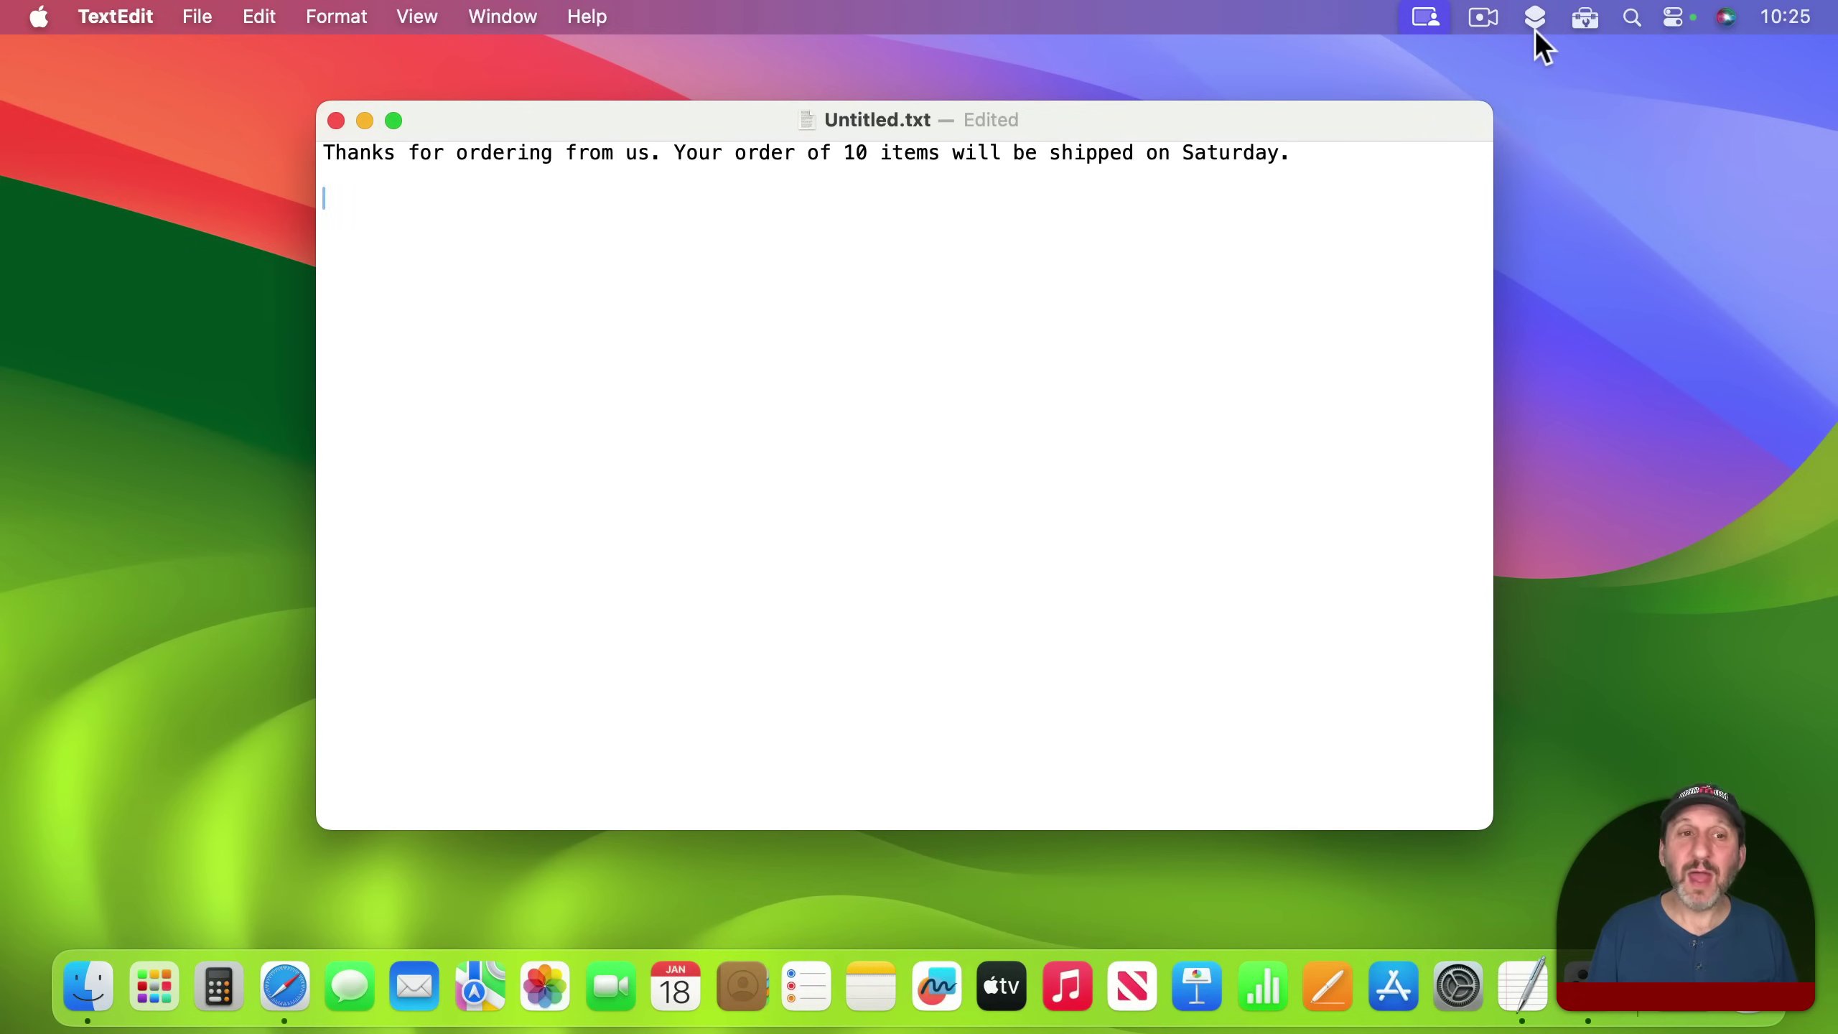
key("shift+super+m")
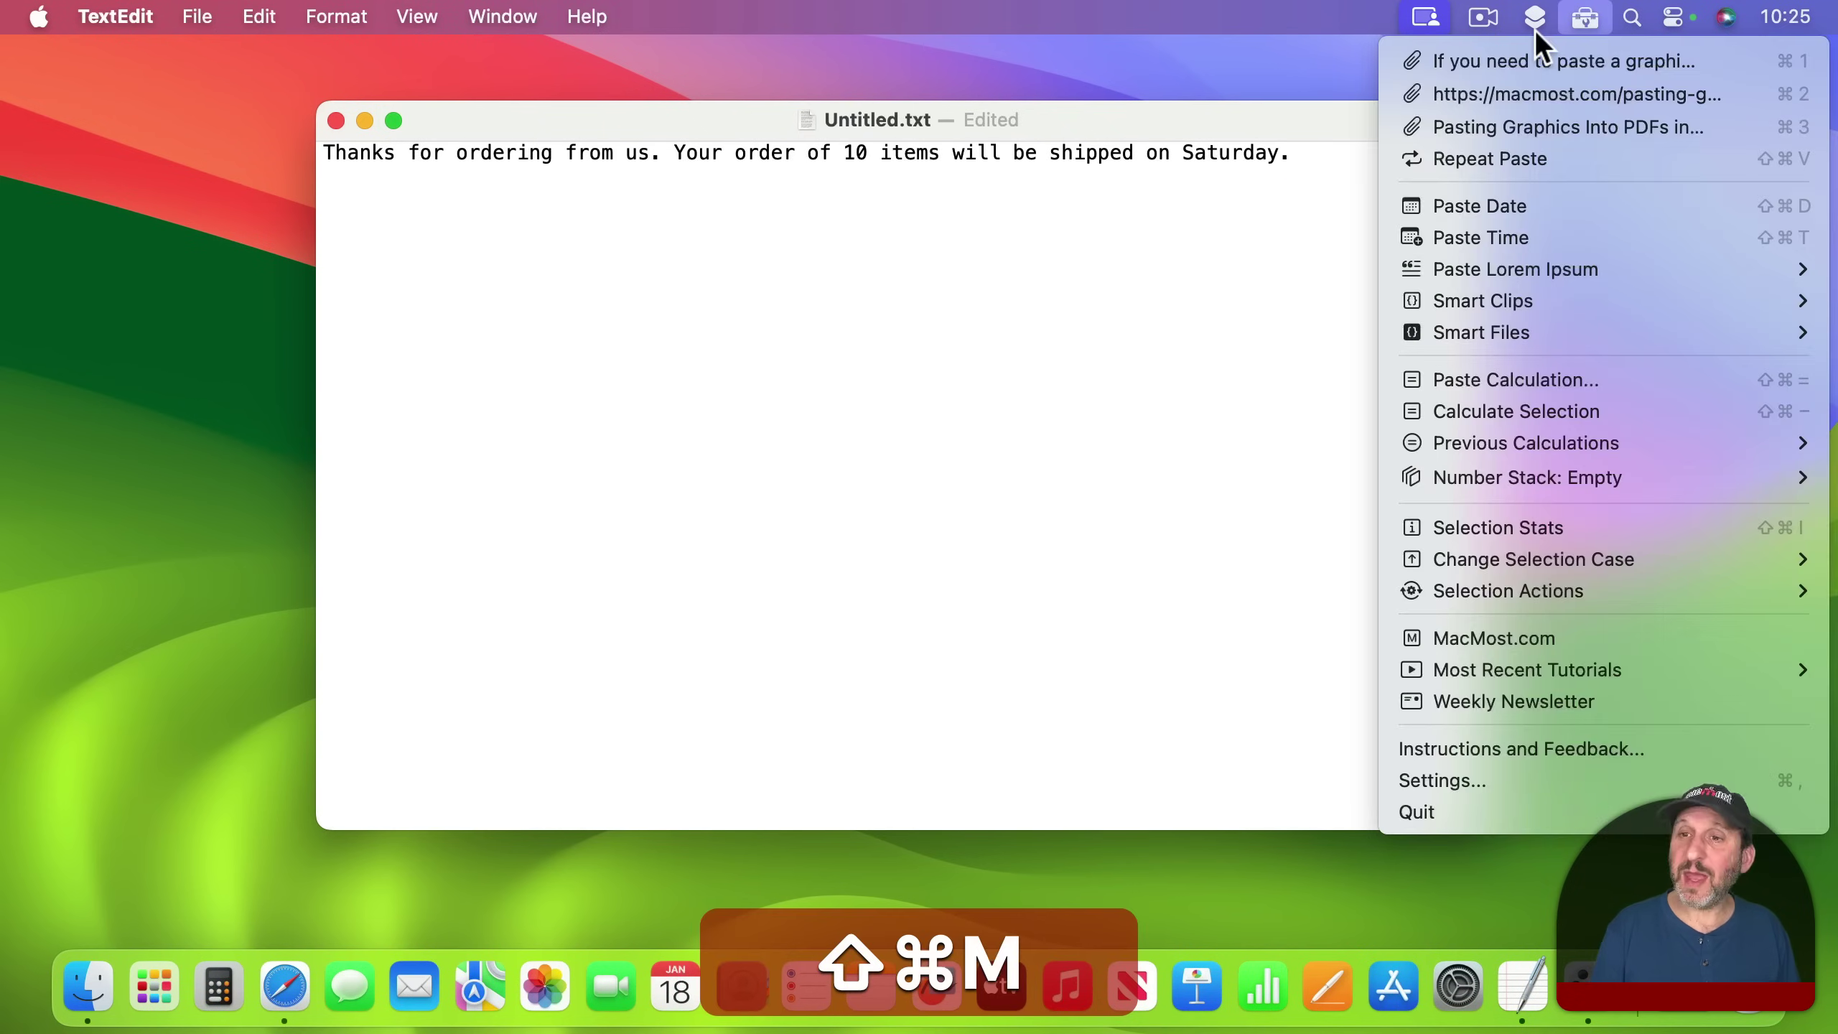
key("shift+super+v")
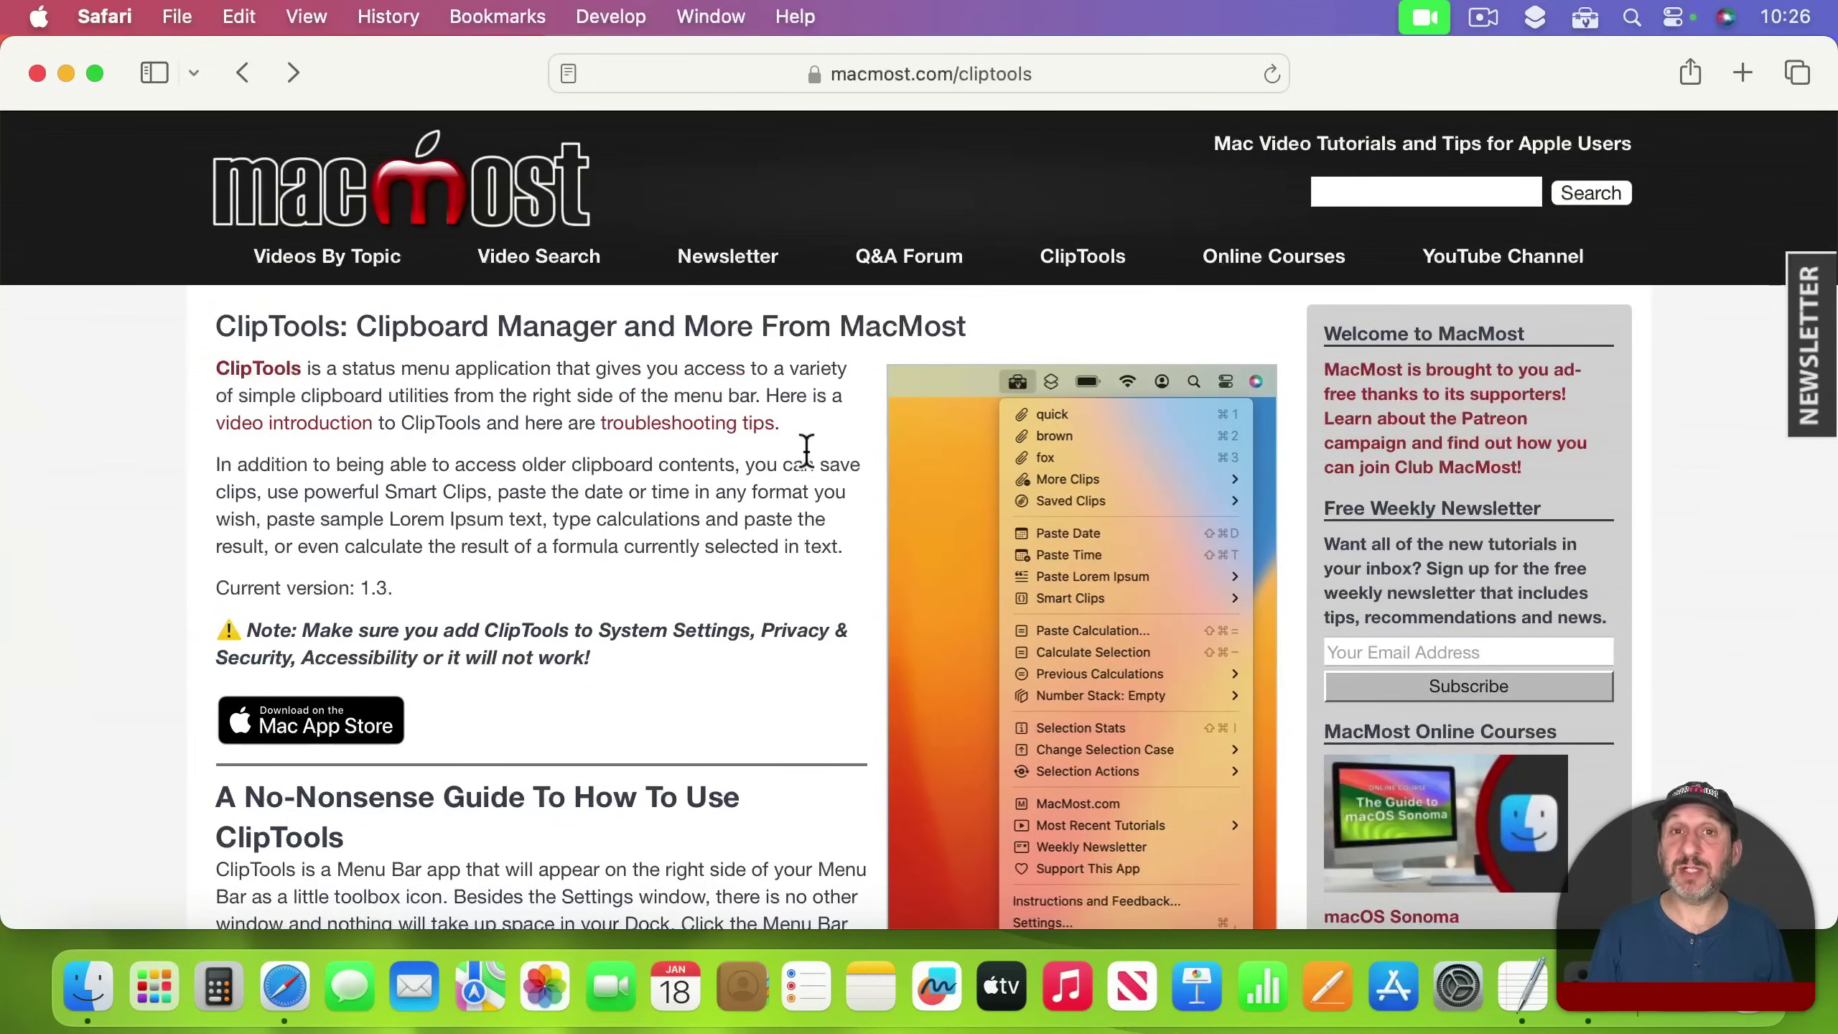
Scroll to the Smart Clips section and highlight the {ask:Name?} and {reuse:ask|1} examples.
scroll(574, 639, "down", 10)
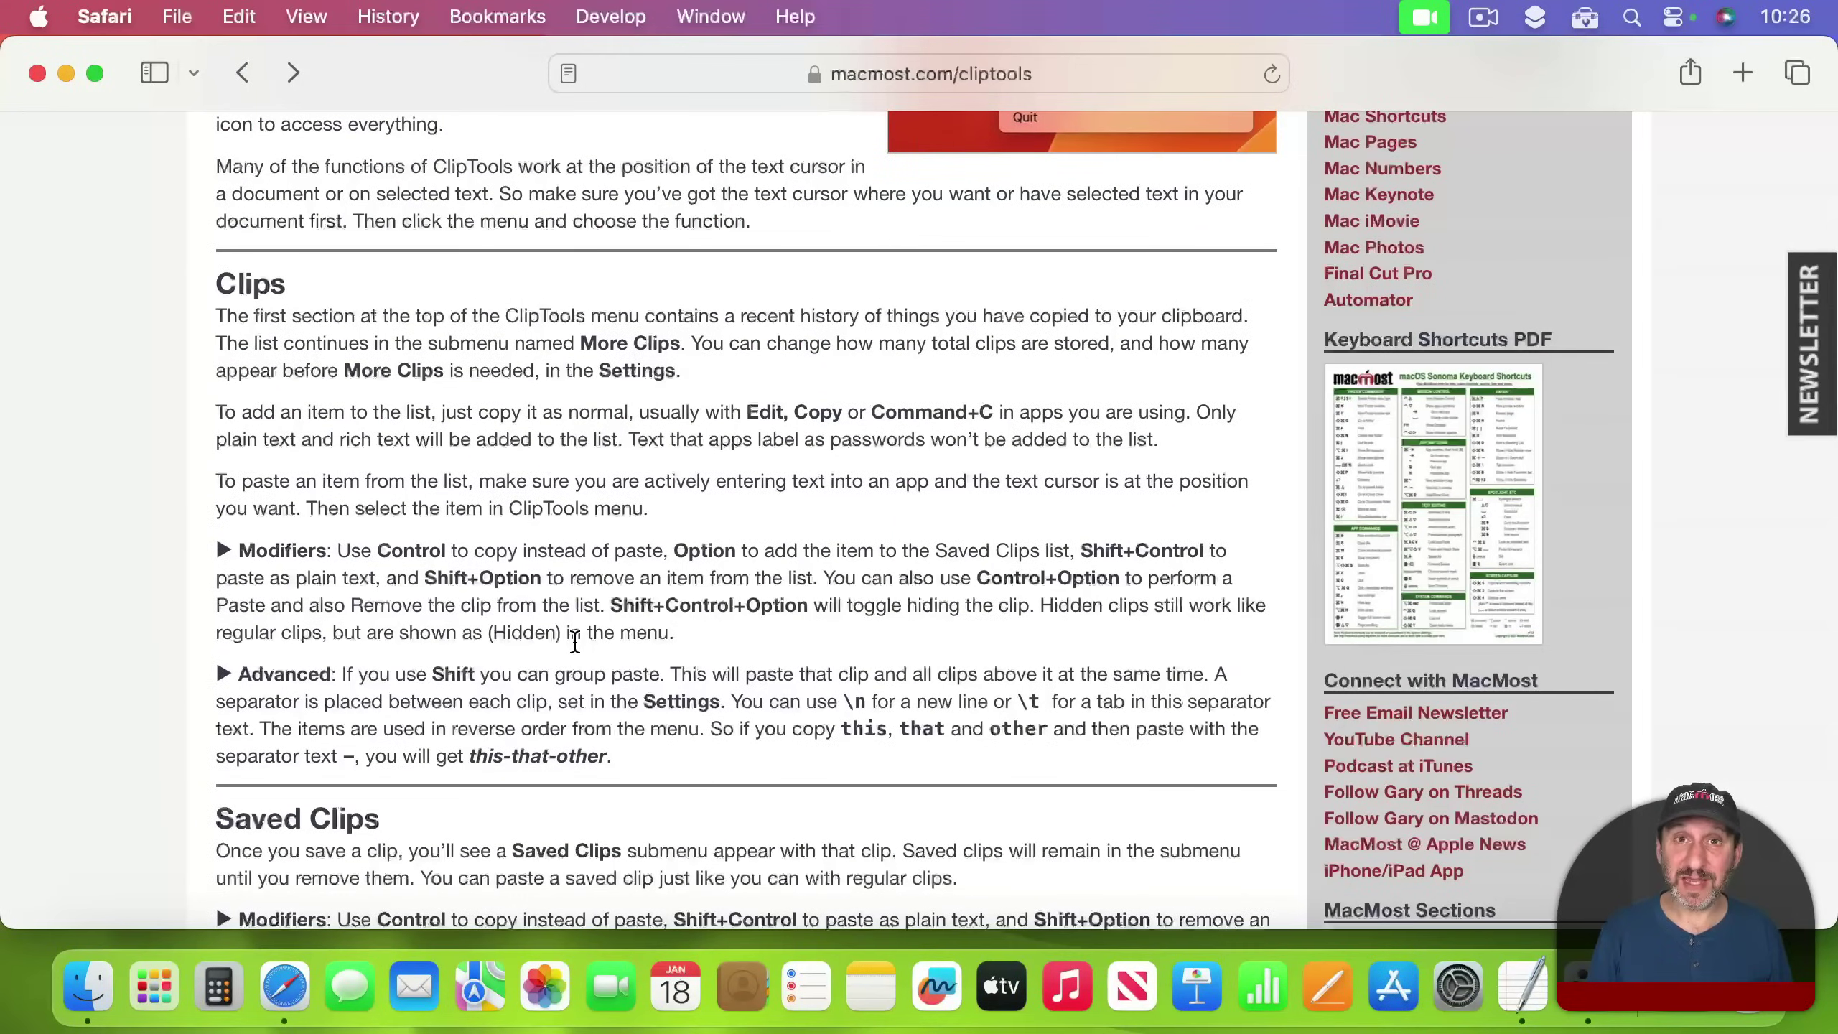
scroll(574, 641, "down", 20)
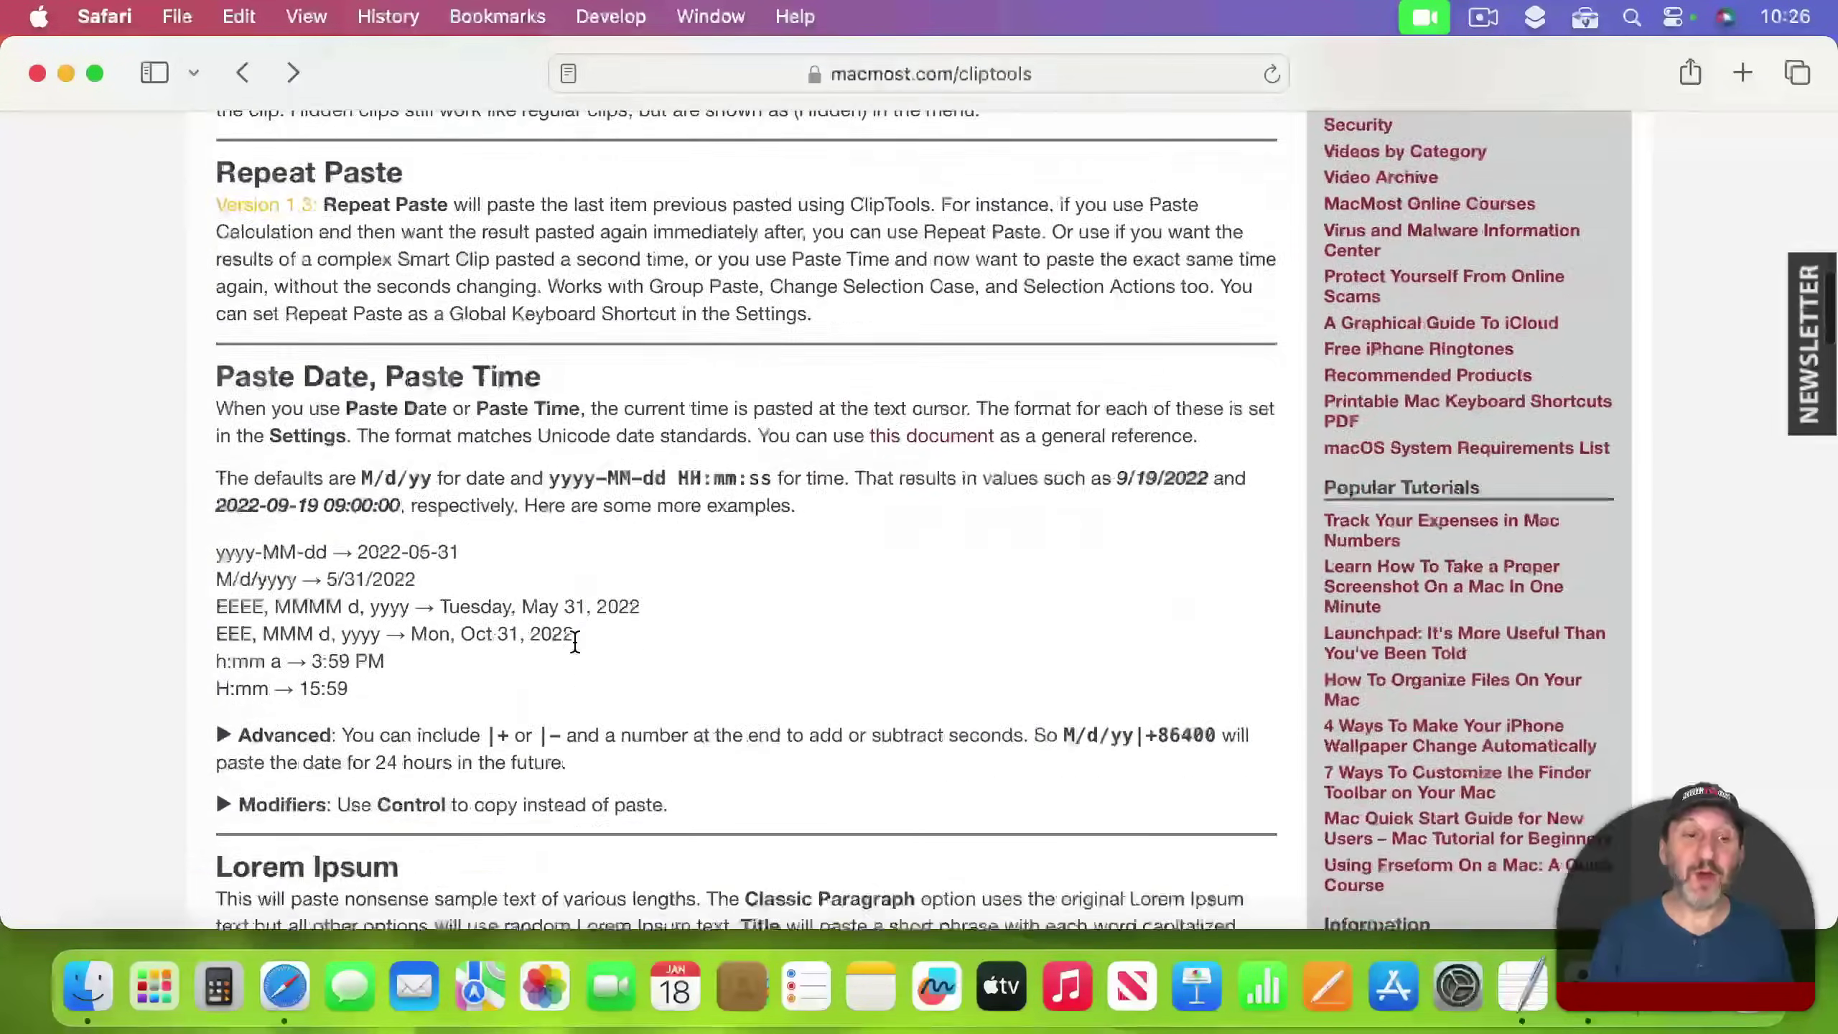
scroll(574, 641, "down", 15)
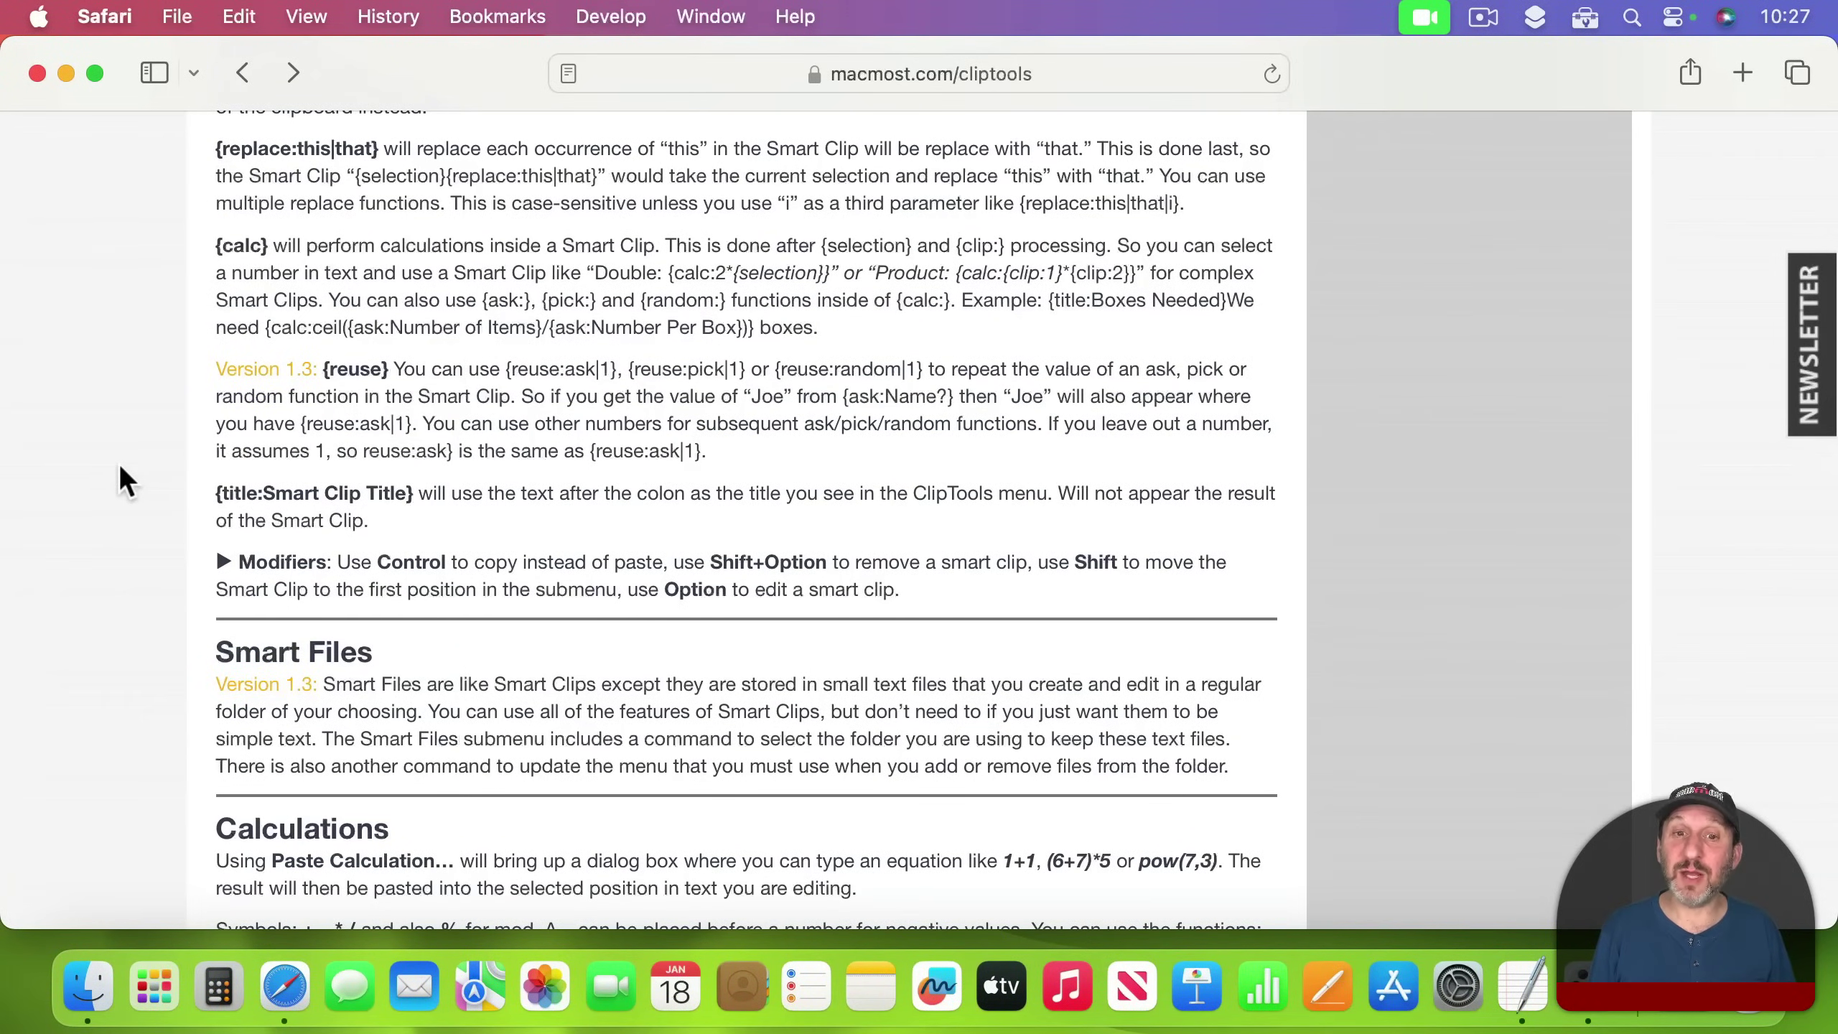
left_click_drag(843, 397, 952, 398)
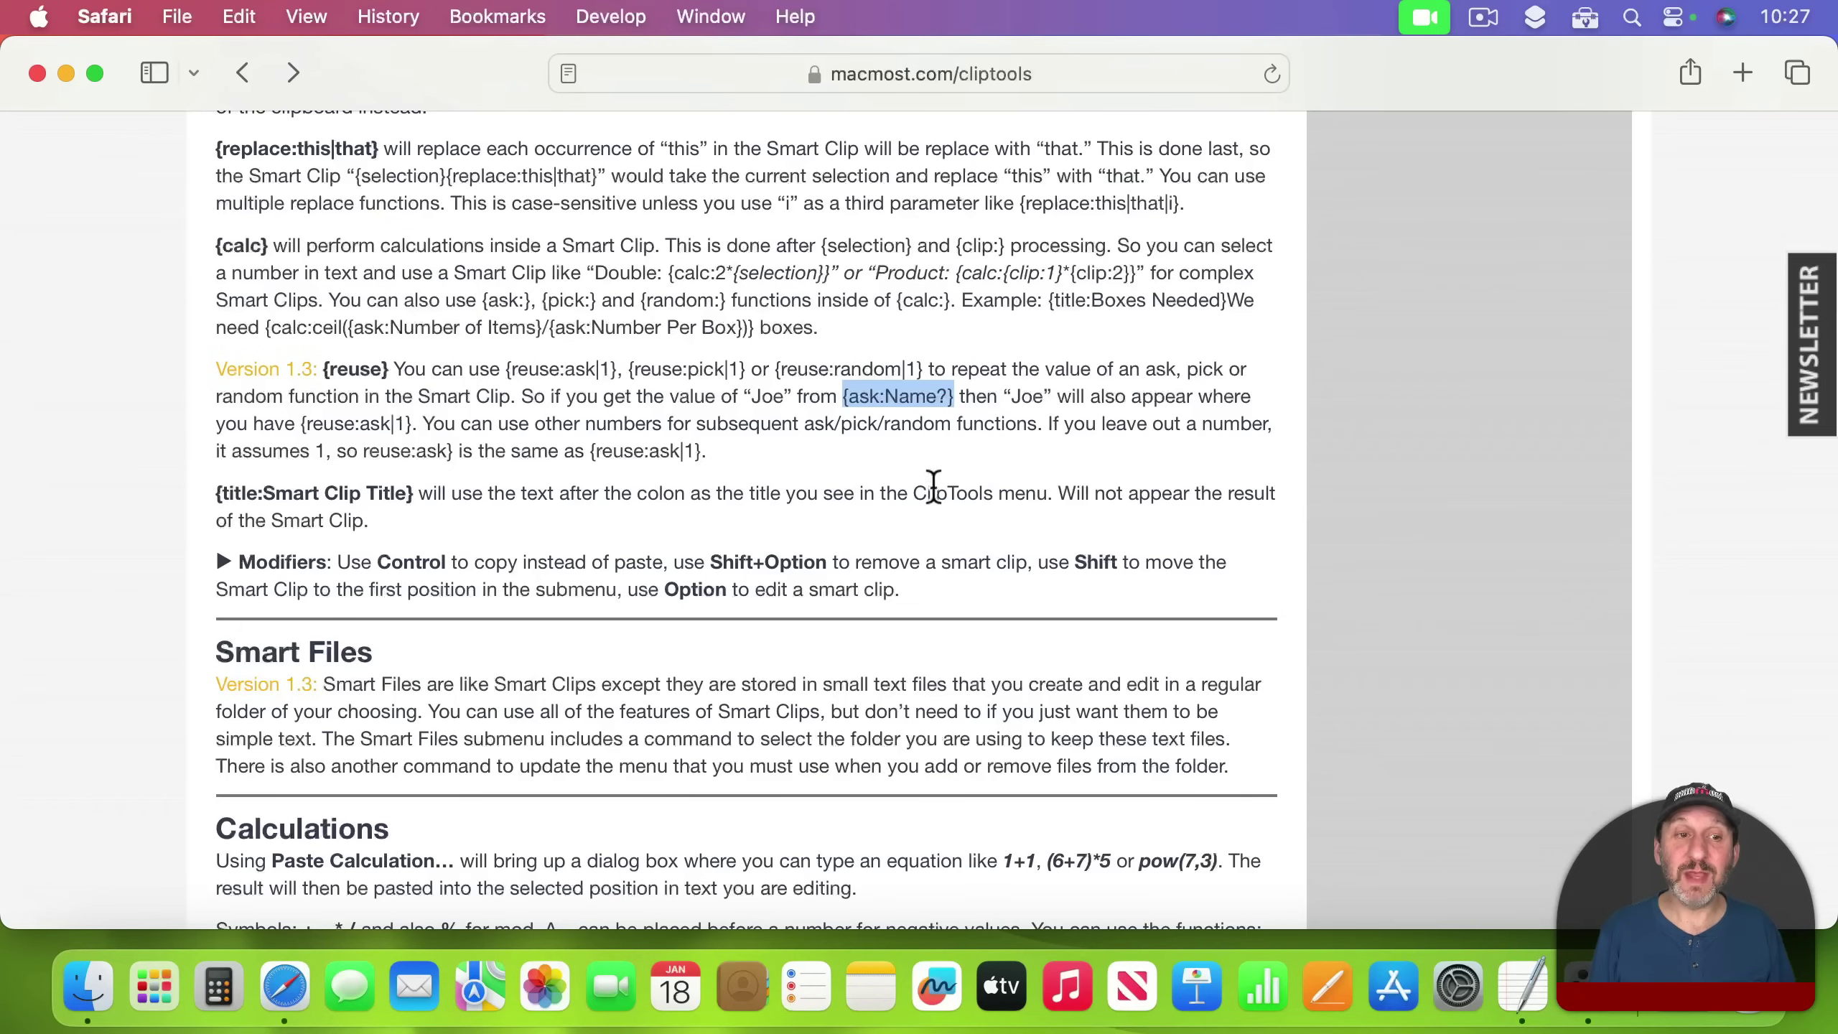
left_click_drag(298, 424, 422, 425)
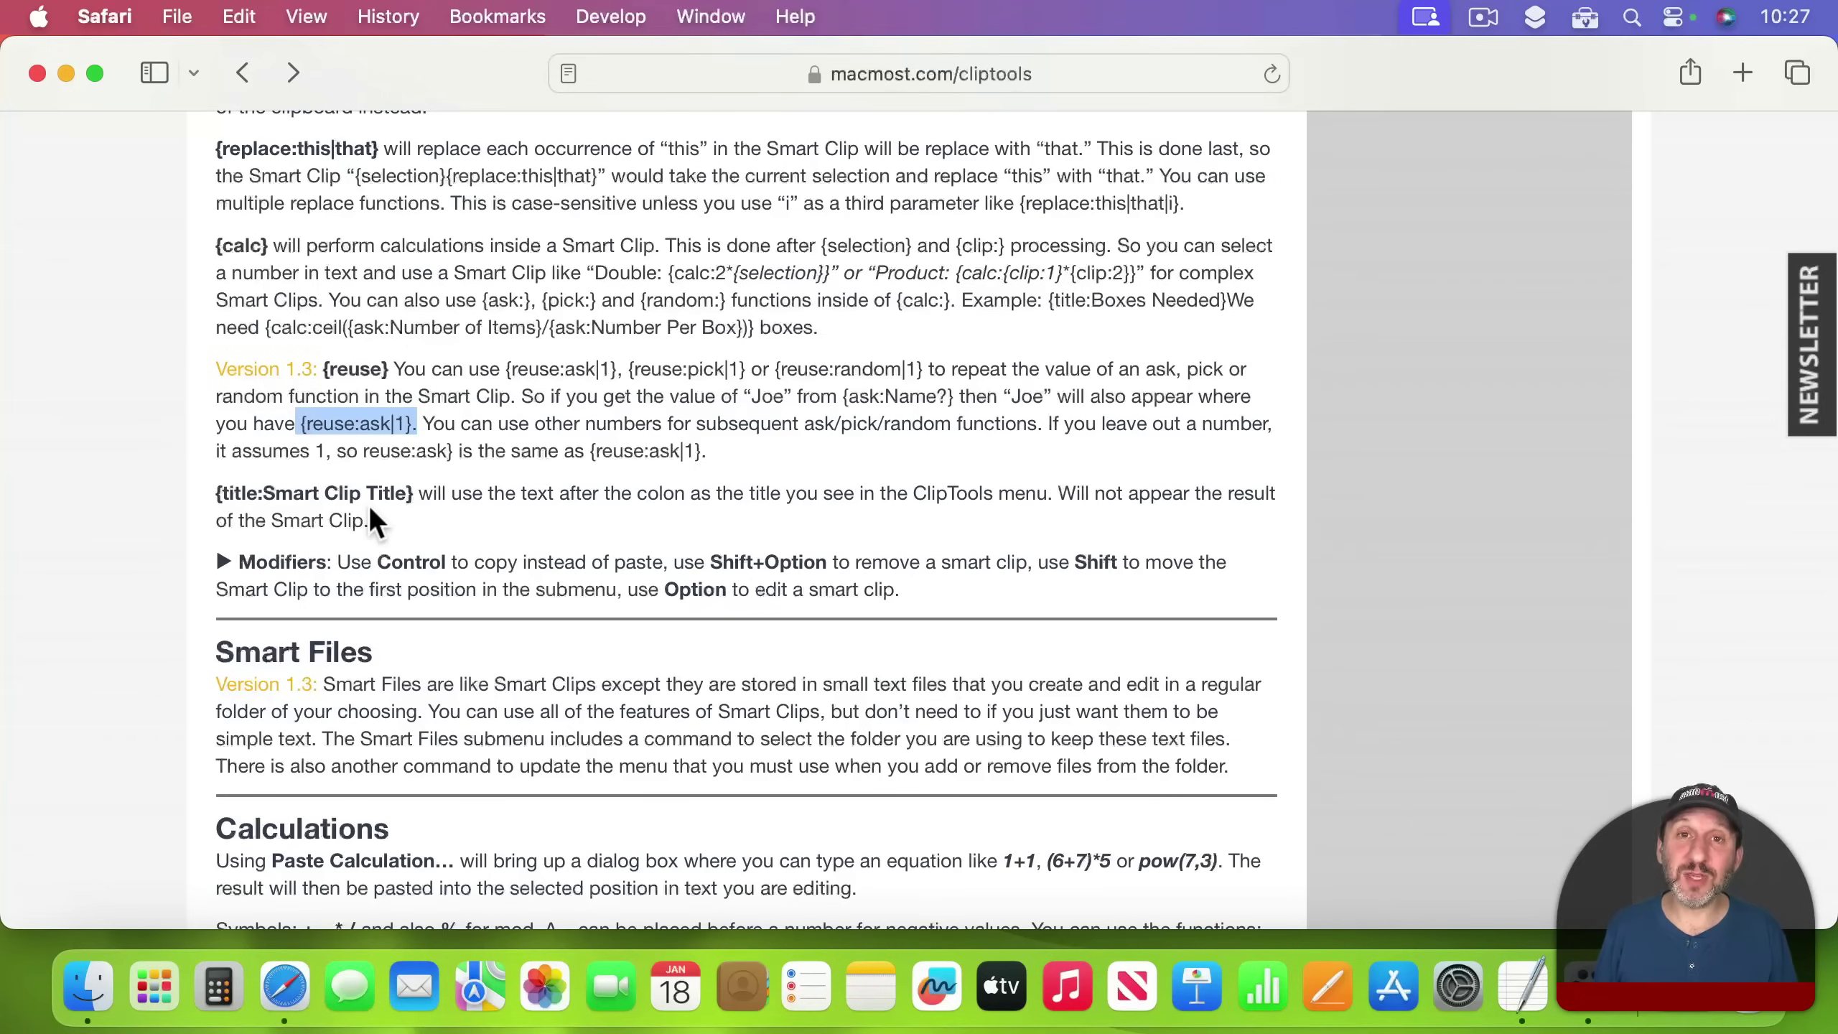
Hide Safari and open the How many items? Smart Clip in its editor.
key("super+h")
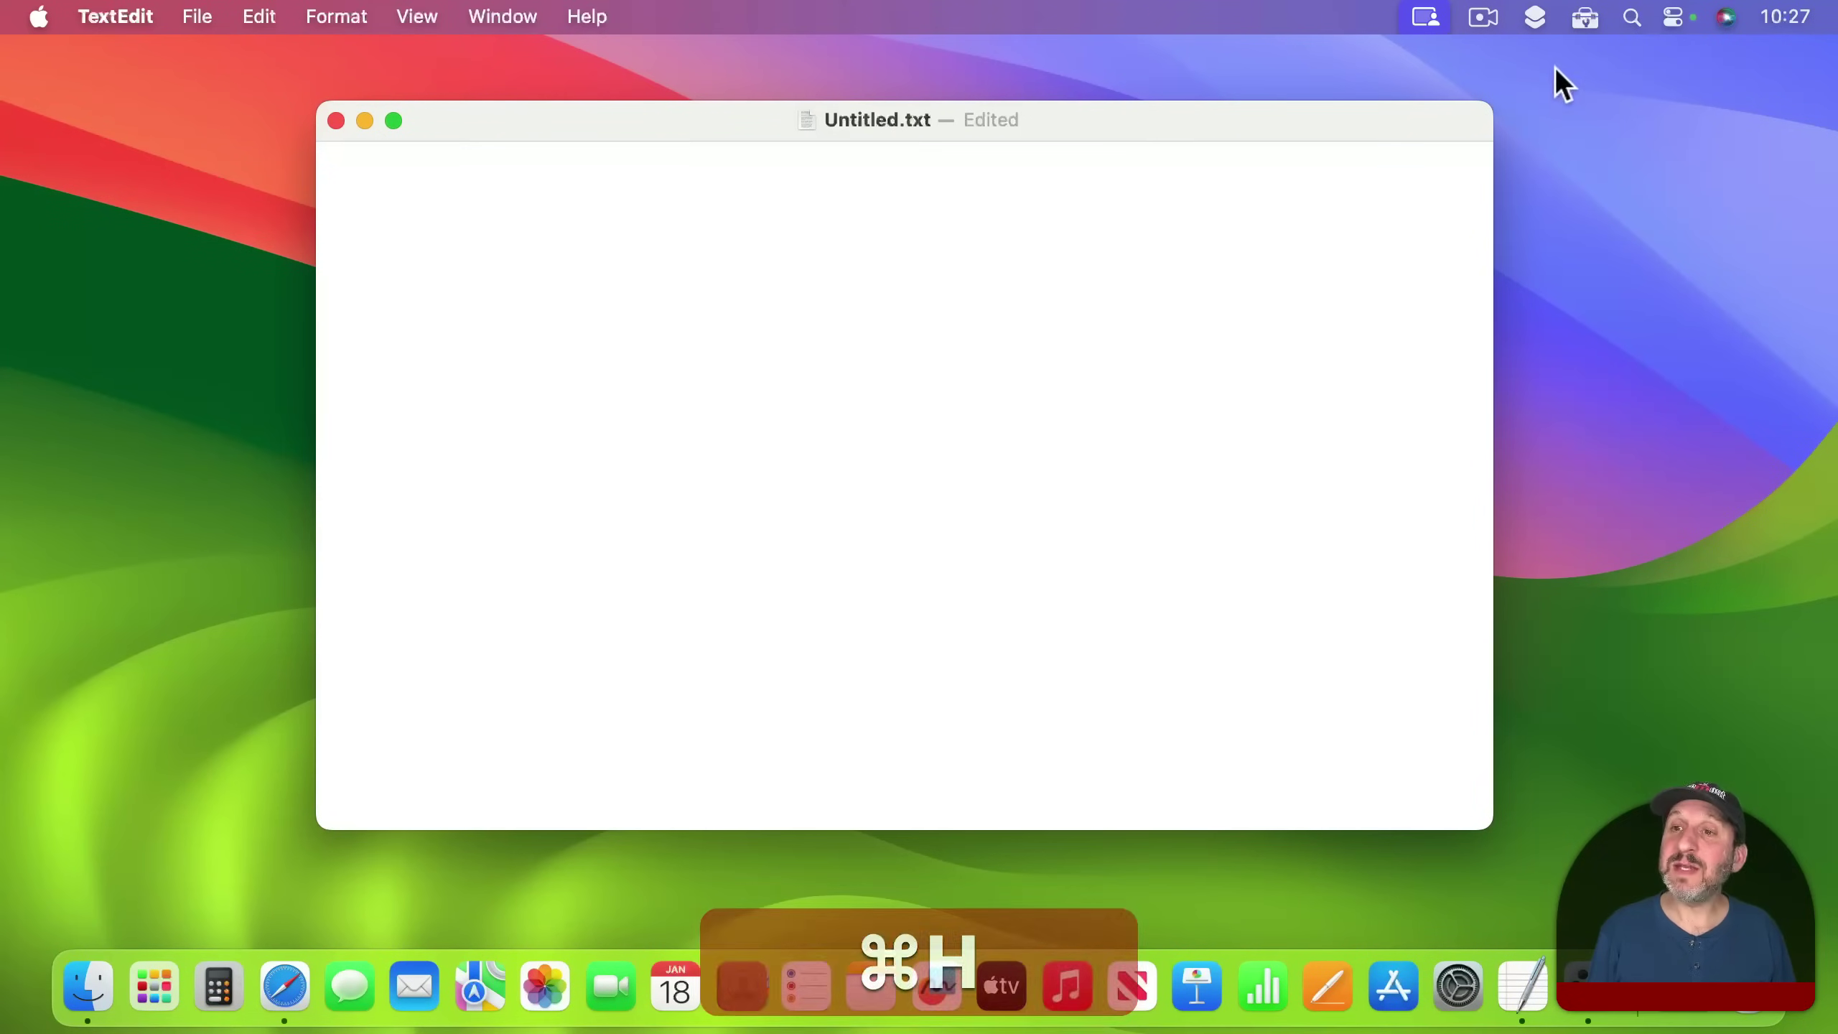
left_click(1585, 17)
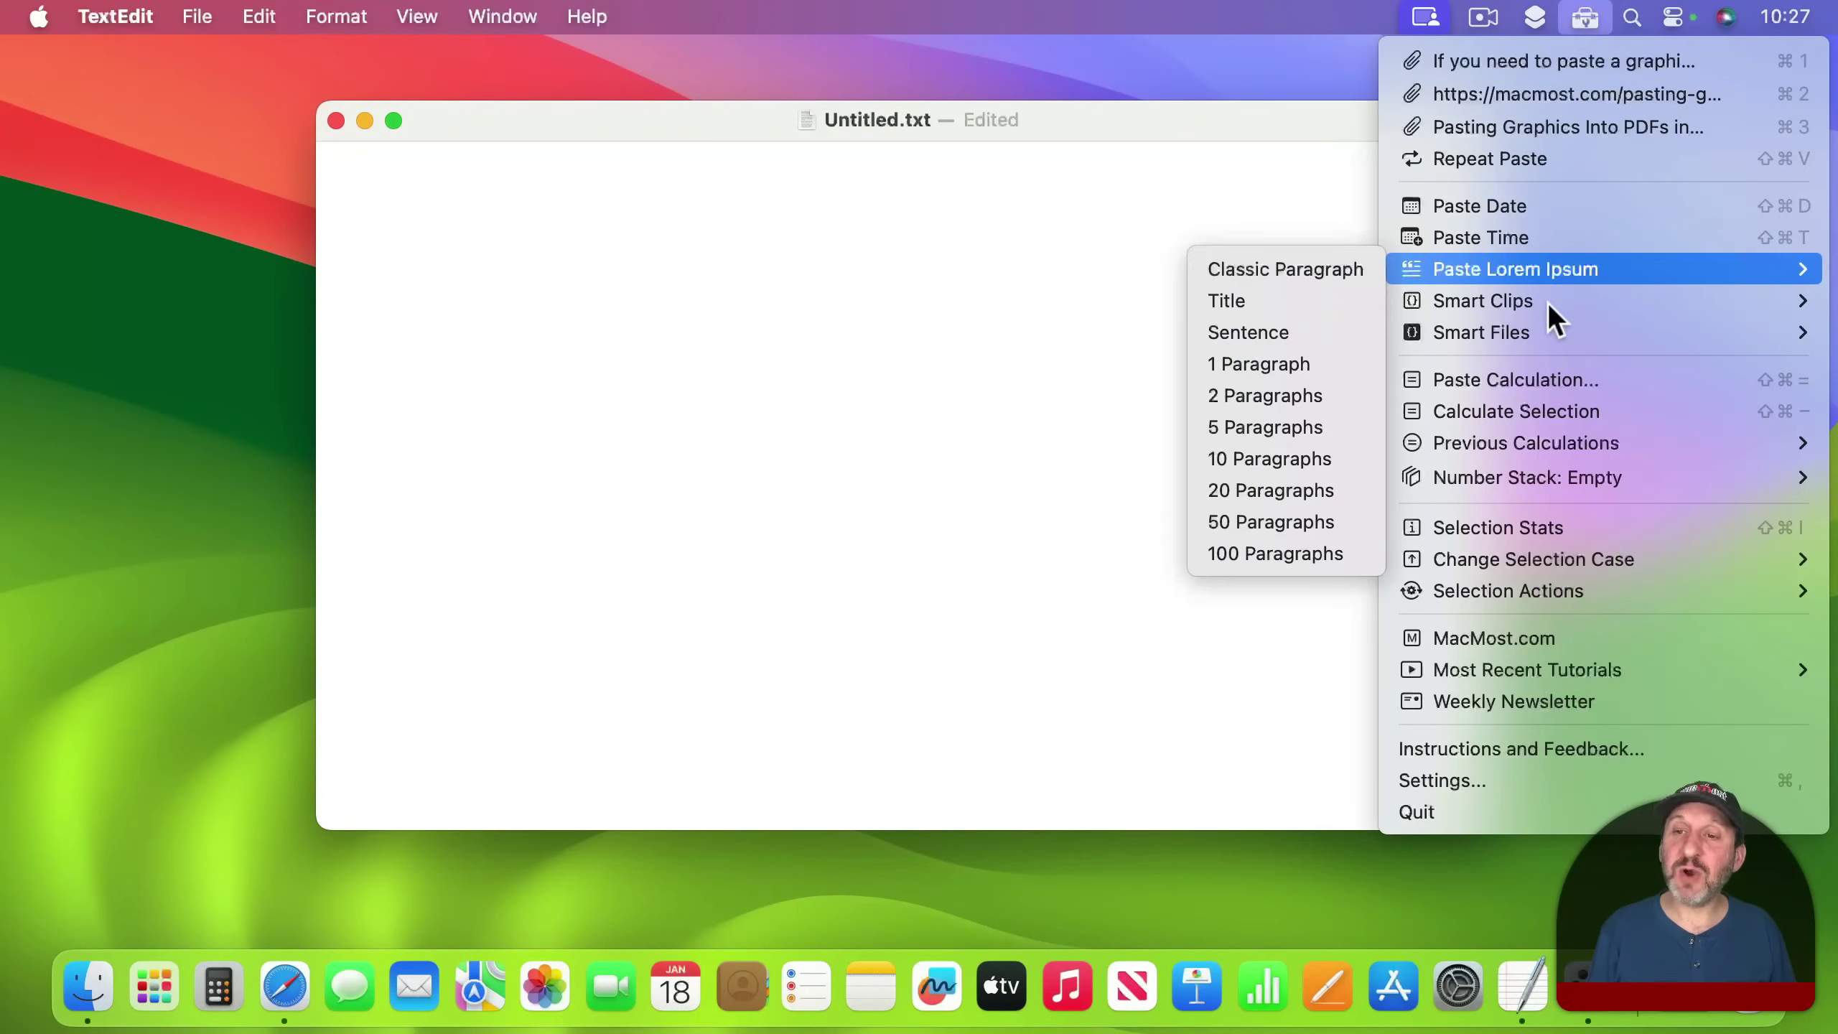
mouse_move(1520, 303)
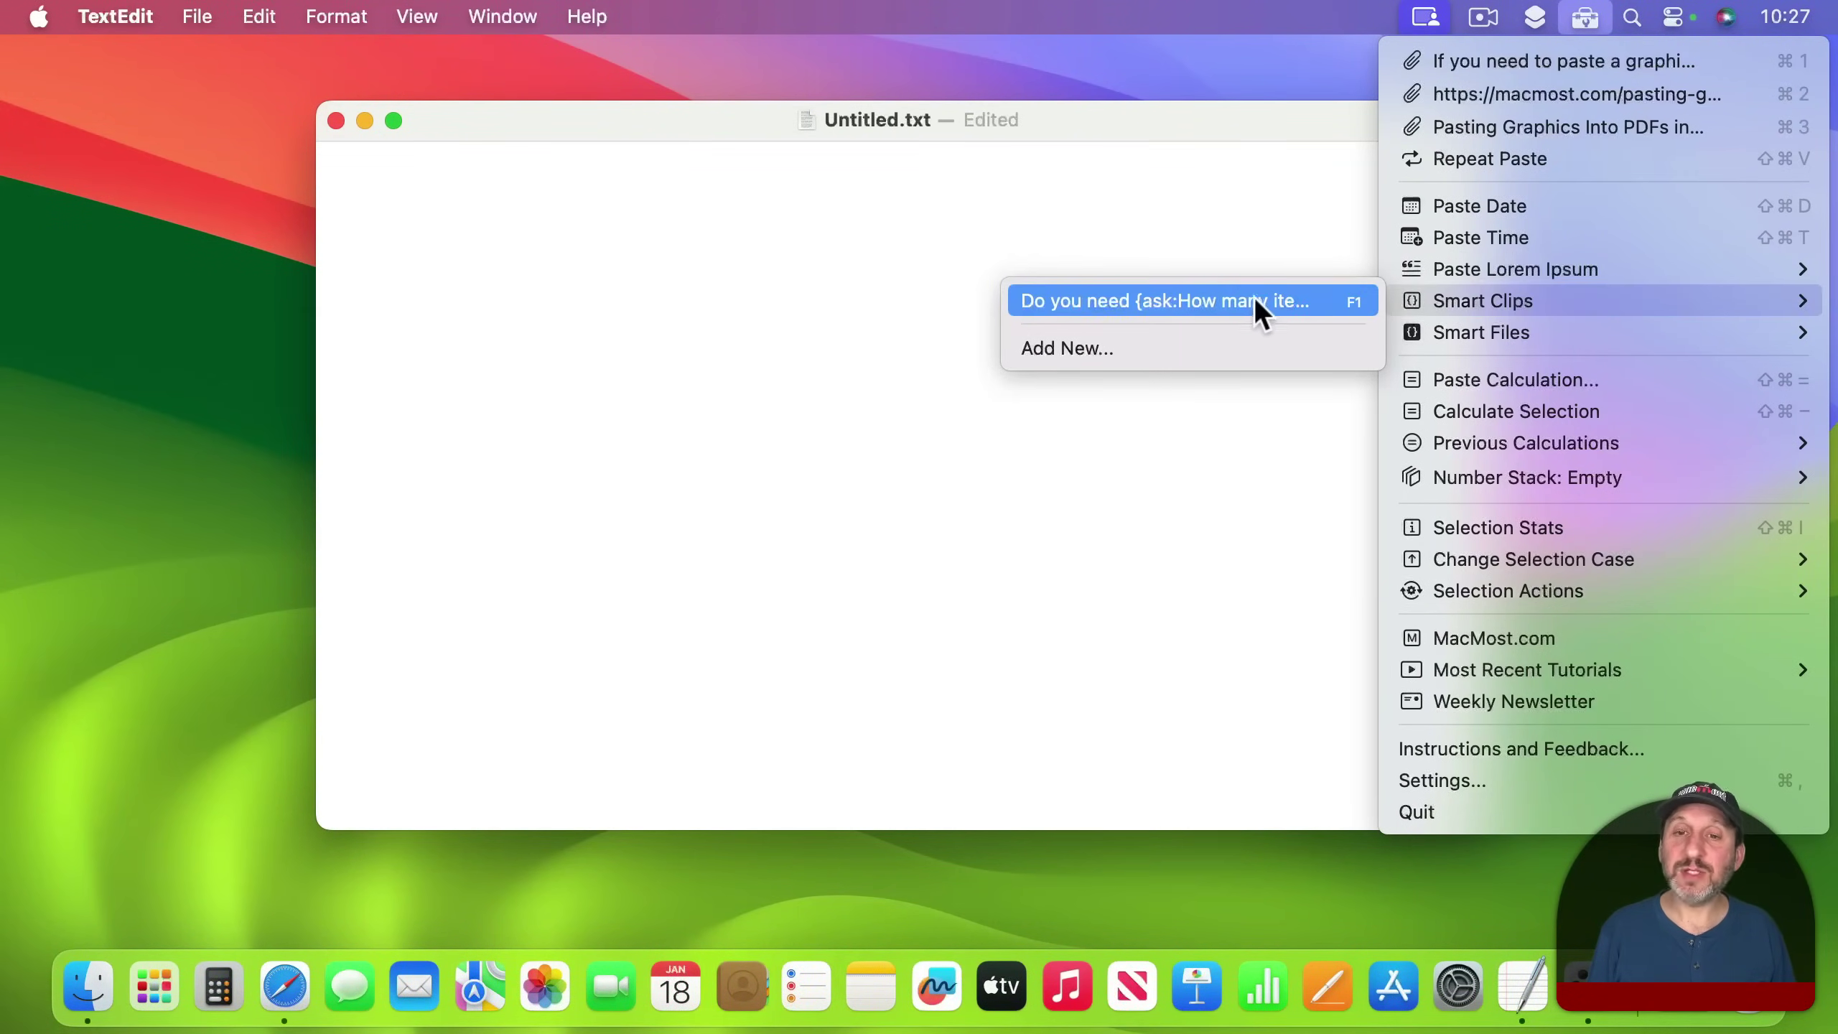
left_click(1226, 301, "alt")
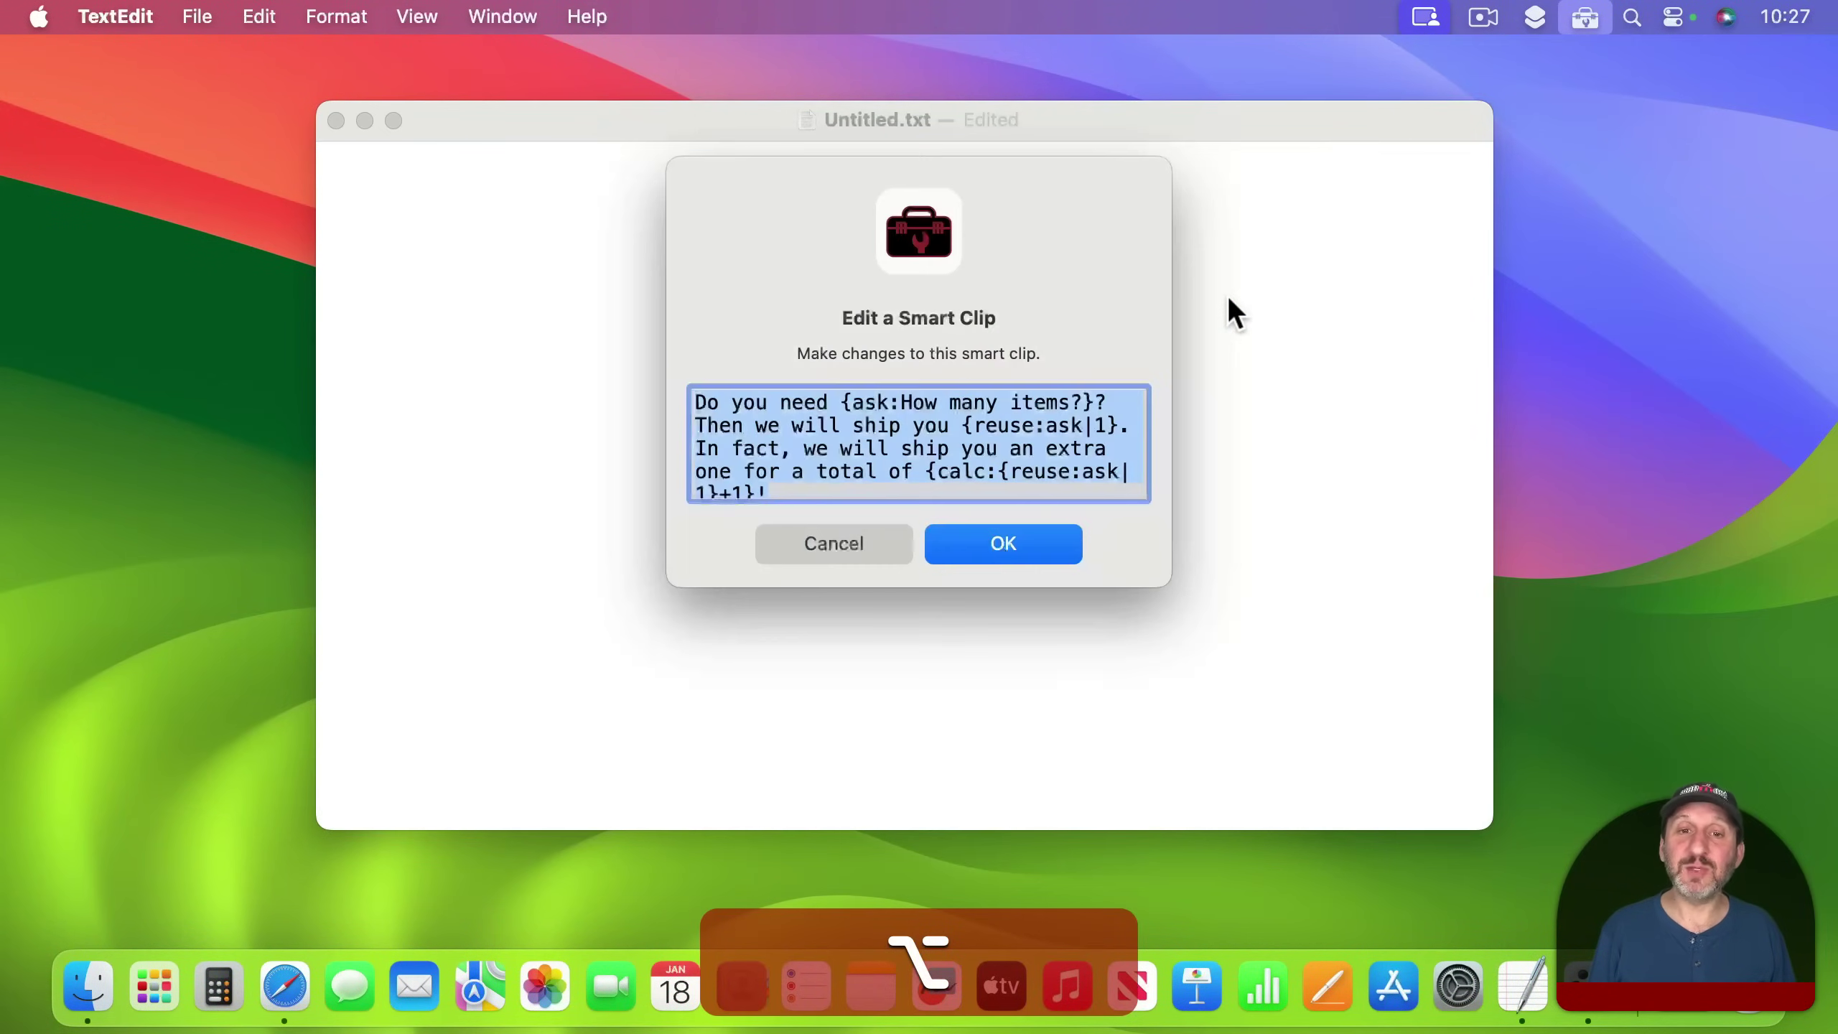
left_click(739, 412)
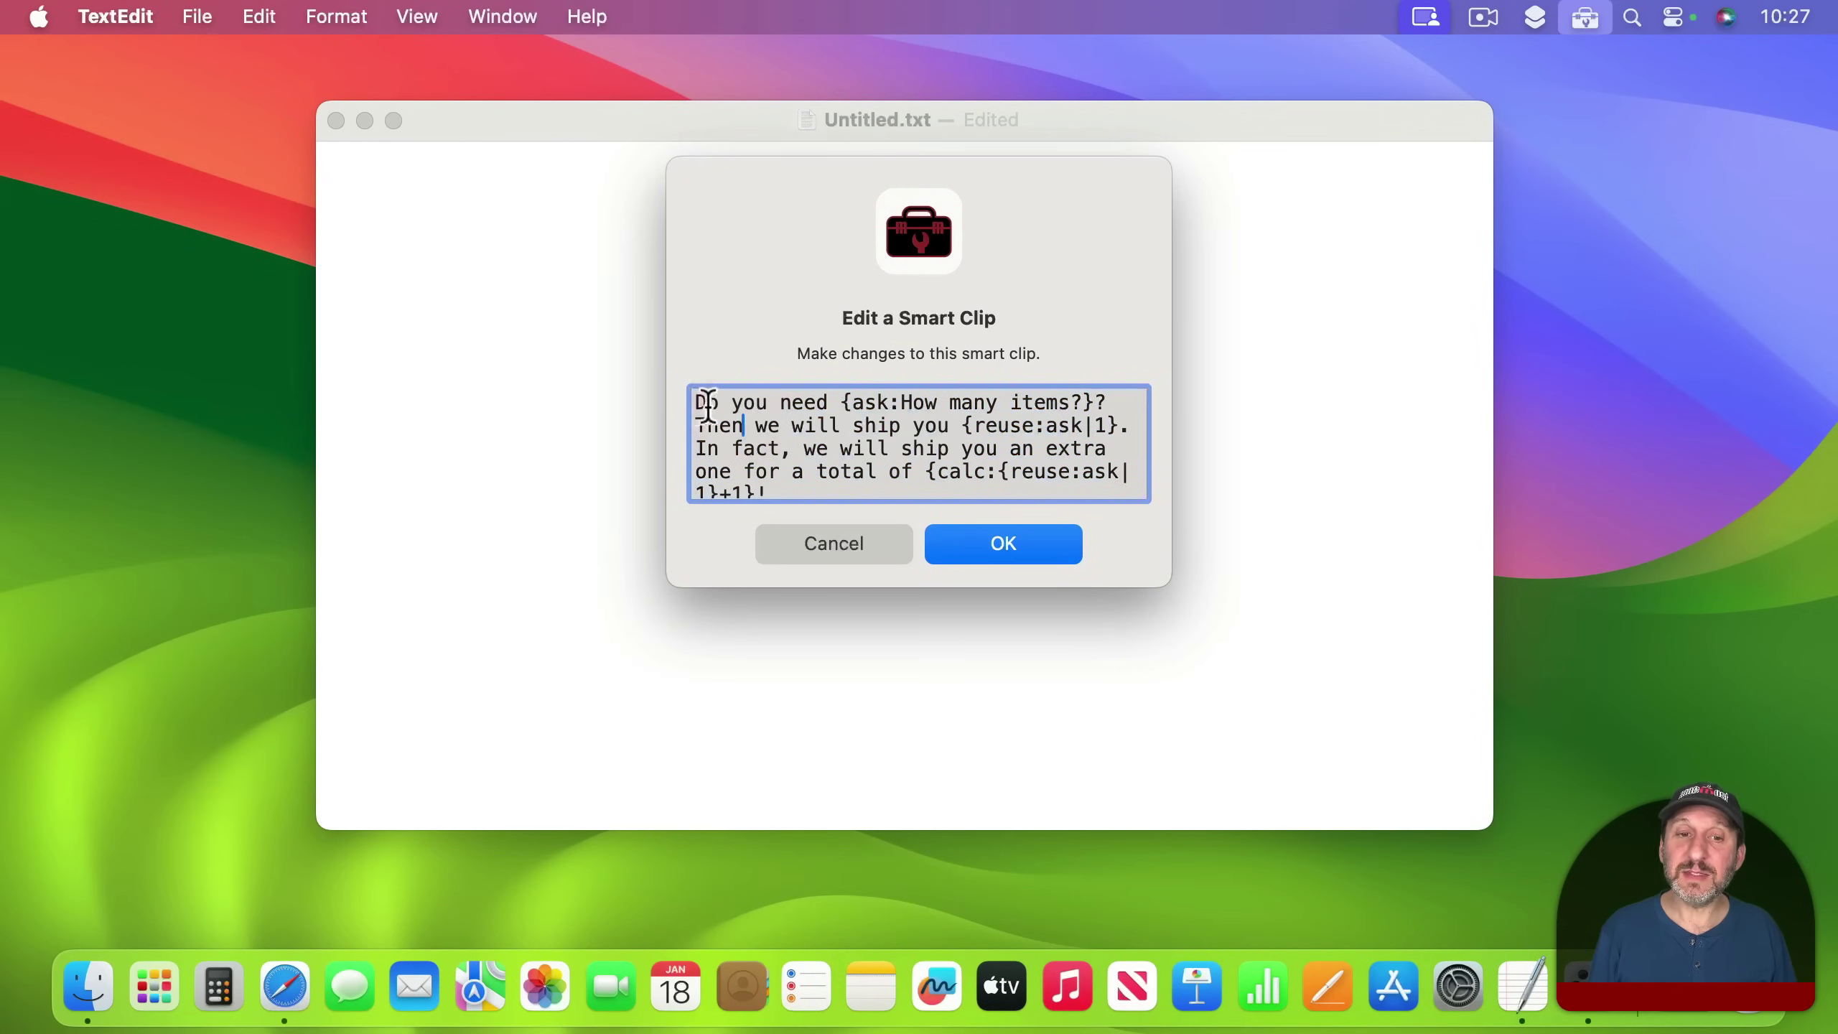
Highlight the {ask:How many items?}, {reuse:ask|1} and {calc:…+1} parts, then close the clip unchanged.
left_click_drag(695, 402, 1096, 399)
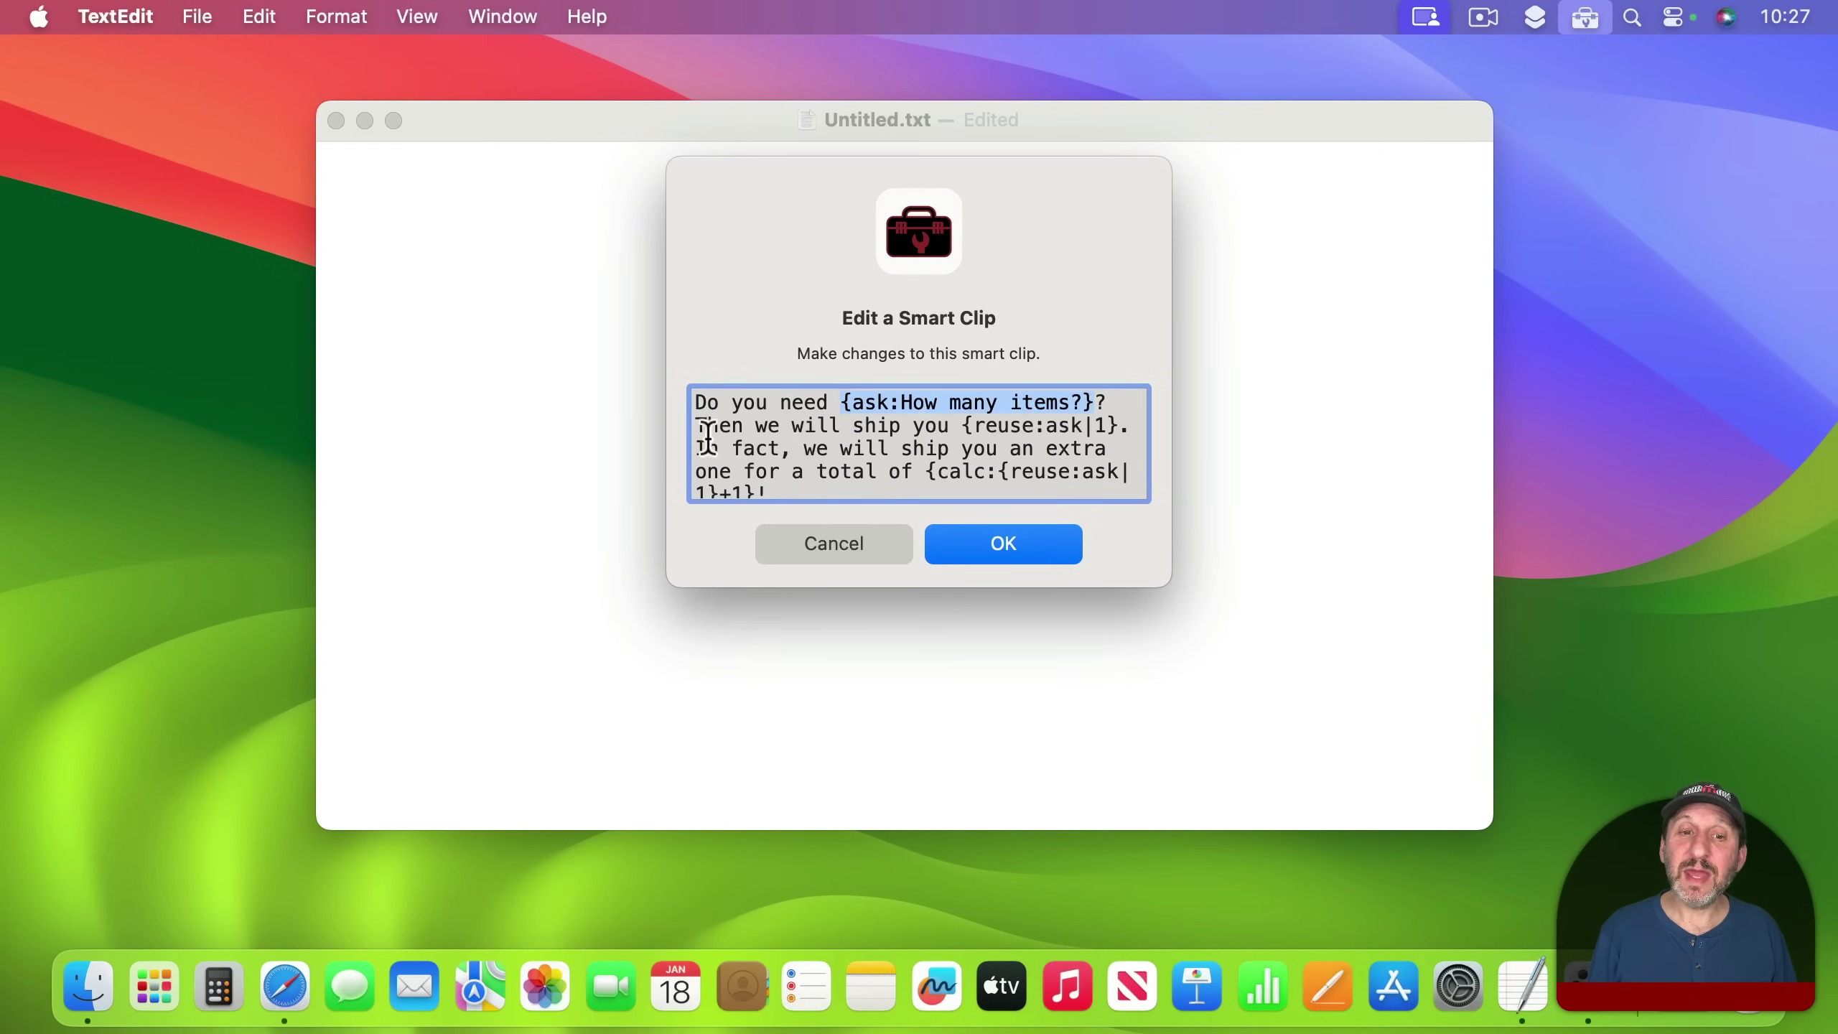
left_click_drag(696, 426, 1121, 423)
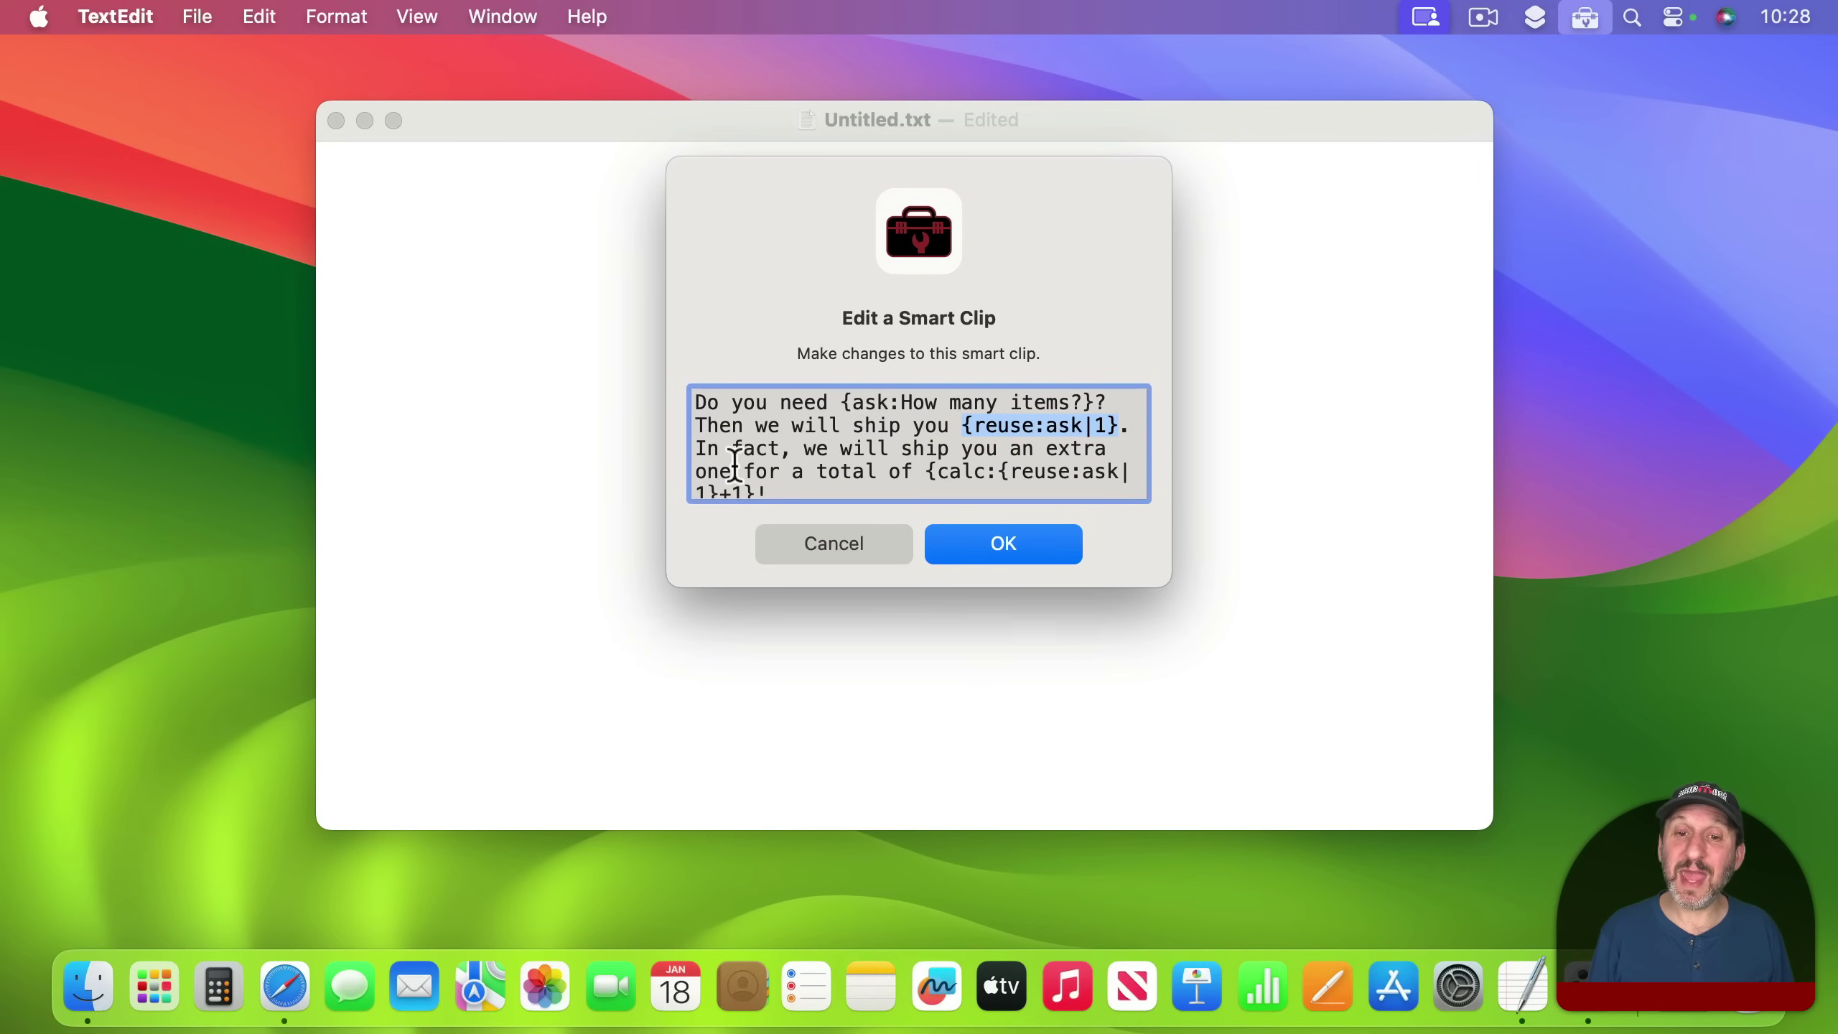
left_click_drag(929, 471, 944, 515)
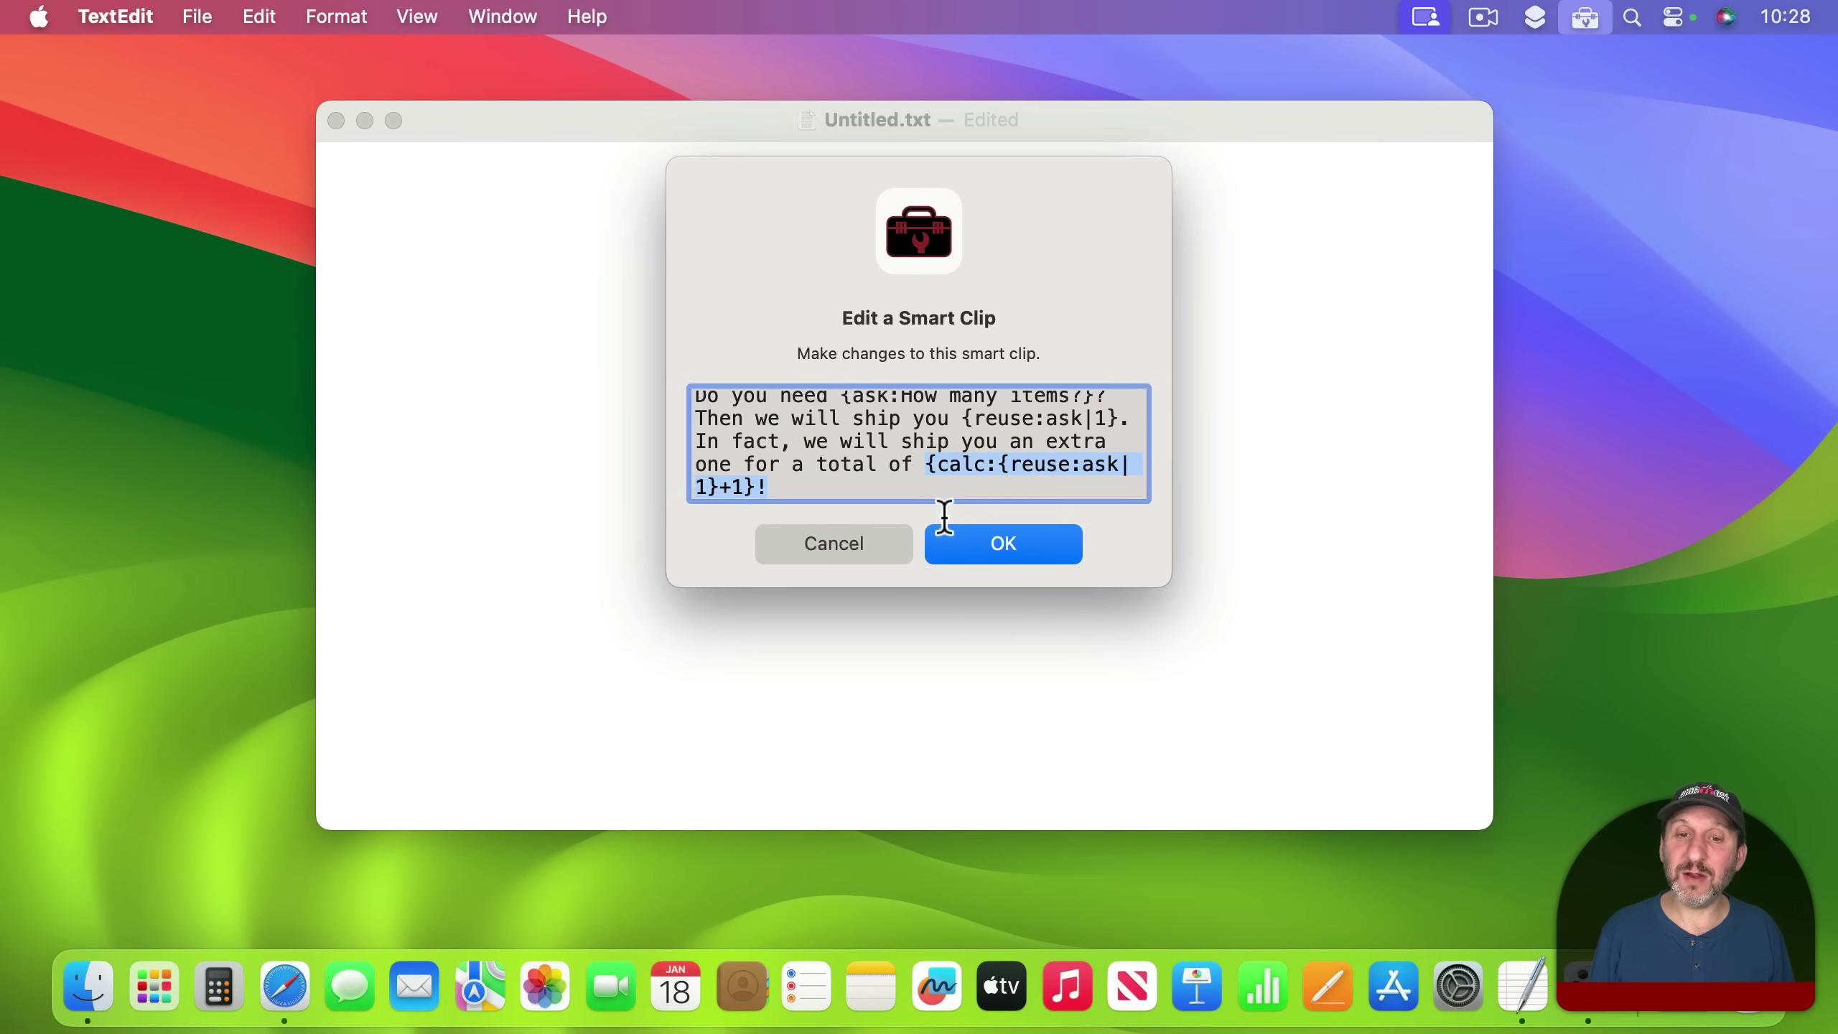
left_click(1011, 478)
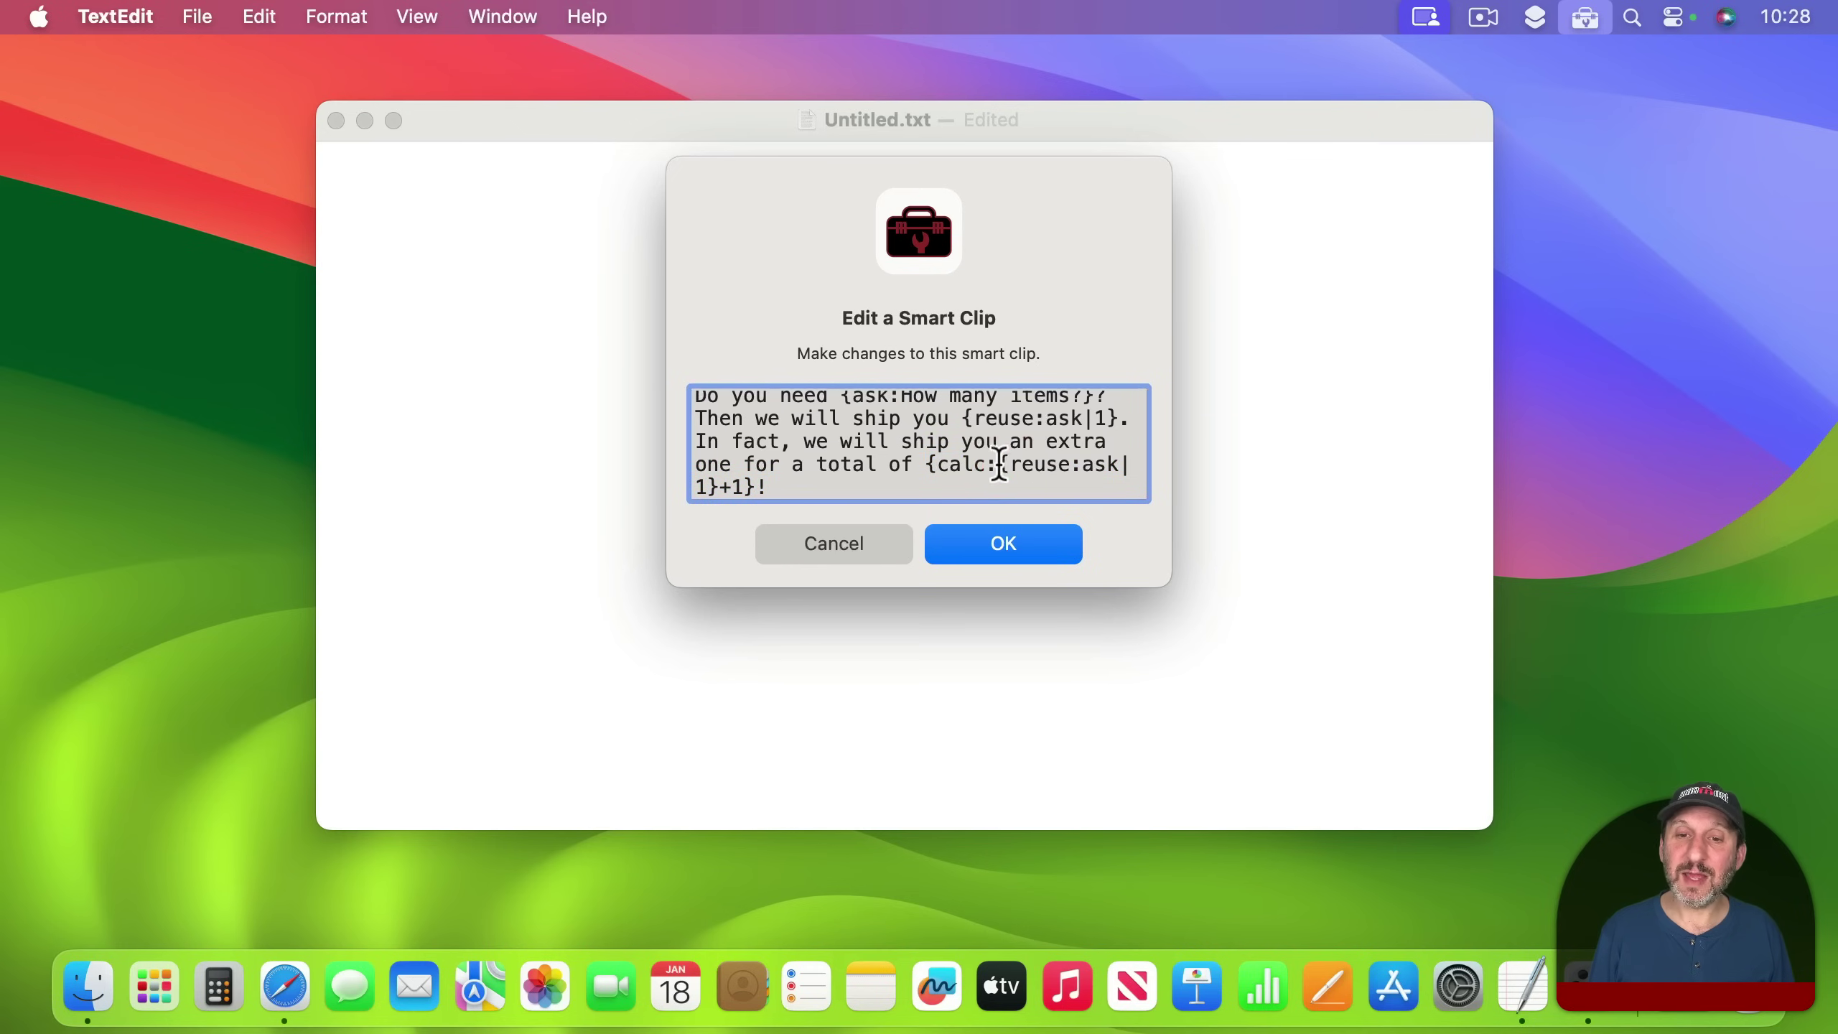
left_click_drag(1002, 467, 737, 491)
left_click_drag(928, 464, 999, 464)
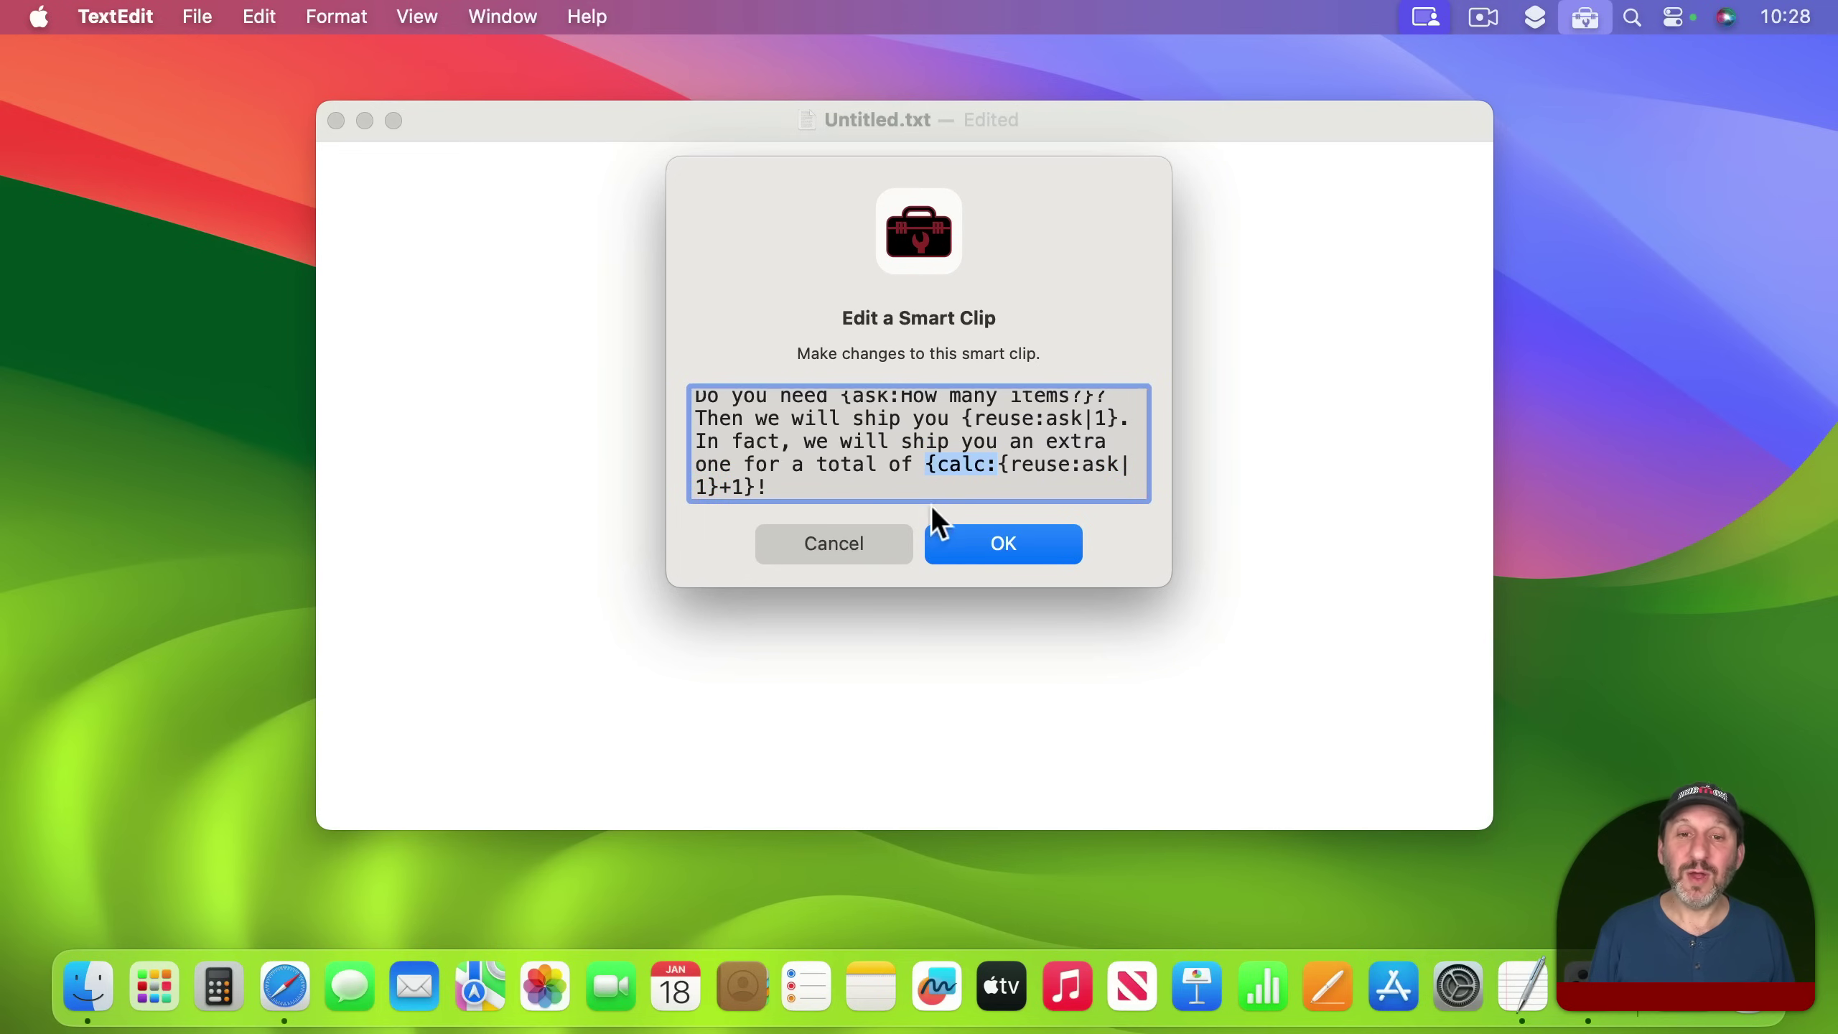
left_click(985, 545)
Insert the How many items? Smart Clip with 5, then point out the repeated 5 and total 6.
left_click(1585, 18)
mouse_move(1520, 300)
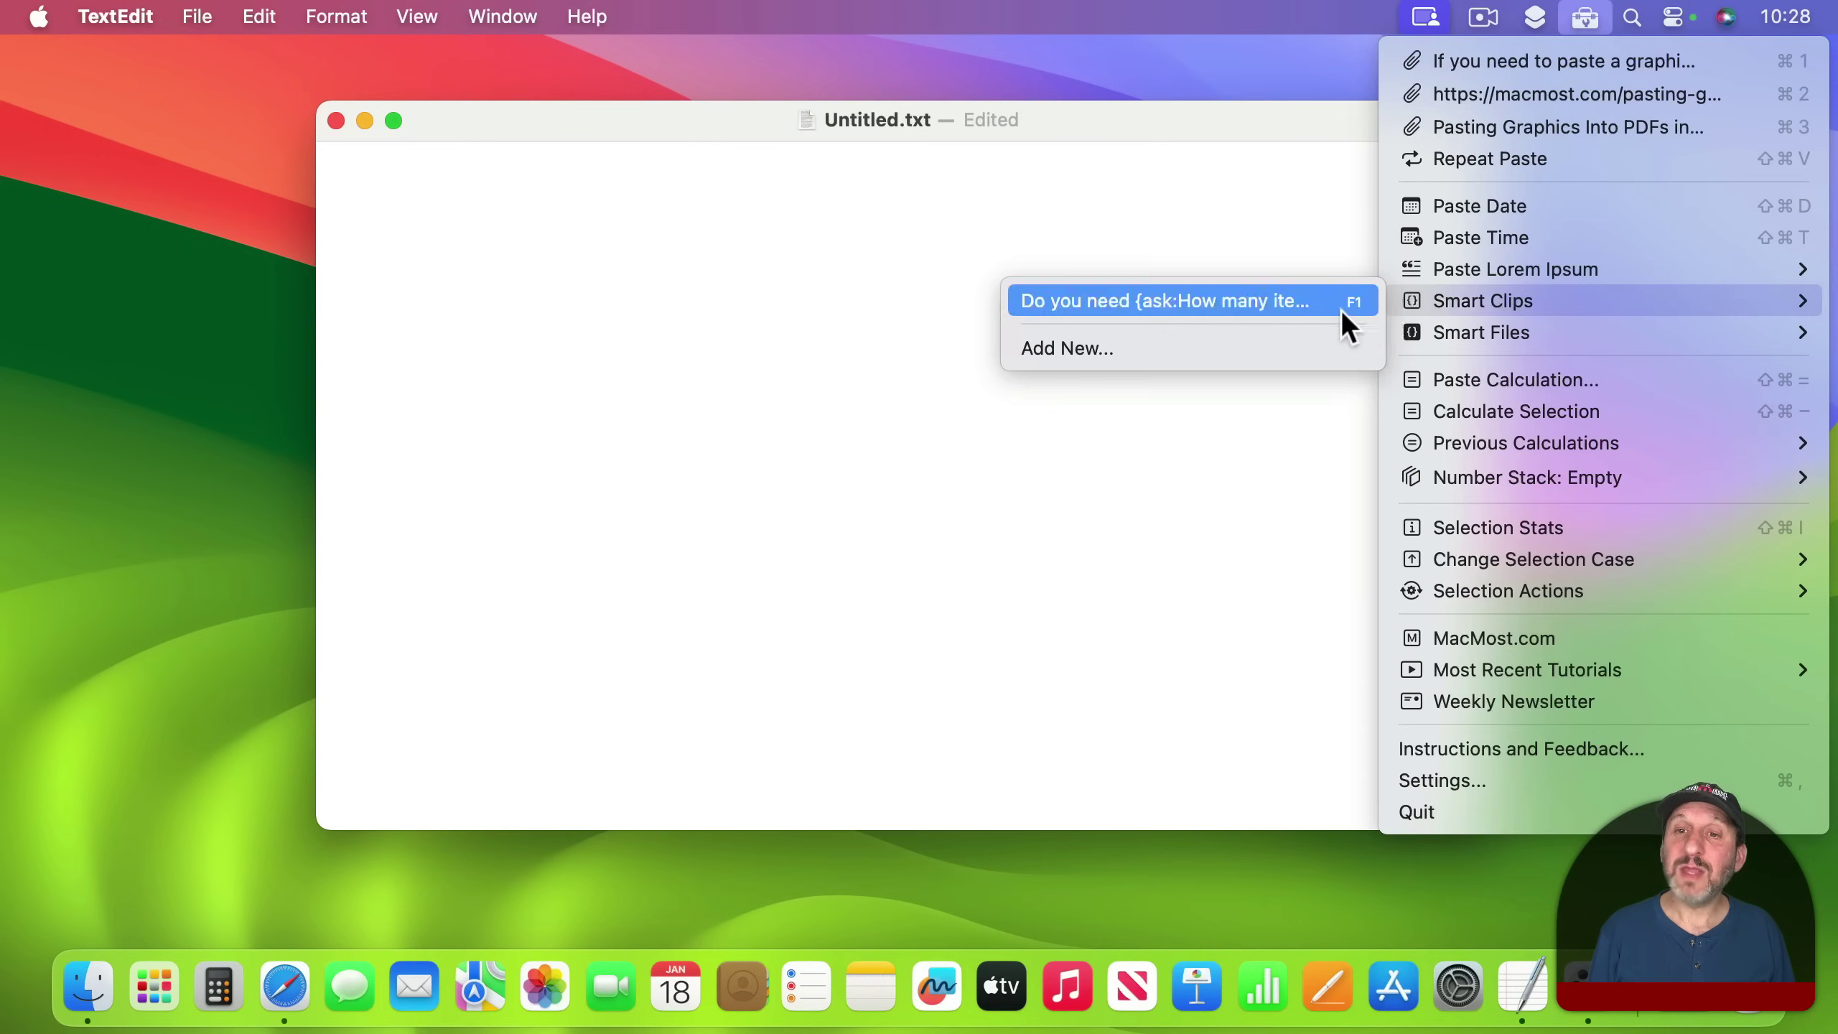
left_click(1272, 317)
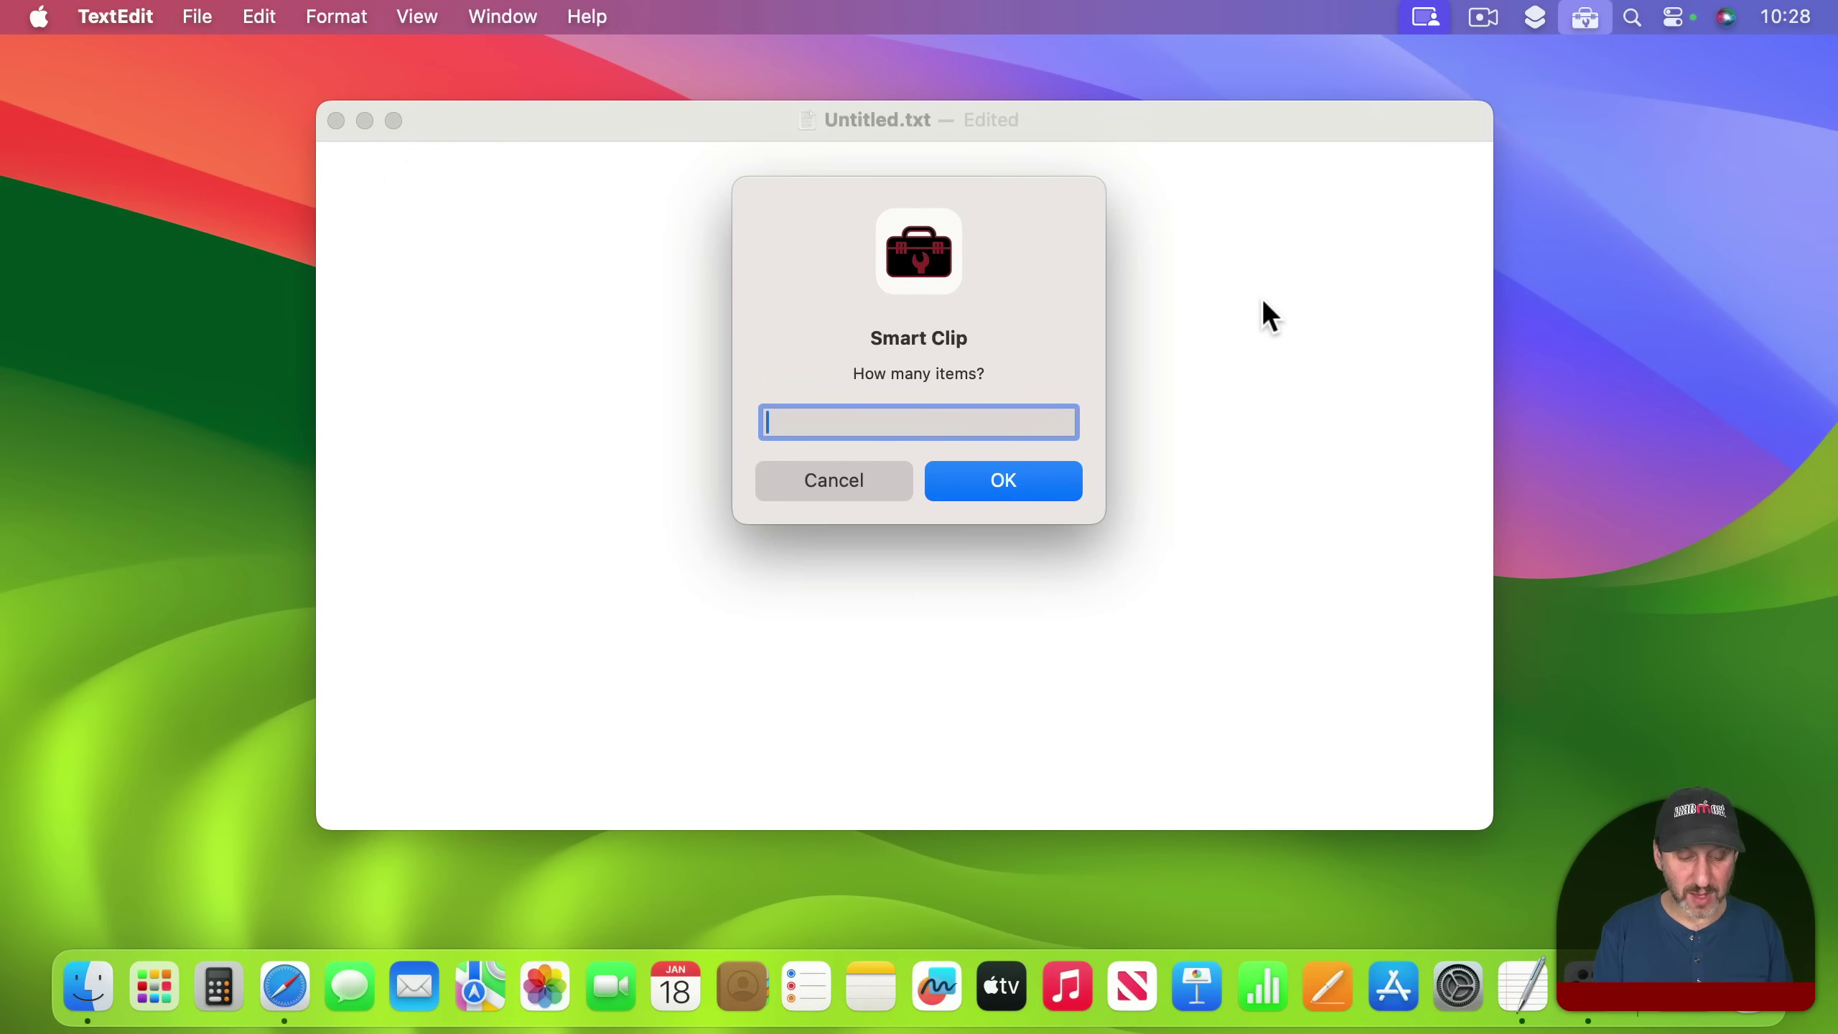
type("5")
key("Return")
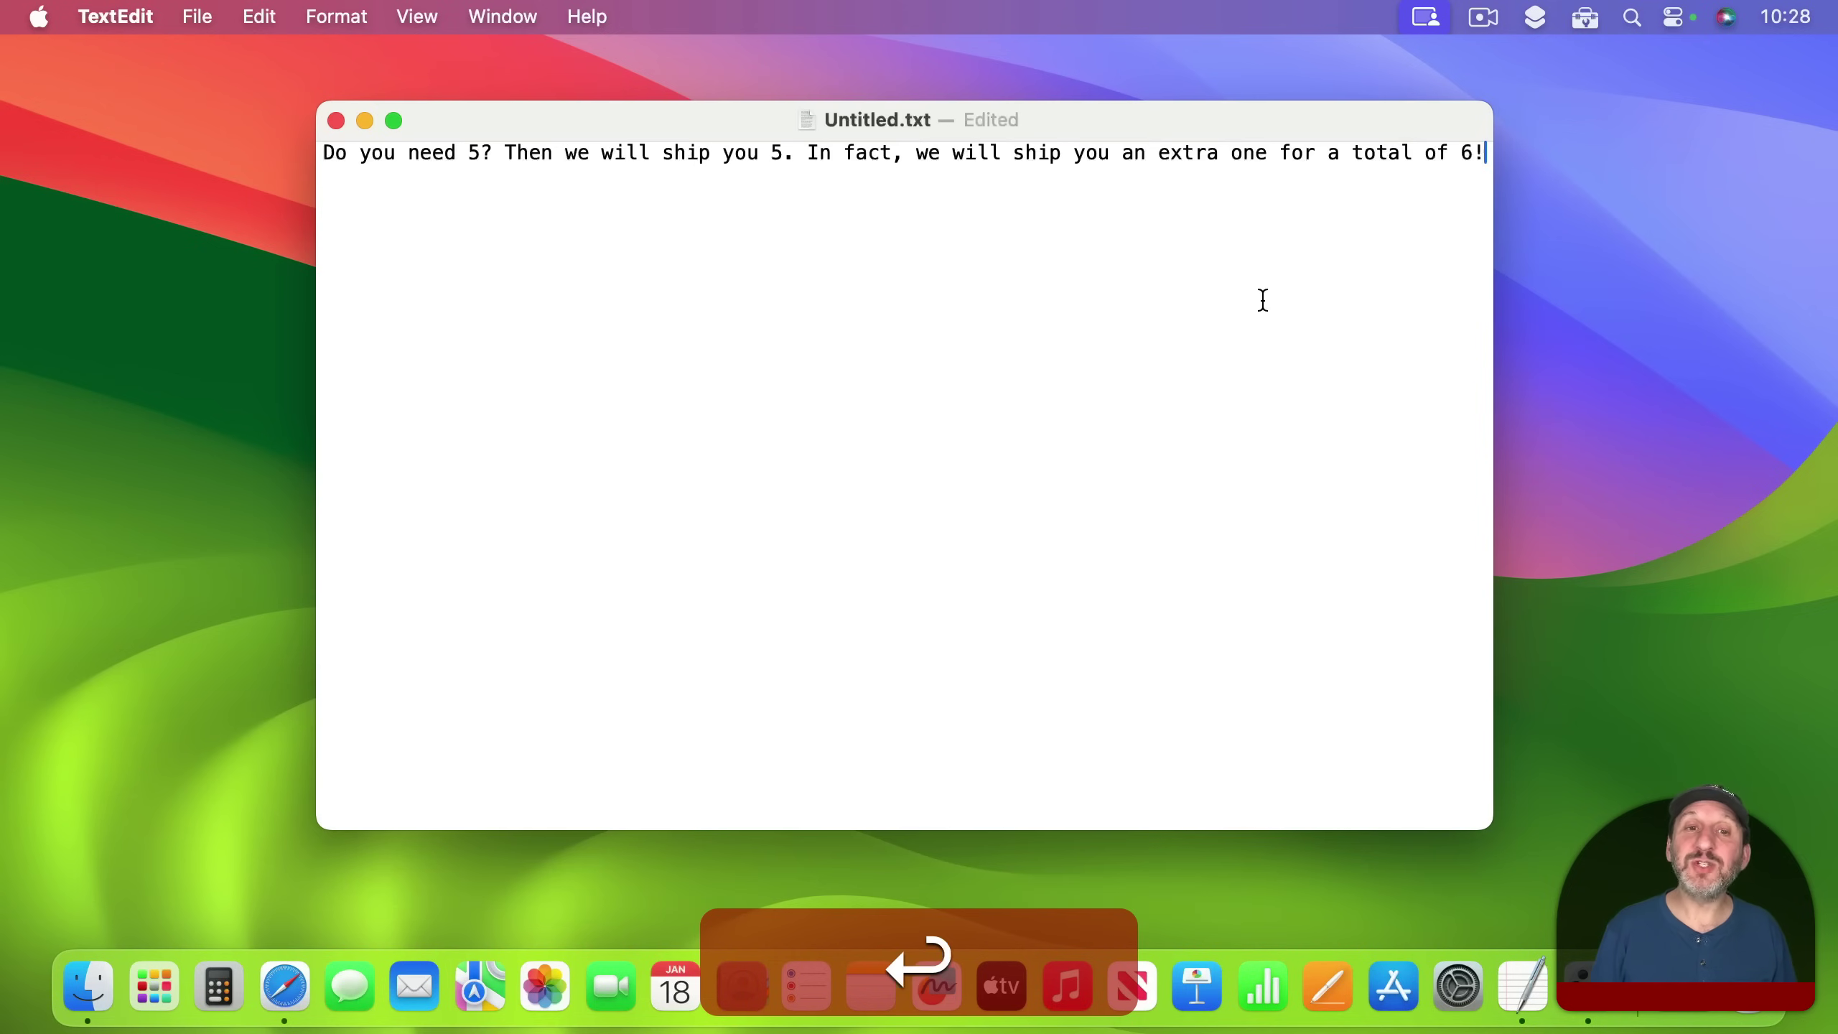
left_click(780, 153)
double_click(1466, 153)
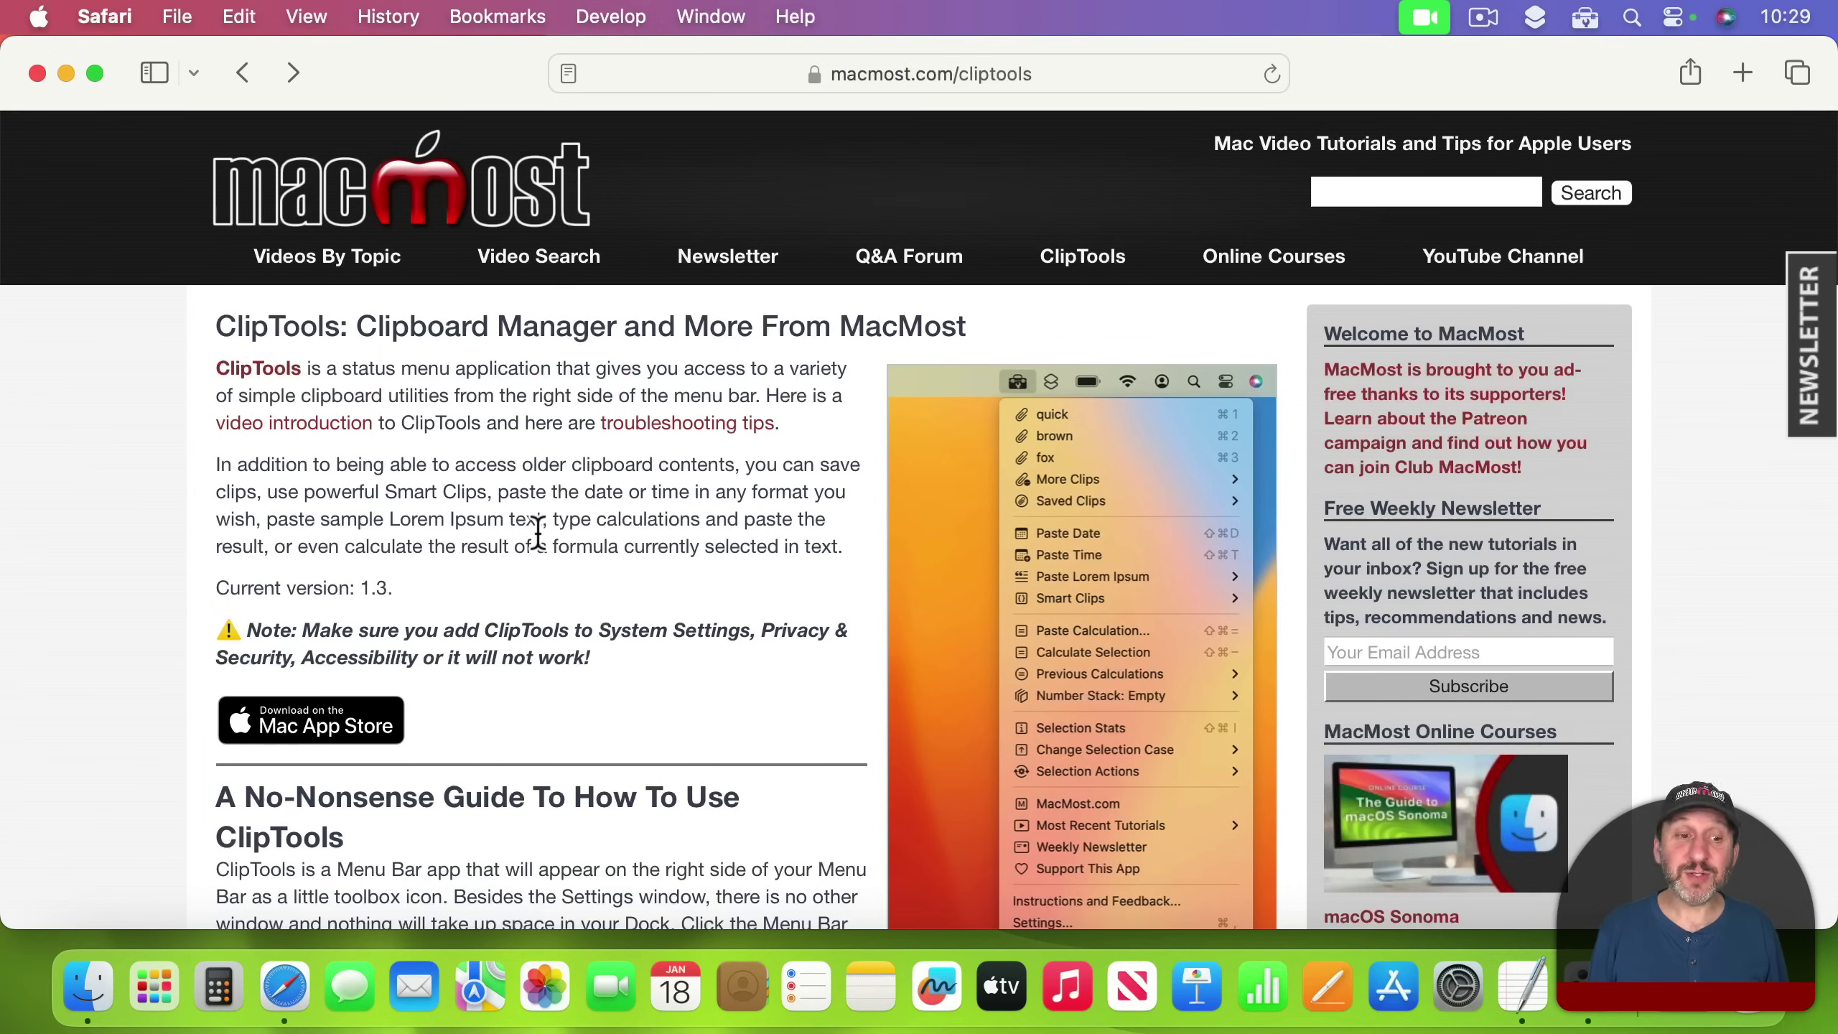
Open the Mac App Store listing via the page's Download badge.
left_click(295, 720)
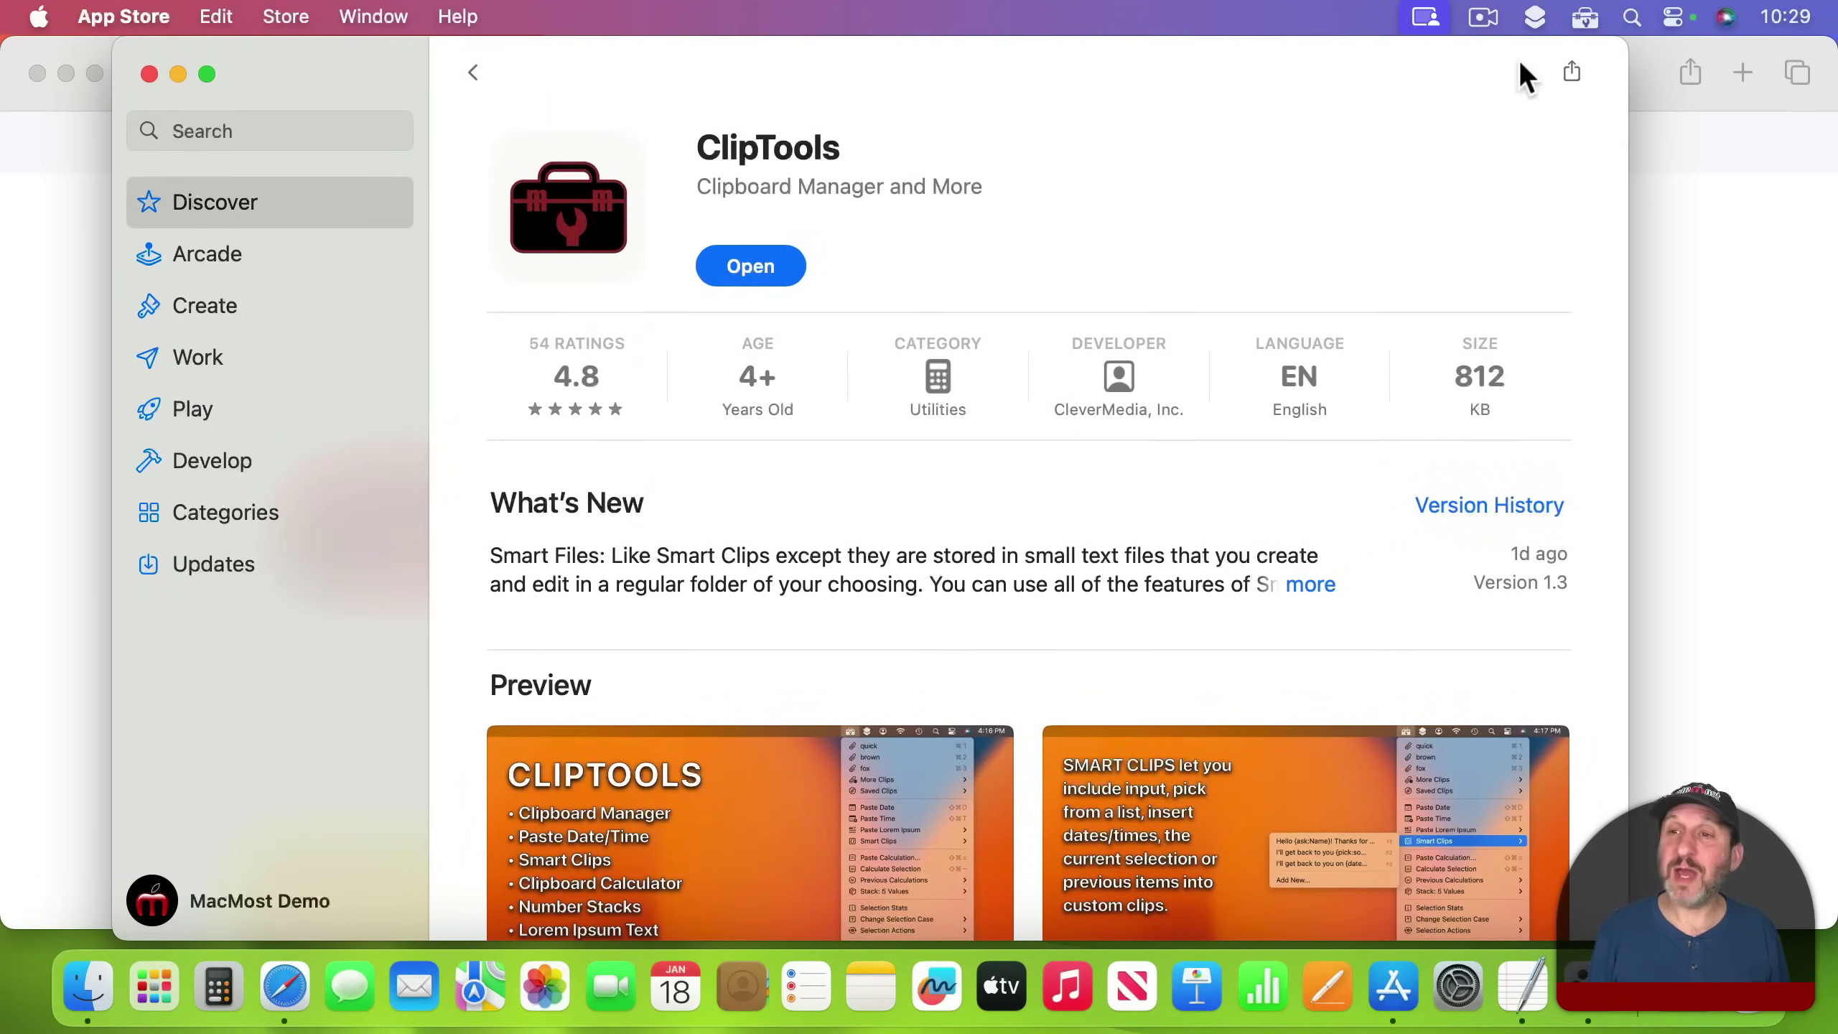
Open the ClipTools menu and reveal the Smart Clips, Change Selection Case and Selection Actions submenus.
left_click(1584, 18)
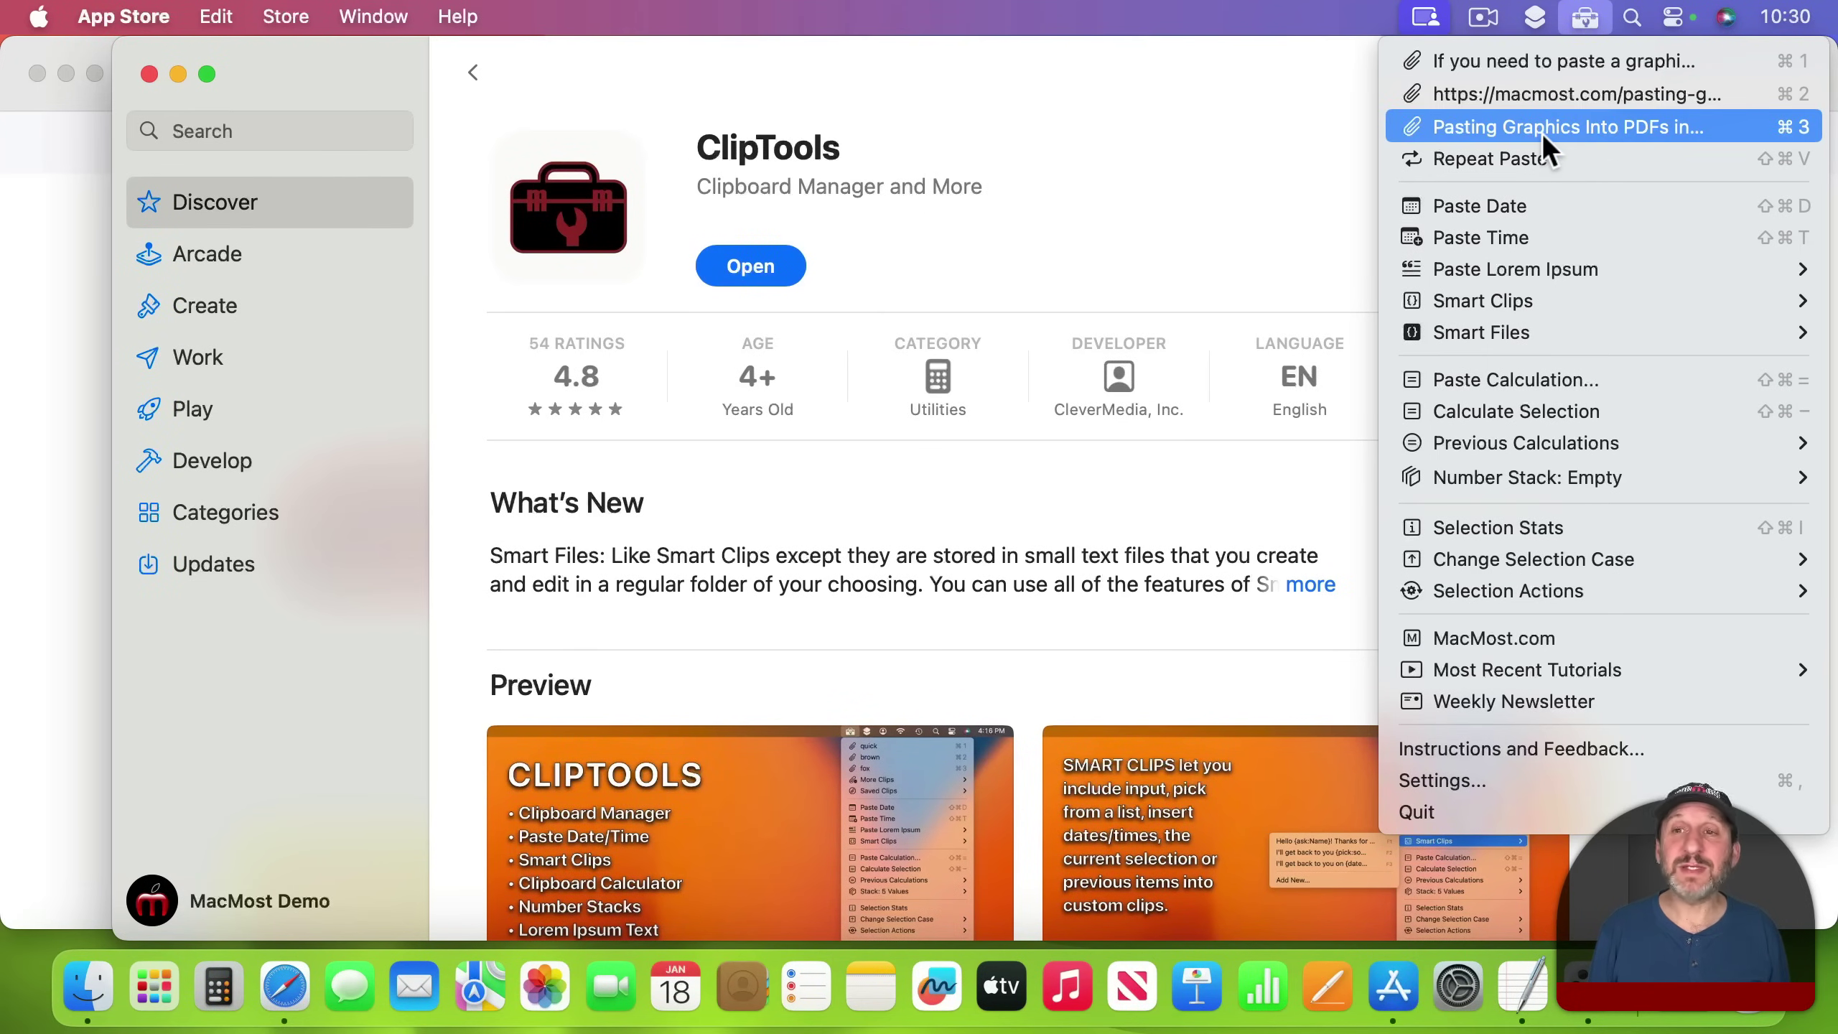
mouse_move(1518, 297)
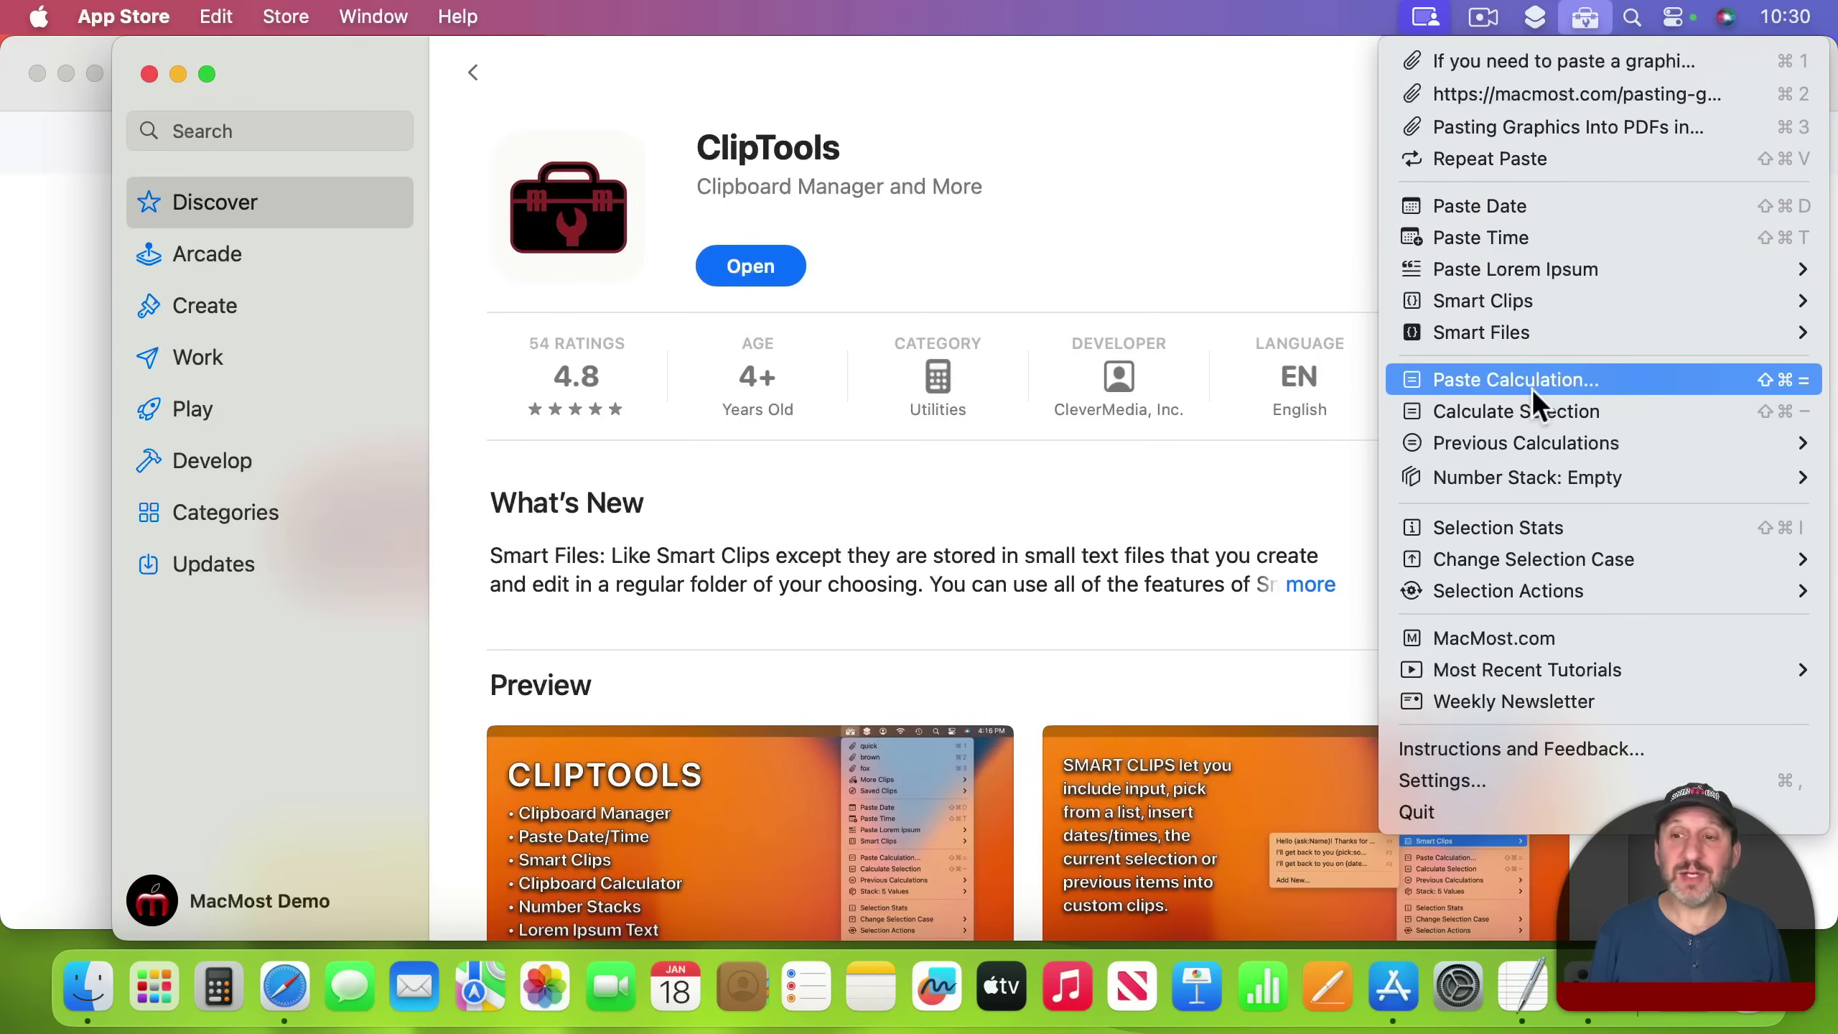
mouse_move(1528, 562)
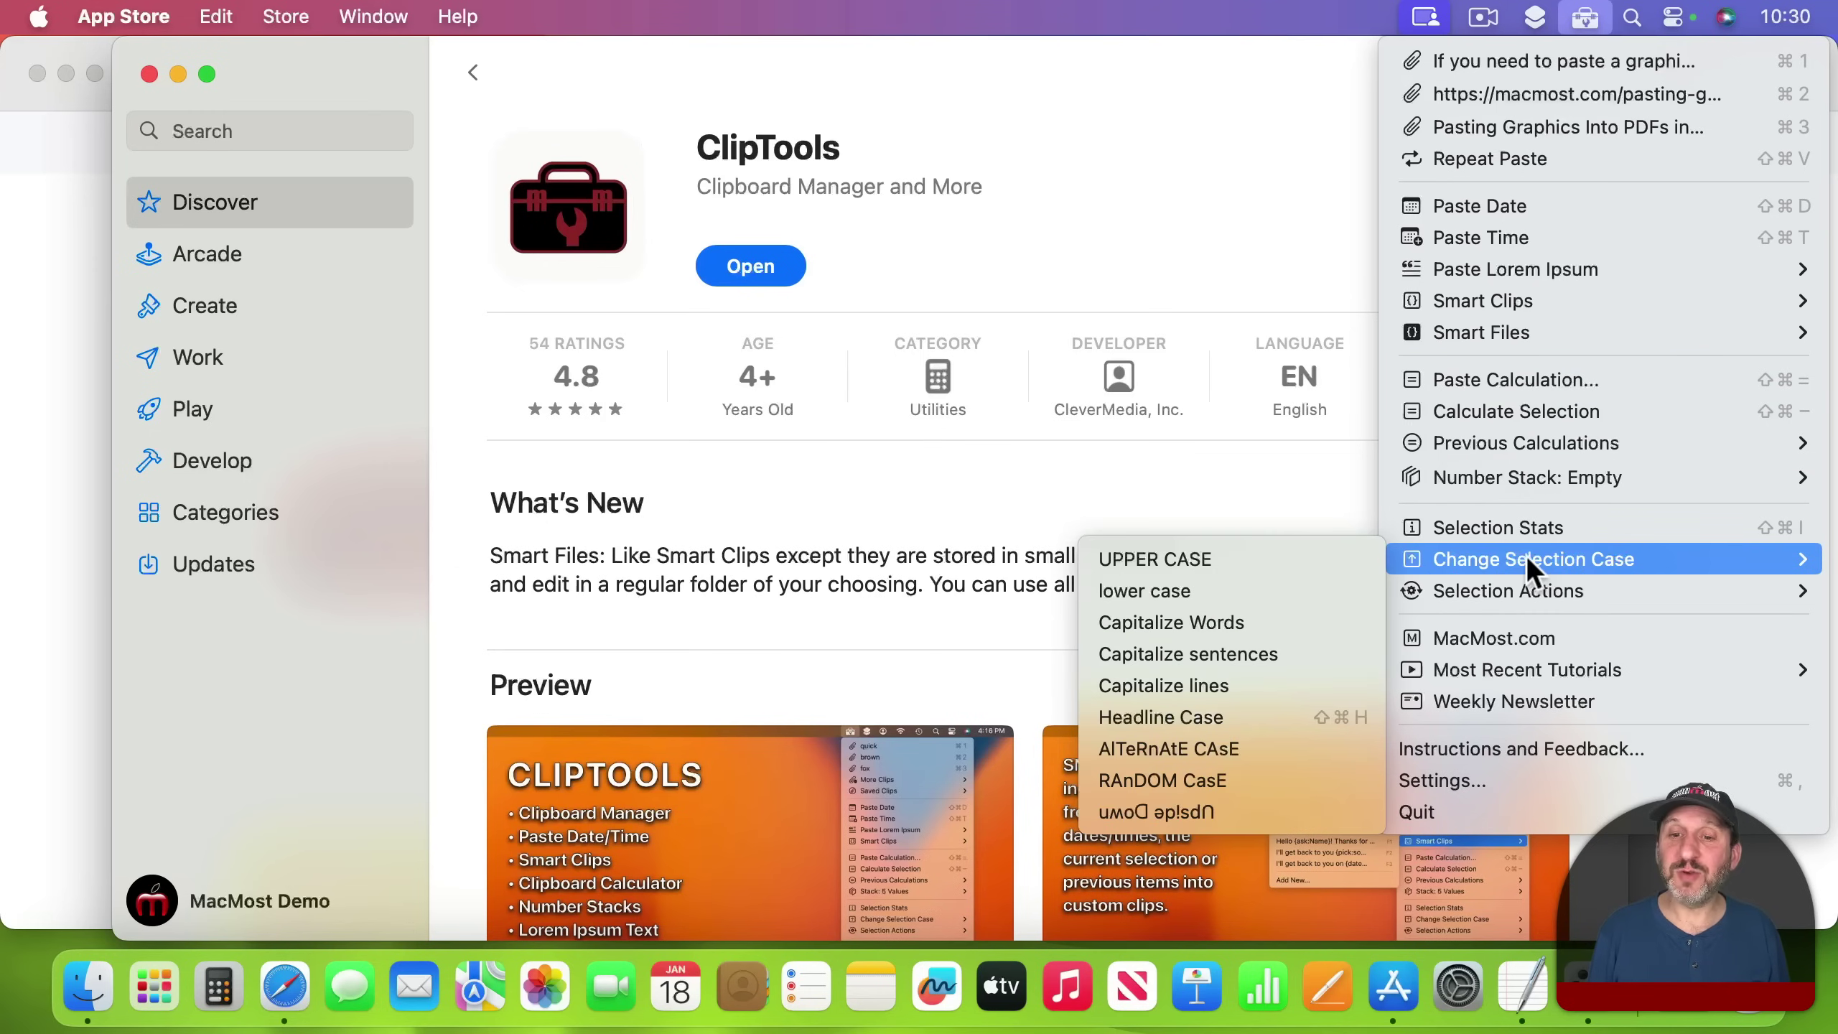
mouse_move(1497, 590)
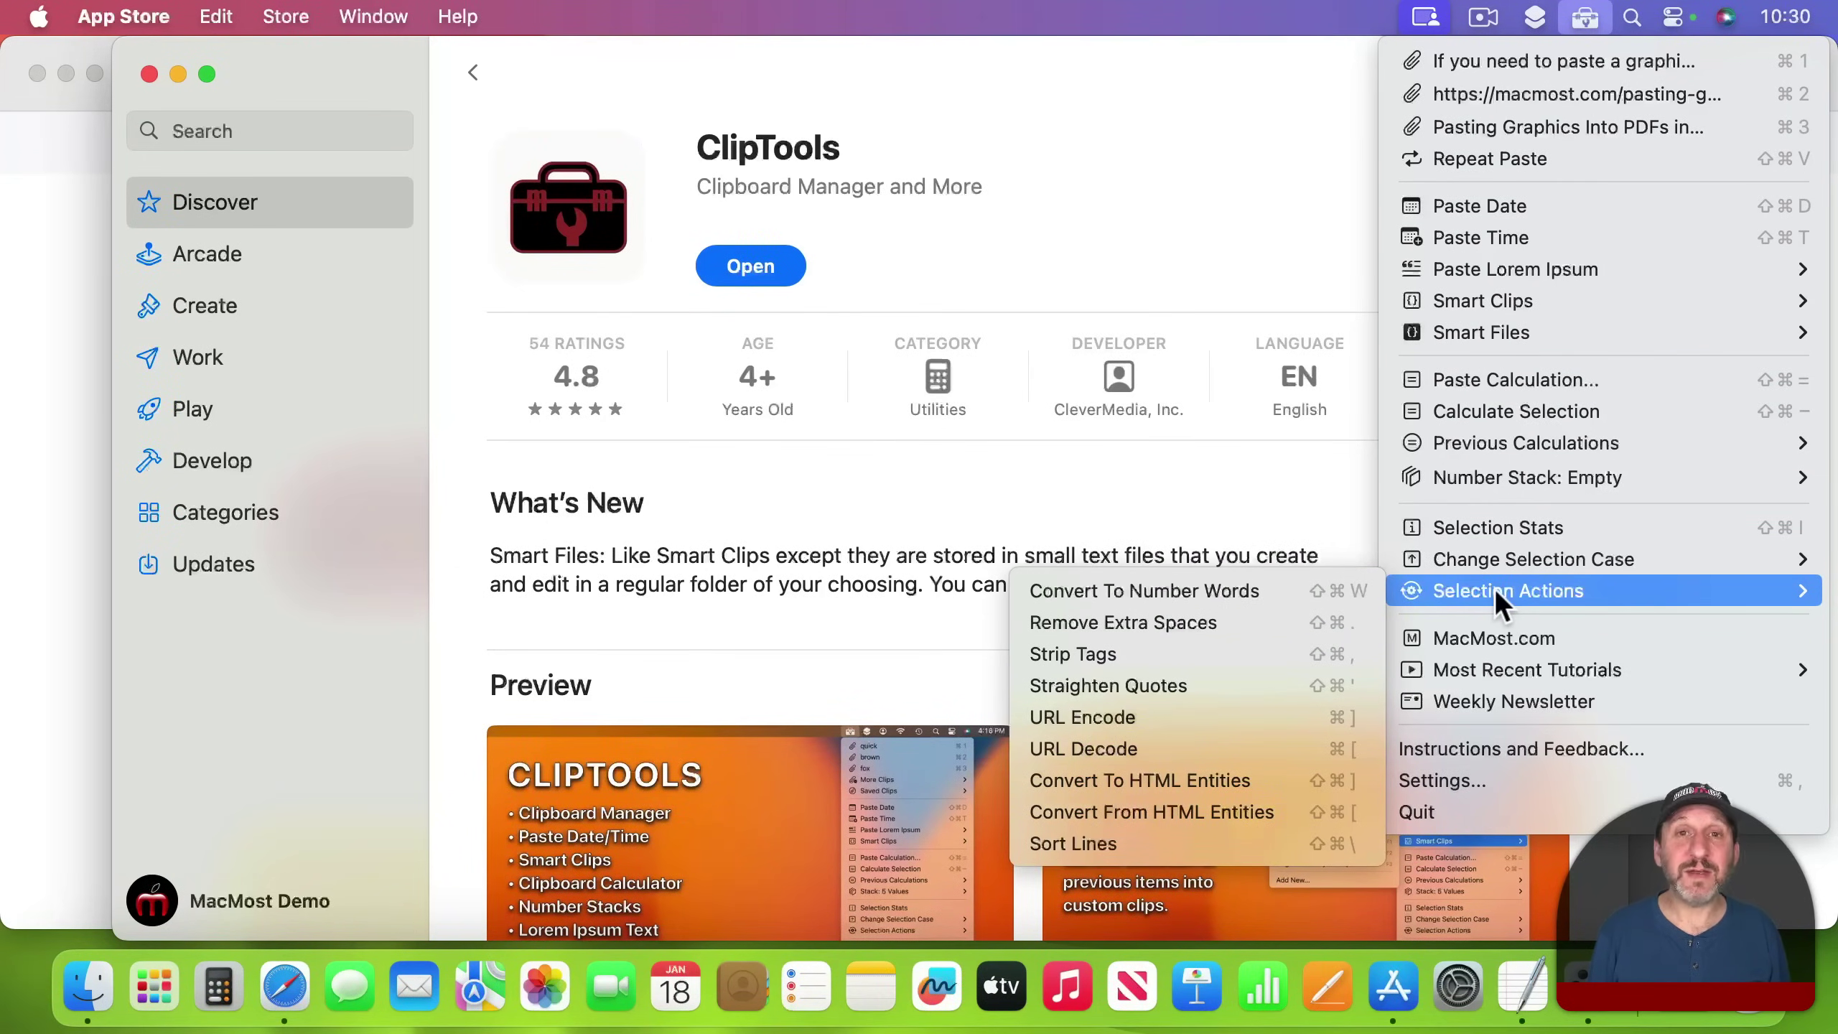